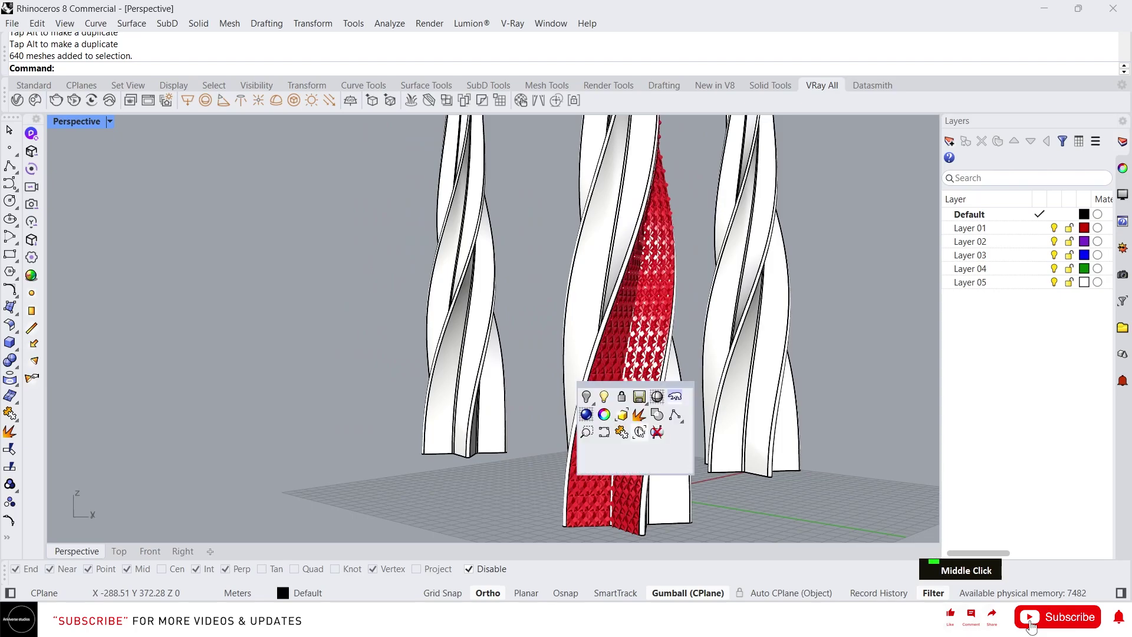
Switch the viewport to Arctic display and examine the patterned facade and the three twisted towers
{"action": "left_click", "coordinate": [677, 396]}
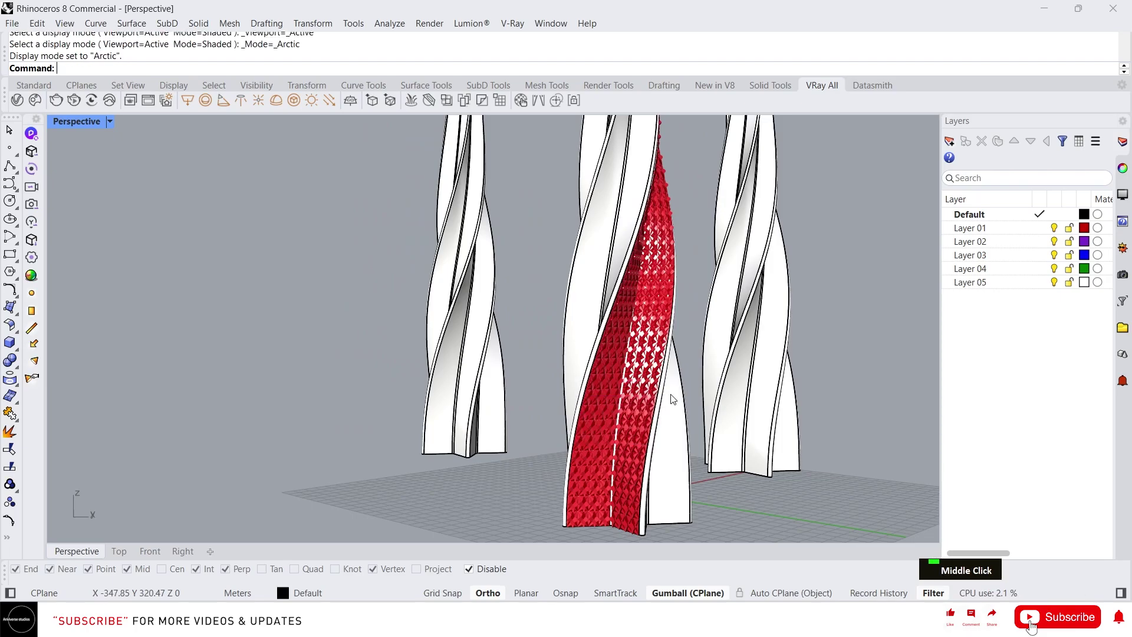
{"action": "scroll", "coordinate": [611, 383], "scroll_direction": "down", "scroll_amount": 2}
{"action": "scroll", "coordinate": [560, 412], "scroll_direction": "up", "scroll_amount": 10}
{"action": "right_click_drag", "start_coordinate": [510, 370], "coordinate": [538, 369]}
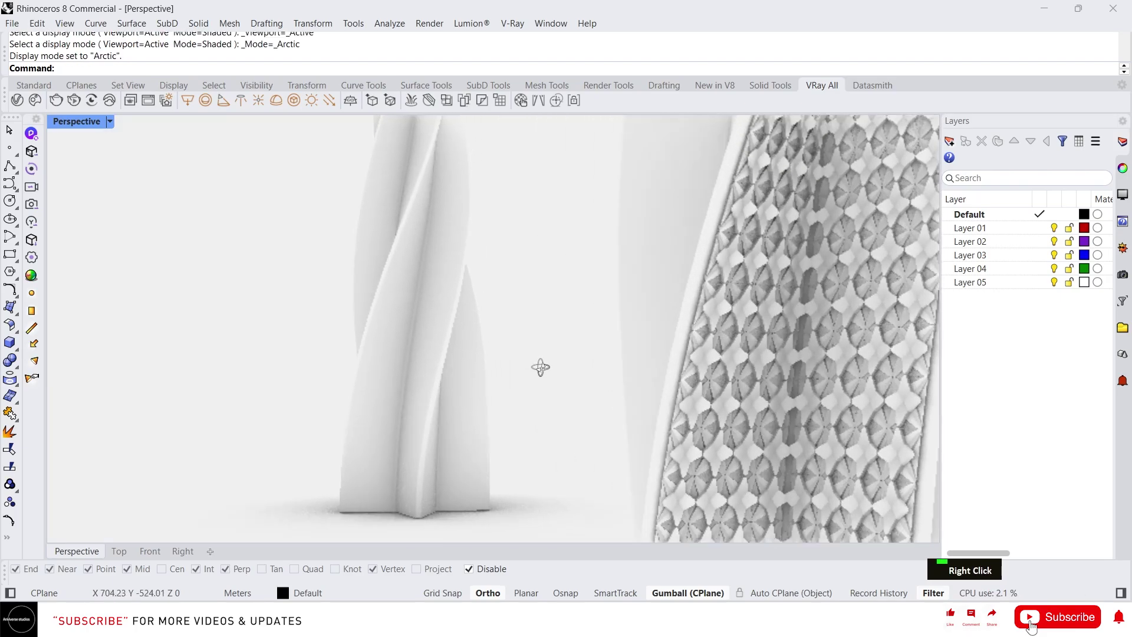
{"action": "scroll", "coordinate": [604, 348], "scroll_direction": "down", "scroll_amount": 3}
{"action": "right_click_drag", "start_coordinate": [604, 348], "coordinate": [508, 387]}
{"action": "scroll", "coordinate": [554, 384], "scroll_direction": "down", "scroll_amount": 3}
{"action": "scroll", "coordinate": [511, 422], "scroll_direction": "down", "scroll_amount": 3}
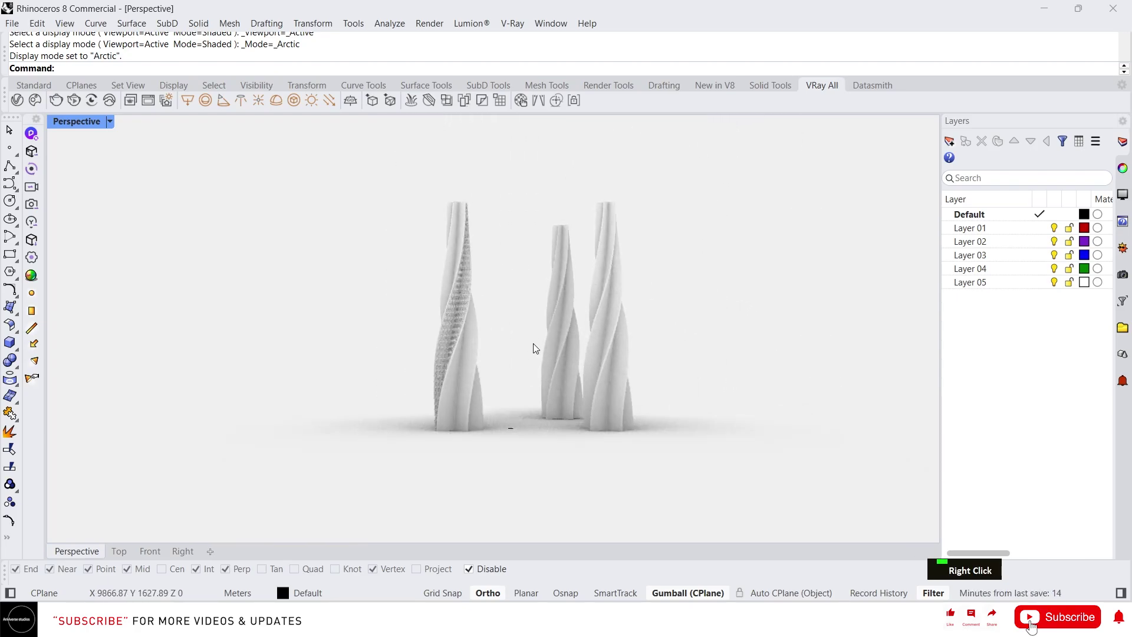
Switch the viewport out of Arctic display and delete all the towers with their facade meshes
{"action": "middle_click", "coordinate": [479, 301]}
{"action": "left_click", "coordinate": [572, 312]}
{"action": "left_click_drag", "start_coordinate": [707, 460], "coordinate": [367, 175]}
{"action": "key", "text": "Delete"}
{"action": "right_click_drag", "start_coordinate": [368, 176], "coordinate": [275, 476]}
{"action": "scroll", "coordinate": [231, 366], "scroll_direction": "down", "scroll_amount": 2}
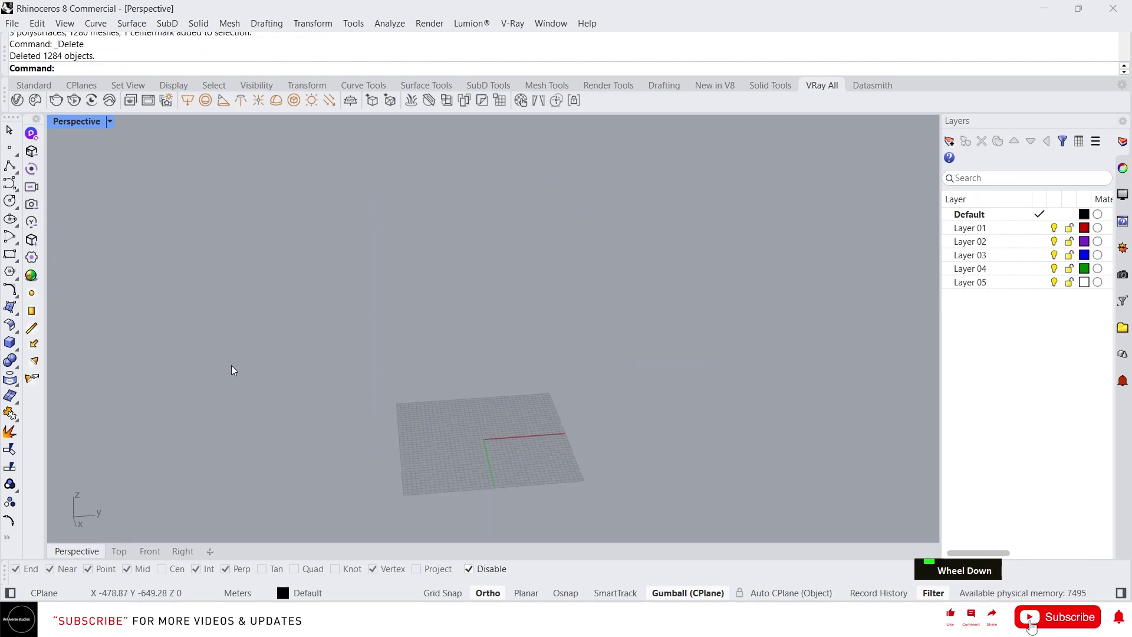
Launch Grasshopper from the empty Rhino model
{"action": "right_click_drag", "start_coordinate": [231, 367], "coordinate": [470, 441]}
{"action": "scroll", "coordinate": [307, 394], "scroll_direction": "up", "scroll_amount": 2}
{"action": "scroll", "coordinate": [469, 441], "scroll_direction": "up", "scroll_amount": 2}
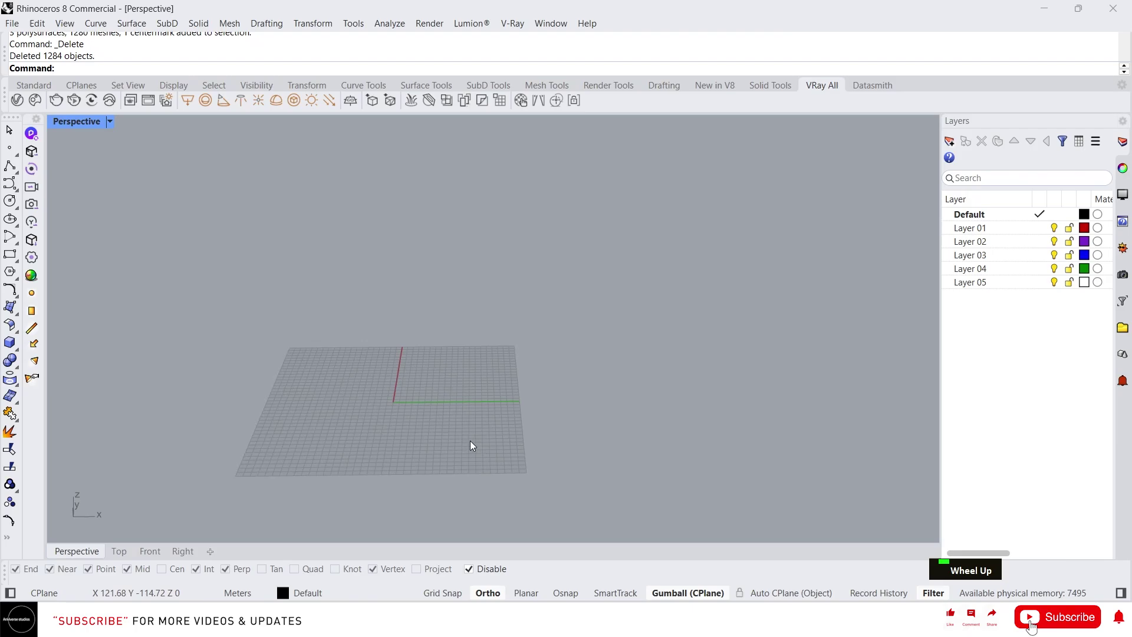
{"action": "type", "text": "gras"}
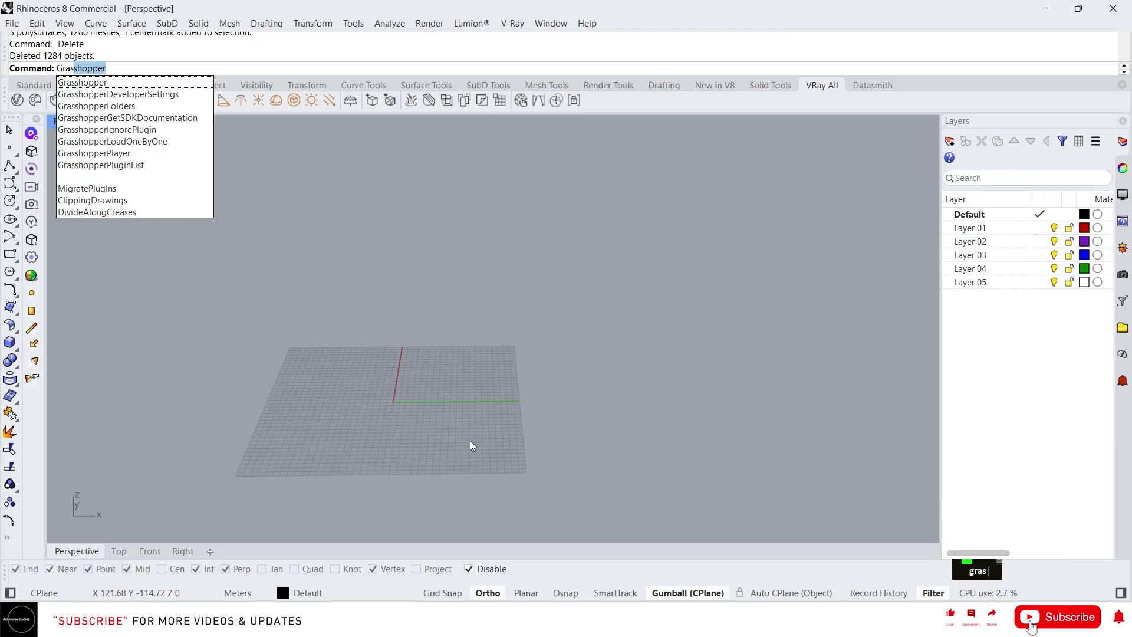
{"action": "key", "text": "space"}
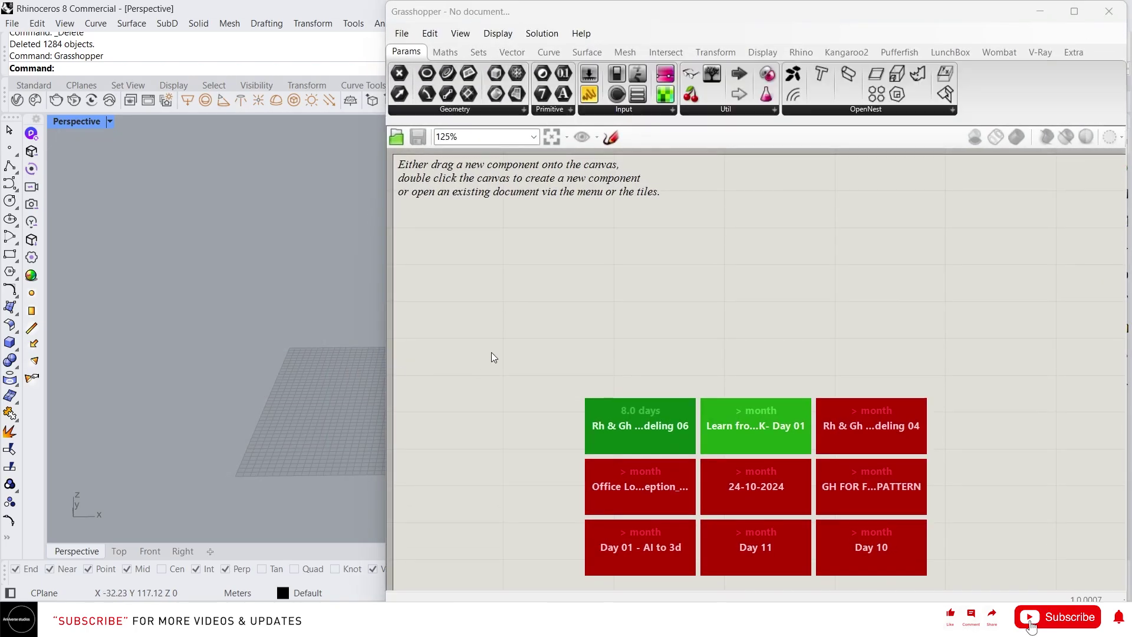
Add a Curve parameter to the Grasshopper canvas
{"action": "double_click", "coordinate": [520, 327]}
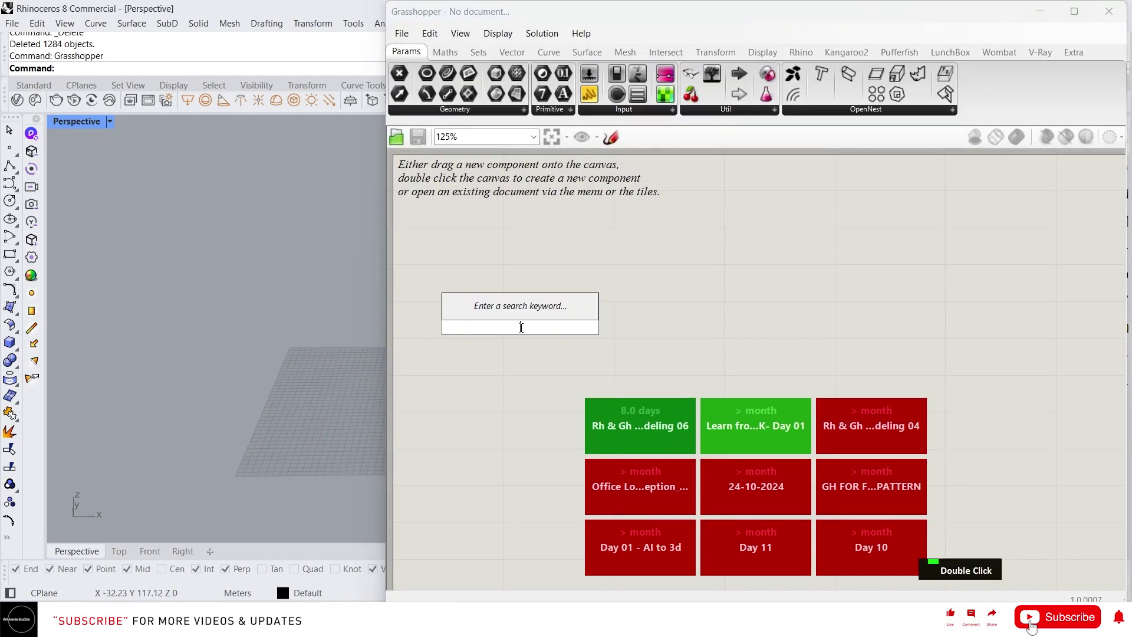
{"action": "type", "text": "crv"}
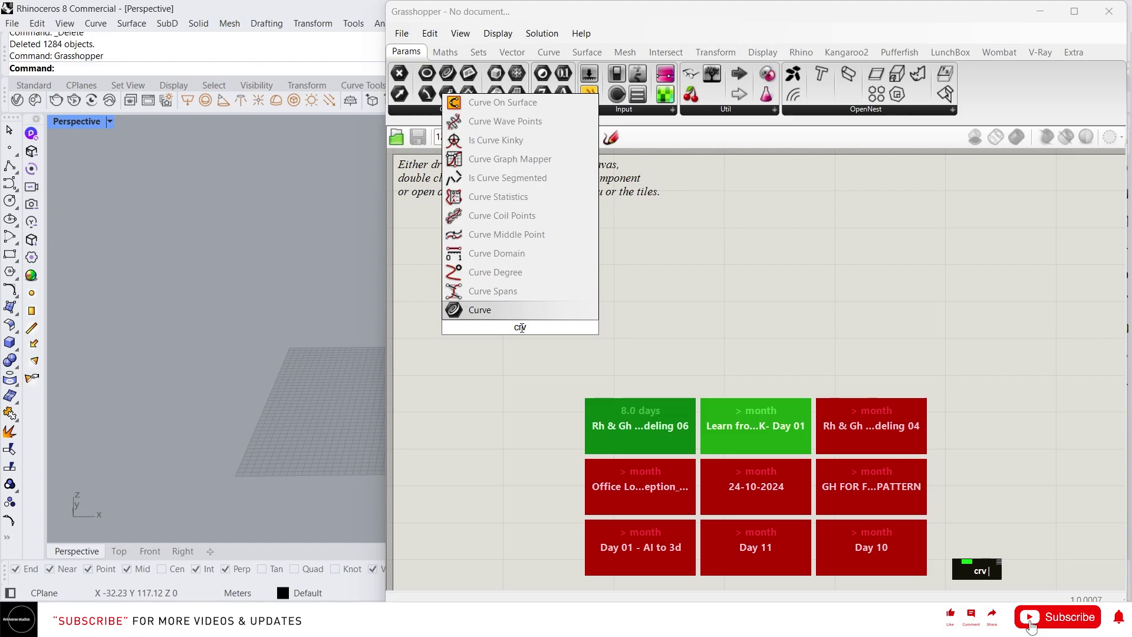
{"action": "left_click", "coordinate": [494, 308]}
Return to Rhino and draw a five-sided star in the Top view, centred on the origin, with radii of 50 m and 20 m
{"action": "left_click", "coordinate": [1040, 11]}
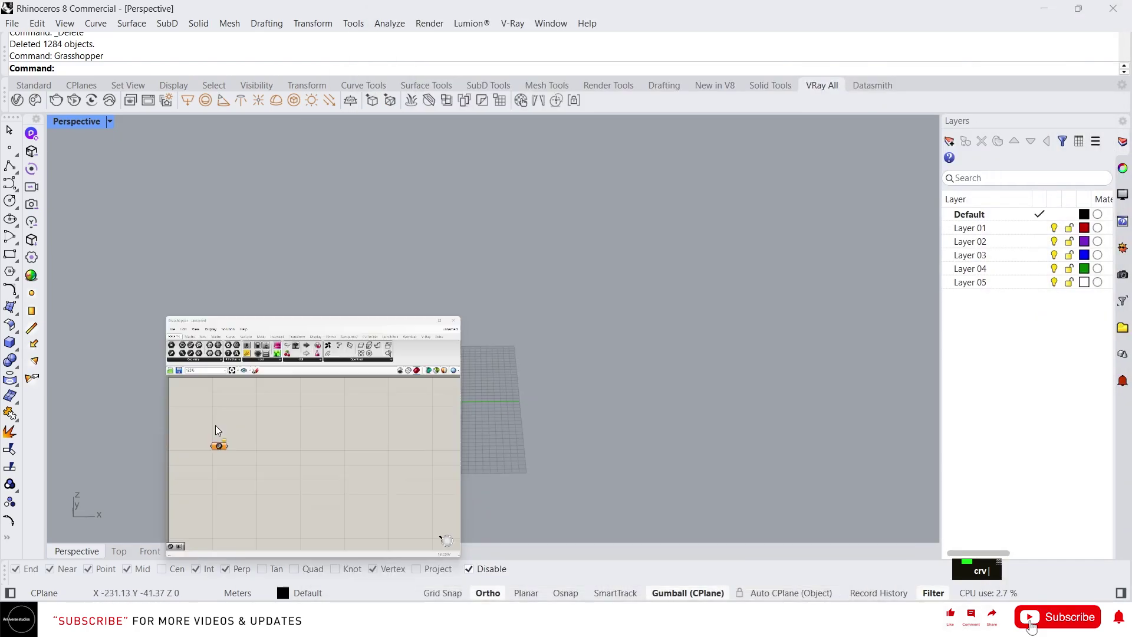
{"action": "left_click", "coordinate": [119, 550]}
{"action": "scroll", "coordinate": [373, 327], "scroll_direction": "down", "scroll_amount": 2}
{"action": "scroll", "coordinate": [437, 348], "scroll_direction": "down", "scroll_amount": 2}
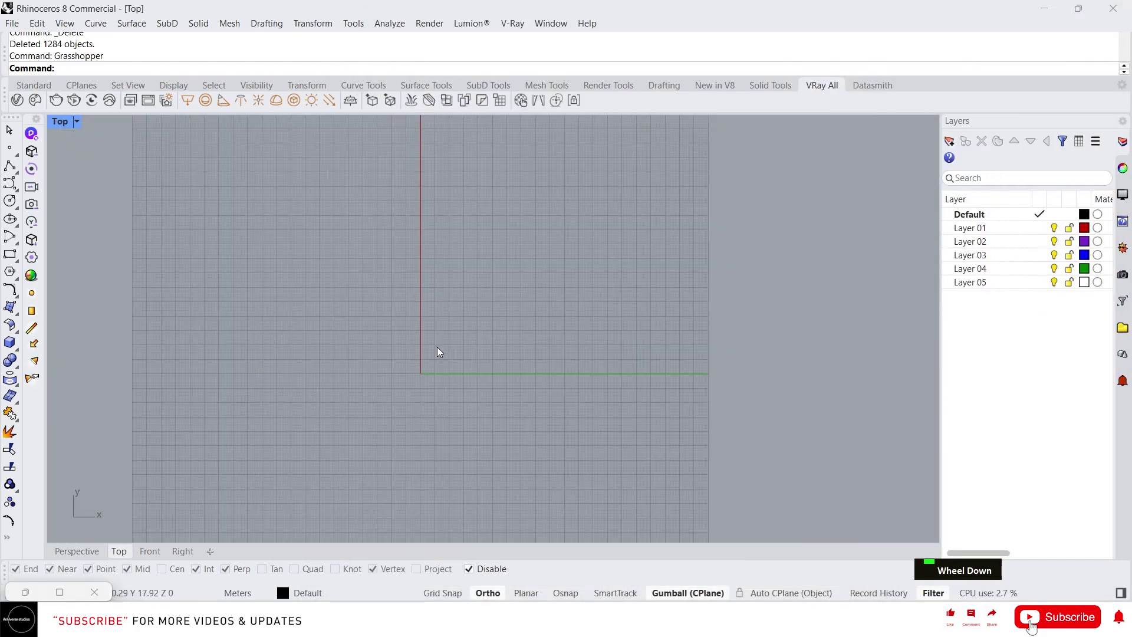
{"action": "scroll", "coordinate": [438, 367], "scroll_direction": "up", "scroll_amount": 1}
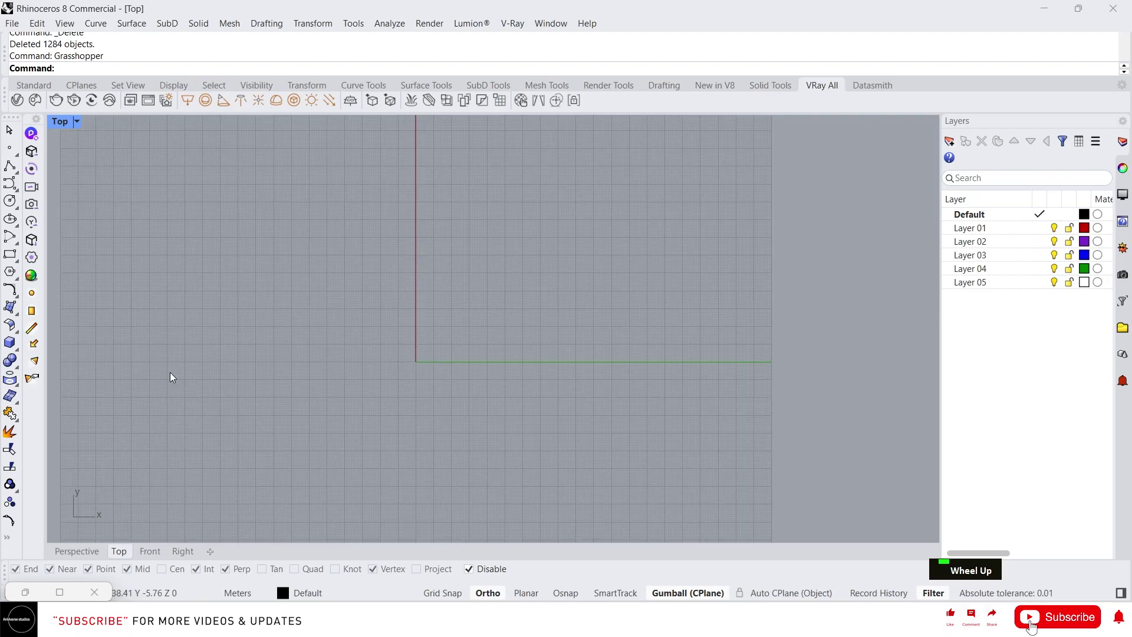
{"action": "left_click", "coordinate": [14, 276]}
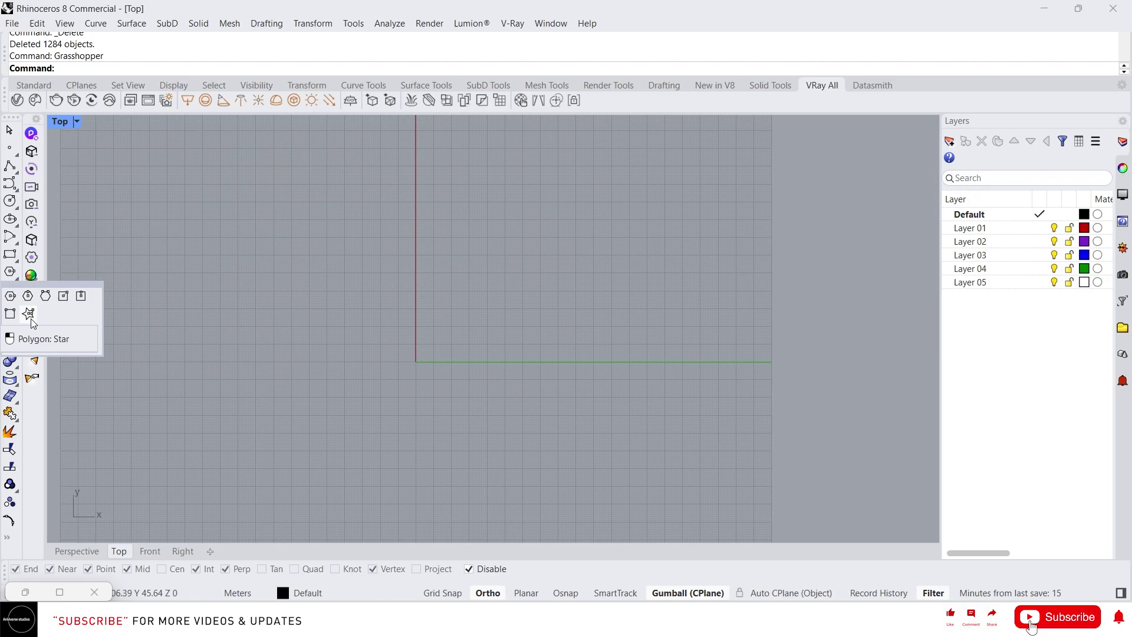
{"action": "left_click", "coordinate": [29, 313]}
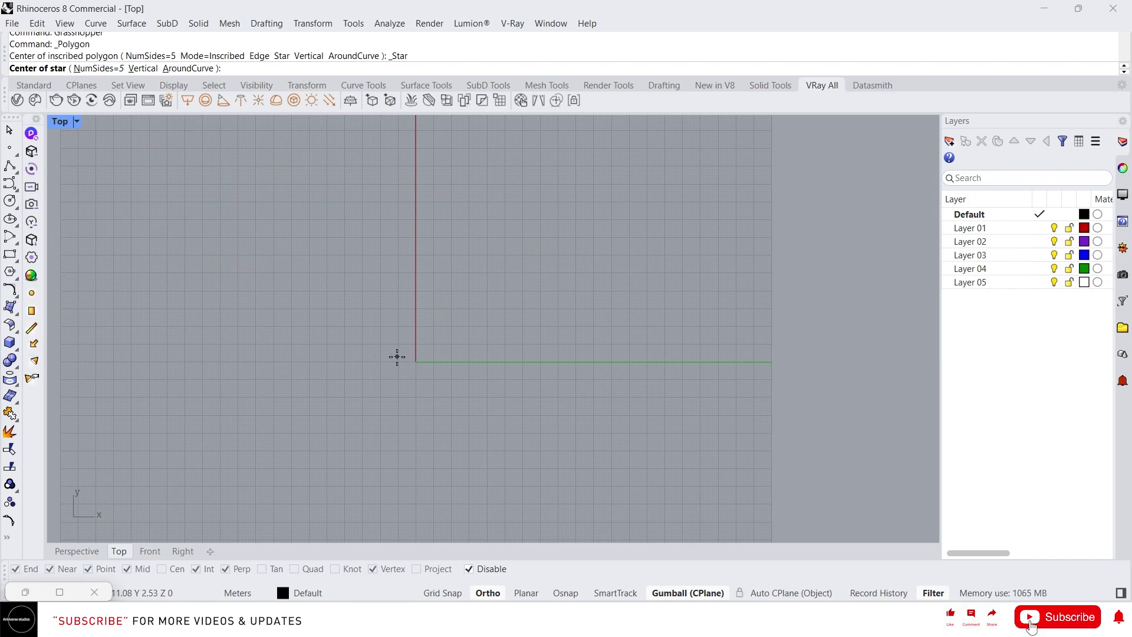
{"action": "type", "text": "0"}
{"action": "key", "text": "Return"}
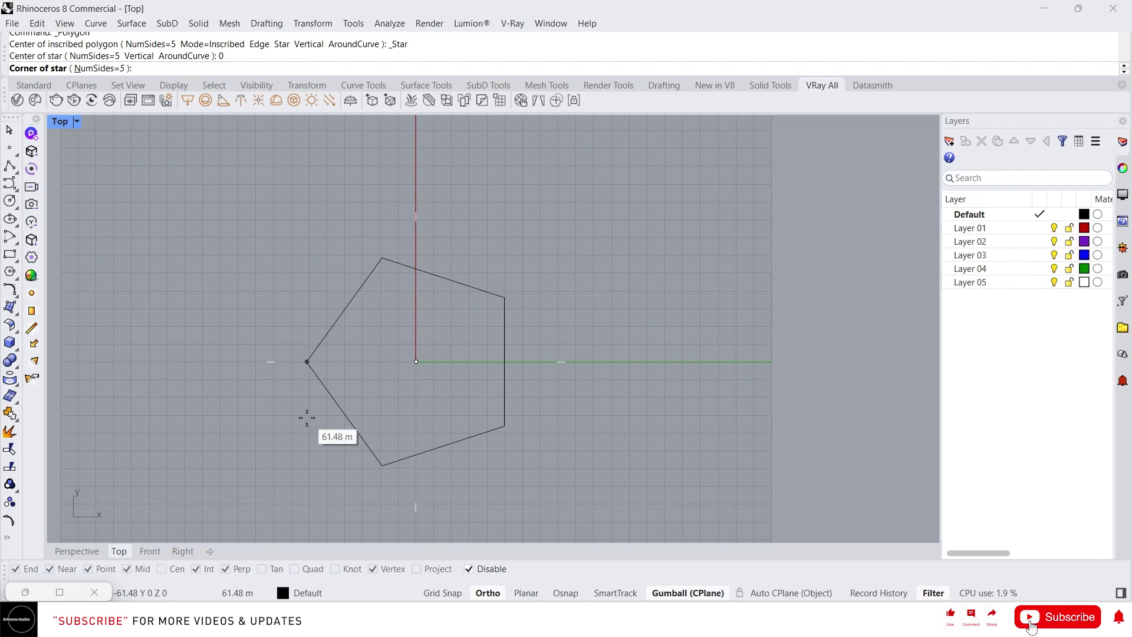
{"action": "type", "text": "50"}
{"action": "key", "text": "Return"}
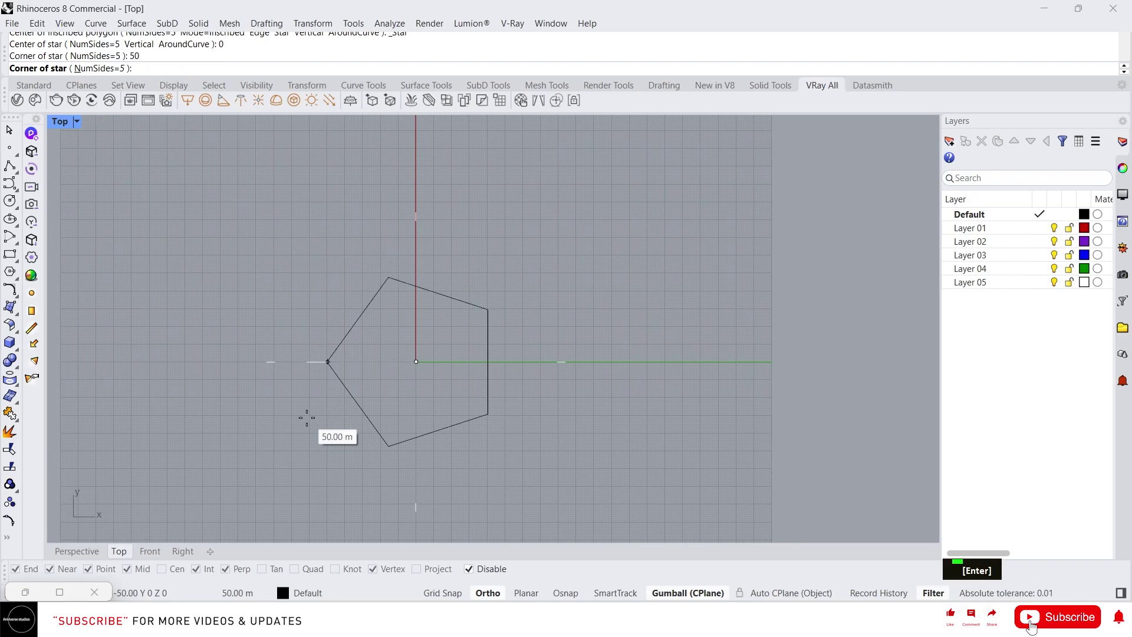
{"action": "left_click", "coordinate": [306, 417]}
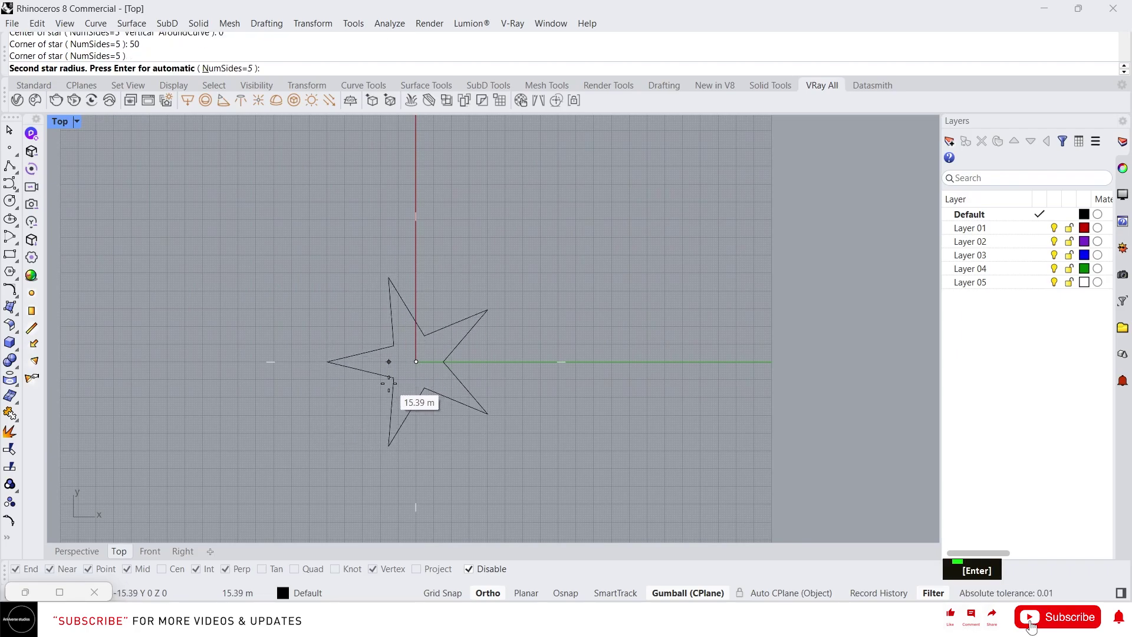
{"action": "type", "text": "20"}
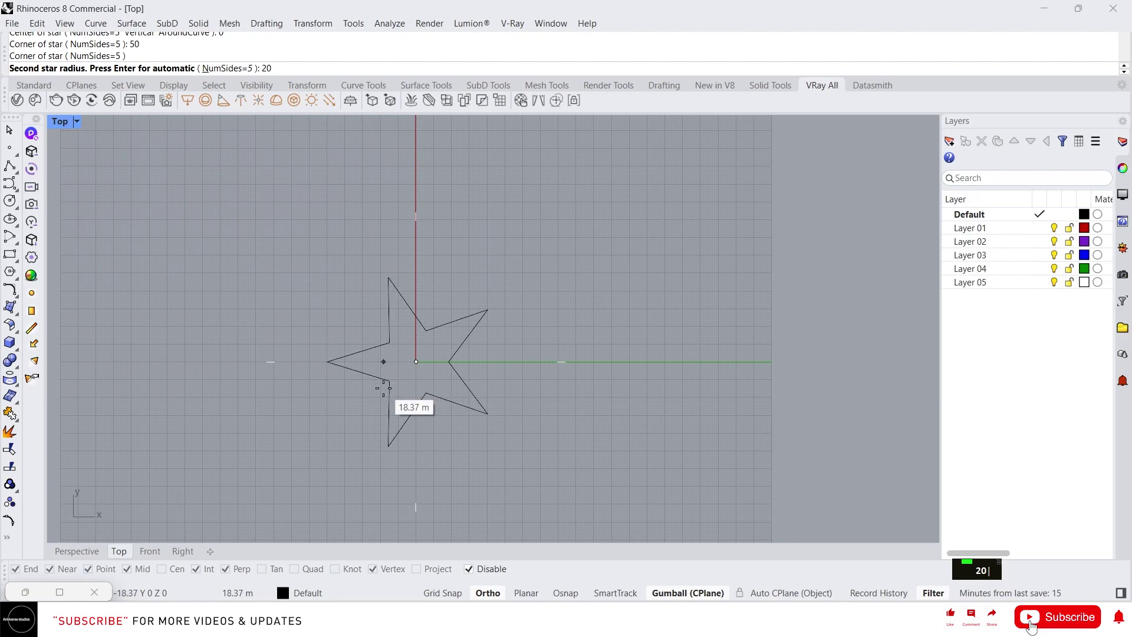
{"action": "key", "text": "Return"}
{"action": "scroll", "coordinate": [393, 386], "scroll_direction": "up", "scroll_amount": 1}
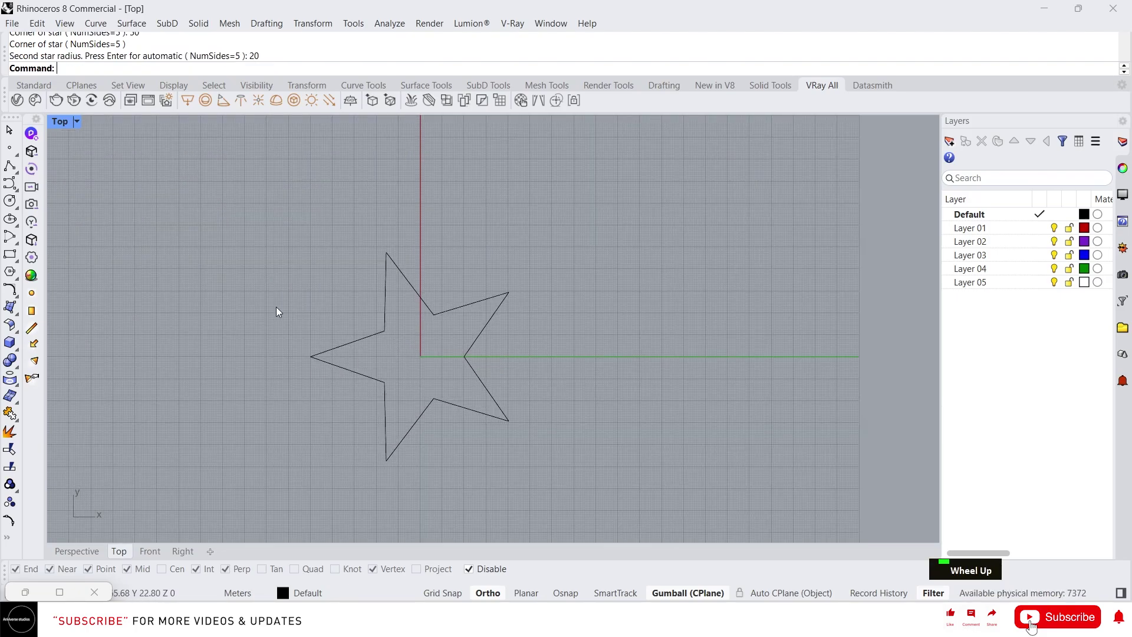
In the Perspective view, move the star along the negative X direction, clear of the origin, and deselect it
{"action": "scroll", "coordinate": [242, 267], "scroll_direction": "down", "scroll_amount": 2}
{"action": "left_click", "coordinate": [90, 553]}
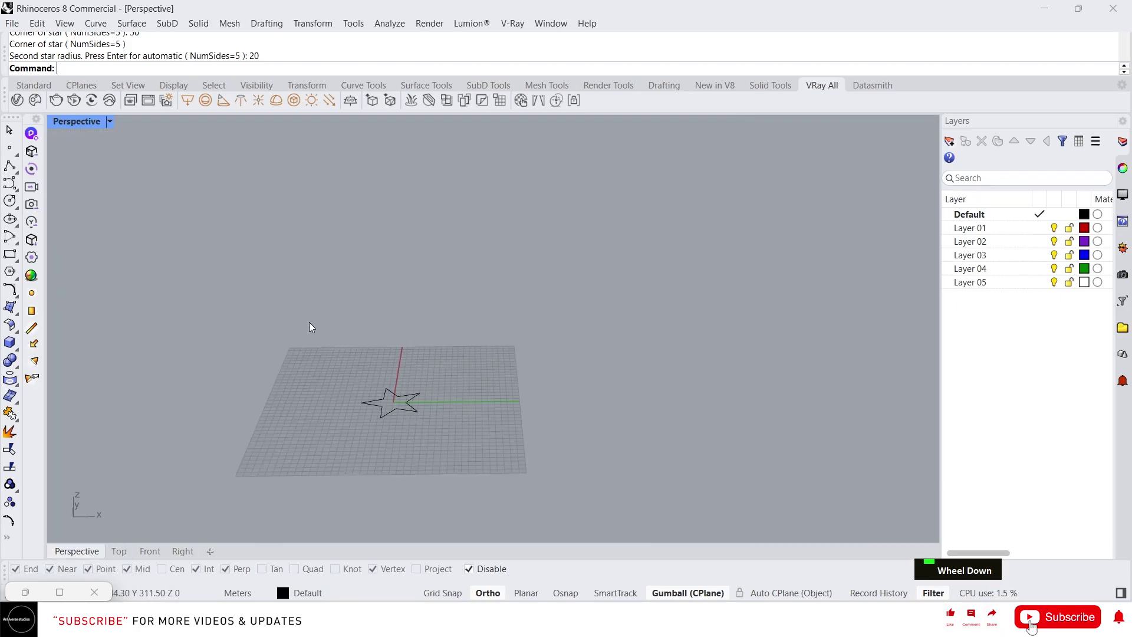
{"action": "scroll", "coordinate": [349, 331], "scroll_direction": "down", "scroll_amount": 2}
{"action": "scroll", "coordinate": [366, 359], "scroll_direction": "up", "scroll_amount": 2}
{"action": "left_click", "coordinate": [366, 361]}
{"action": "scroll", "coordinate": [366, 361], "scroll_direction": "up", "scroll_amount": 2}
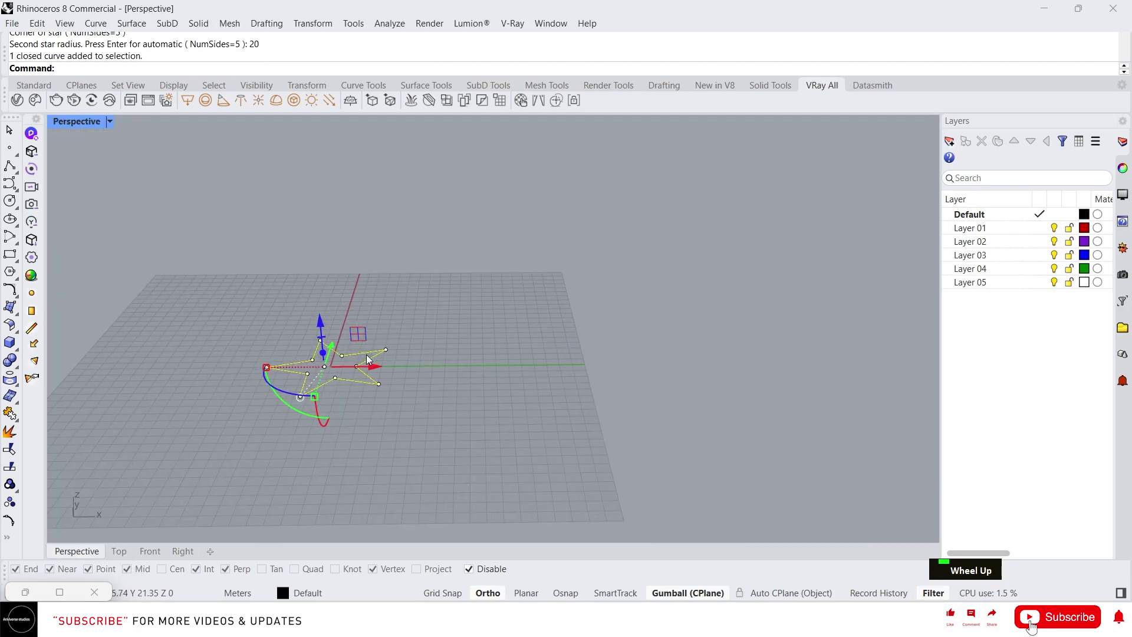
{"action": "left_click_drag", "start_coordinate": [355, 365], "coordinate": [268, 377]}
{"action": "scroll", "coordinate": [196, 384], "scroll_direction": "up", "scroll_amount": 1}
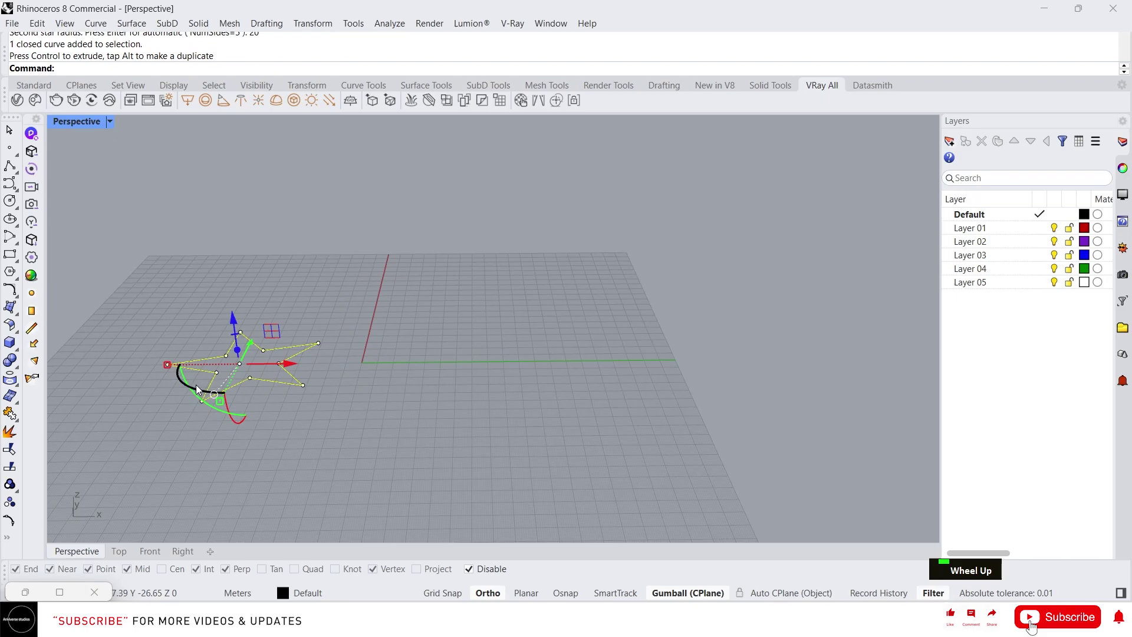
{"action": "right_click_drag", "start_coordinate": [195, 384], "coordinate": [369, 382]}
{"action": "key", "text": "Escape"}
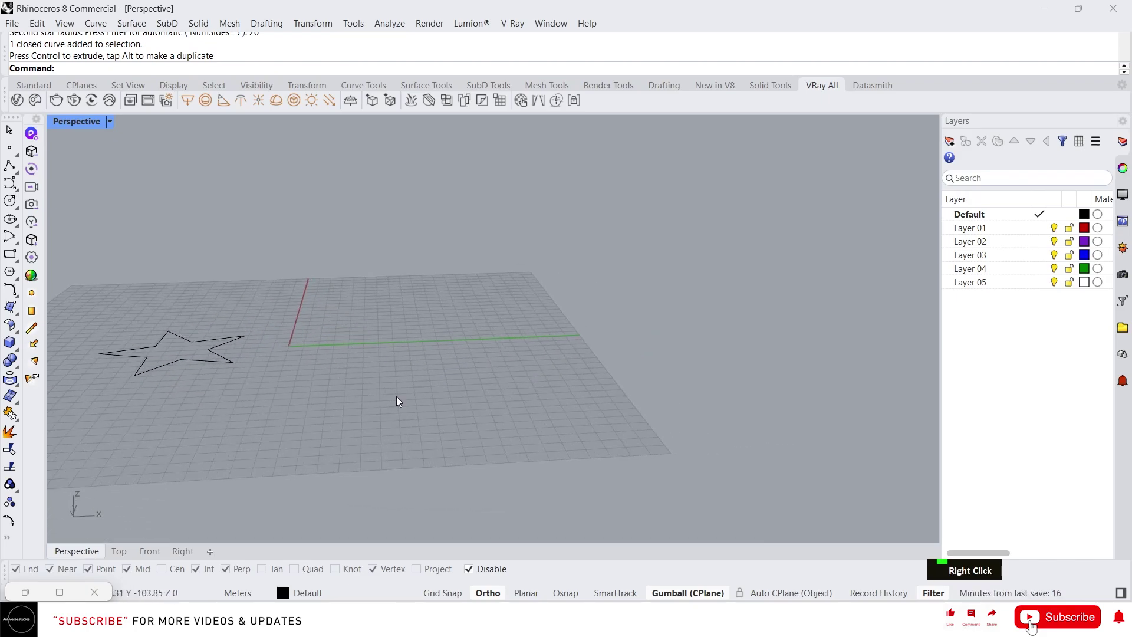
Reopen Grasshopper and reference the star into the Curve parameter as a single curve
{"action": "type", "text": "gh"}
{"action": "key", "text": "Return"}
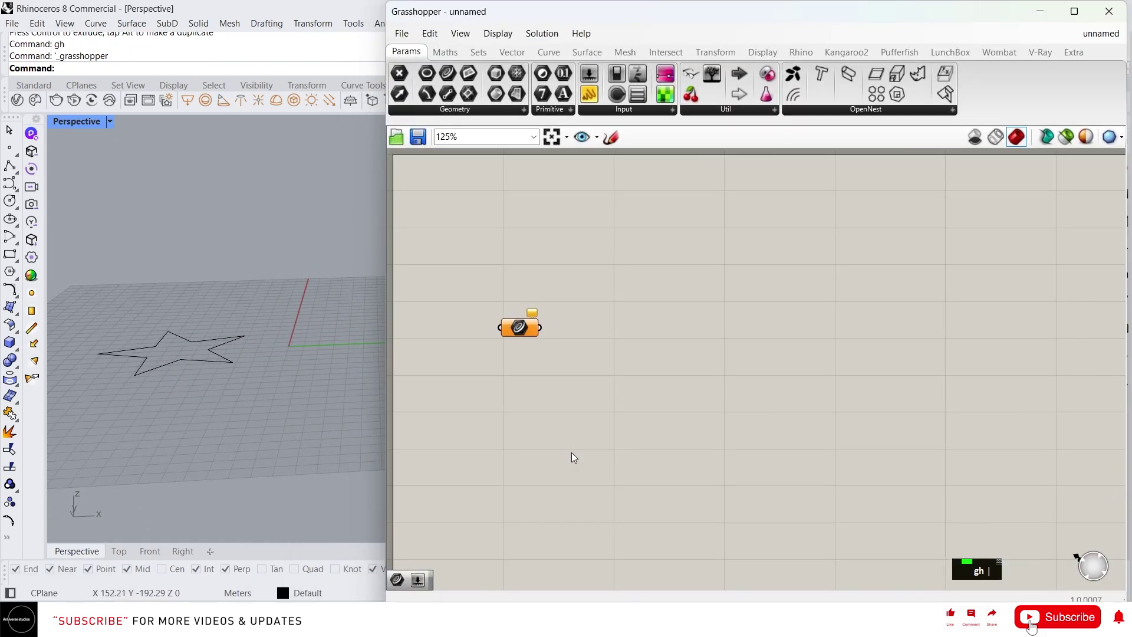
{"action": "right_click", "coordinate": [525, 329]}
{"action": "left_click", "coordinate": [576, 492]}
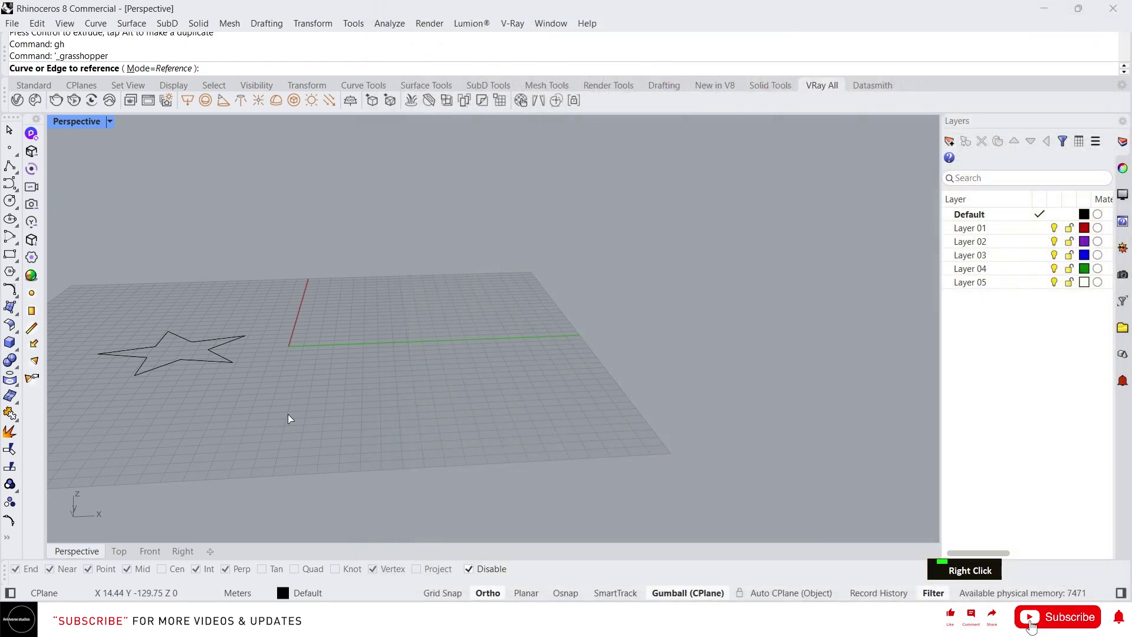
{"action": "left_click", "coordinate": [231, 359]}
{"action": "right_click_drag", "start_coordinate": [302, 343], "coordinate": [274, 342]}
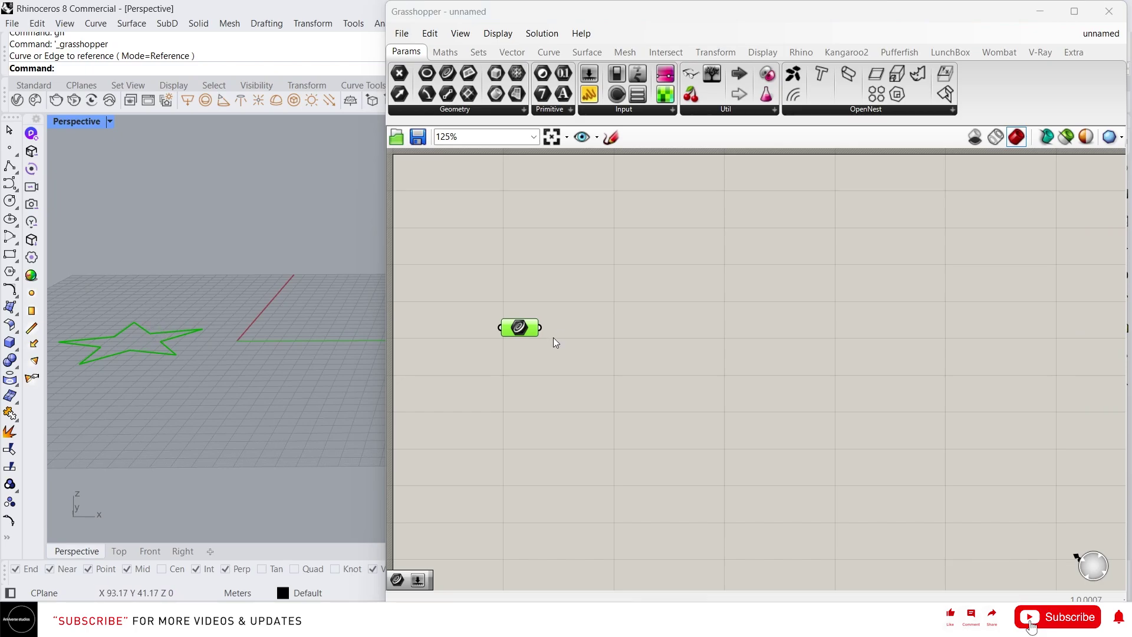
Add a Bifocals component to the canvas so that components display their names, and place it away from the Curve parameter
{"action": "scroll", "coordinate": [530, 295], "scroll_direction": "down", "scroll_amount": 3}
{"action": "right_click_drag", "start_coordinate": [524, 286], "coordinate": [599, 383]}
{"action": "scroll", "coordinate": [538, 286], "scroll_direction": "up", "scroll_amount": 2}
{"action": "double_click", "coordinate": [543, 252]}
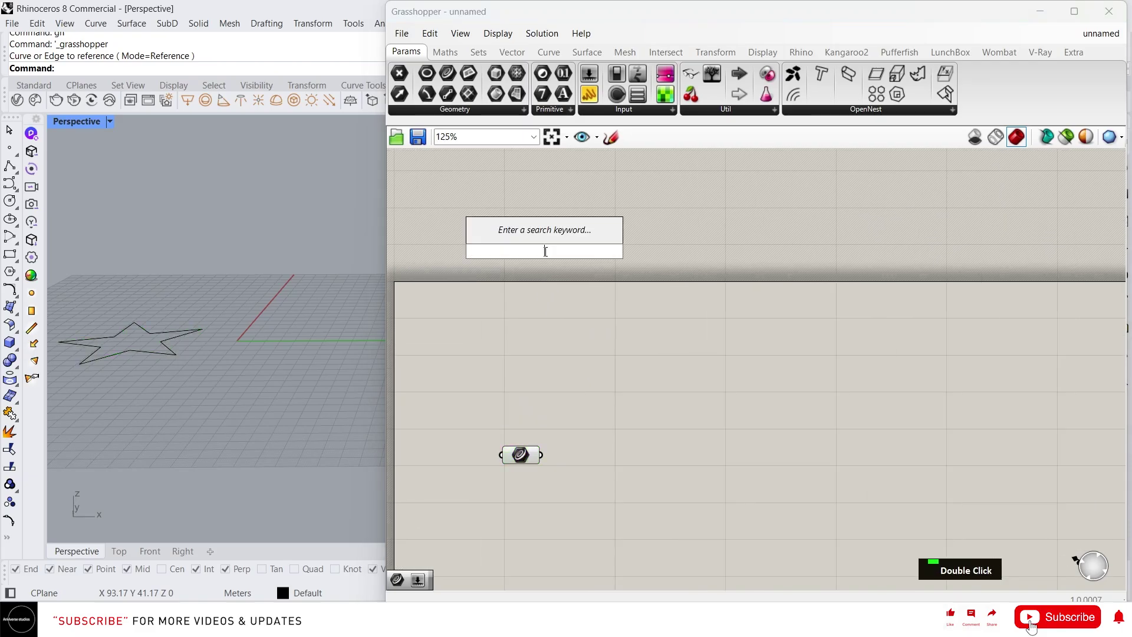
{"action": "type", "text": "bifo"}
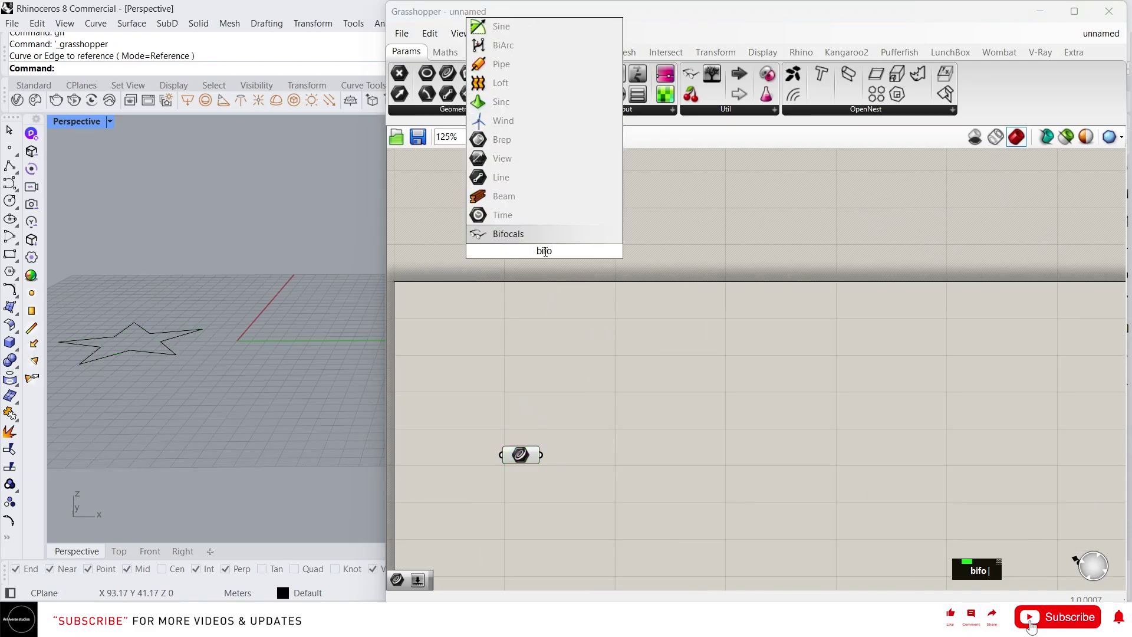
{"action": "left_click", "coordinate": [522, 234]}
{"action": "left_click_drag", "start_coordinate": [545, 252], "coordinate": [433, 253]}
{"action": "scroll", "coordinate": [533, 320], "scroll_direction": "down", "scroll_amount": 2}
{"action": "scroll", "coordinate": [560, 415], "scroll_direction": "up", "scroll_amount": 4}
{"action": "scroll", "coordinate": [561, 414], "scroll_direction": "down", "scroll_amount": 6}
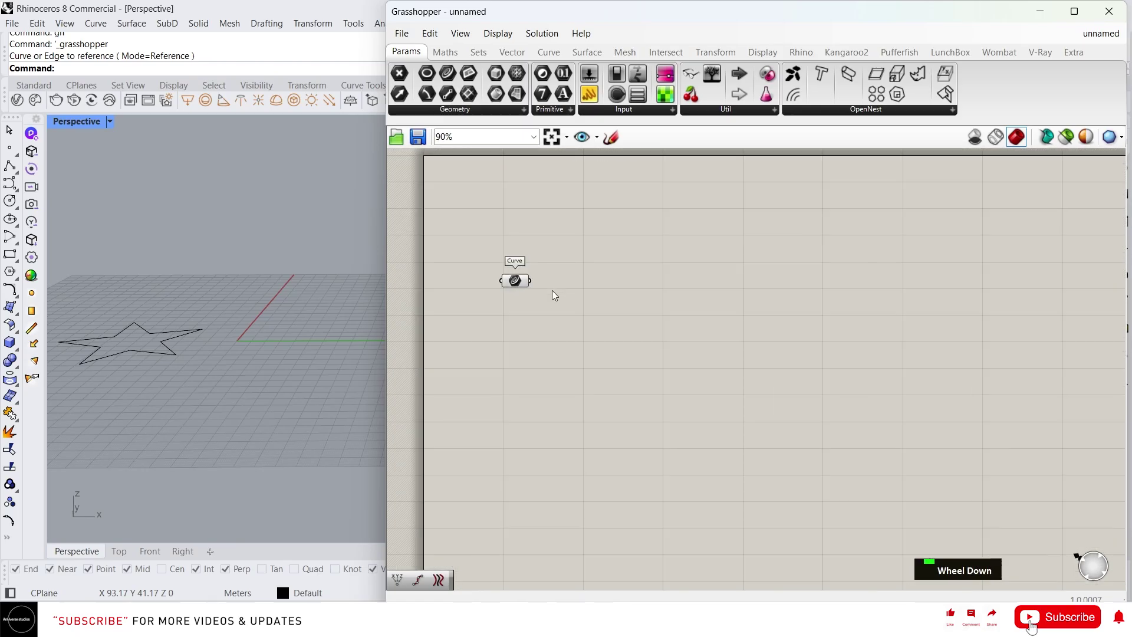
Select the Curve parameter to preview its geometry and hide the original star curve in Rhino
{"action": "left_click", "coordinate": [520, 285]}
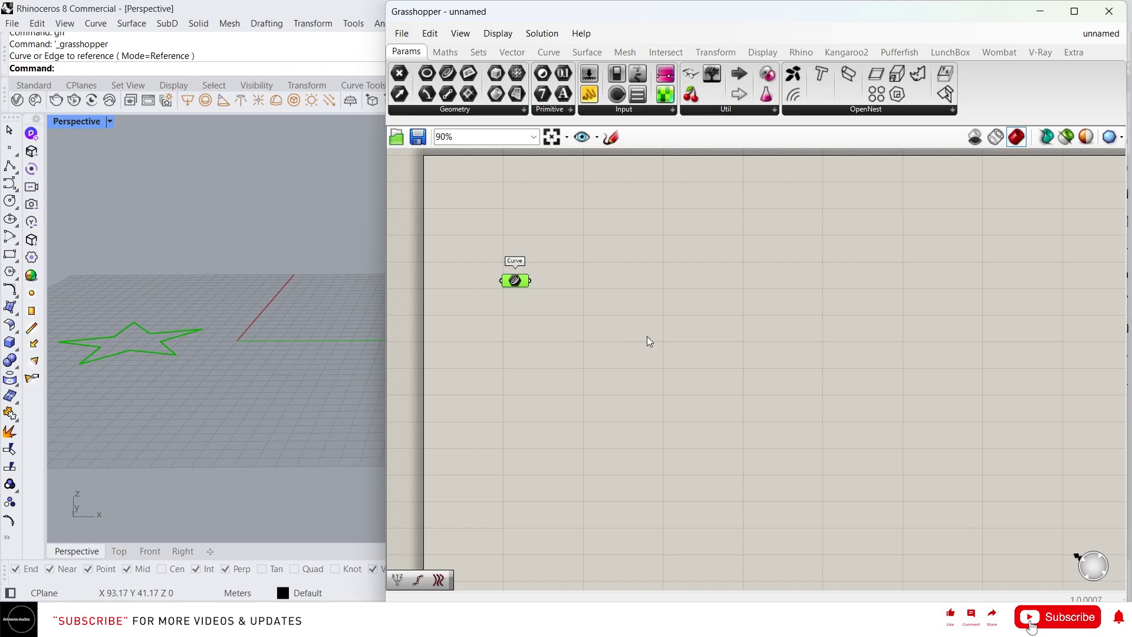
{"action": "scroll", "coordinate": [568, 284], "scroll_direction": "up", "scroll_amount": 1}
{"action": "scroll", "coordinate": [351, 300], "scroll_direction": "down", "scroll_amount": 2}
{"action": "right_click_drag", "start_coordinate": [351, 305], "coordinate": [261, 373]}
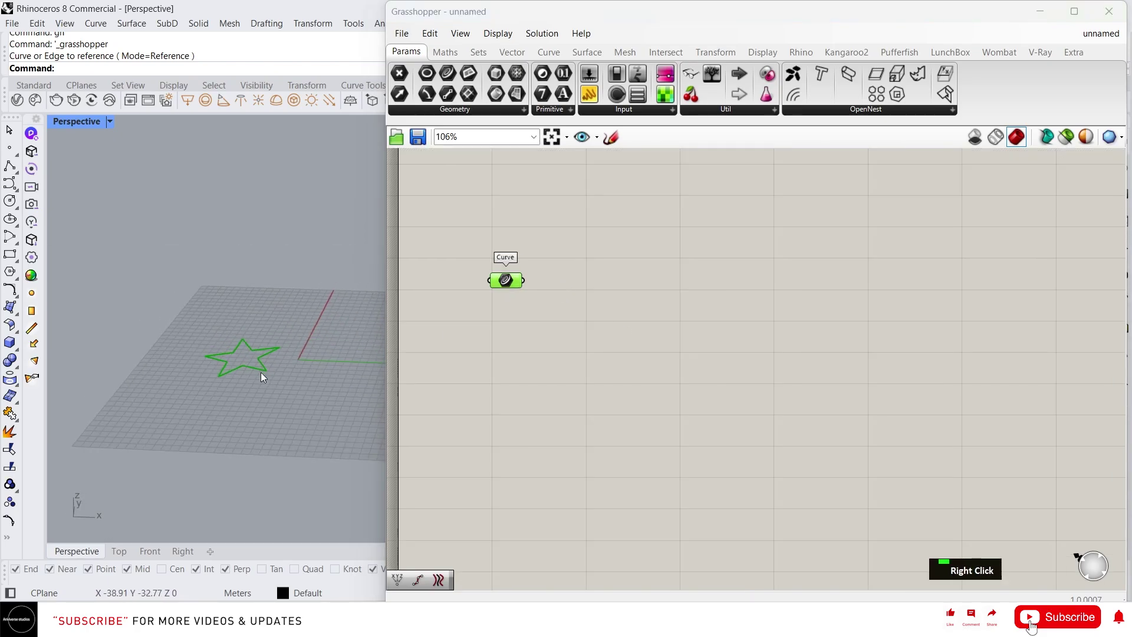
{"action": "scroll", "coordinate": [270, 363], "scroll_direction": "up", "scroll_amount": 2}
{"action": "left_click", "coordinate": [271, 363]}
{"action": "left_click", "coordinate": [309, 354]}
{"action": "left_click", "coordinate": [255, 329]}
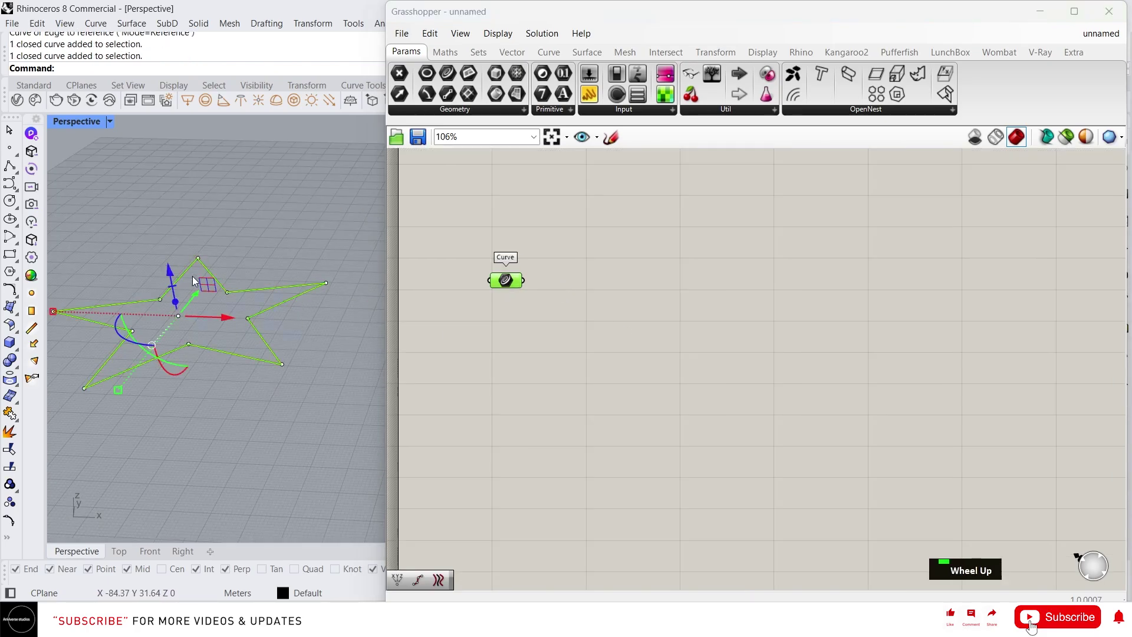
{"action": "middle_click", "coordinate": [218, 311]}
{"action": "left_click", "coordinate": [188, 291]}
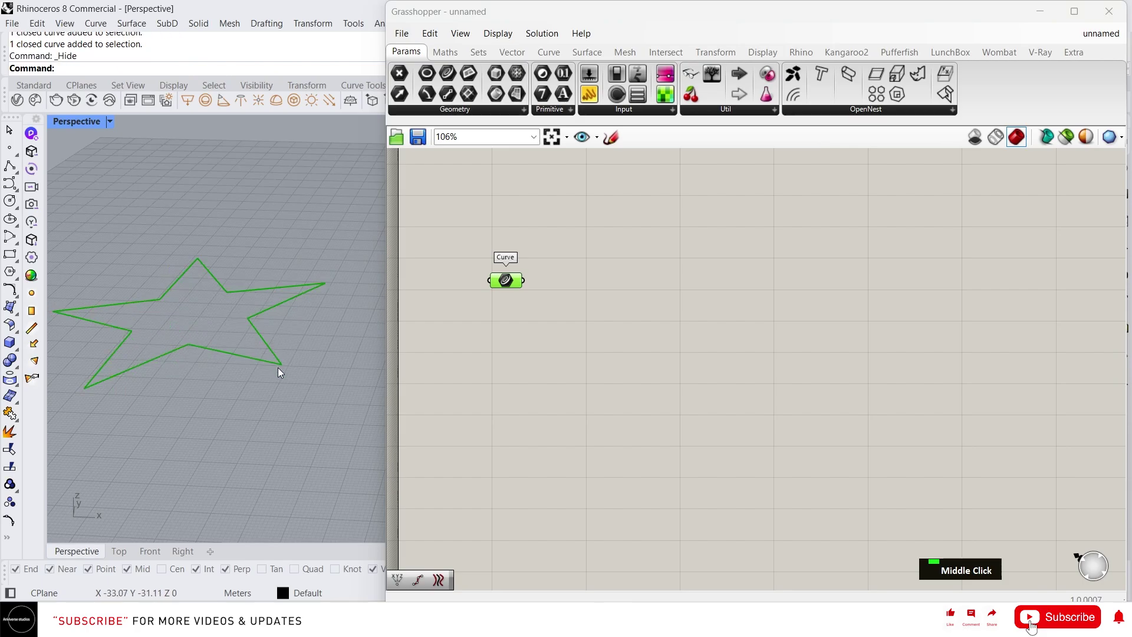
{"action": "scroll", "coordinate": [274, 359], "scroll_direction": "up", "scroll_amount": 2}
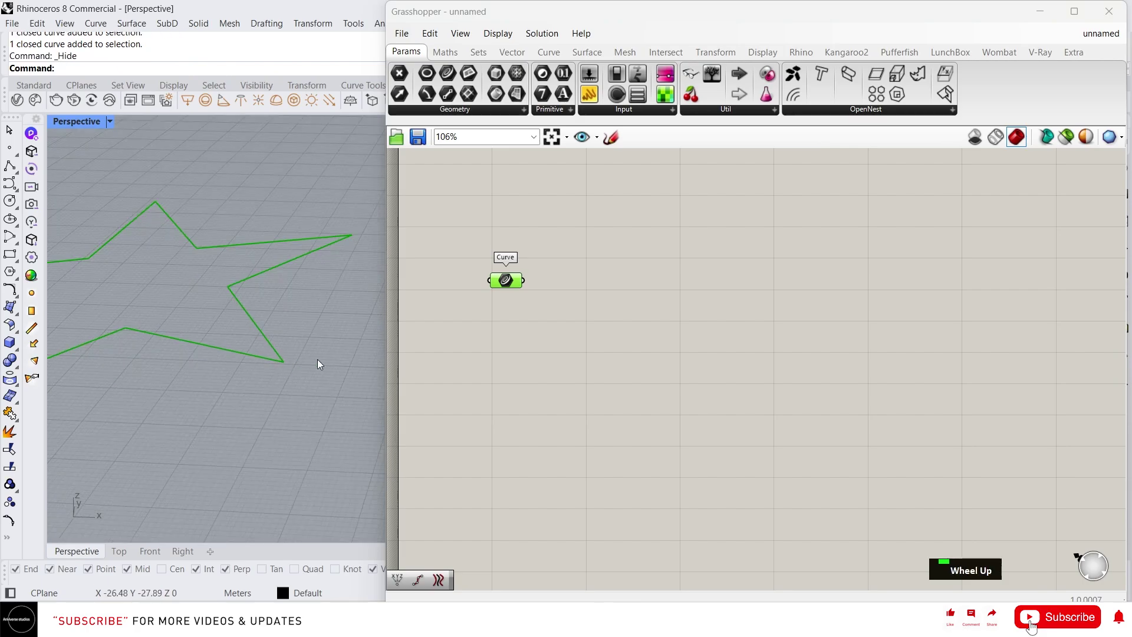
Add a curve Fillet component beside the Curve parameter and feed the referenced star into its Curve input
{"action": "double_click", "coordinate": [617, 291]}
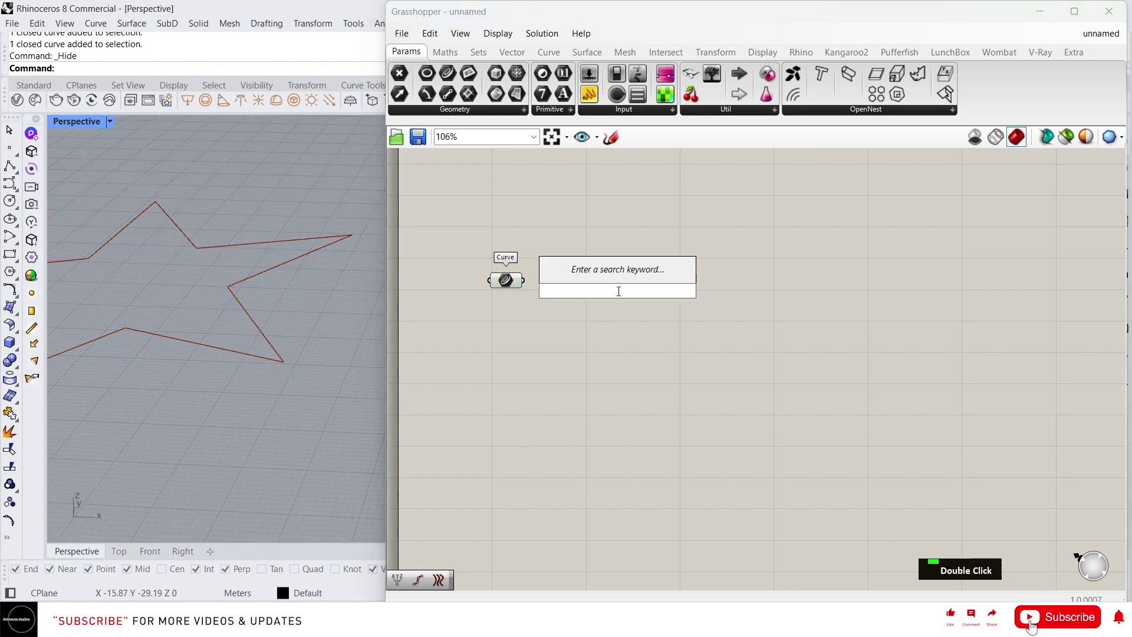
{"action": "type", "text": "fill"}
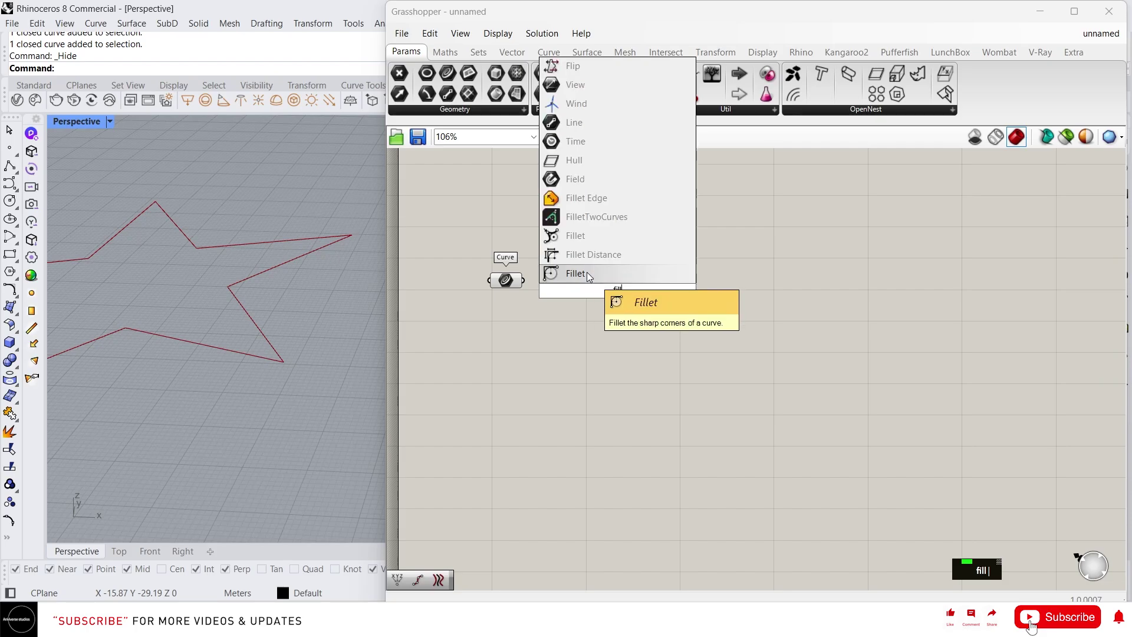
{"action": "left_click", "coordinate": [588, 275]}
{"action": "scroll", "coordinate": [582, 288], "scroll_direction": "up", "scroll_amount": 2}
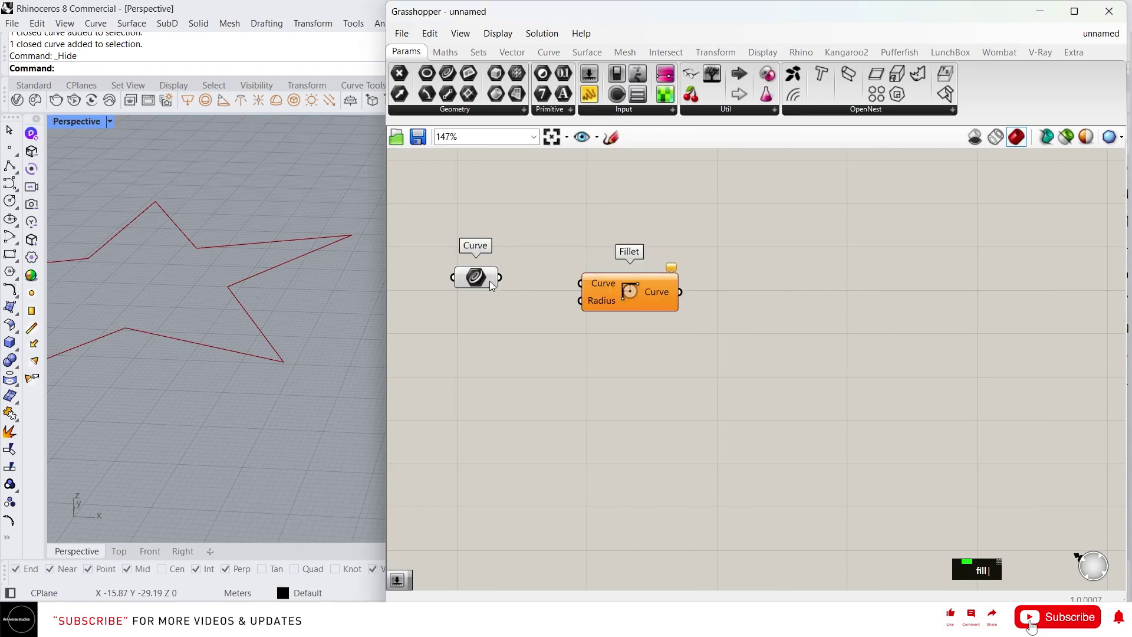
{"action": "left_click_drag", "start_coordinate": [499, 277], "coordinate": [581, 278]}
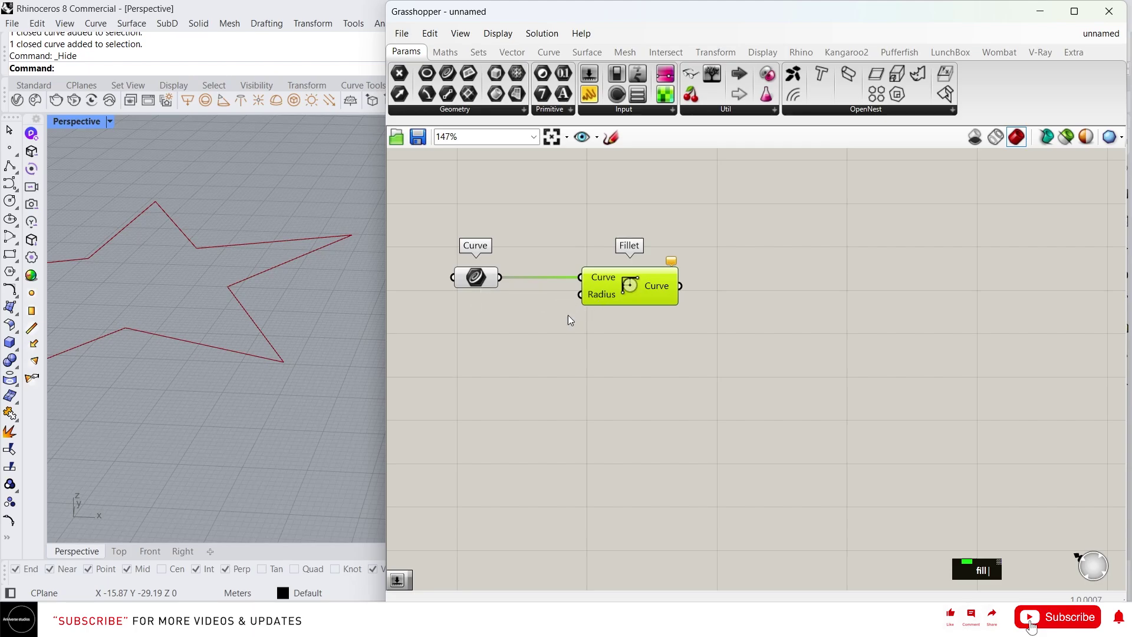
Add a number slider set to 2 and connect it to the Fillet component's Radius input
{"action": "double_click", "coordinate": [542, 313]}
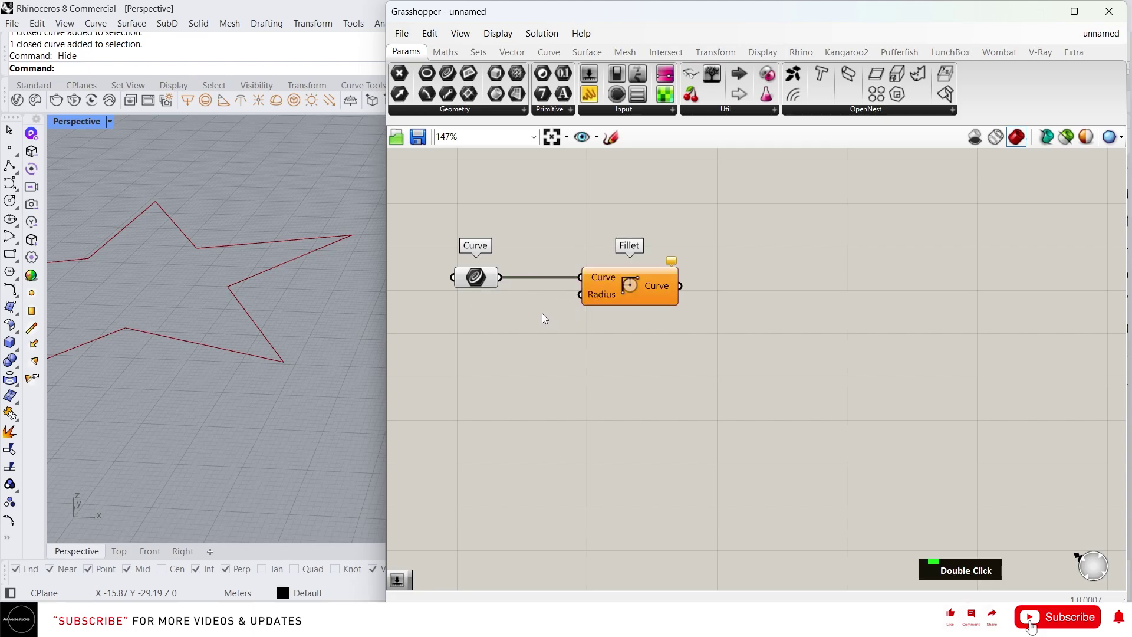
{"action": "type", "text": "2"}
{"action": "key", "text": "Return"}
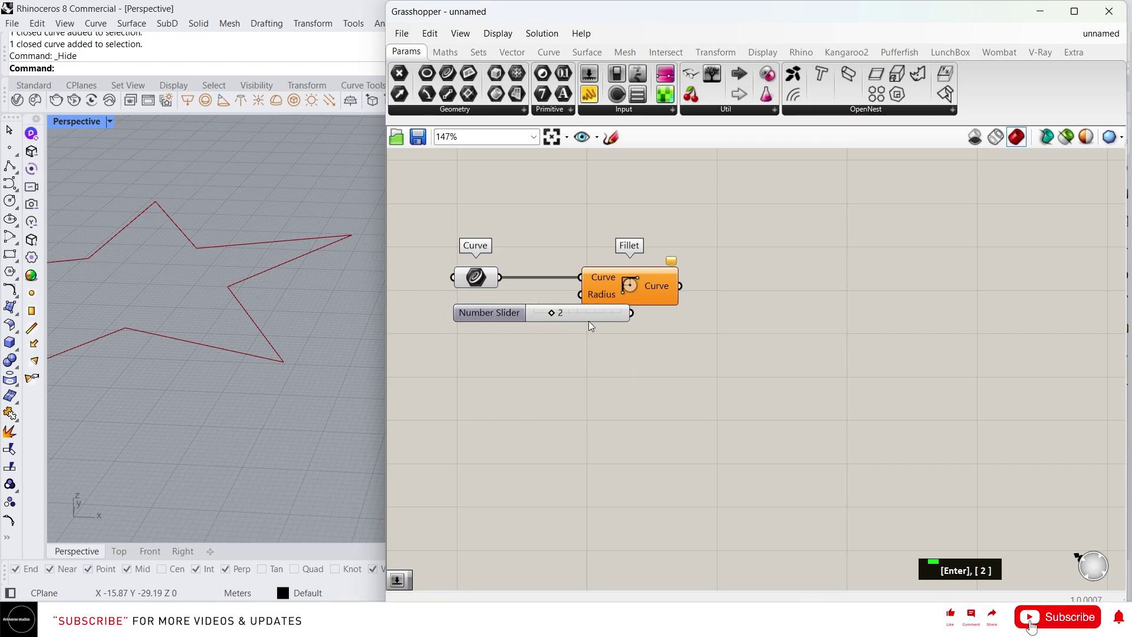
{"action": "left_click_drag", "start_coordinate": [589, 321], "coordinate": [581, 295]}
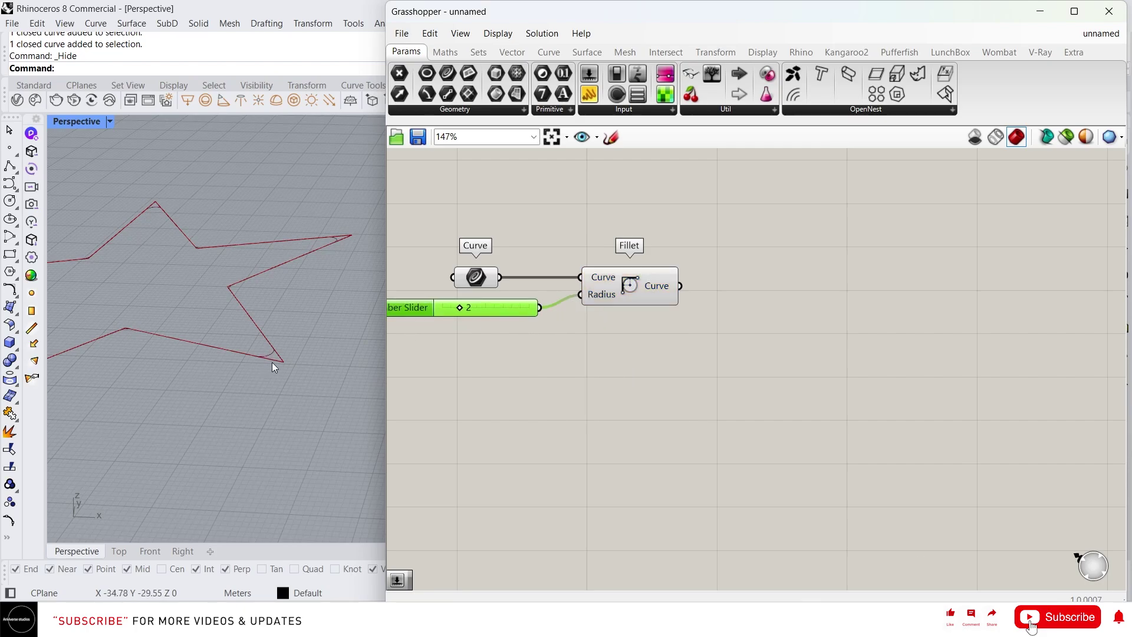
Turn off the preview of the Curve parameter so only the filleted star is displayed
{"action": "left_click", "coordinate": [468, 287]}
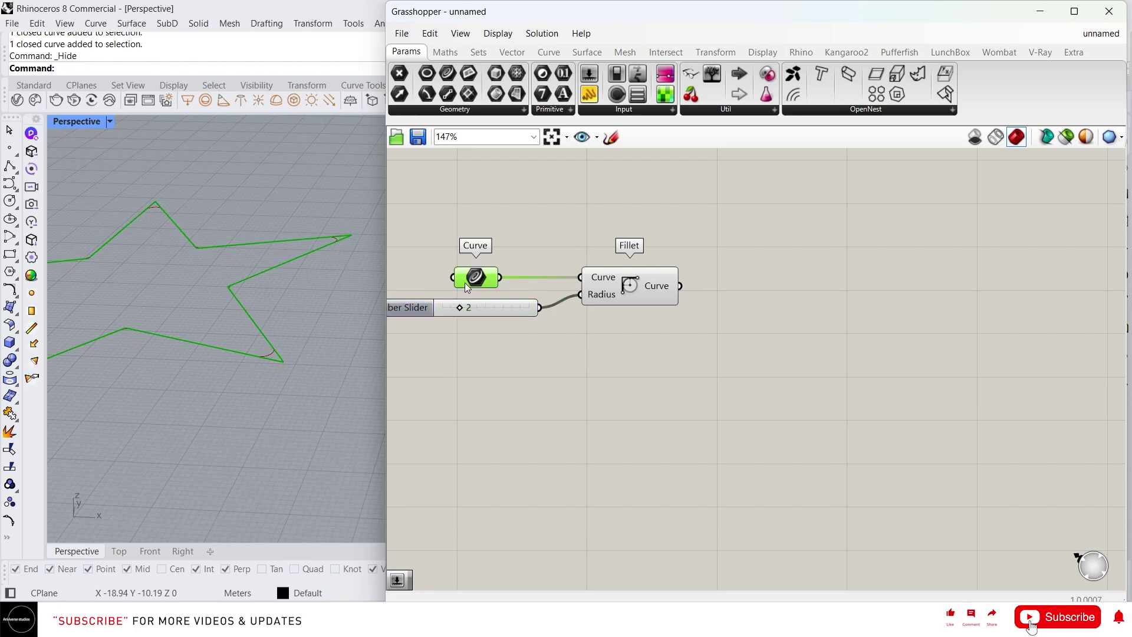
{"action": "key", "text": "ctrl+q"}
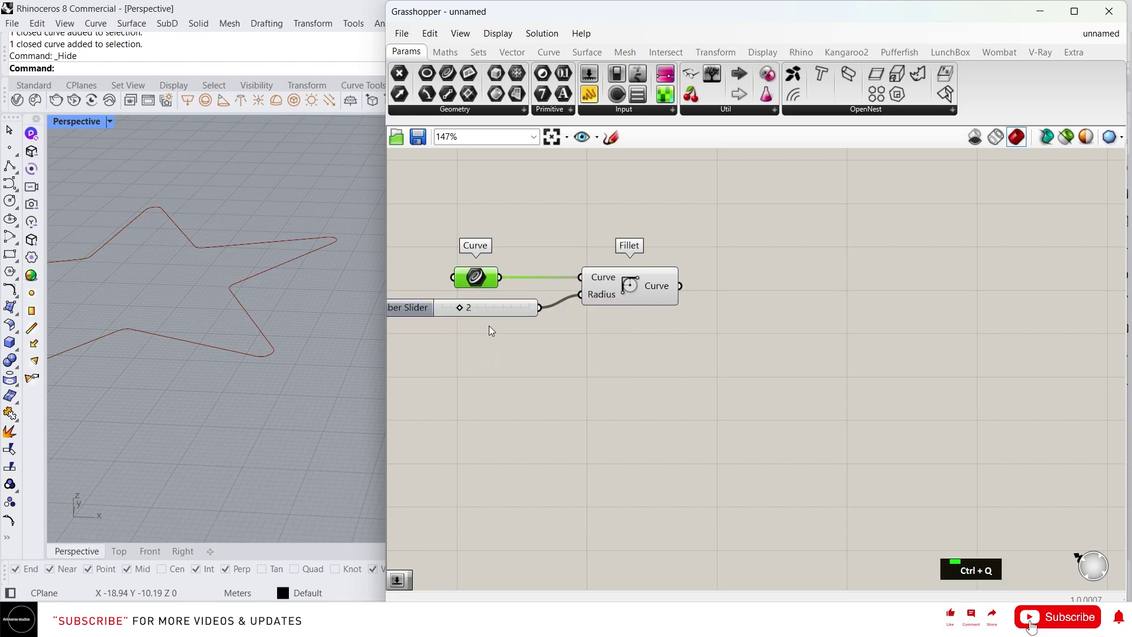
{"action": "left_click", "coordinate": [617, 280]}
{"action": "left_click", "coordinate": [478, 282]}
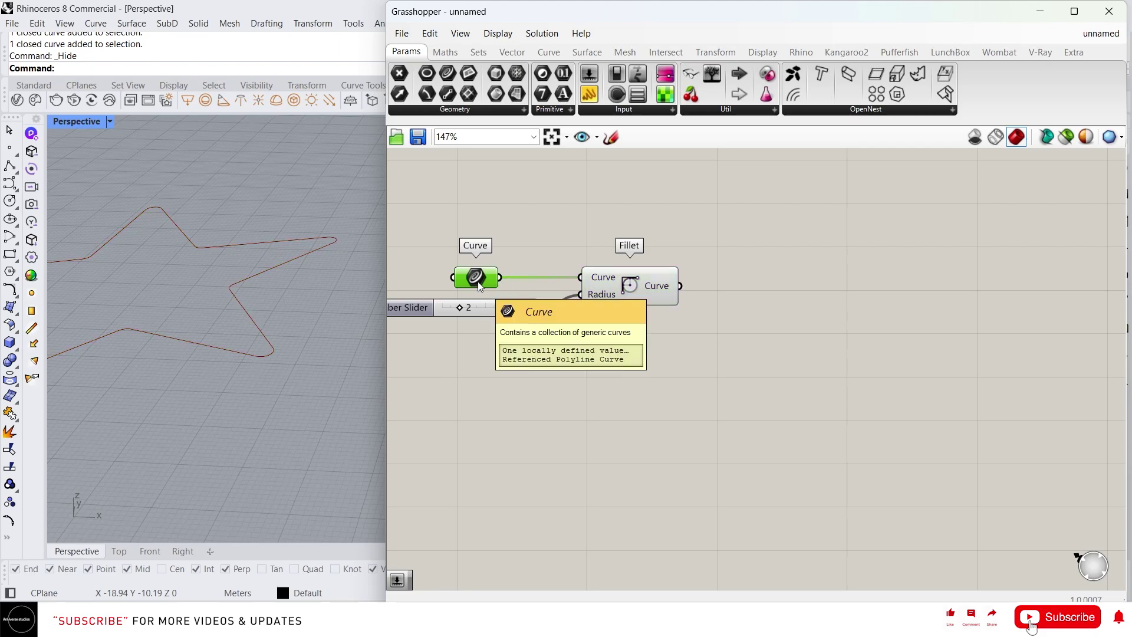
{"action": "key", "text": "ctrl"}
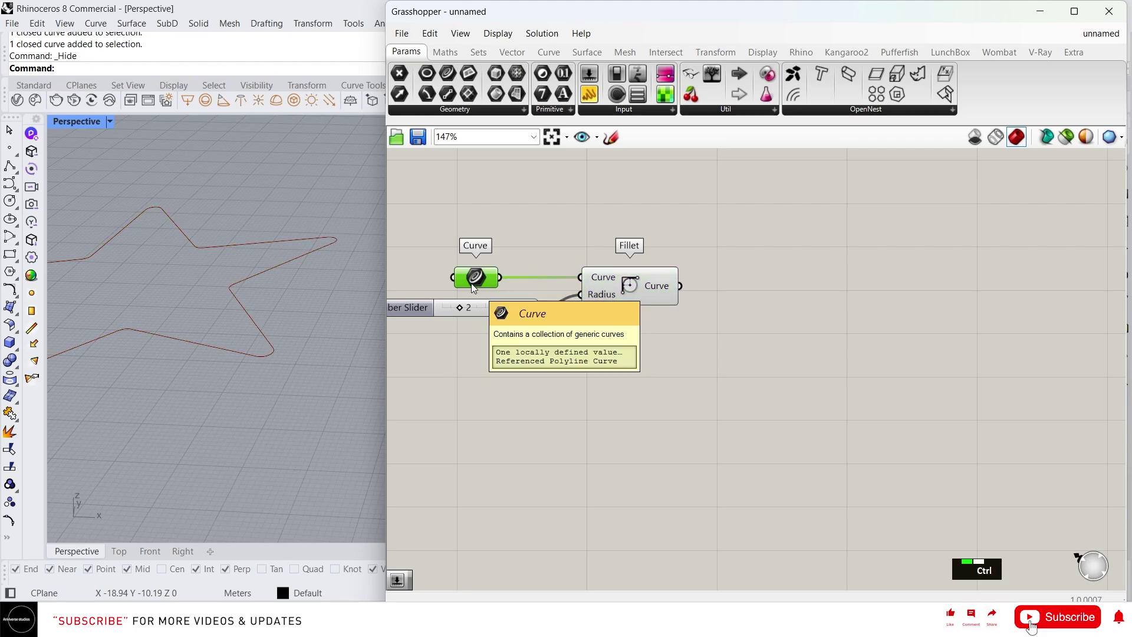
{"action": "key", "text": "ctrl+q"}
{"action": "key", "text": "ctrl+q"}
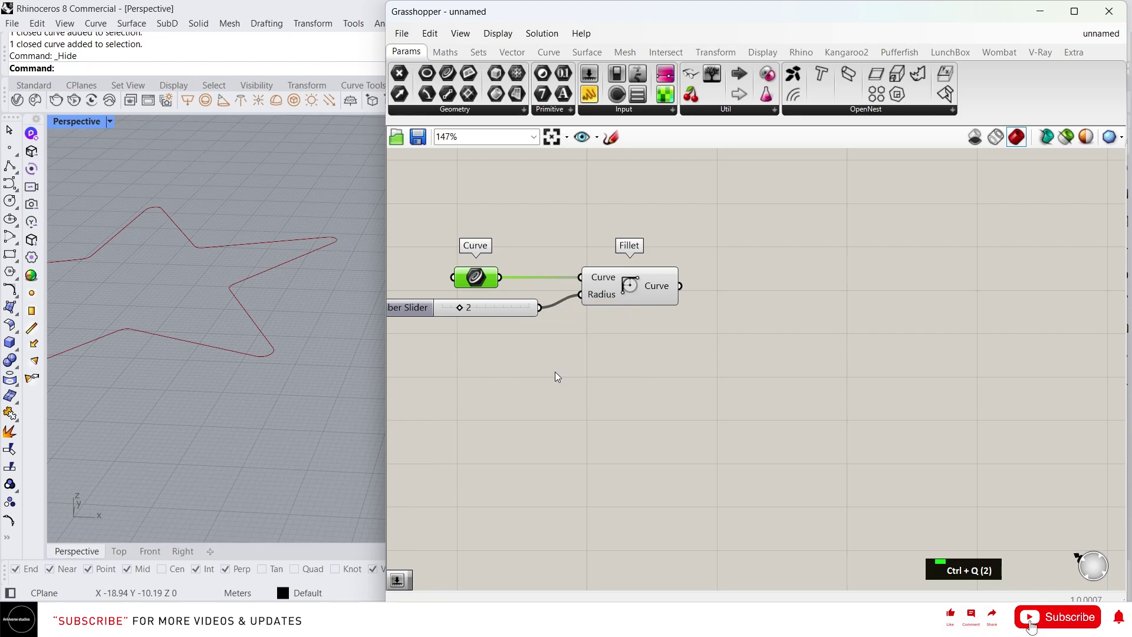
Add a Boundary Surfaces component and connect the filleted curve to its Edges input
{"action": "double_click", "coordinate": [804, 288]}
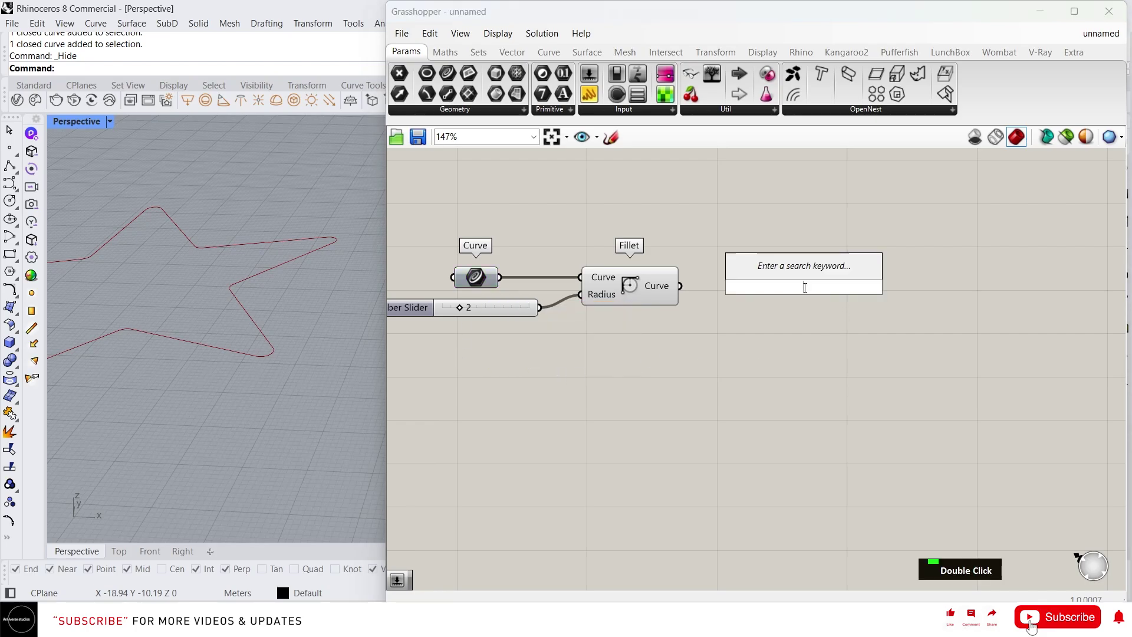
{"action": "type", "text": "bou"}
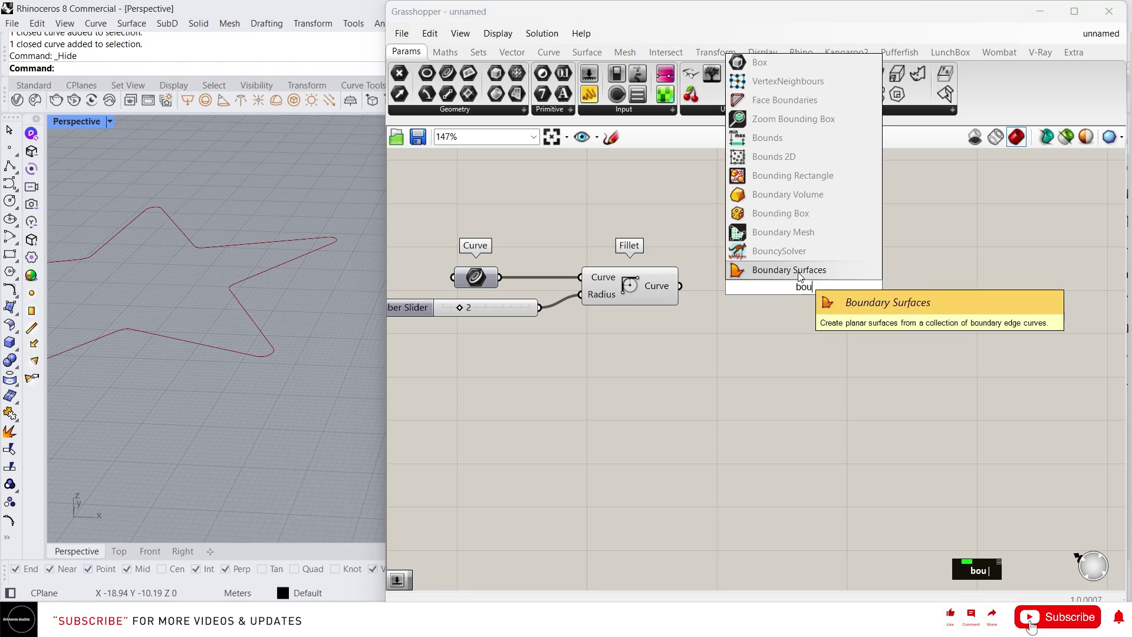
{"action": "left_click", "coordinate": [789, 270]}
{"action": "left_click_drag", "start_coordinate": [684, 282], "coordinate": [762, 274]}
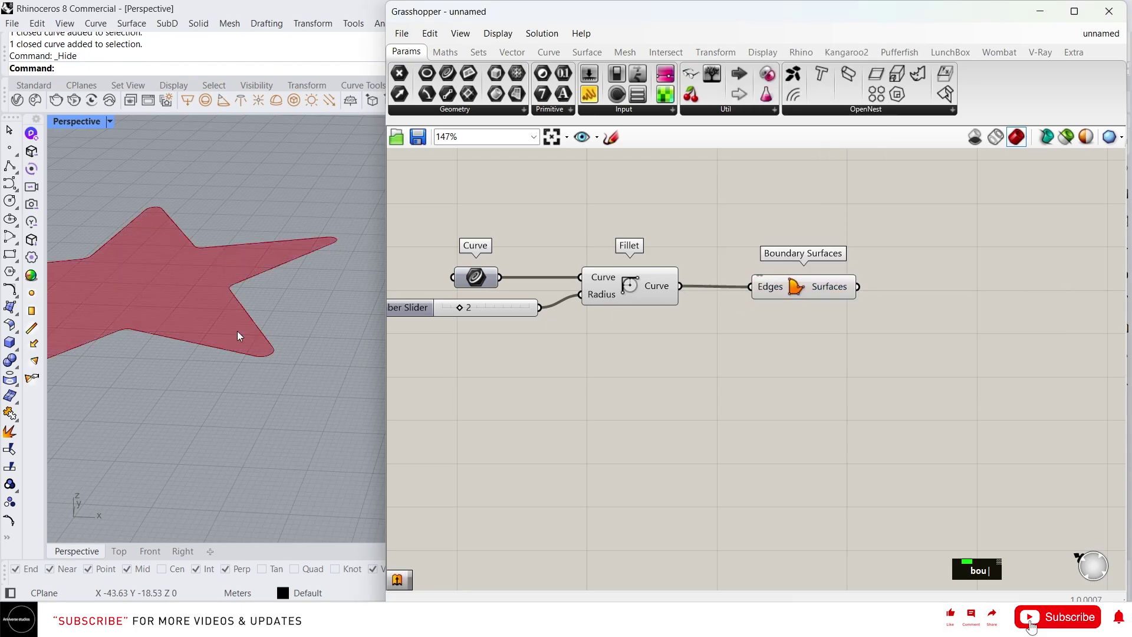
{"action": "scroll", "coordinate": [278, 310], "scroll_direction": "down", "scroll_amount": 2}
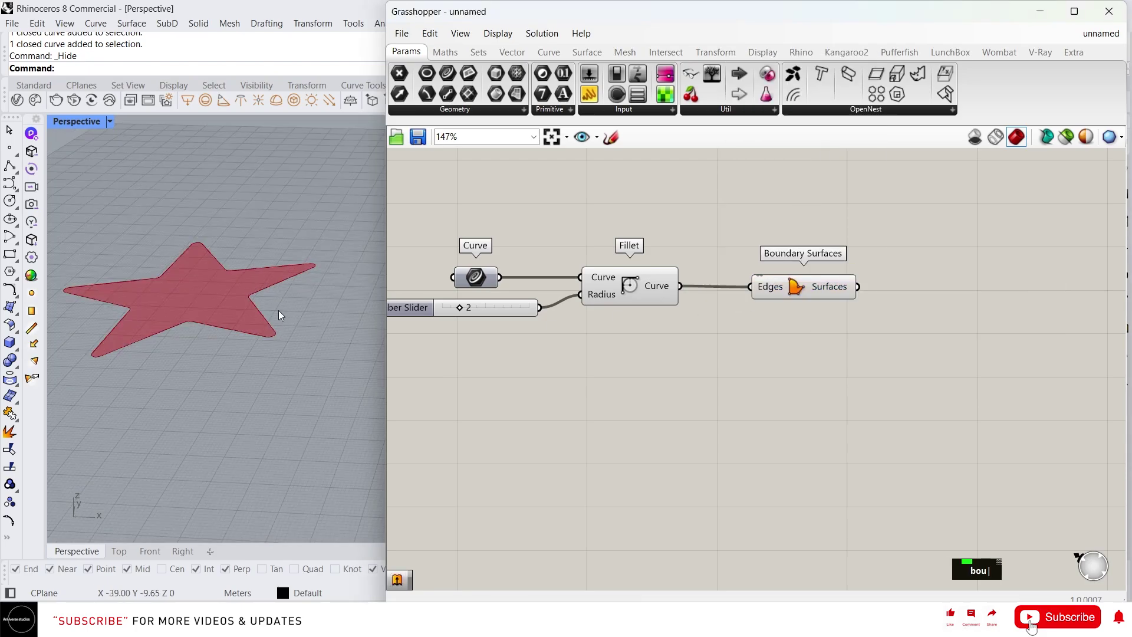
Add an Extrude component after Boundary Surfaces and connect the Surfaces output to its Base input
{"action": "scroll", "coordinate": [615, 356], "scroll_direction": "down", "scroll_amount": 3}
{"action": "right_click_drag", "start_coordinate": [817, 317], "coordinate": [701, 317]}
{"action": "double_click", "coordinate": [814, 302]}
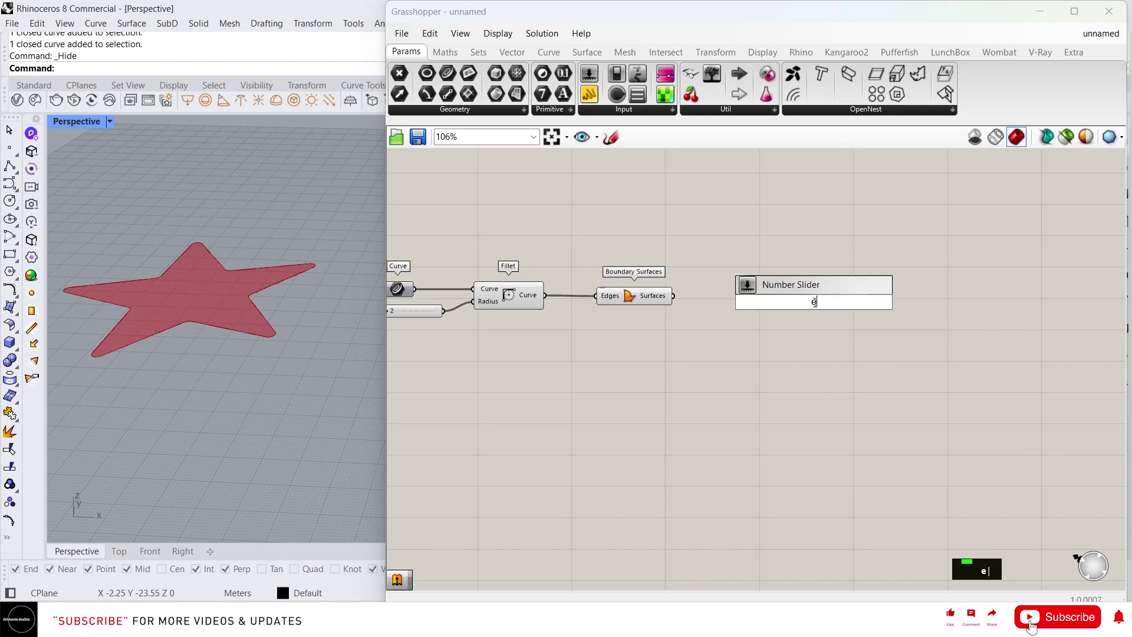
{"action": "type", "text": "extr"}
{"action": "left_click", "coordinate": [754, 266]}
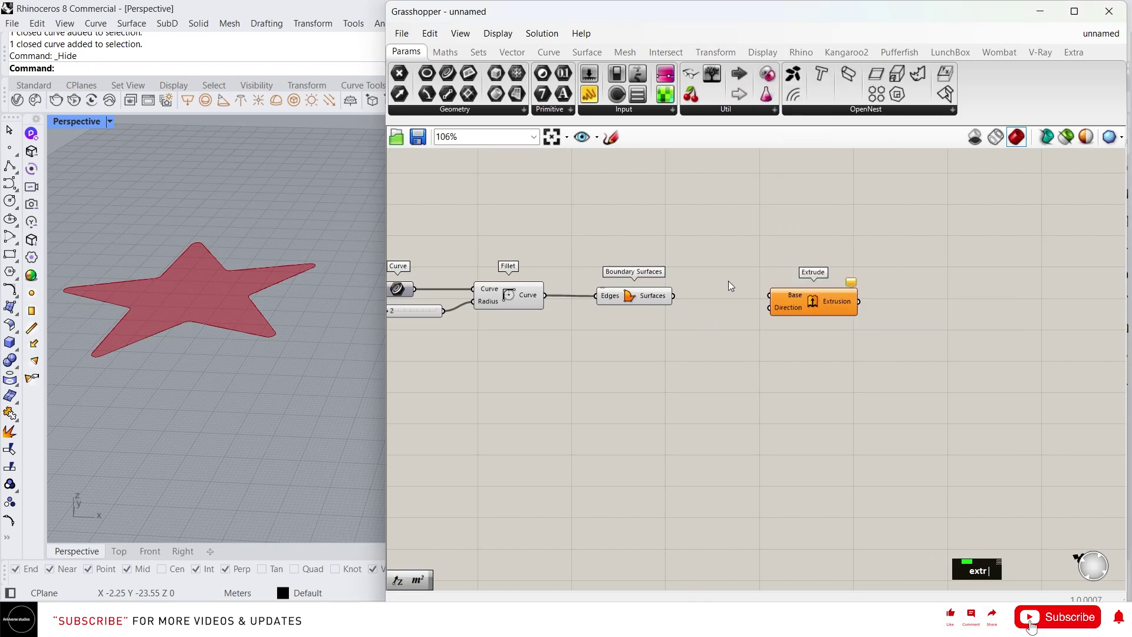
{"action": "left_click_drag", "start_coordinate": [673, 296], "coordinate": [771, 296]}
Add a Unit Z component and connect its unit vector to the Extrude component's Direction input
{"action": "double_click", "coordinate": [689, 334]}
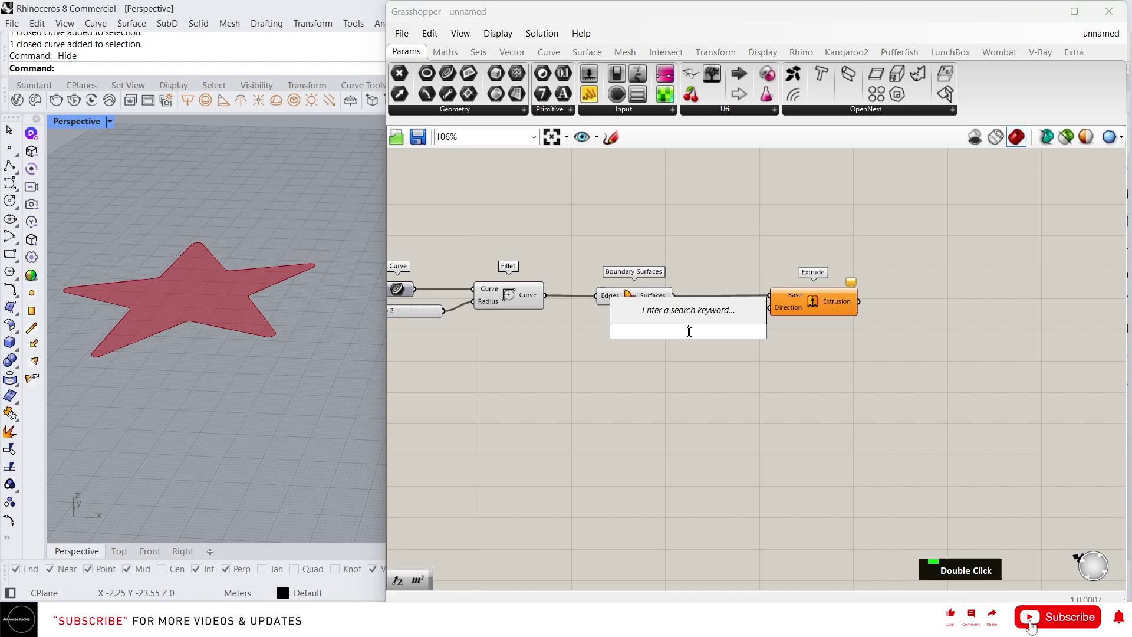
{"action": "type", "text": "unit"}
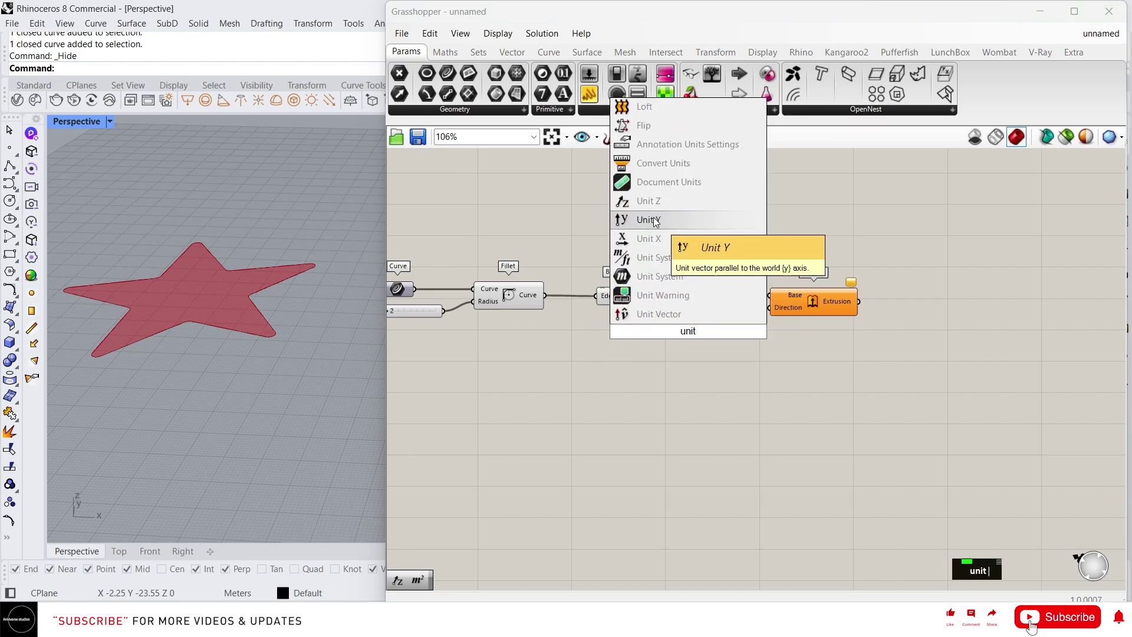
{"action": "left_click", "coordinate": [632, 200]}
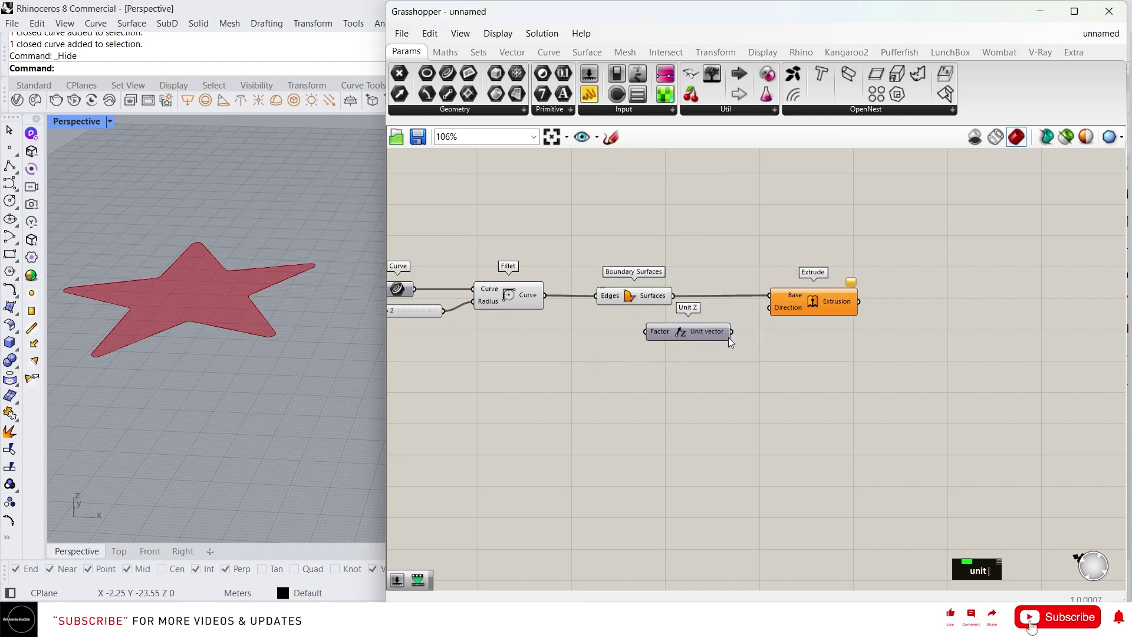
{"action": "left_click_drag", "start_coordinate": [731, 332], "coordinate": [768, 307]}
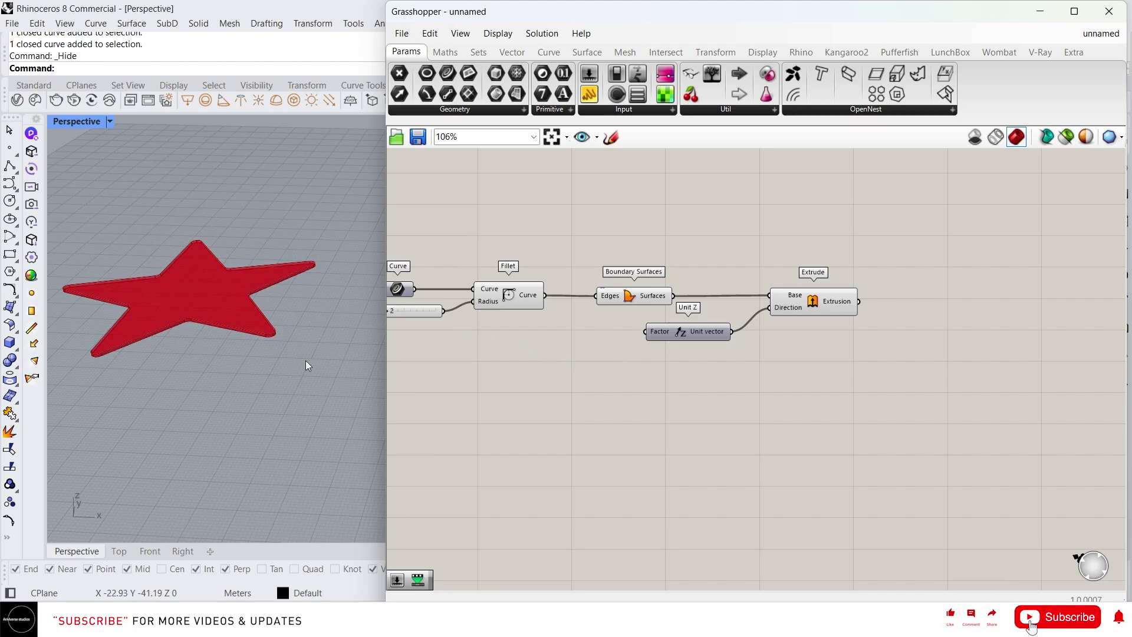
Add a number slider set to 400, connect it to the Unit Z Factor input, and place it beside Unit Z
{"action": "double_click", "coordinate": [586, 359]}
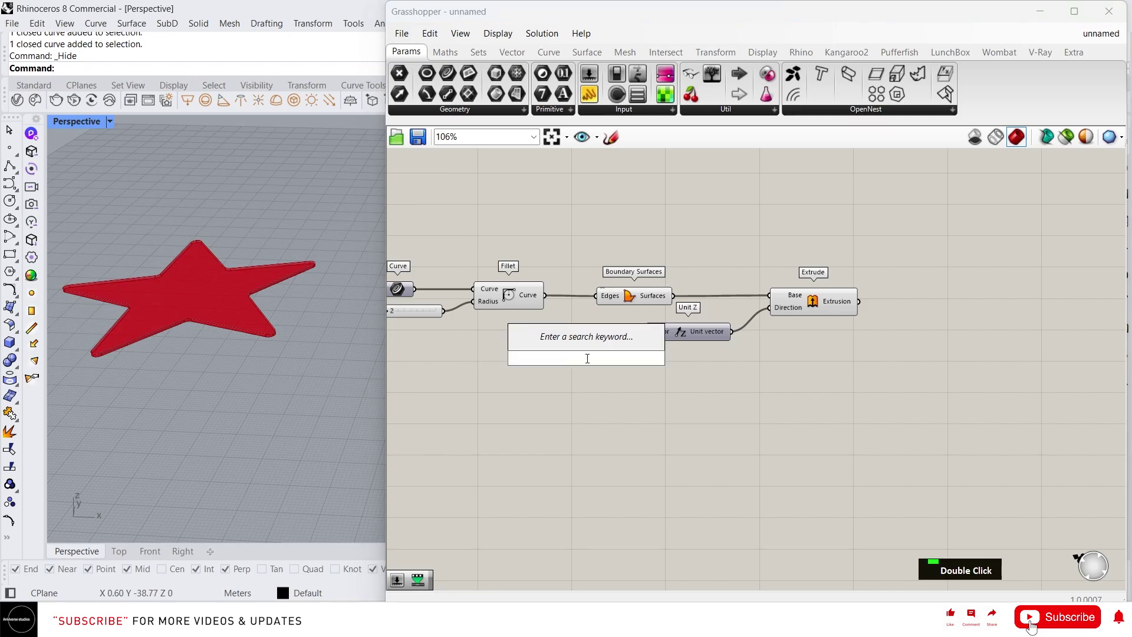
{"action": "type", "text": "400"}
{"action": "key", "text": "Return"}
{"action": "left_click_drag", "start_coordinate": [586, 358], "coordinate": [644, 331]}
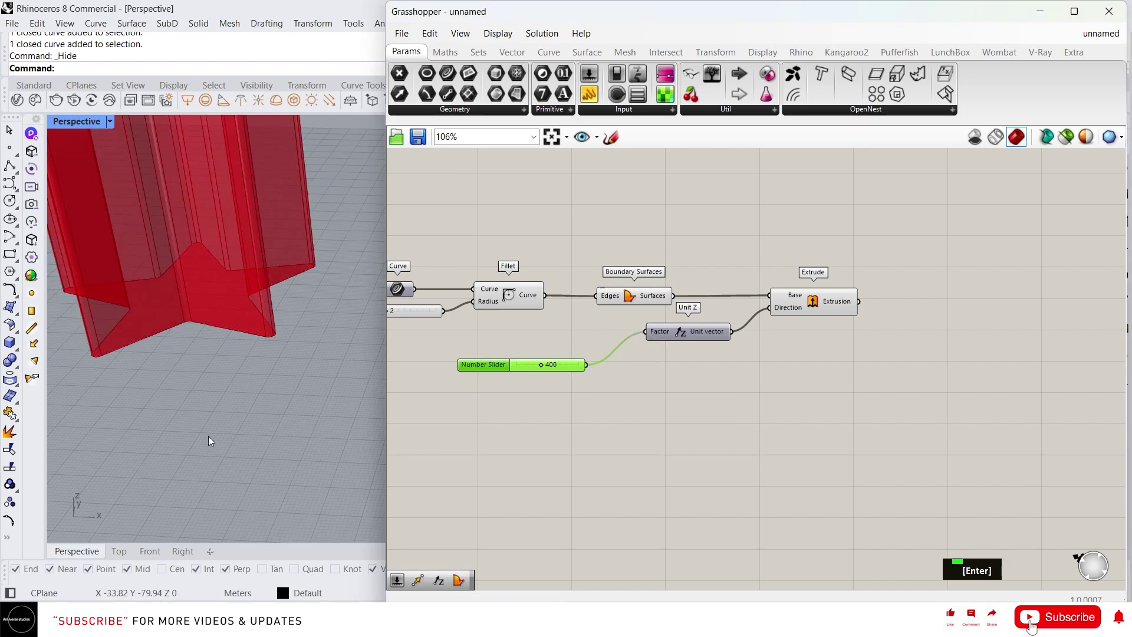
{"action": "scroll", "coordinate": [203, 408], "scroll_direction": "down", "scroll_amount": 4}
{"action": "right_click_drag", "start_coordinate": [203, 408], "coordinate": [136, 354]}
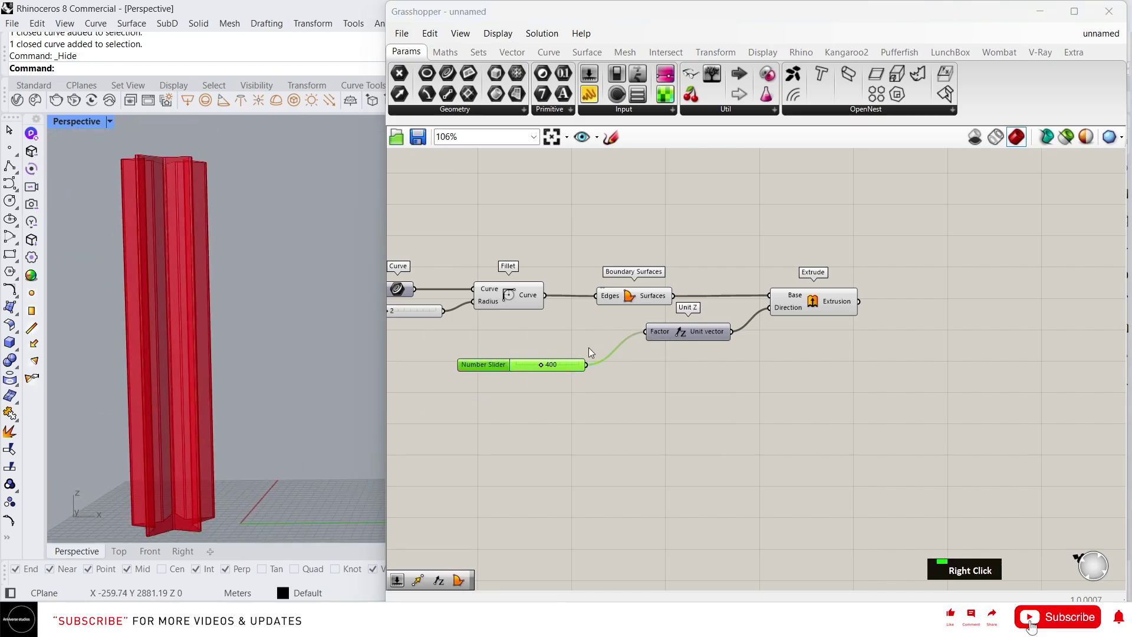
{"action": "left_click_drag", "start_coordinate": [575, 364], "coordinate": [619, 330]}
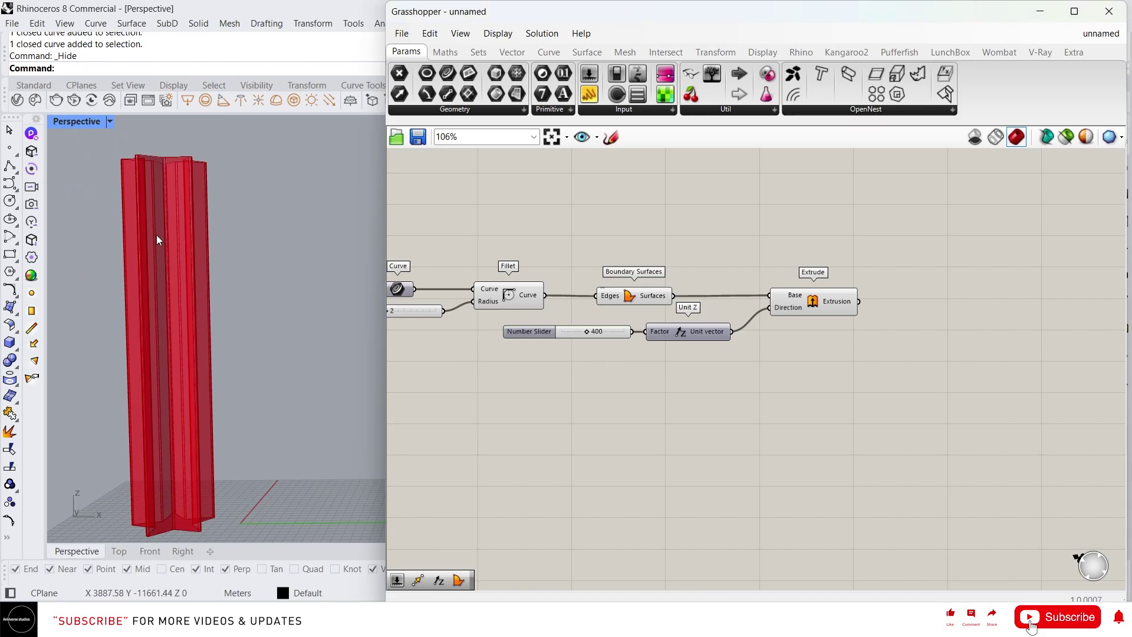
Add a Twist component, place it well past Extrude, and connect the extrusion to its Geometry input
{"action": "right_click_drag", "start_coordinate": [917, 354], "coordinate": [822, 363]}
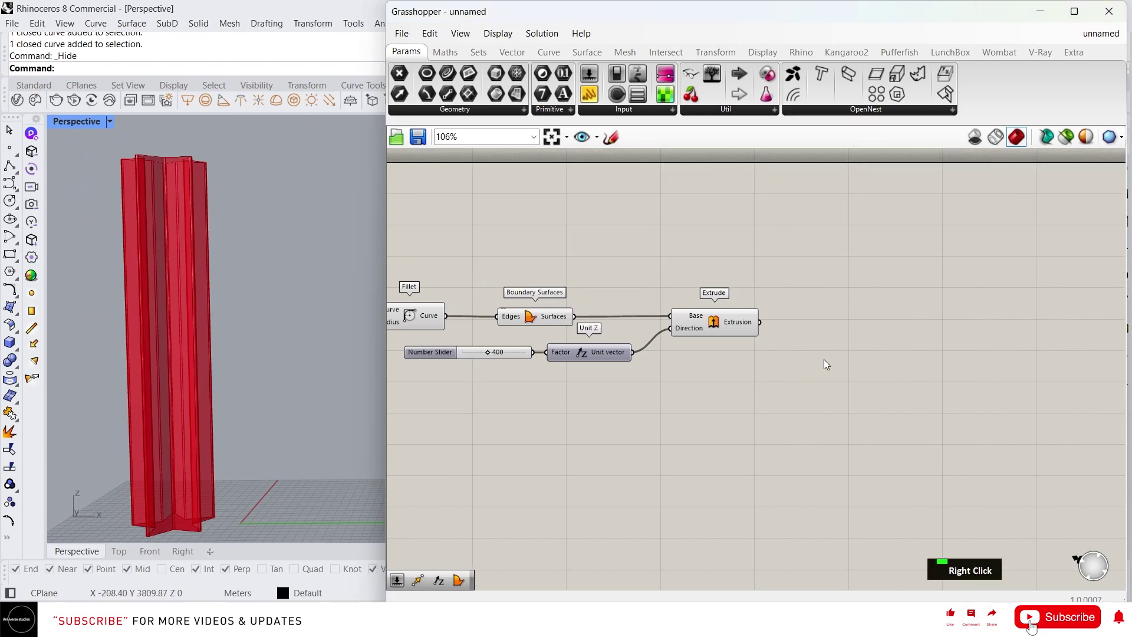
{"action": "double_click", "coordinate": [823, 359]}
{"action": "type", "text": "tw"}
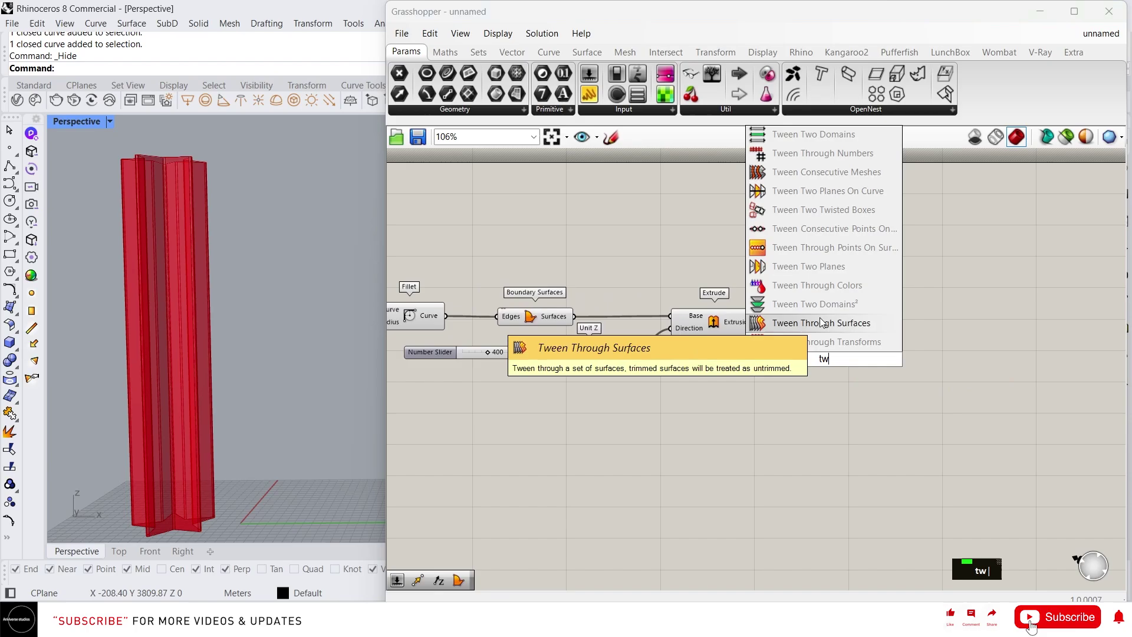
{"action": "type", "text": "ist"}
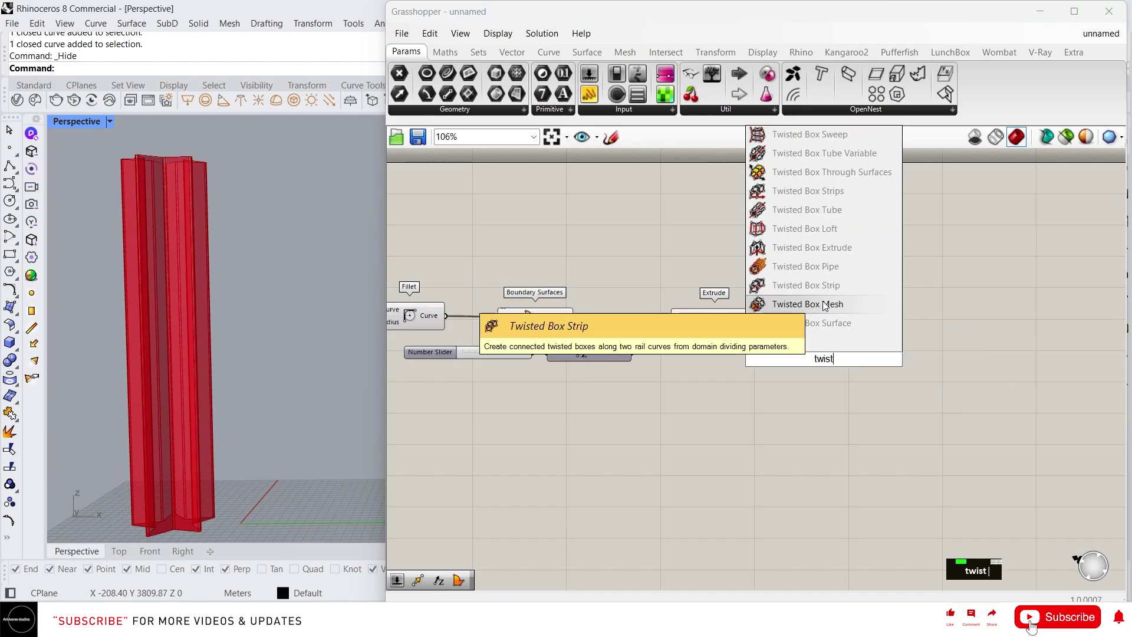
{"action": "key", "text": "Return"}
{"action": "right_click_drag", "start_coordinate": [833, 367], "coordinate": [750, 346]}
{"action": "scroll", "coordinate": [750, 346], "scroll_direction": "down", "scroll_amount": 2}
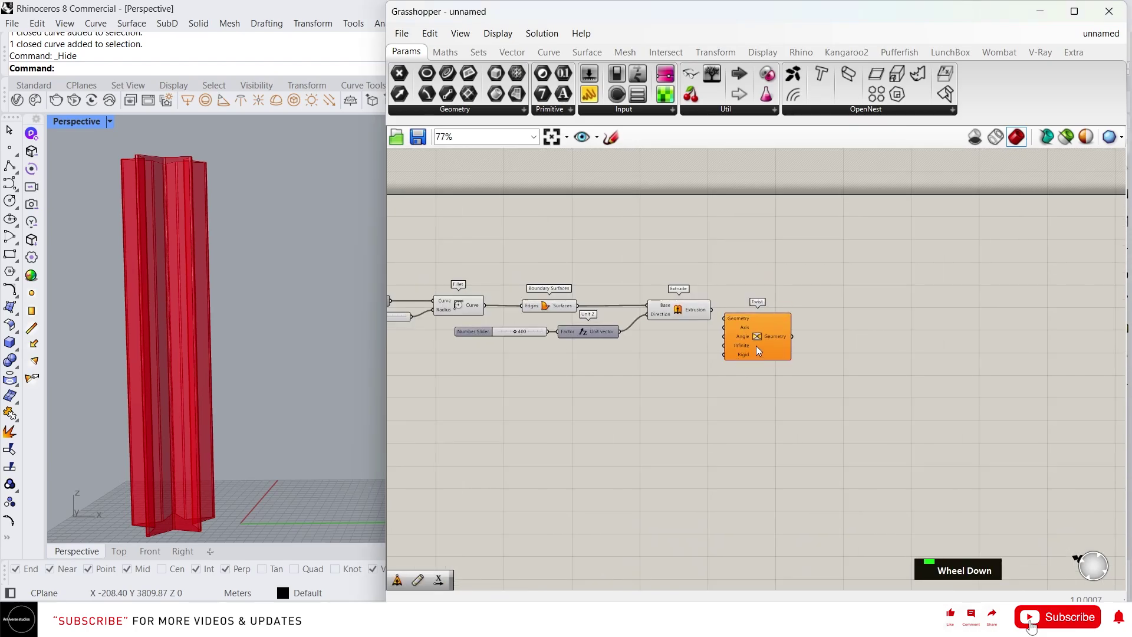
{"action": "left_click_drag", "start_coordinate": [756, 346], "coordinate": [903, 334]}
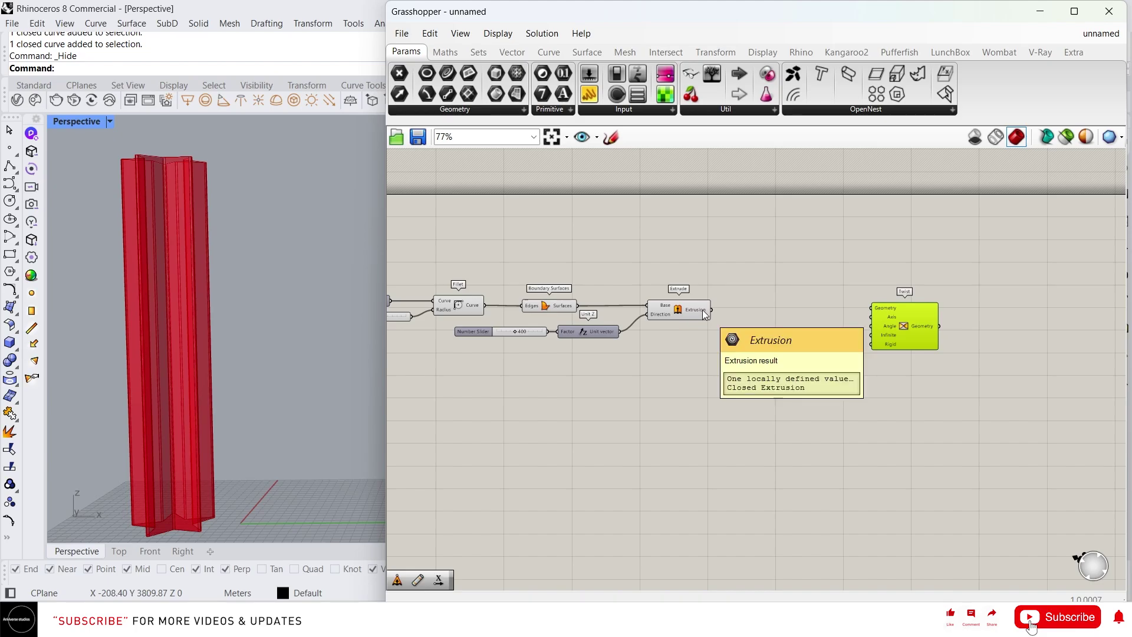
{"action": "left_click_drag", "start_coordinate": [712, 311], "coordinate": [898, 325]}
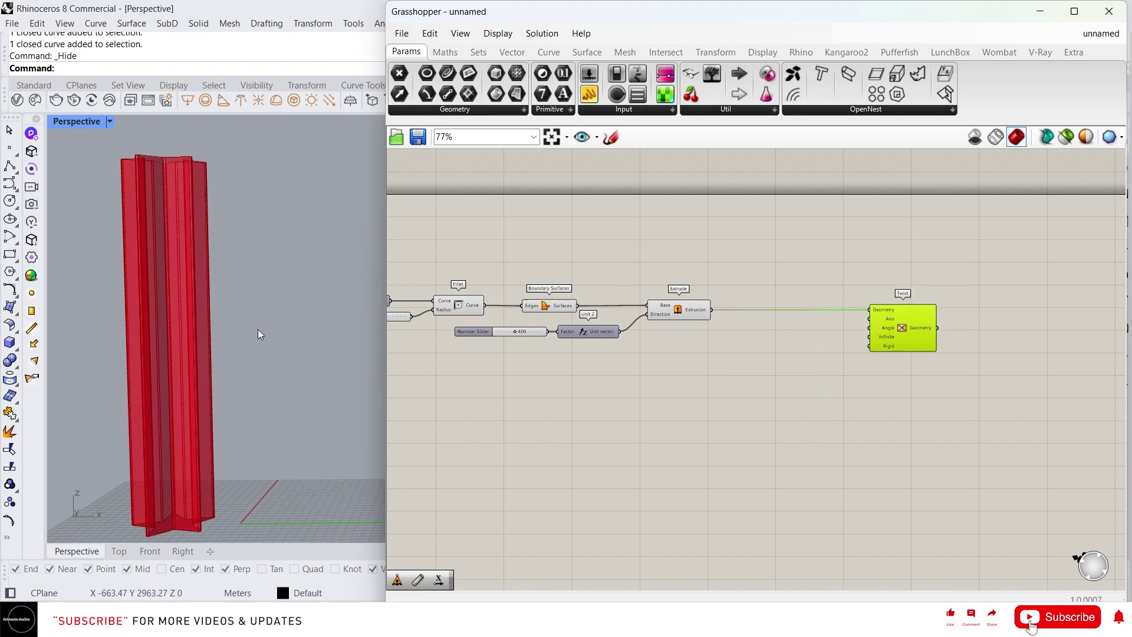
Select all components from the Curve parameter through Extrude and toggle their preview to hide the extruded tower
{"action": "right_click_drag", "start_coordinate": [227, 349], "coordinate": [218, 373]}
{"action": "scroll", "coordinate": [169, 339], "scroll_direction": "up", "scroll_amount": 3}
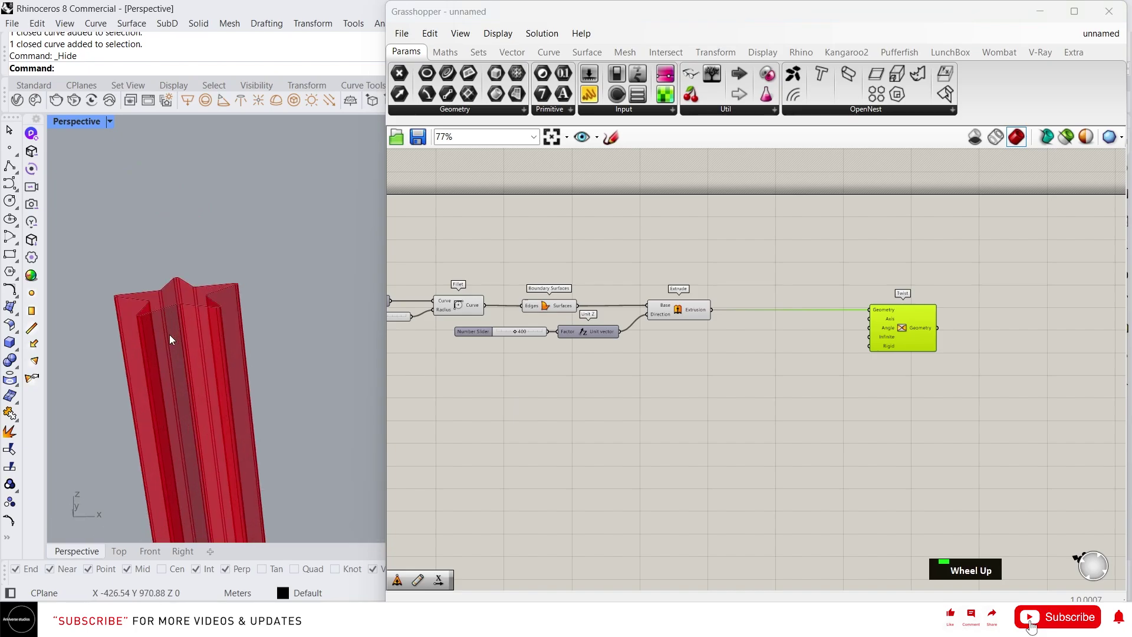
{"action": "scroll", "coordinate": [168, 339], "scroll_direction": "down", "scroll_amount": 3}
{"action": "right_click_drag", "start_coordinate": [581, 333], "coordinate": [686, 374]}
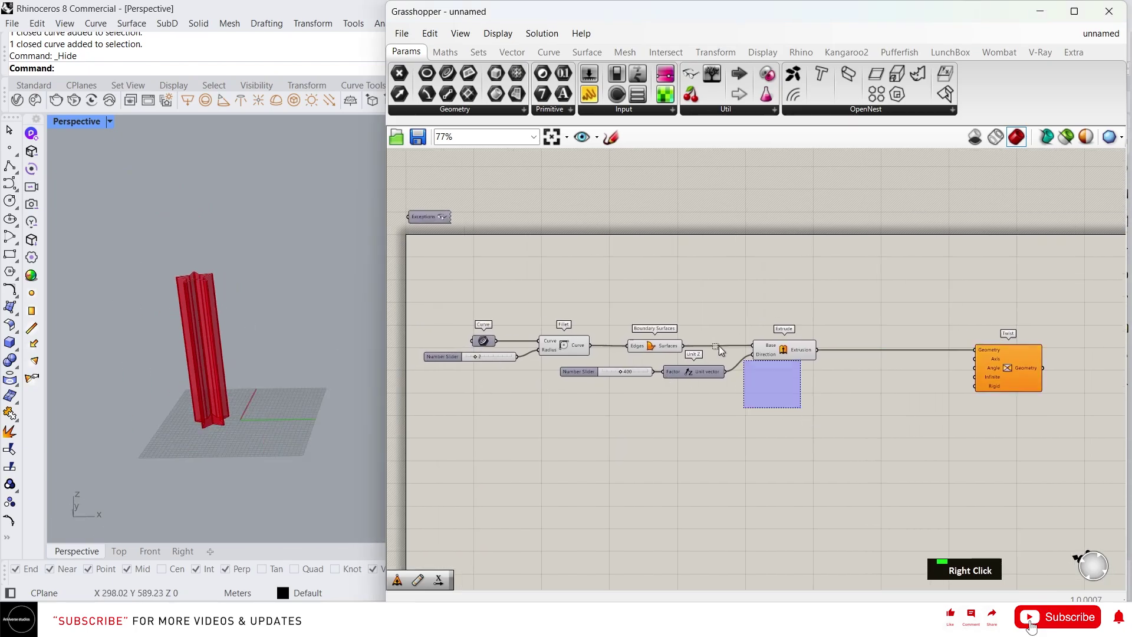
{"action": "left_click_drag", "start_coordinate": [719, 345], "coordinate": [485, 291]}
{"action": "key", "text": "ctrl+q"}
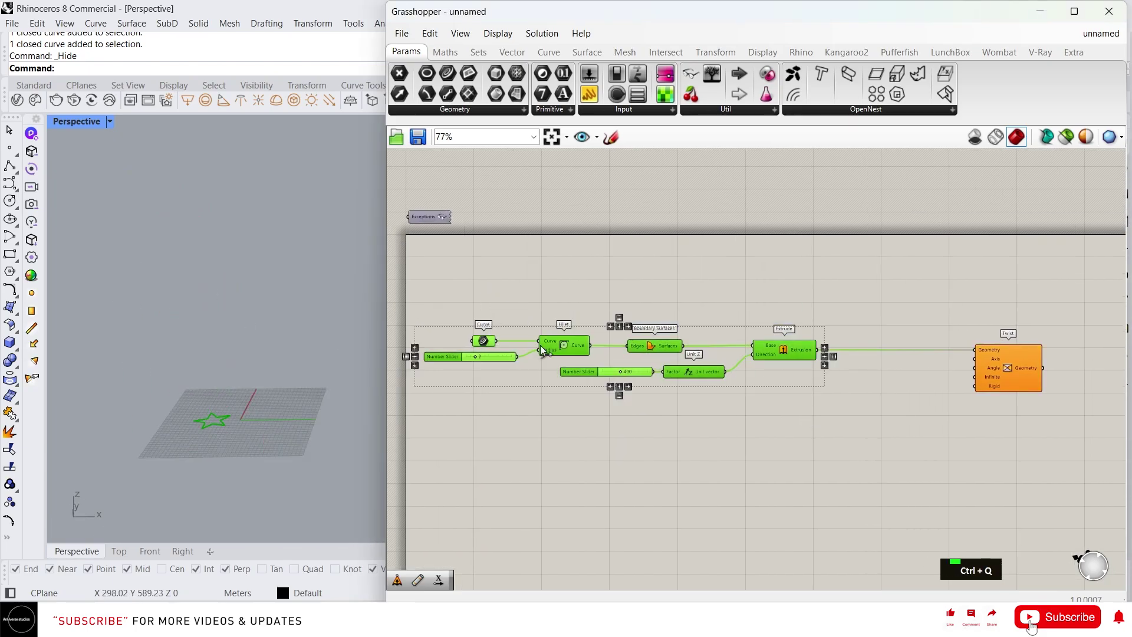
Turn the preview of only the Extrude component back on and inspect the tower's base
{"action": "left_click", "coordinate": [886, 408]}
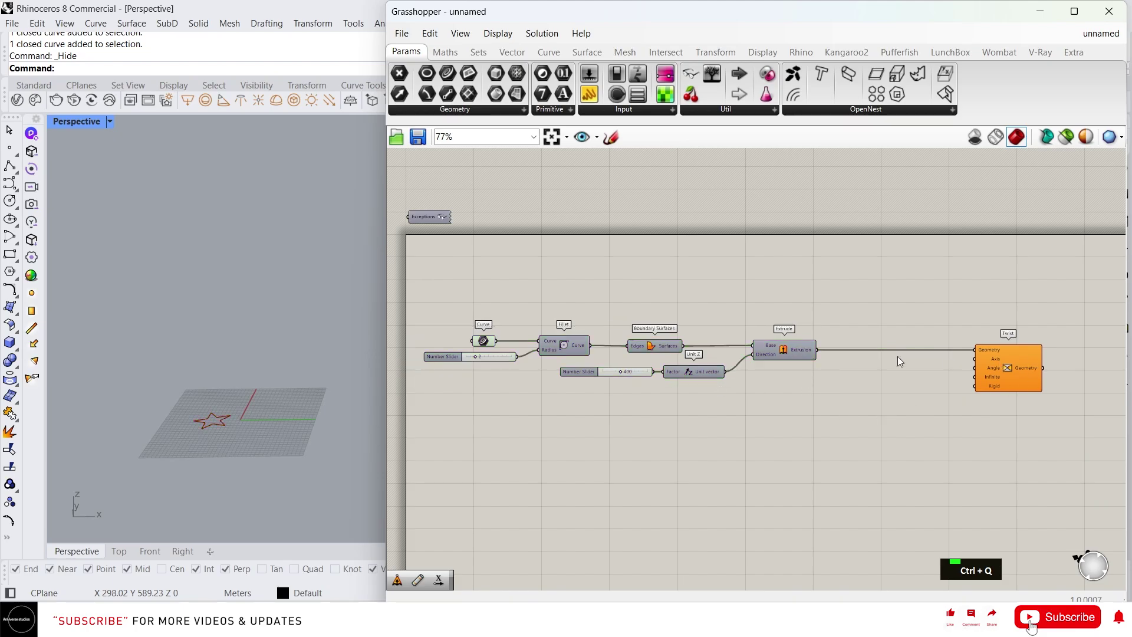
{"action": "left_click", "coordinate": [784, 352]}
{"action": "key", "text": "ctrl+q"}
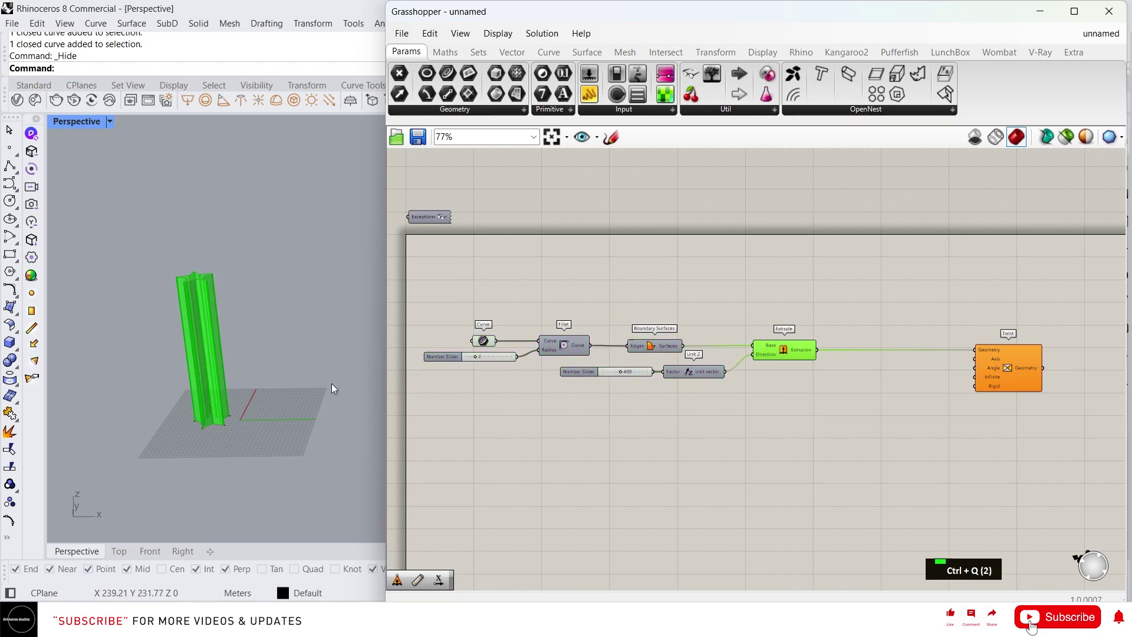
{"action": "right_click_drag", "start_coordinate": [331, 383], "coordinate": [196, 404]}
{"action": "scroll", "coordinate": [288, 433], "scroll_direction": "up", "scroll_amount": 3}
{"action": "scroll", "coordinate": [204, 472], "scroll_direction": "down", "scroll_amount": 2}
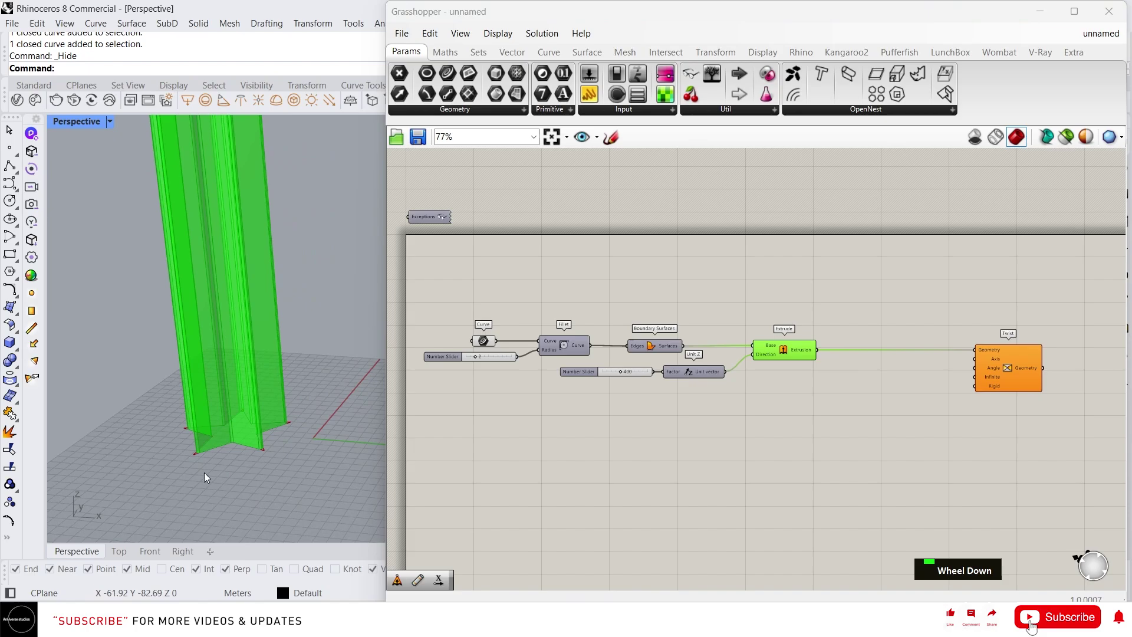
{"action": "scroll", "coordinate": [221, 437], "scroll_direction": "up", "scroll_amount": 2}
{"action": "scroll", "coordinate": [233, 441], "scroll_direction": "down", "scroll_amount": 2}
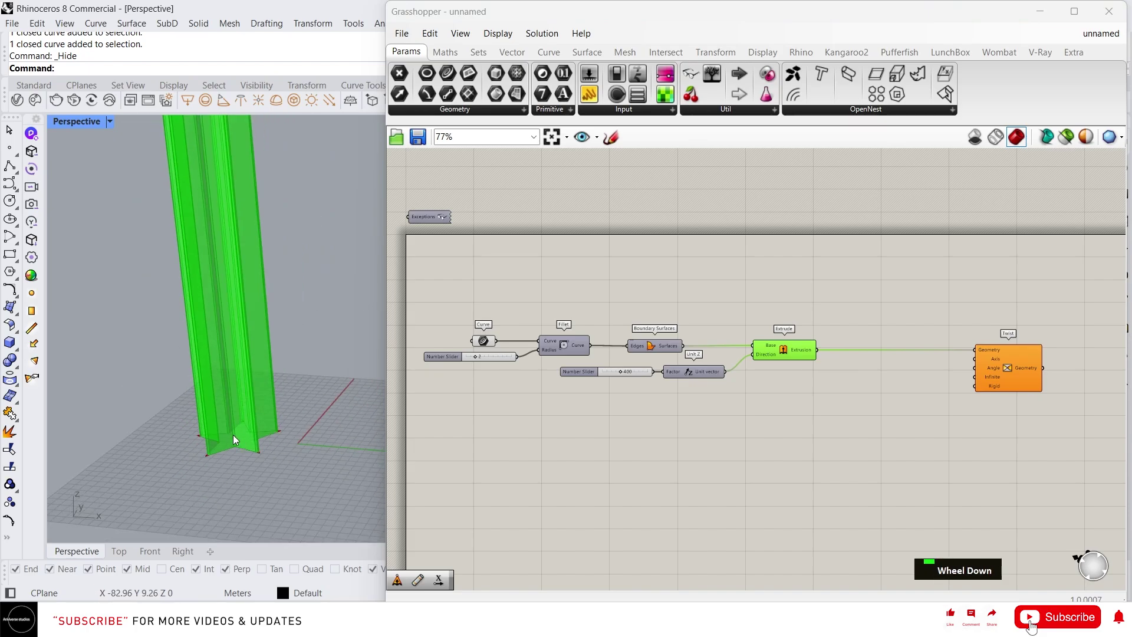
{"action": "left_click", "coordinate": [853, 376]}
Add an Area component above Extrude and connect the Boundary Surfaces output to its Geometry input to get the star's centroid
{"action": "scroll", "coordinate": [855, 380], "scroll_direction": "up", "scroll_amount": 2}
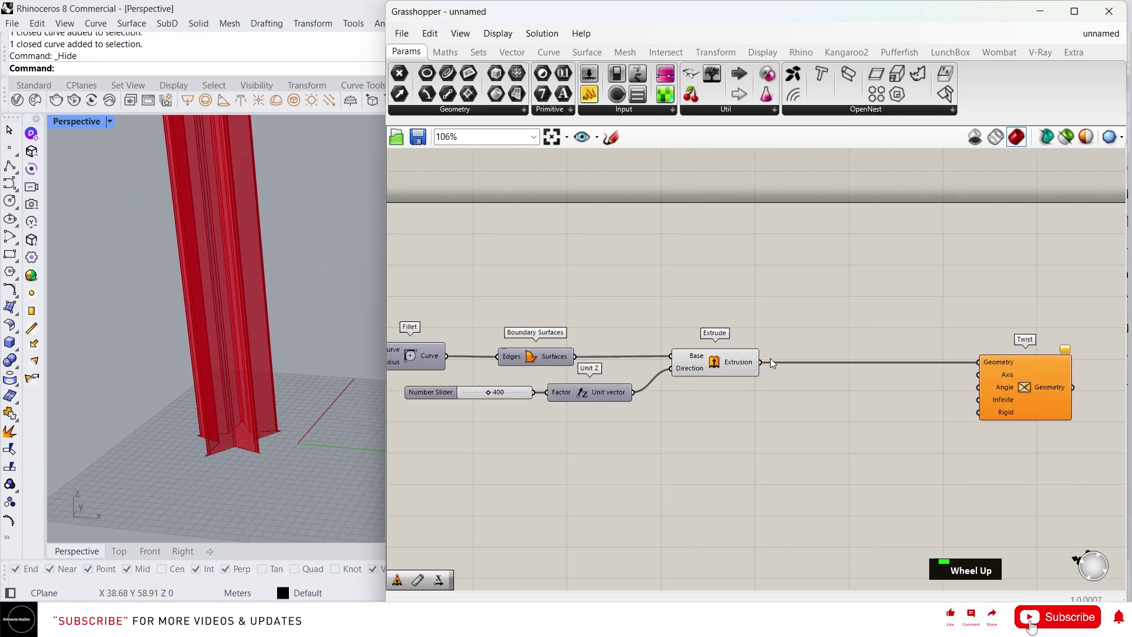
{"action": "double_click", "coordinate": [772, 303]}
{"action": "type", "text": "are"}
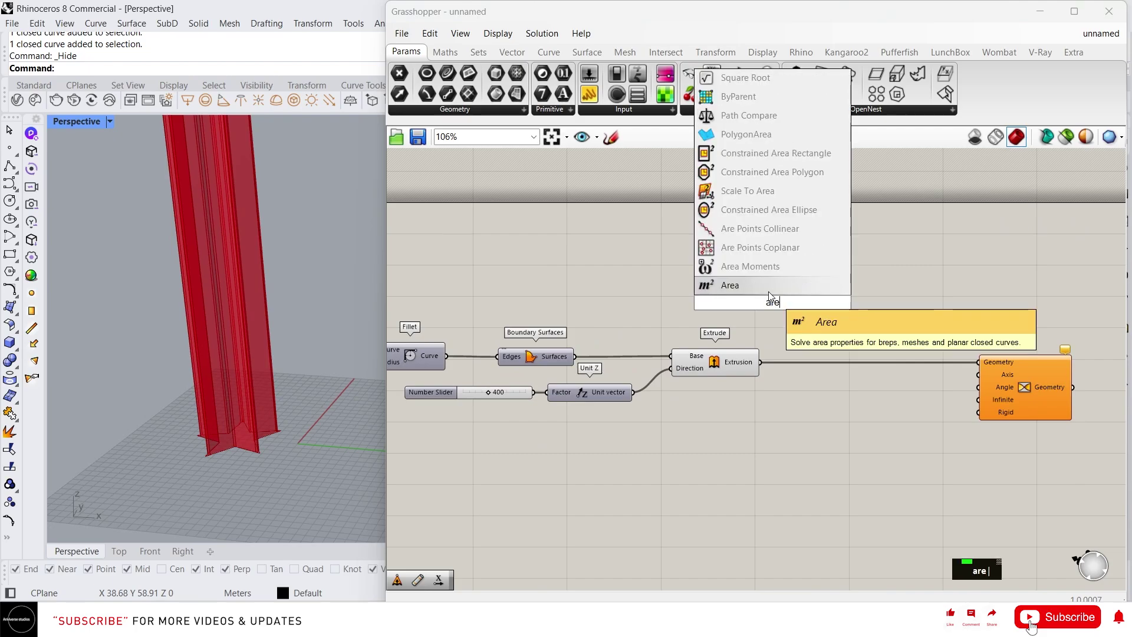
{"action": "key", "text": "Return"}
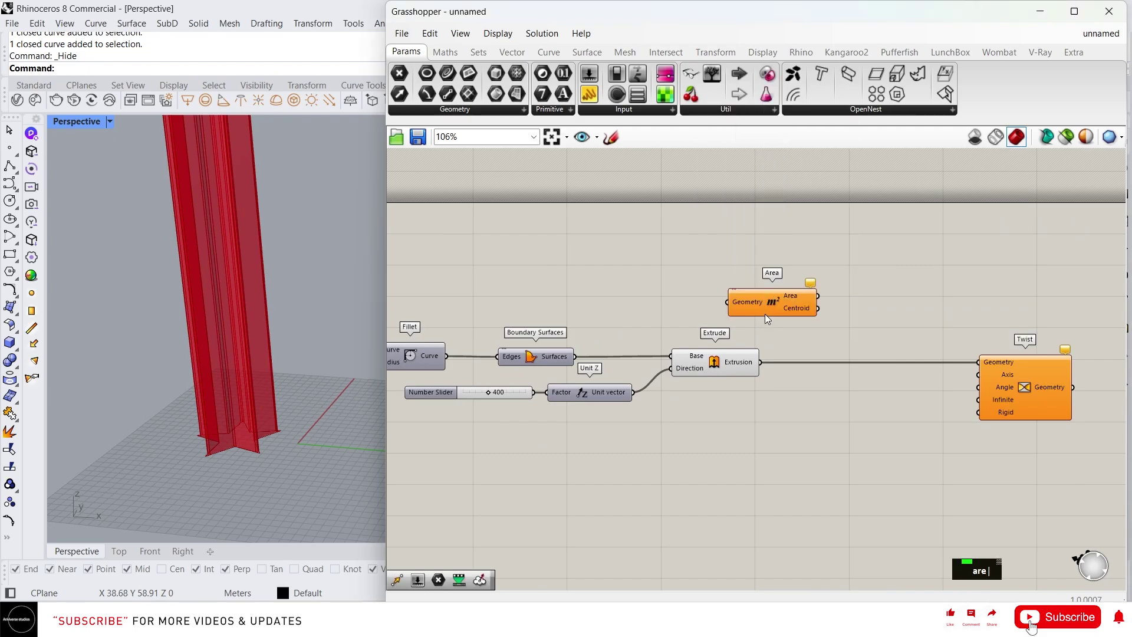
{"action": "left_click_drag", "start_coordinate": [765, 318], "coordinate": [766, 311]}
{"action": "left_click_drag", "start_coordinate": [573, 357], "coordinate": [726, 295]}
{"action": "right_click_drag", "start_coordinate": [726, 295], "coordinate": [627, 303]}
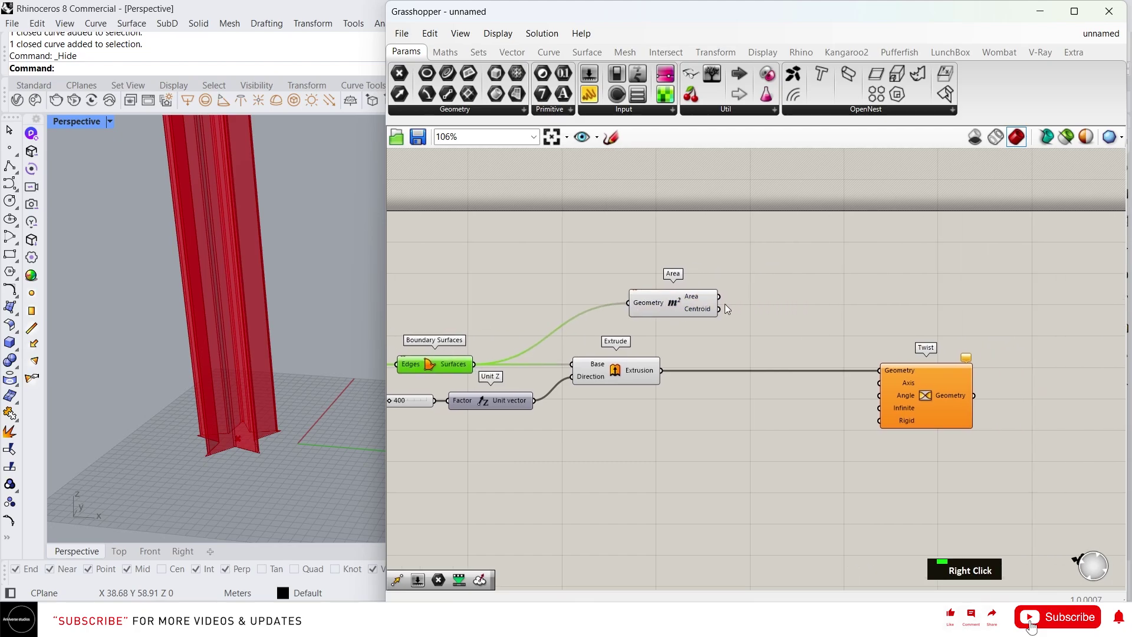
{"action": "scroll", "coordinate": [259, 403], "scroll_direction": "up", "scroll_amount": 5}
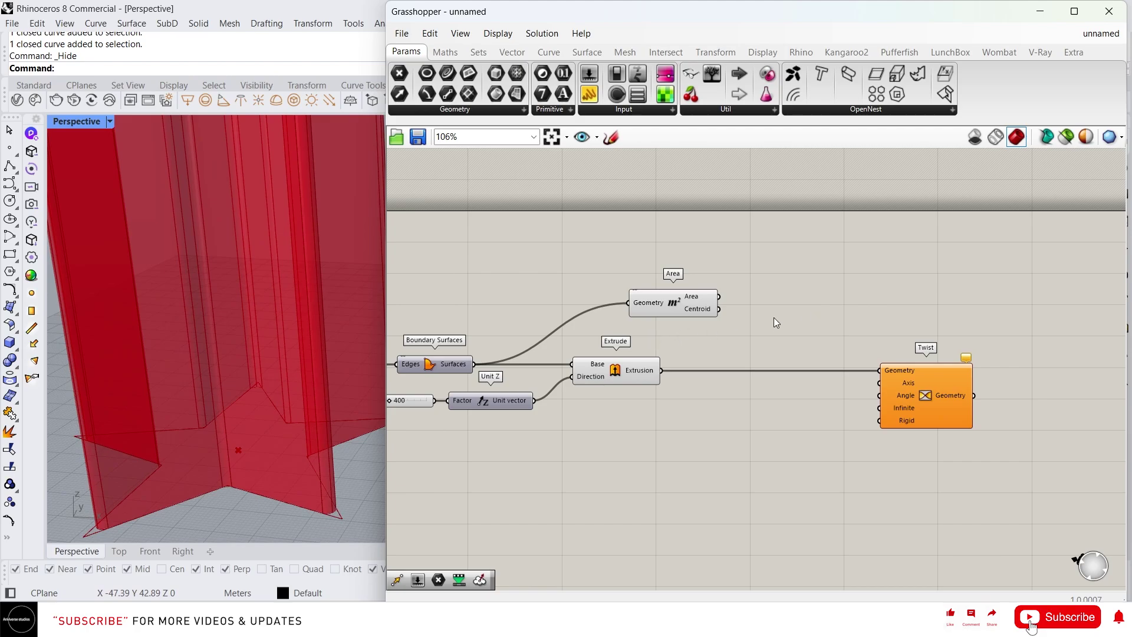
{"action": "scroll", "coordinate": [224, 461], "scroll_direction": "down", "scroll_amount": 3}
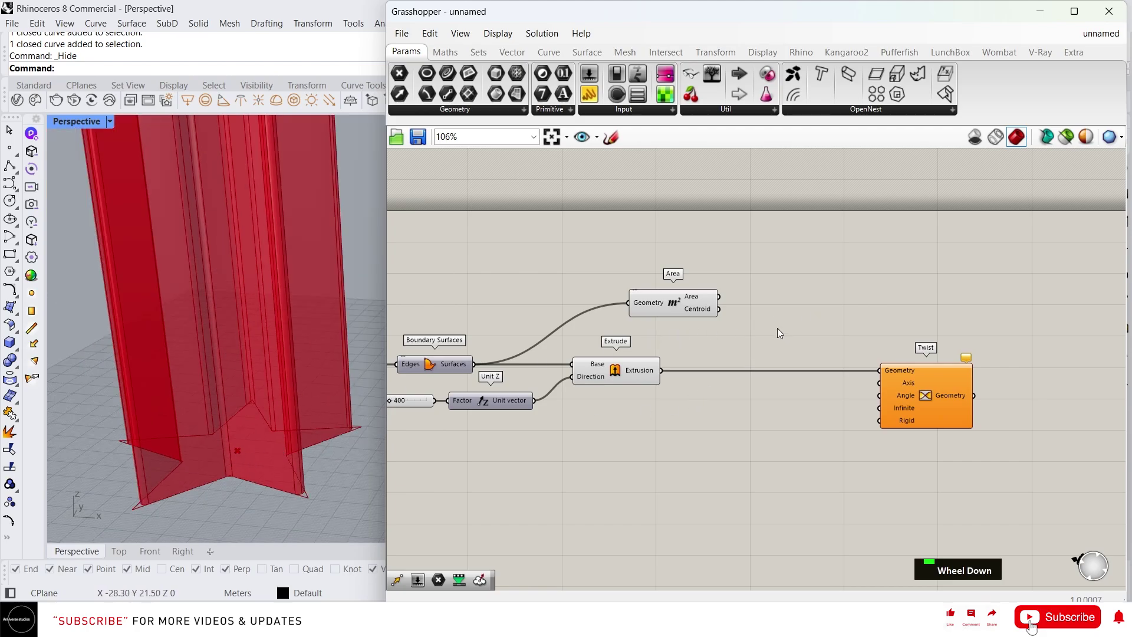
Add a Line SDL component beyond Area and connect the Area centroid to its Start input
{"action": "double_click", "coordinate": [823, 296]}
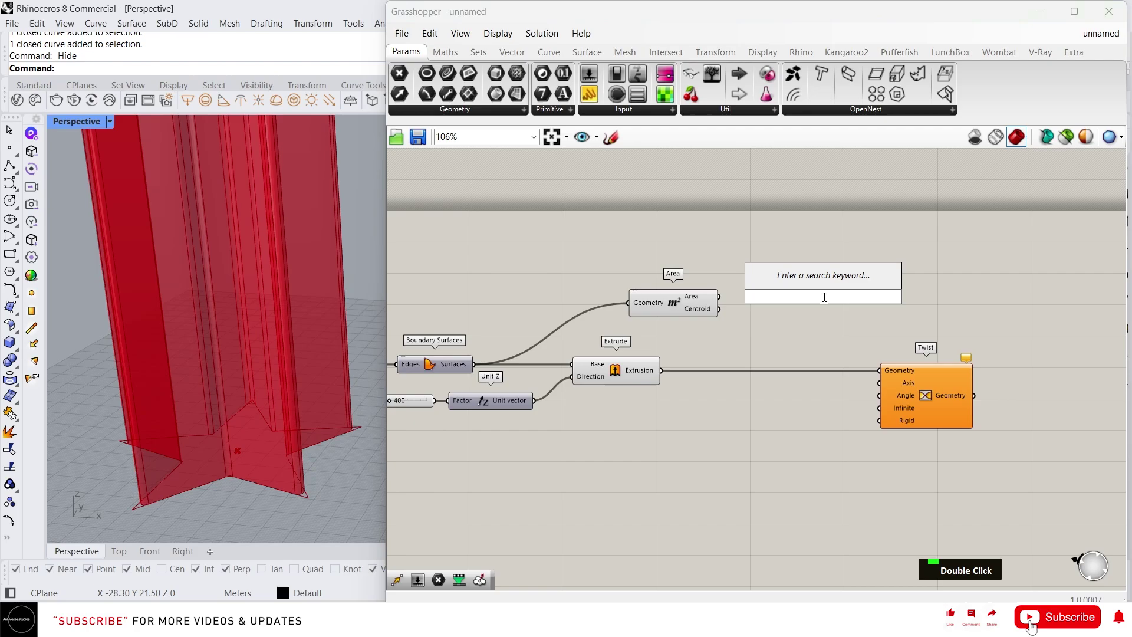
{"action": "type", "text": "line"}
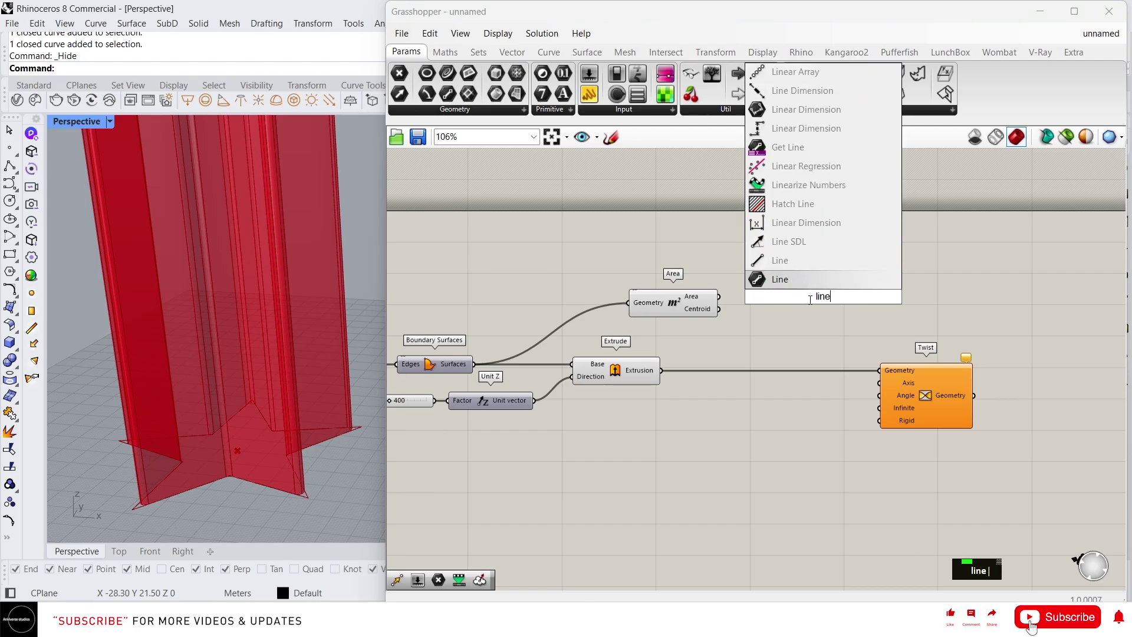
{"action": "left_click", "coordinate": [788, 241]}
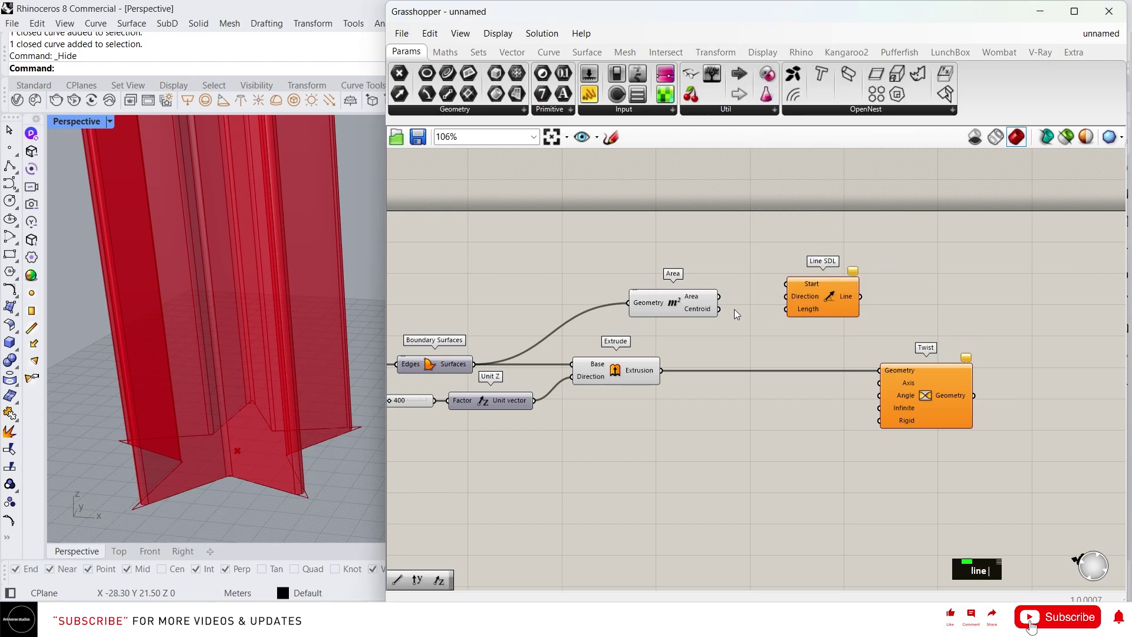
{"action": "left_click_drag", "start_coordinate": [718, 309], "coordinate": [825, 290]}
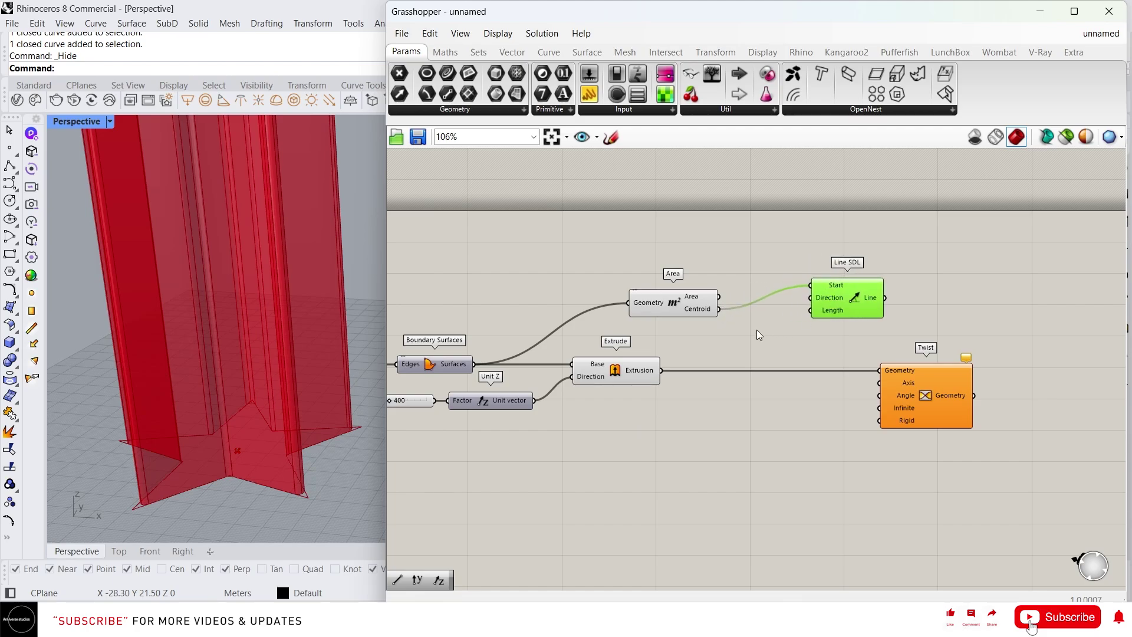
Add a second Unit Z component above Area and connect its unit vector to the Line SDL Direction input
{"action": "double_click", "coordinate": [739, 340]}
{"action": "type", "text": "uni"}
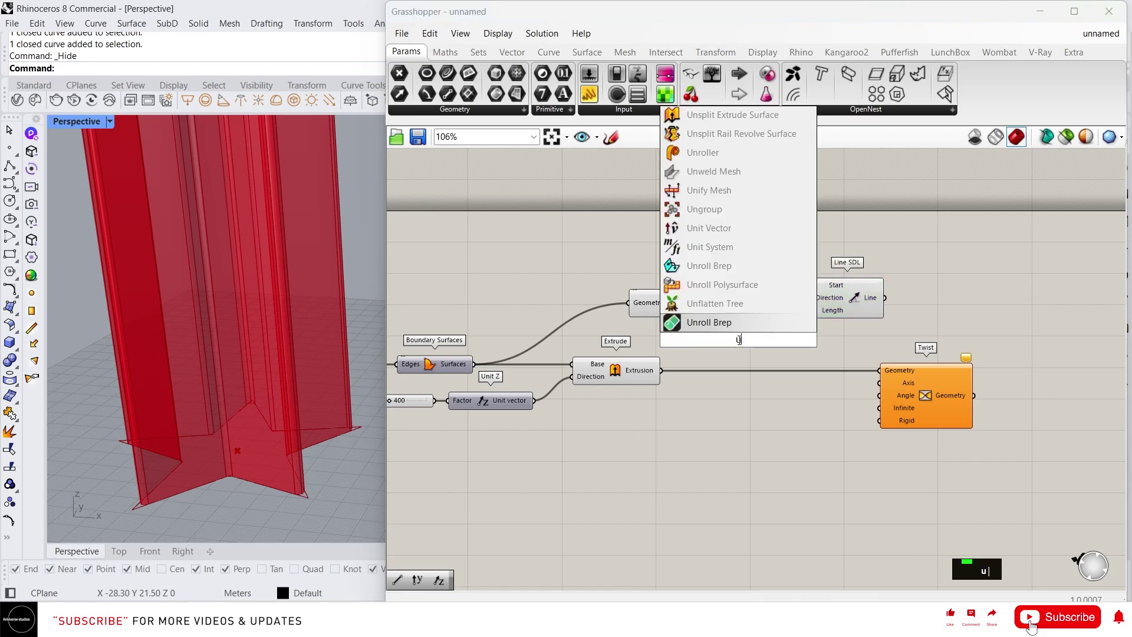
{"action": "left_click", "coordinate": [722, 211]}
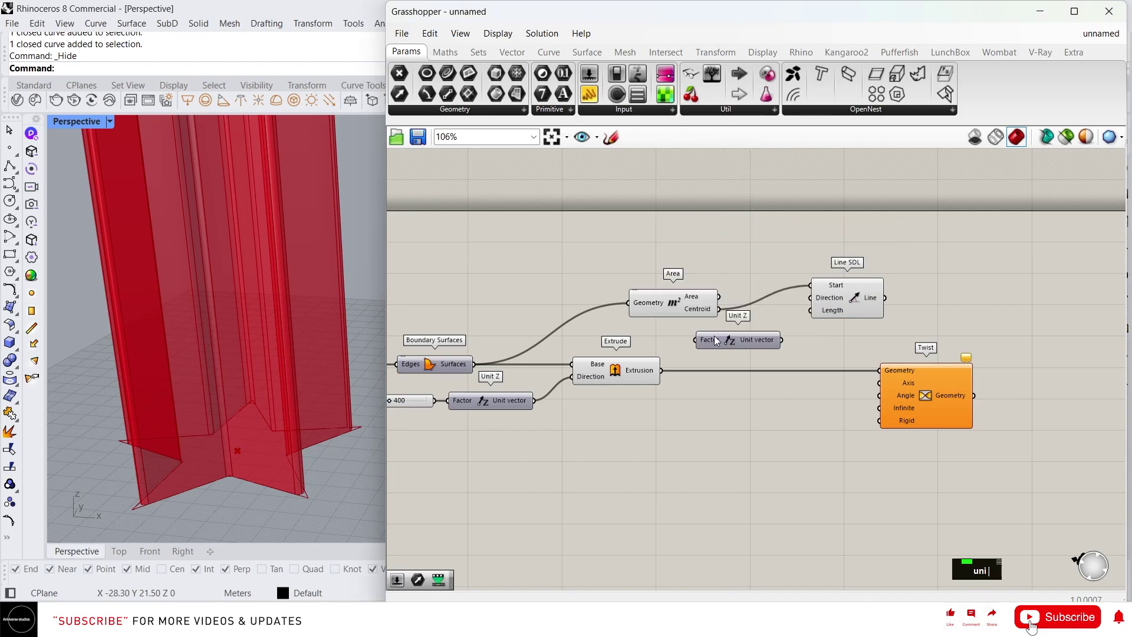
{"action": "left_click_drag", "start_coordinate": [730, 345], "coordinate": [810, 302]}
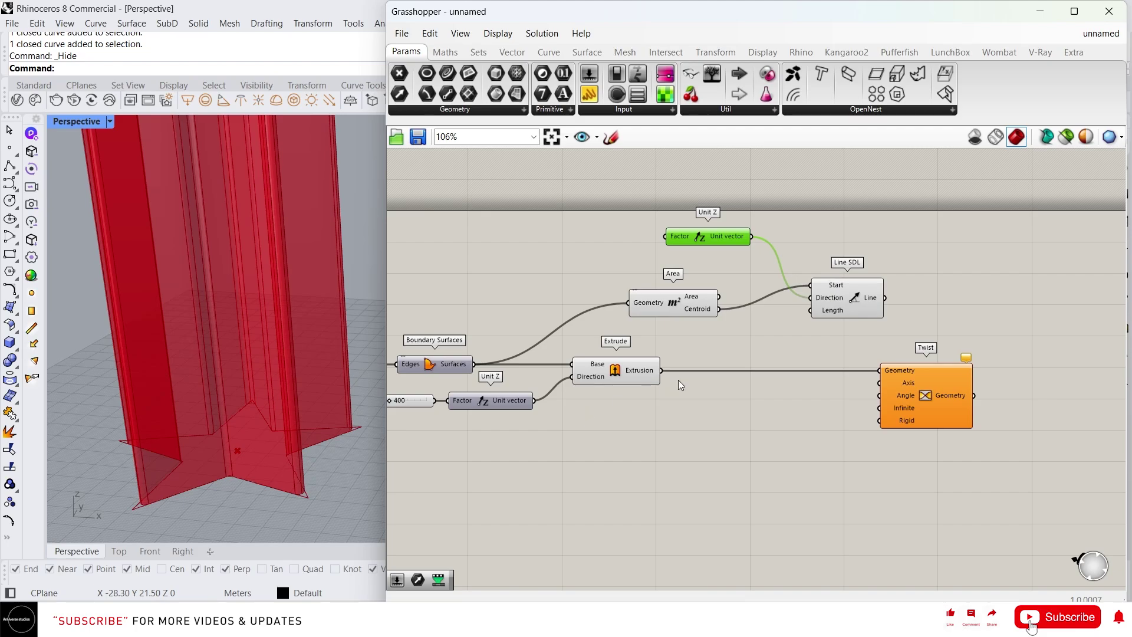
Connect the 400 number slider to the Line SDL Length input and check the resulting axis line inside the tower
{"action": "left_click_drag", "start_coordinate": [433, 403], "coordinate": [811, 310]}
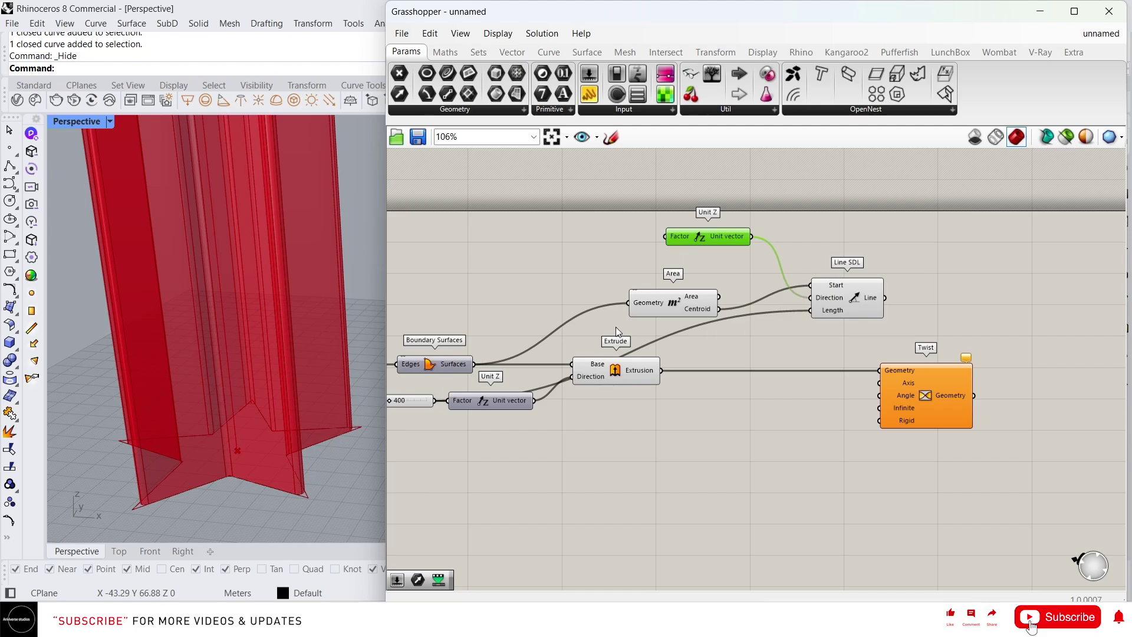
{"action": "left_click", "coordinate": [877, 293]}
{"action": "scroll", "coordinate": [184, 392], "scroll_direction": "down", "scroll_amount": 5}
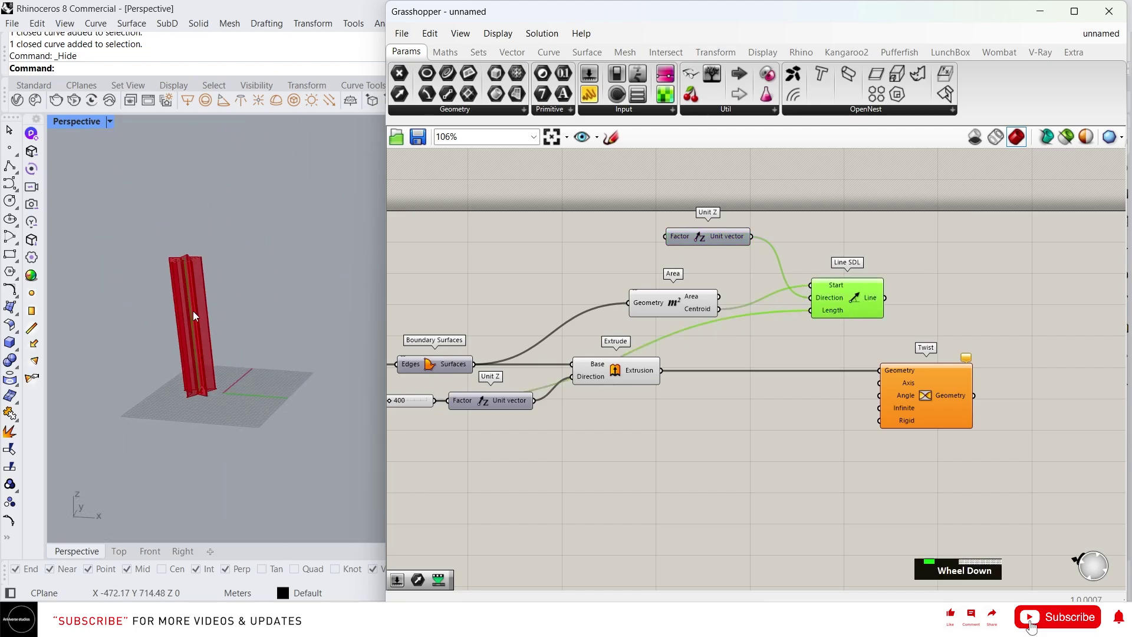
{"action": "scroll", "coordinate": [175, 264], "scroll_direction": "up", "scroll_amount": 5}
{"action": "scroll", "coordinate": [176, 264], "scroll_direction": "up", "scroll_amount": 3}
{"action": "scroll", "coordinate": [203, 242], "scroll_direction": "down", "scroll_amount": 5}
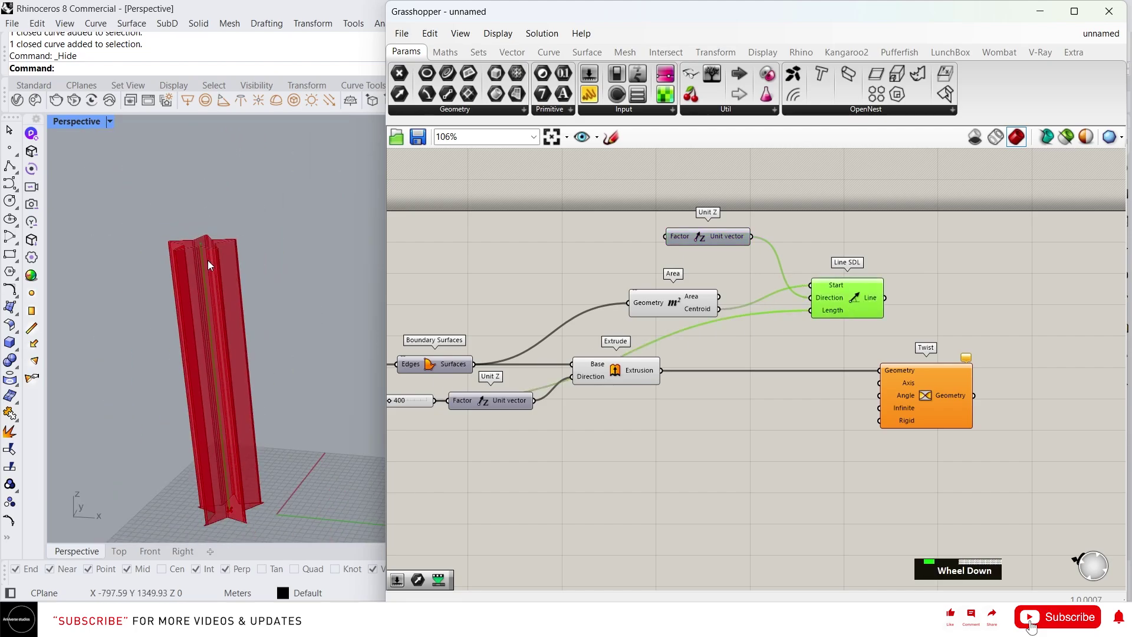
Move the Area, Unit Z and Line SDL components back above Extrude, arranging Area over Unit Z
{"action": "mouse_move", "coordinate": [689, 305]}
{"action": "right_click_drag", "start_coordinate": [688, 305], "coordinate": [660, 284]}
{"action": "left_click_drag", "start_coordinate": [853, 326], "coordinate": [703, 277]}
{"action": "left_click_drag", "start_coordinate": [824, 282], "coordinate": [684, 279]}
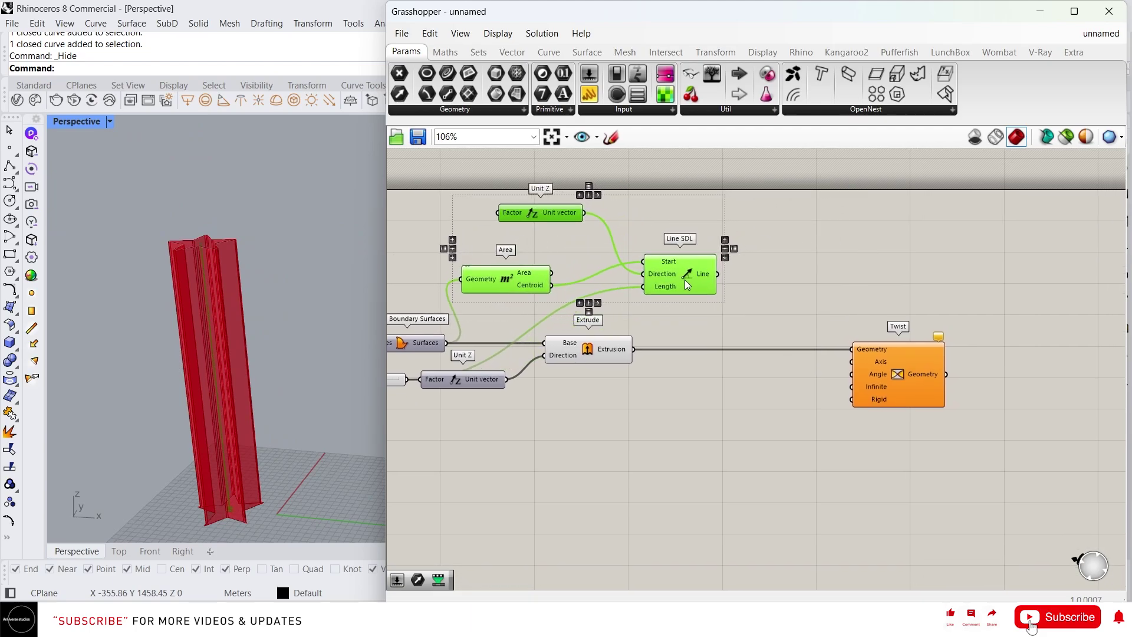
{"action": "left_click", "coordinate": [516, 284]}
{"action": "left_click_drag", "start_coordinate": [516, 284], "coordinate": [518, 250]}
{"action": "mouse_move", "coordinate": [547, 213]}
{"action": "left_mouse_down"}
{"action": "mouse_move", "coordinate": [546, 274]}
{"action": "mouse_move", "coordinate": [547, 225]}
{"action": "mouse_move", "coordinate": [558, 224]}
{"action": "left_mouse_up"}
Connect the Line SDL output to the Twist component's Axis input and inspect the twisted tower
{"action": "right_click_drag", "start_coordinate": [690, 300], "coordinate": [547, 294]}
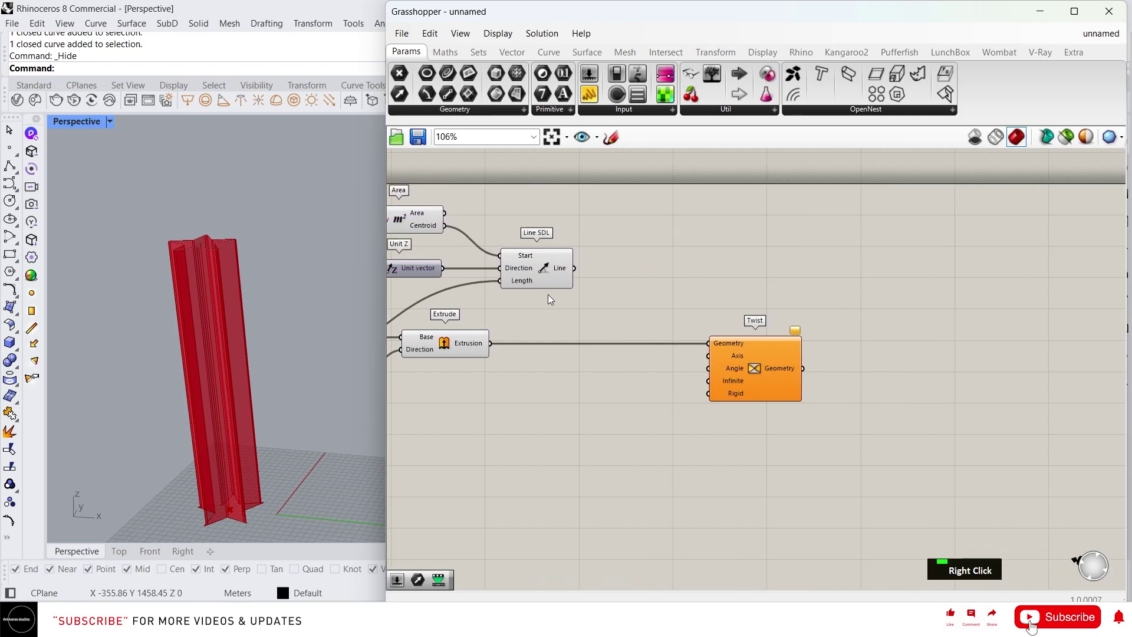
{"action": "left_click_drag", "start_coordinate": [576, 271], "coordinate": [719, 361]}
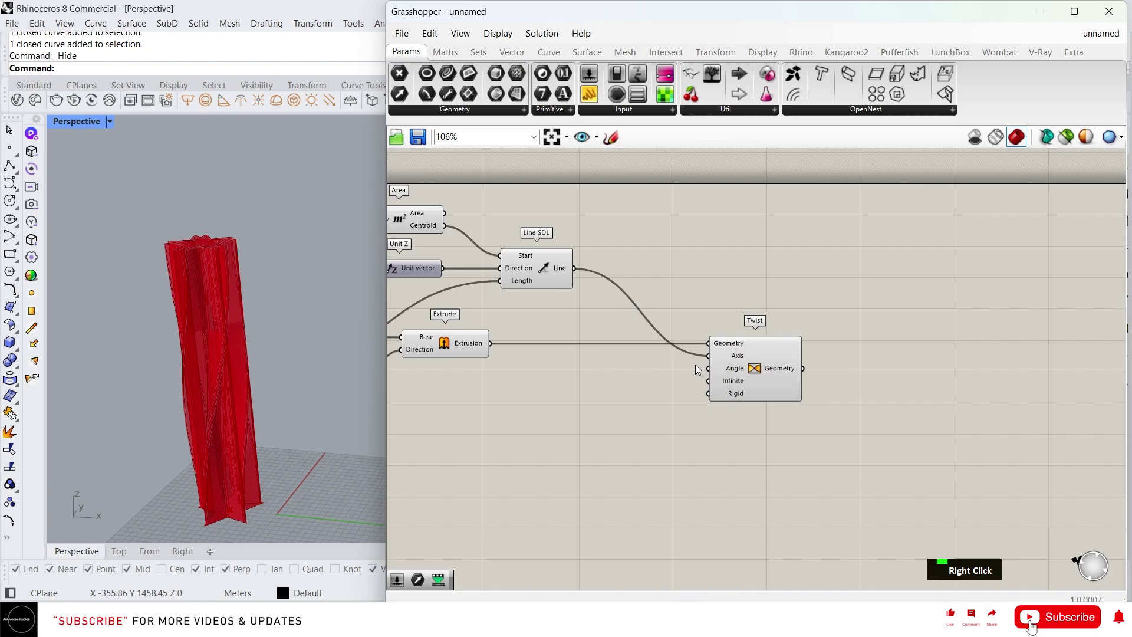
{"action": "right_click_drag", "start_coordinate": [209, 387], "coordinate": [207, 345]}
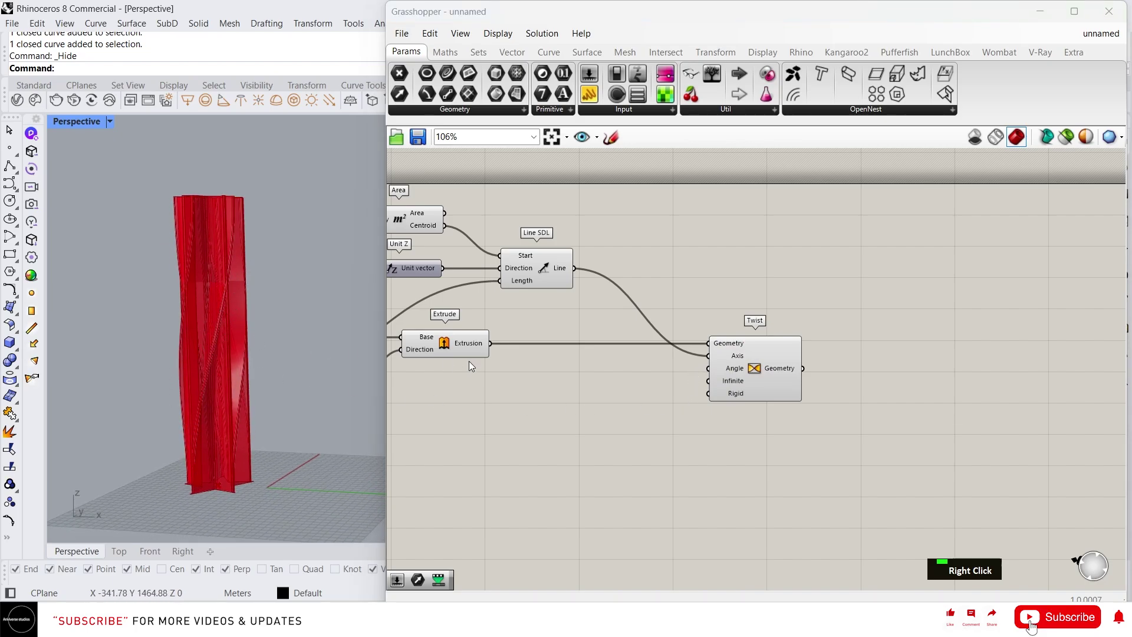
Add a number slider set to 3, connect it to the Twist Angle input, and align it with that input
{"action": "scroll", "coordinate": [707, 363], "scroll_direction": "up", "scroll_amount": 2}
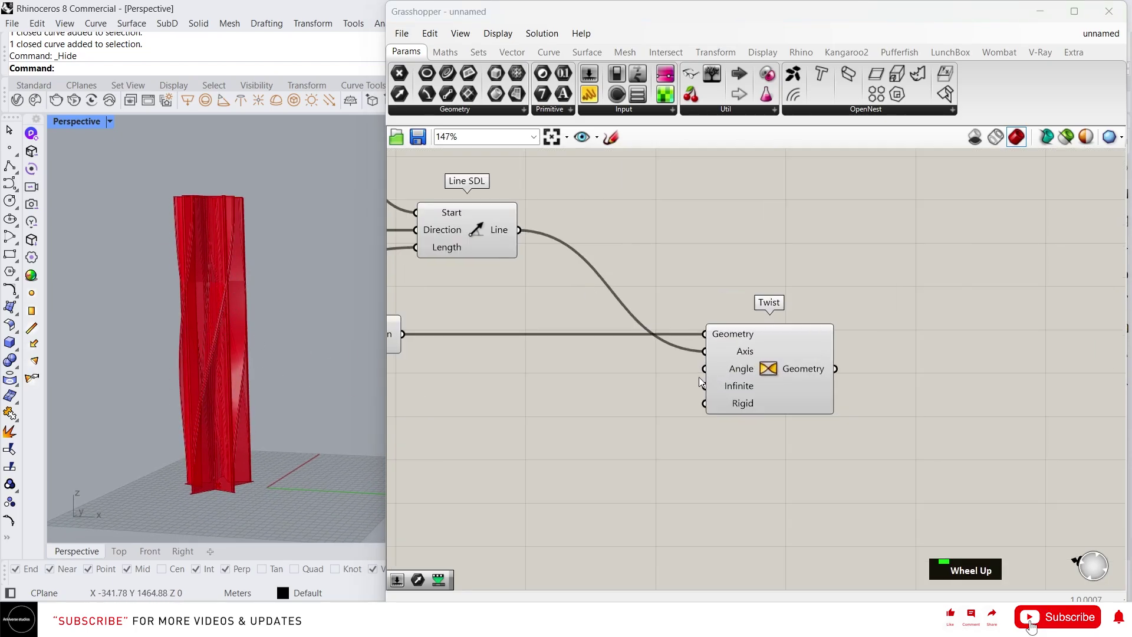
{"action": "double_click", "coordinate": [611, 384]}
{"action": "type", "text": "3"}
{"action": "key", "text": "Return"}
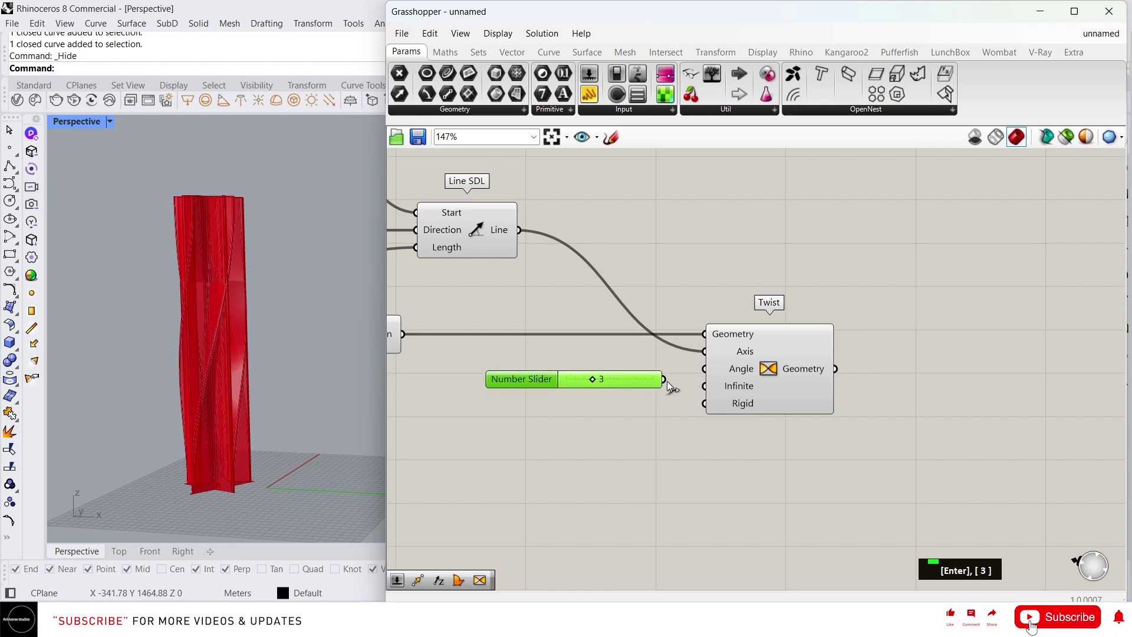
{"action": "left_click_drag", "start_coordinate": [663, 379], "coordinate": [704, 369]}
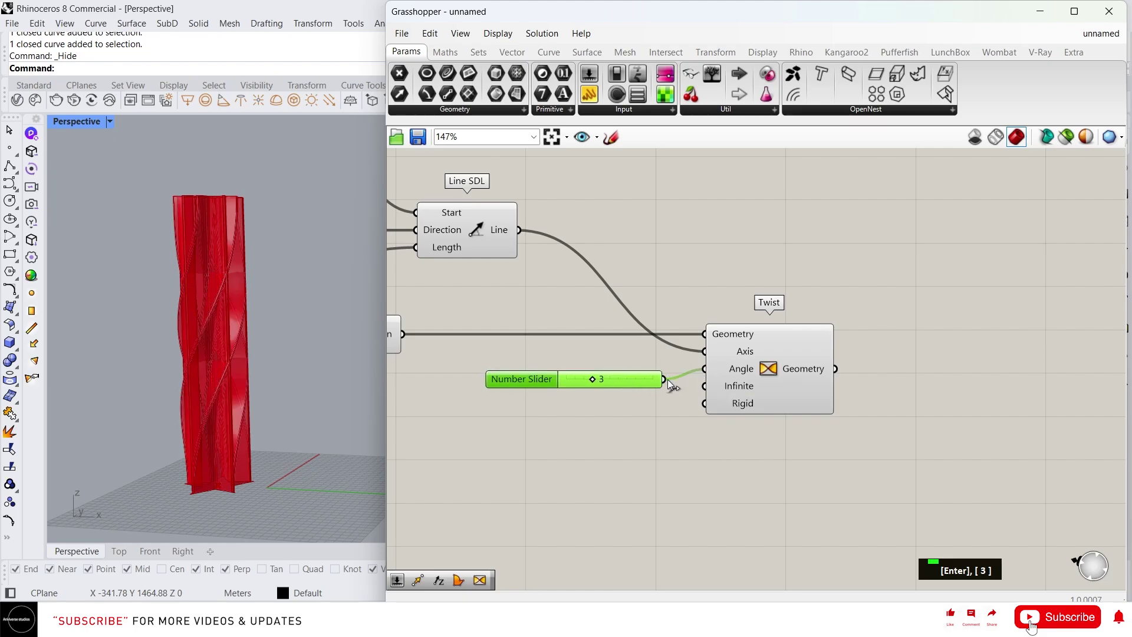
{"action": "left_click_drag", "start_coordinate": [637, 380], "coordinate": [589, 375]}
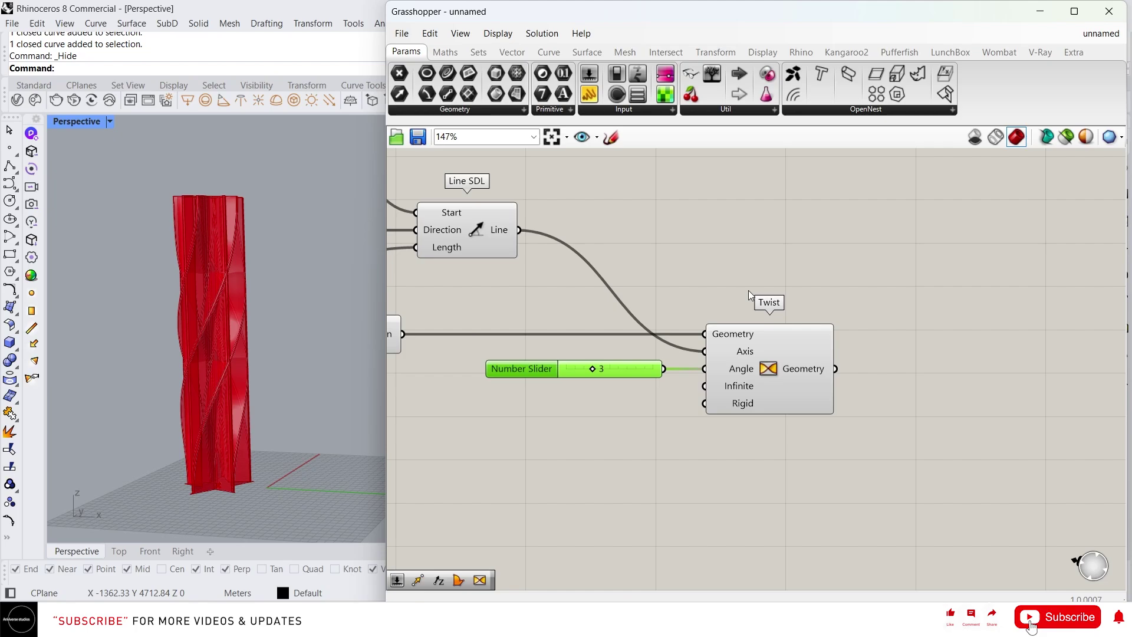
{"action": "right_click_drag", "start_coordinate": [208, 237], "coordinate": [207, 259]}
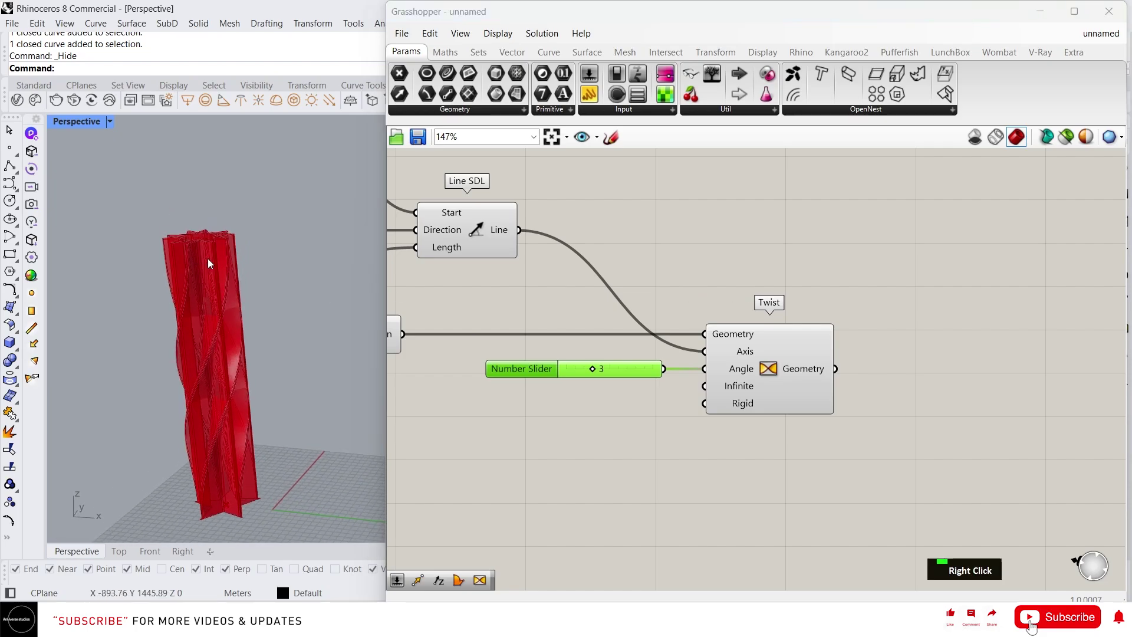
{"action": "scroll", "coordinate": [209, 256], "scroll_direction": "down", "scroll_amount": 3}
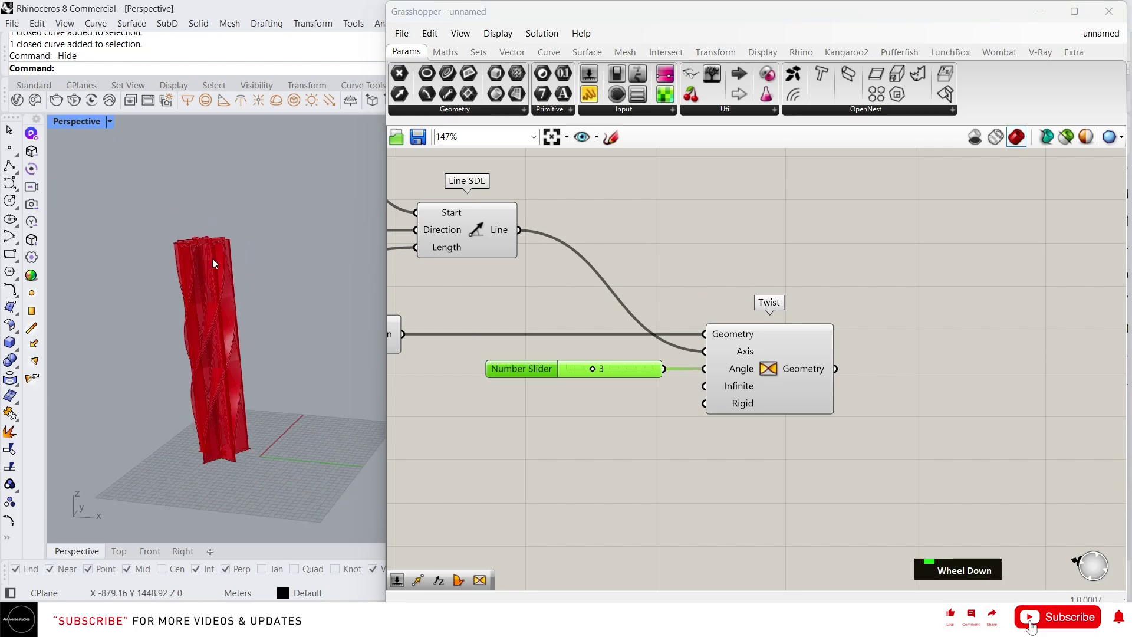
Add a Taper component, place it well past Twist, and connect the twisted geometry to its Geometry input
{"action": "right_click_drag", "start_coordinate": [861, 341], "coordinate": [733, 344]}
{"action": "scroll", "coordinate": [678, 363], "scroll_direction": "down", "scroll_amount": 3}
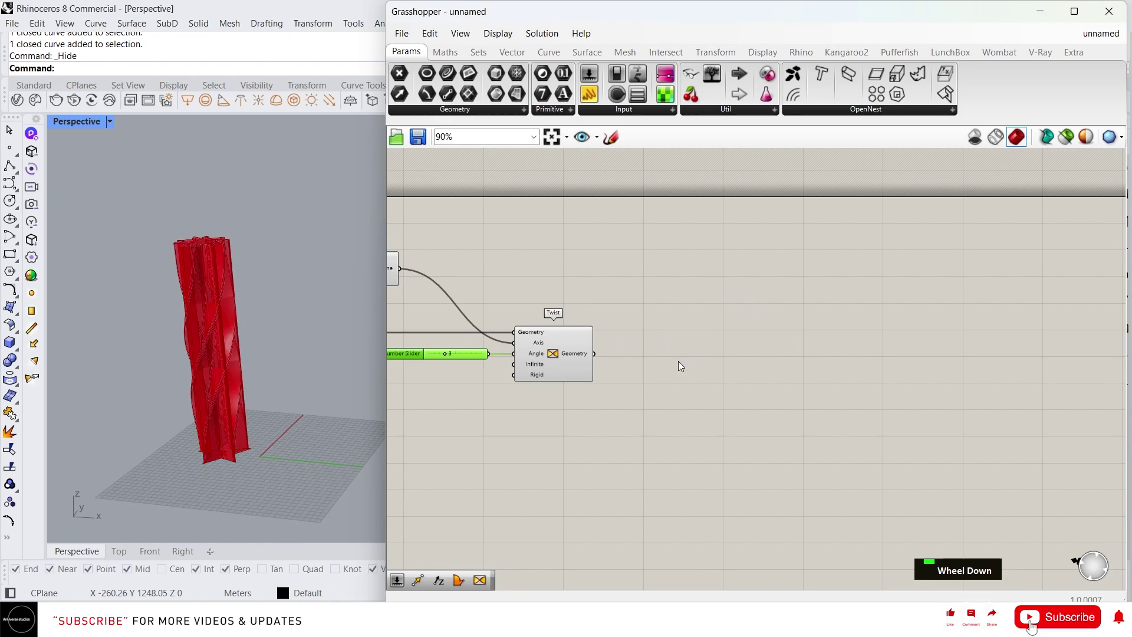
{"action": "double_click", "coordinate": [691, 323]}
{"action": "type", "text": "taper"}
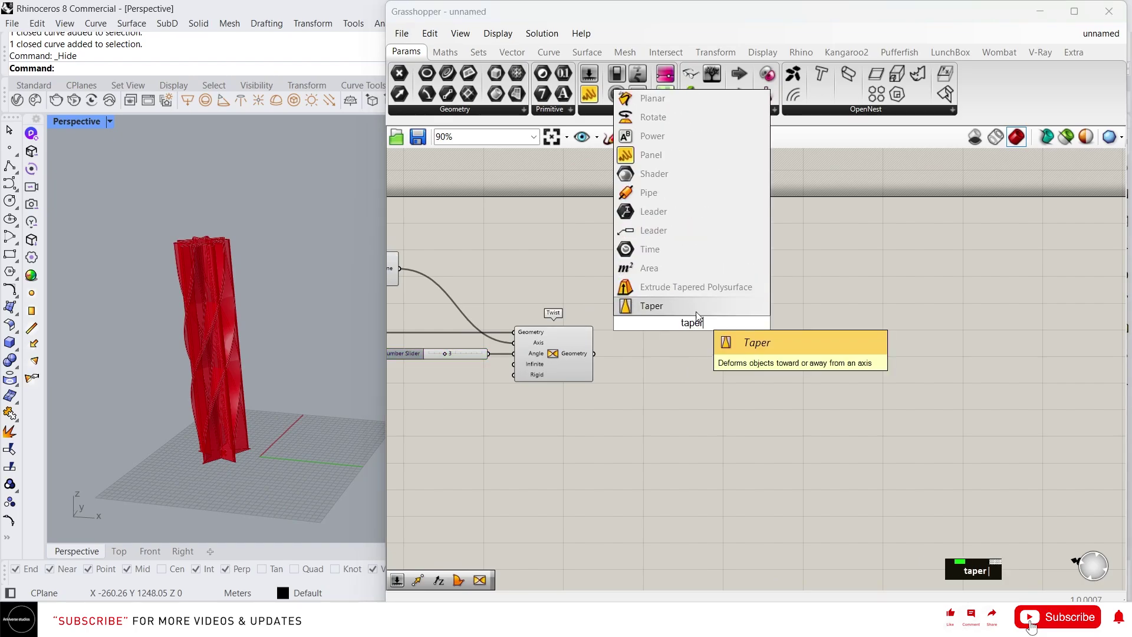
{"action": "left_click", "coordinate": [692, 307]}
{"action": "scroll", "coordinate": [688, 339], "scroll_direction": "up", "scroll_amount": 2}
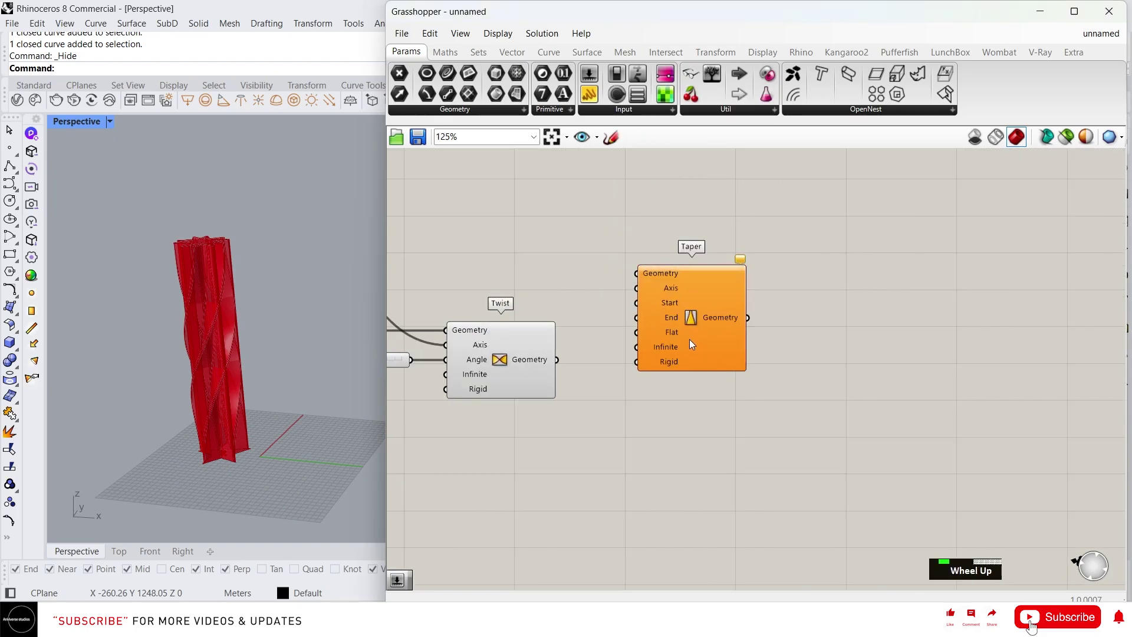
{"action": "right_click_drag", "start_coordinate": [689, 339], "coordinate": [660, 314]}
{"action": "left_click_drag", "start_coordinate": [661, 316], "coordinate": [782, 339]}
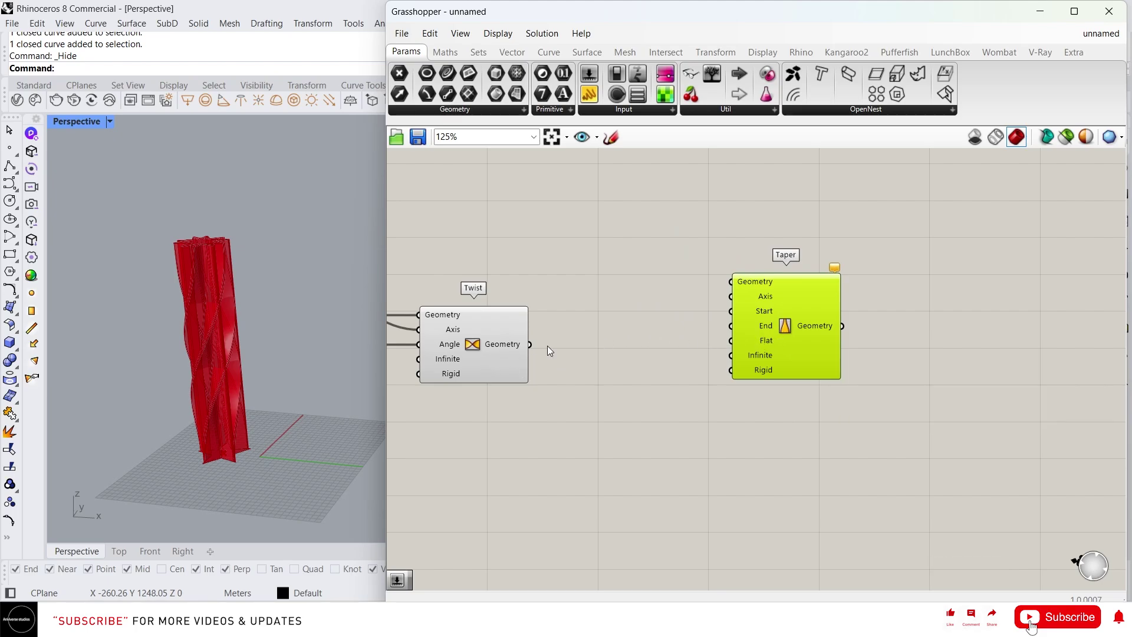
{"action": "left_click_drag", "start_coordinate": [529, 344], "coordinate": [744, 285]}
{"action": "left_click_drag", "start_coordinate": [778, 328], "coordinate": [793, 335]}
{"action": "scroll", "coordinate": [792, 334], "scroll_direction": "down", "scroll_amount": 2}
{"action": "right_click_drag", "start_coordinate": [639, 338], "coordinate": [620, 291]}
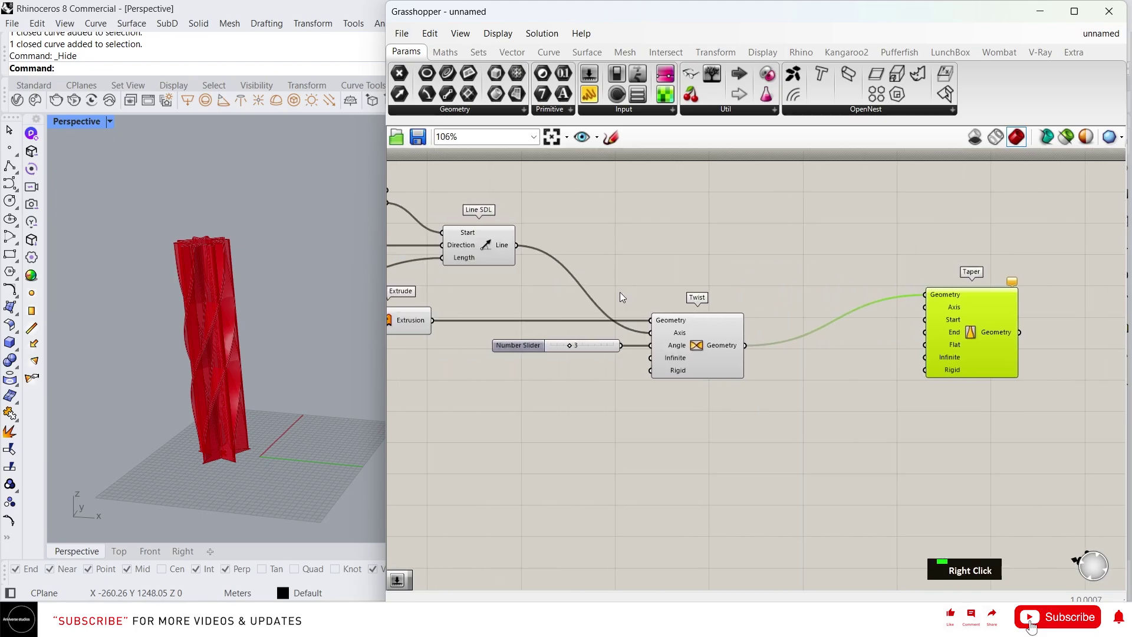
Connect the Line SDL output to the Taper Axis input and feed a new number slider set to 50 into its Start input
{"action": "left_click_drag", "start_coordinate": [523, 246], "coordinate": [951, 281]}
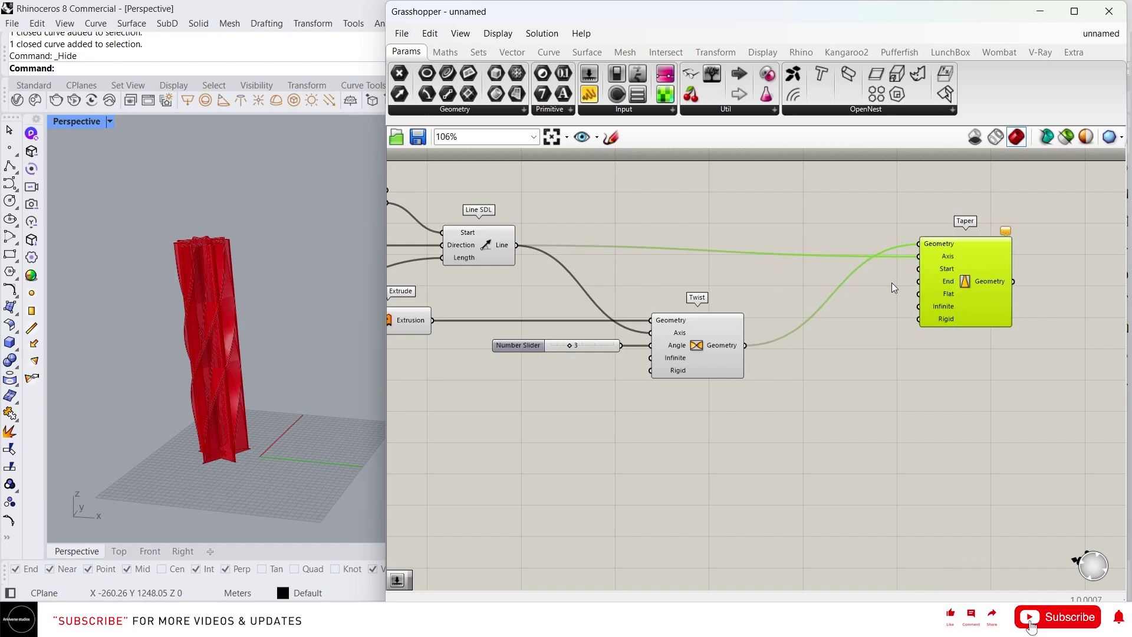
{"action": "scroll", "coordinate": [894, 281], "scroll_direction": "up", "scroll_amount": 2}
{"action": "double_click", "coordinate": [754, 210]}
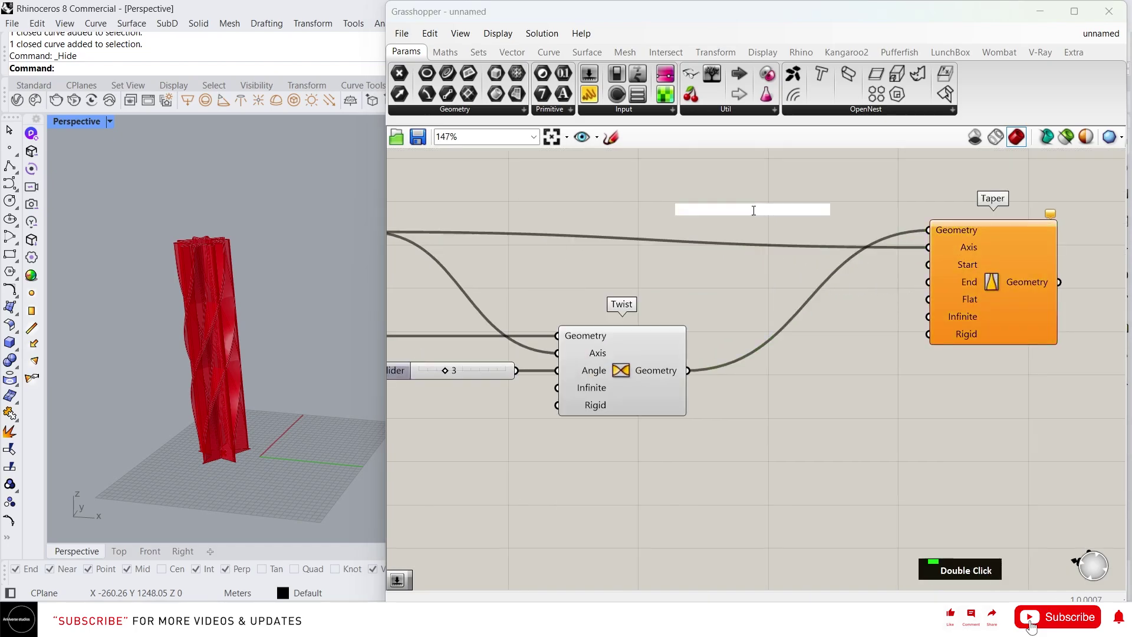
{"action": "type", "text": "50"}
{"action": "key", "text": "Return"}
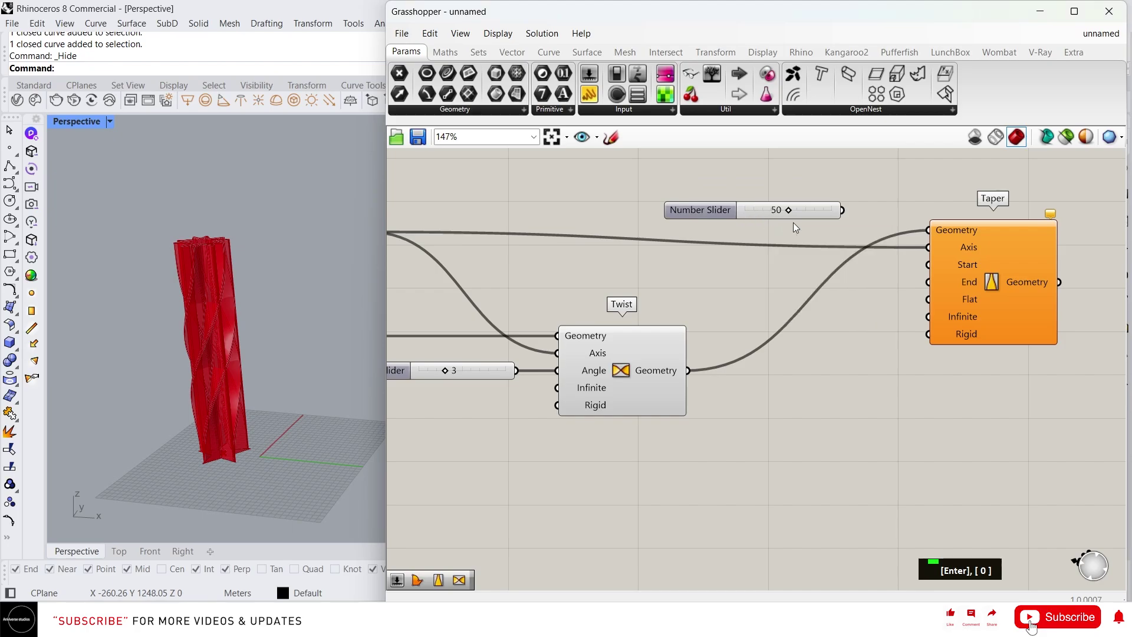
{"action": "left_click_drag", "start_coordinate": [844, 214], "coordinate": [941, 269]}
Add a number slider set to 20 and connect it to the Taper component's End input
{"action": "double_click", "coordinate": [734, 267]}
{"action": "type", "text": "20"}
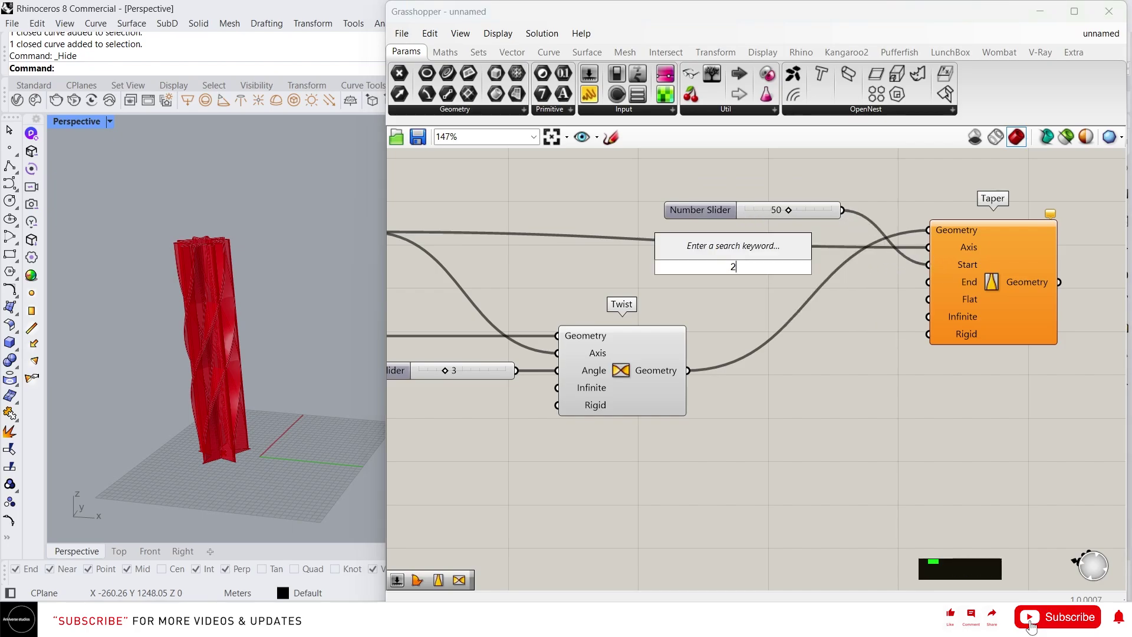
{"action": "key", "text": "Return"}
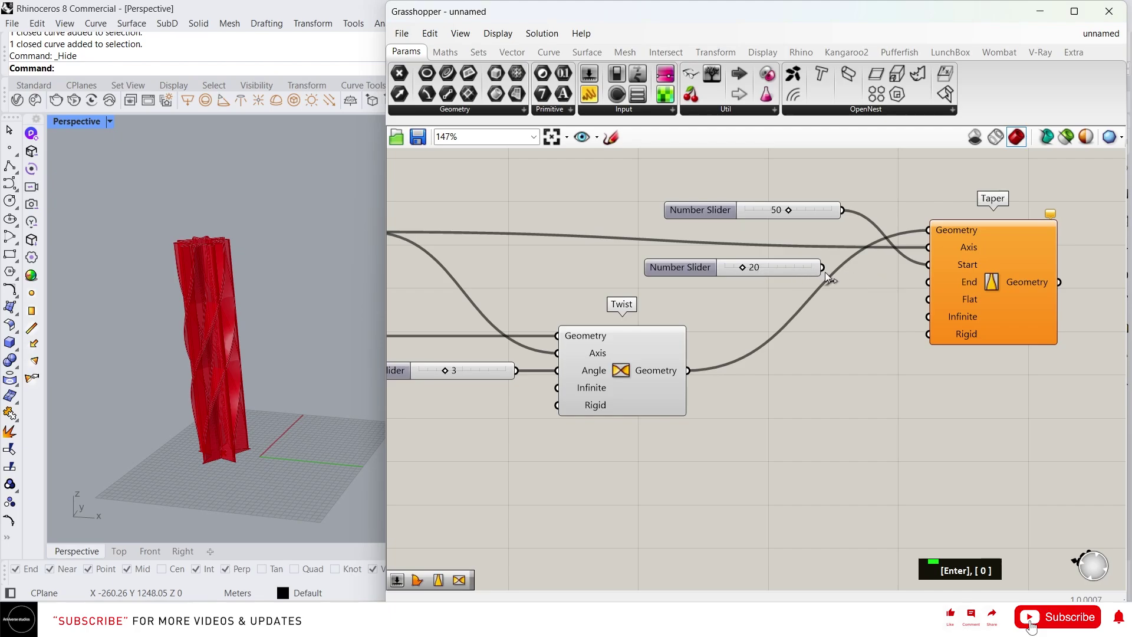
{"action": "left_click_drag", "start_coordinate": [830, 279], "coordinate": [928, 281]}
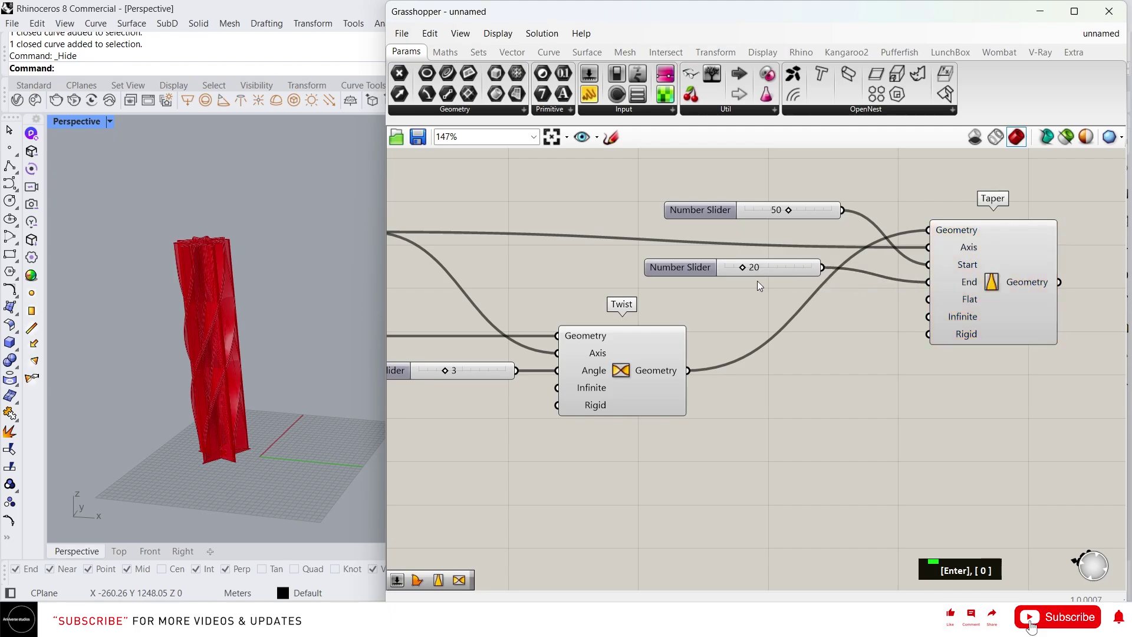
Hide the previews of the Twist component and the components feeding it, including Line SDL, Area and Extrude
{"action": "left_click", "coordinate": [653, 368]}
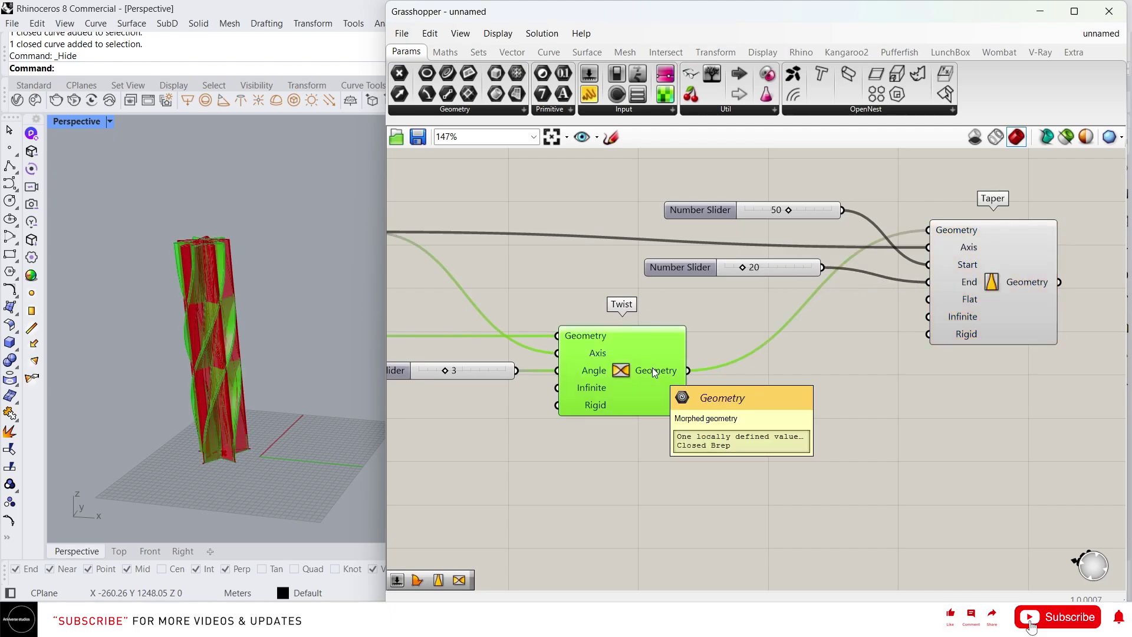
{"action": "key", "text": "ctrl+q"}
{"action": "left_click", "coordinate": [996, 267]}
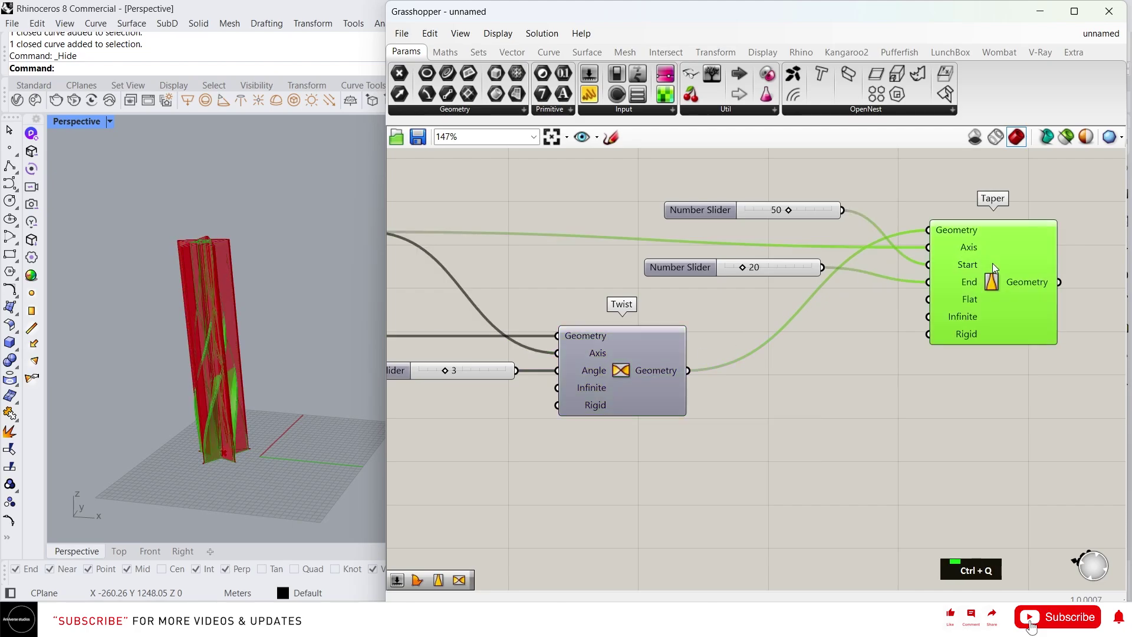
{"action": "scroll", "coordinate": [694, 344], "scroll_direction": "down", "scroll_amount": 3}
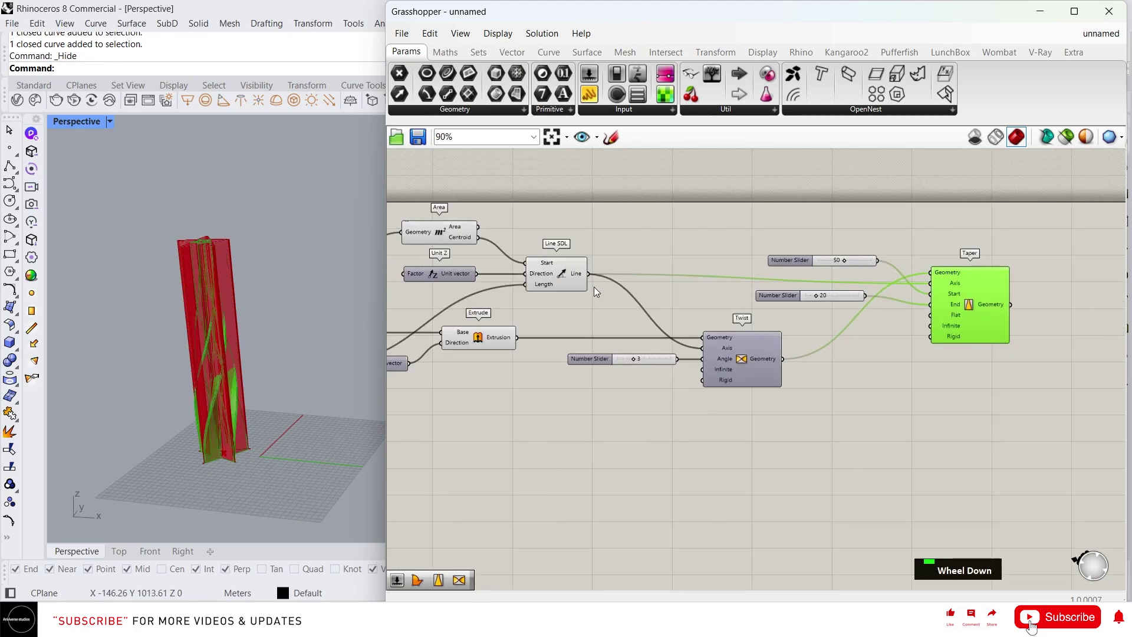
{"action": "left_click", "coordinate": [560, 270]}
{"action": "scroll", "coordinate": [720, 352], "scroll_direction": "down", "scroll_amount": 2}
{"action": "right_click_drag", "start_coordinate": [720, 352], "coordinate": [865, 363]}
{"action": "left_click_drag", "start_coordinate": [832, 400], "coordinate": [543, 214]}
{"action": "key", "text": "ctrl+q"}
{"action": "right_click_drag", "start_coordinate": [1115, 340], "coordinate": [978, 320]}
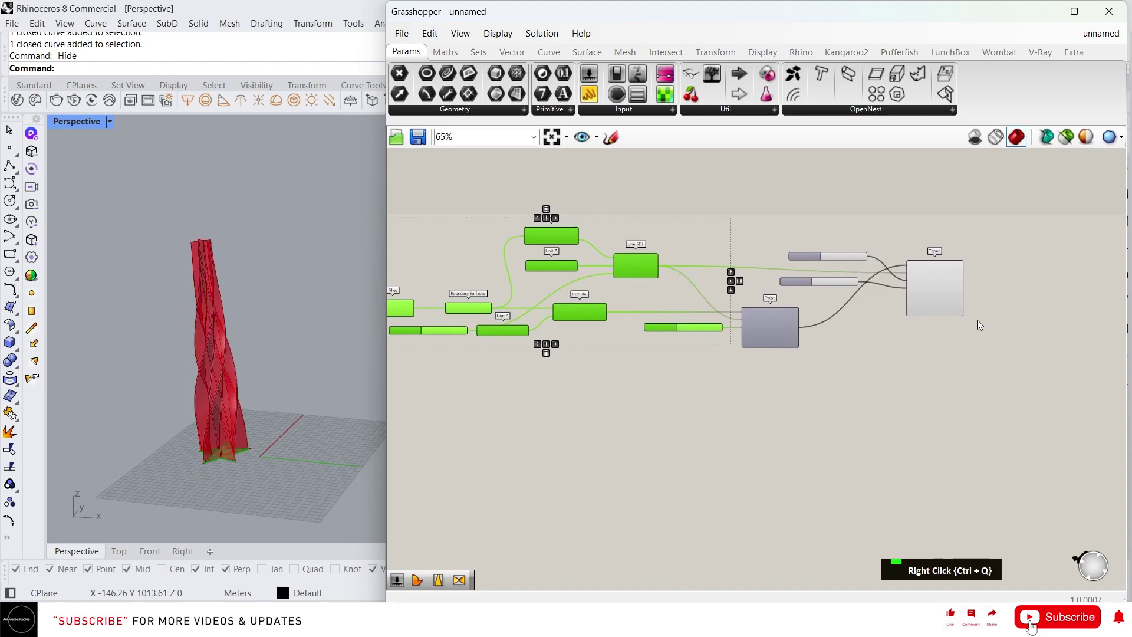
Try a Taper End value of 14 and set the slider back to 20
{"action": "left_click", "coordinate": [940, 287]}
{"action": "scroll", "coordinate": [909, 286], "scroll_direction": "up", "scroll_amount": 3}
{"action": "scroll", "coordinate": [817, 328], "scroll_direction": "up", "scroll_amount": 1}
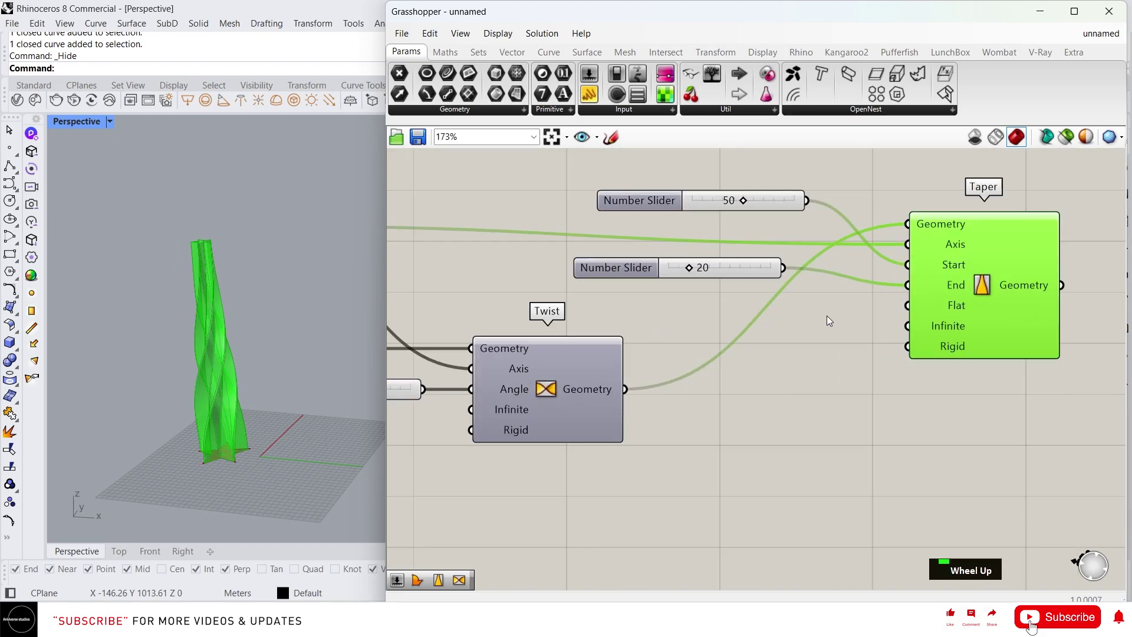
{"action": "left_click", "coordinate": [827, 318]}
{"action": "mouse_move", "coordinate": [689, 267]}
{"action": "left_mouse_down"}
{"action": "mouse_move", "coordinate": [728, 270]}
{"action": "mouse_move", "coordinate": [681, 267]}
{"action": "left_mouse_up"}
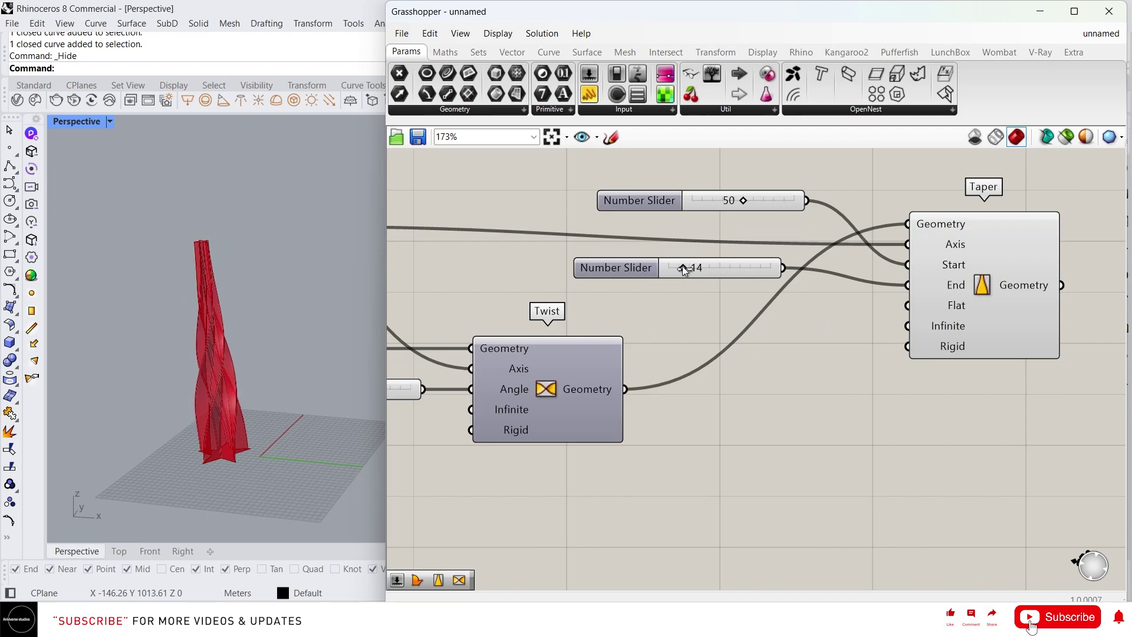
{"action": "double_click", "coordinate": [696, 266]}
{"action": "type", "text": "20"}
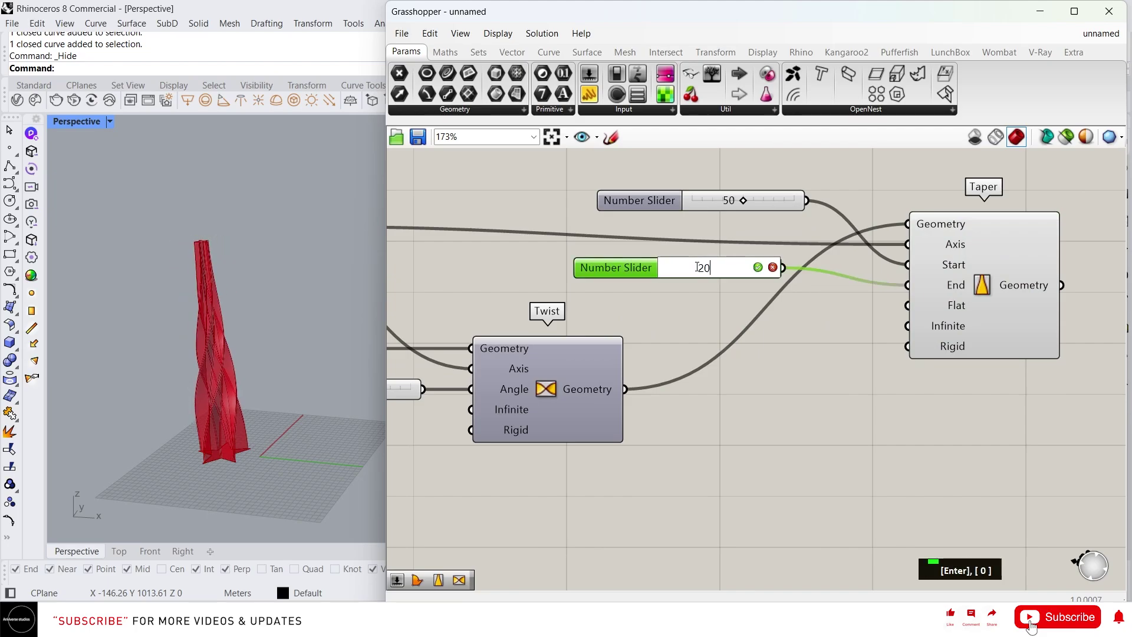
{"action": "key", "text": "Return"}
Place the 20 slider directly beneath the 50 slider and inspect the tapered, twisted tower up close
{"action": "left_click_drag", "start_coordinate": [741, 272], "coordinate": [772, 230]}
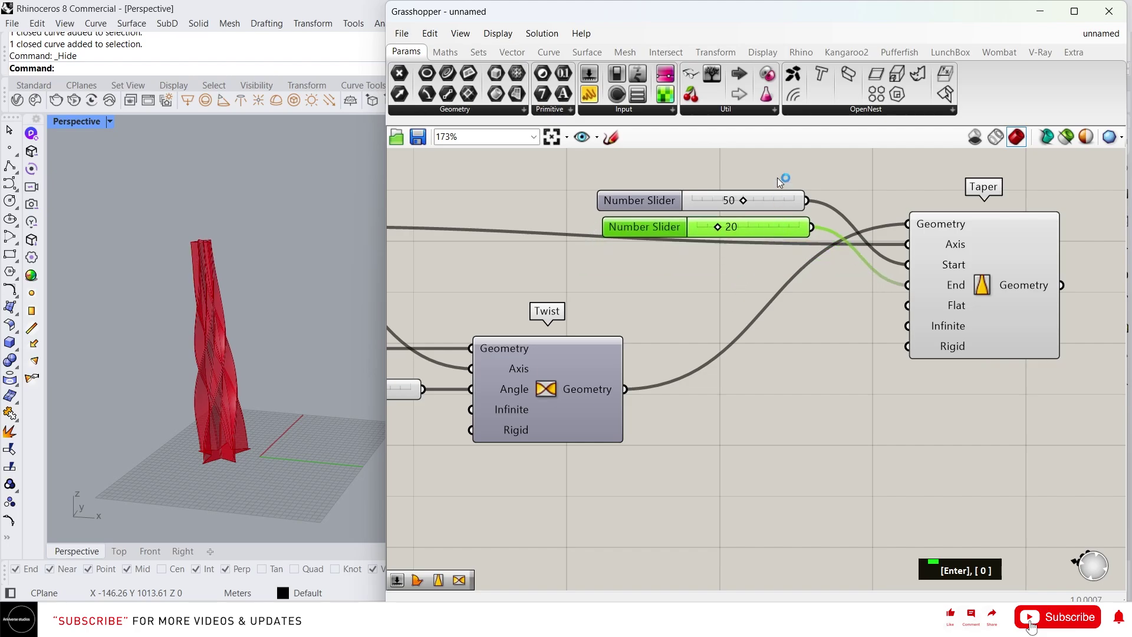
{"action": "scroll", "coordinate": [777, 178], "scroll_direction": "down", "scroll_amount": 1}
{"action": "right_click_drag", "start_coordinate": [224, 377], "coordinate": [239, 371]}
{"action": "scroll", "coordinate": [239, 370], "scroll_direction": "up", "scroll_amount": 2}
{"action": "scroll", "coordinate": [243, 412], "scroll_direction": "down", "scroll_amount": 1}
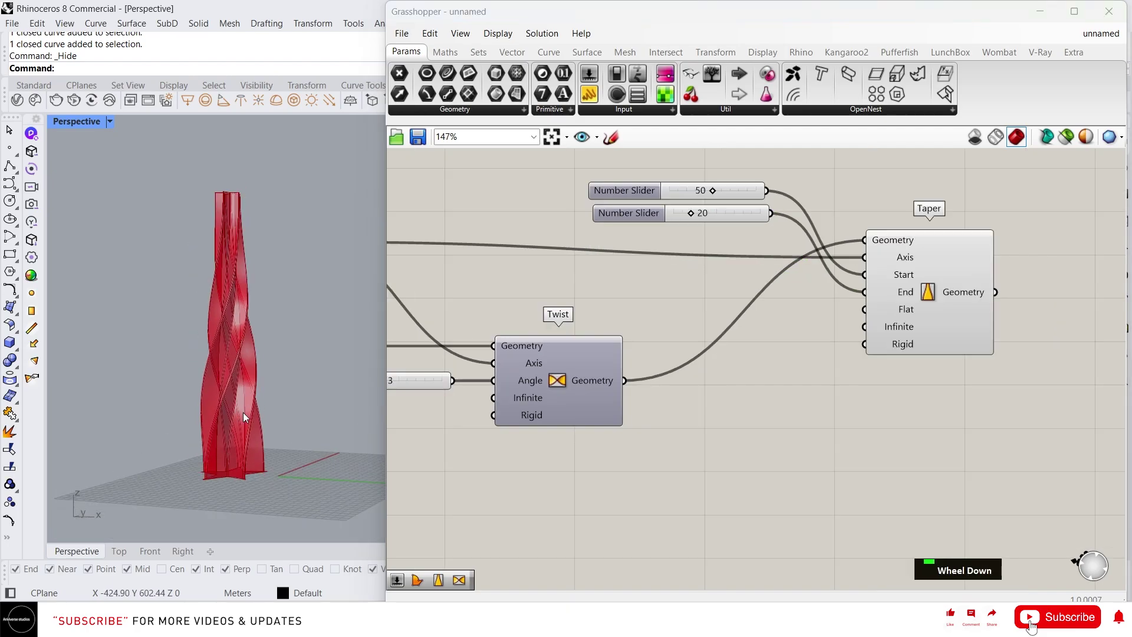
{"action": "scroll", "coordinate": [243, 428], "scroll_direction": "up", "scroll_amount": 2}
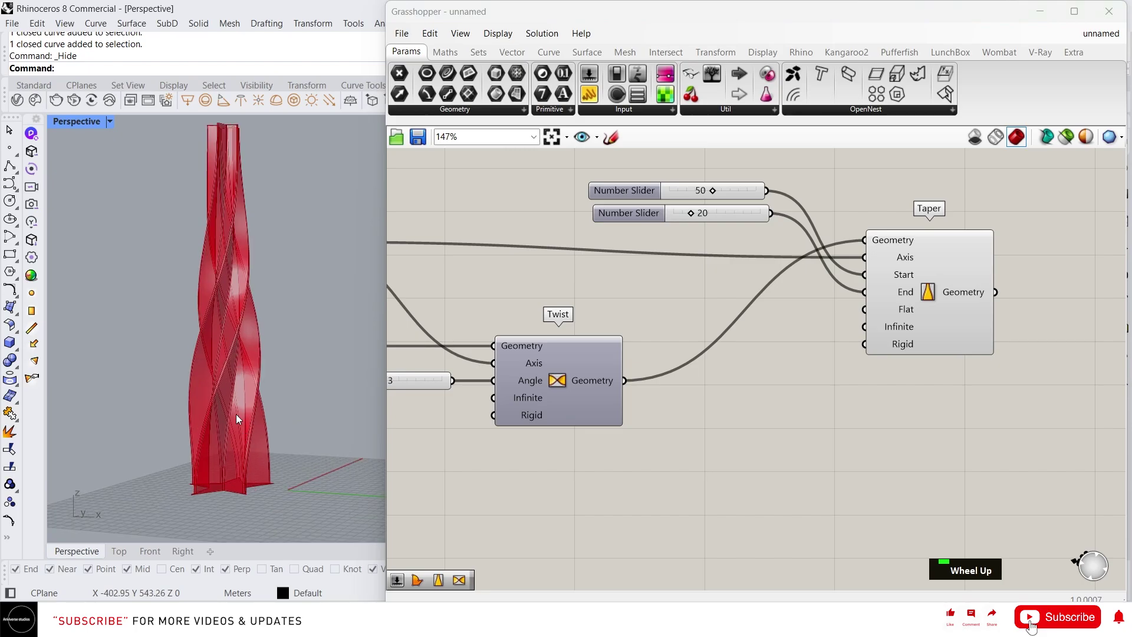
{"action": "right_click_drag", "start_coordinate": [236, 414], "coordinate": [212, 413]}
{"action": "scroll", "coordinate": [210, 401], "scroll_direction": "up", "scroll_amount": 2}
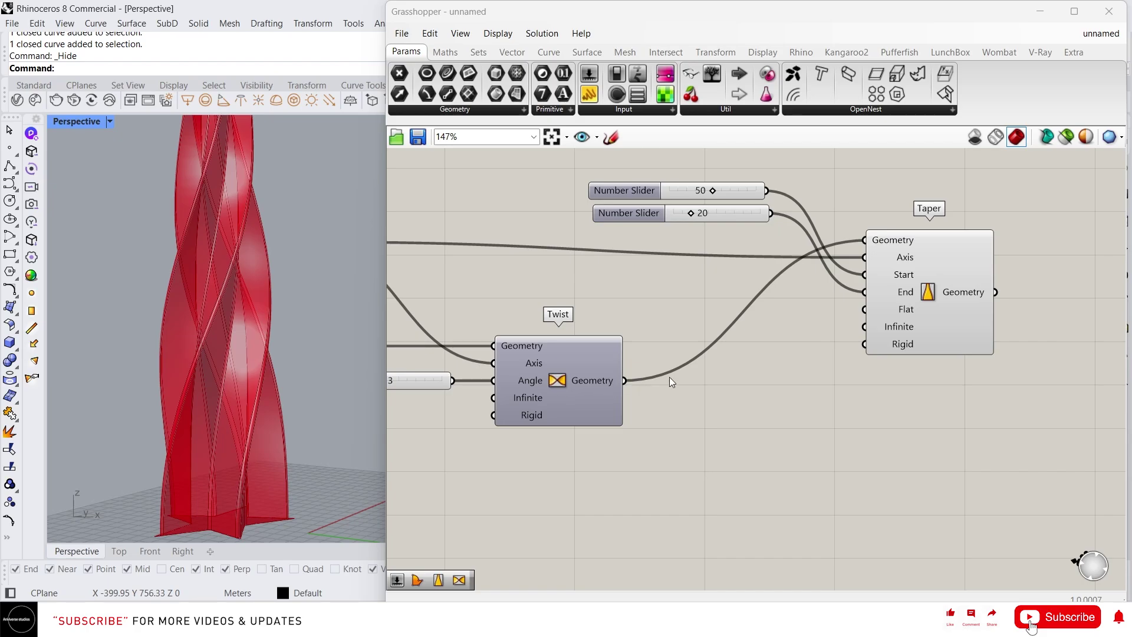
Add a Deconstruct Brep component after Taper and connect the tapered geometry to its Brep input
{"action": "right_click_drag", "start_coordinate": [670, 382], "coordinate": [742, 350]}
{"action": "scroll", "coordinate": [694, 331], "scroll_direction": "up", "scroll_amount": 3}
{"action": "double_click", "coordinate": [697, 335]}
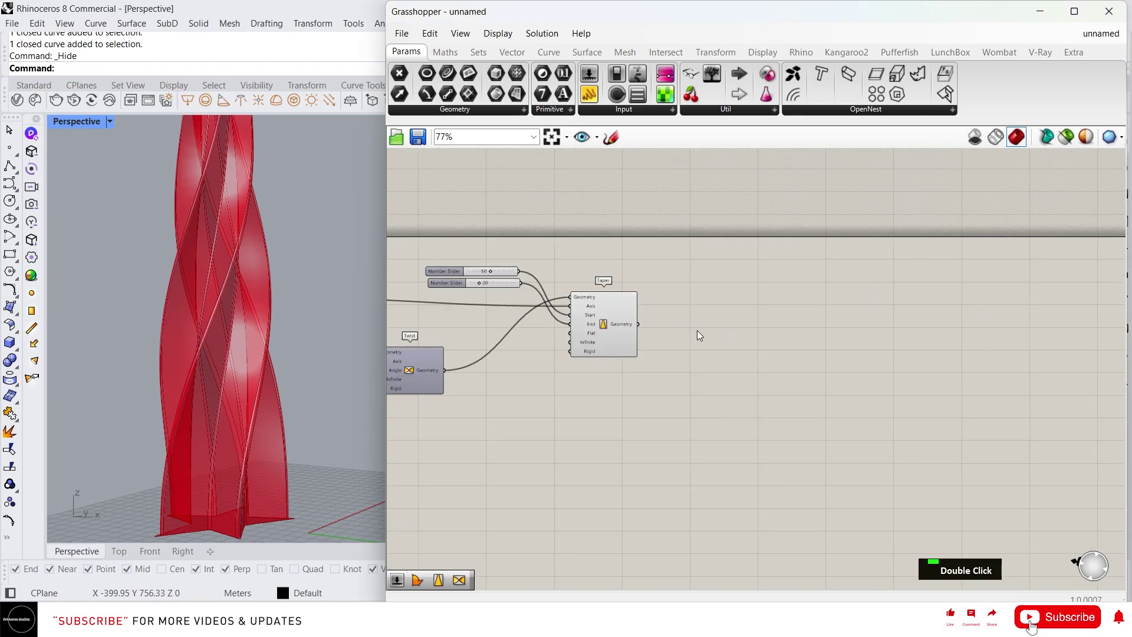
{"action": "type", "text": "dec"}
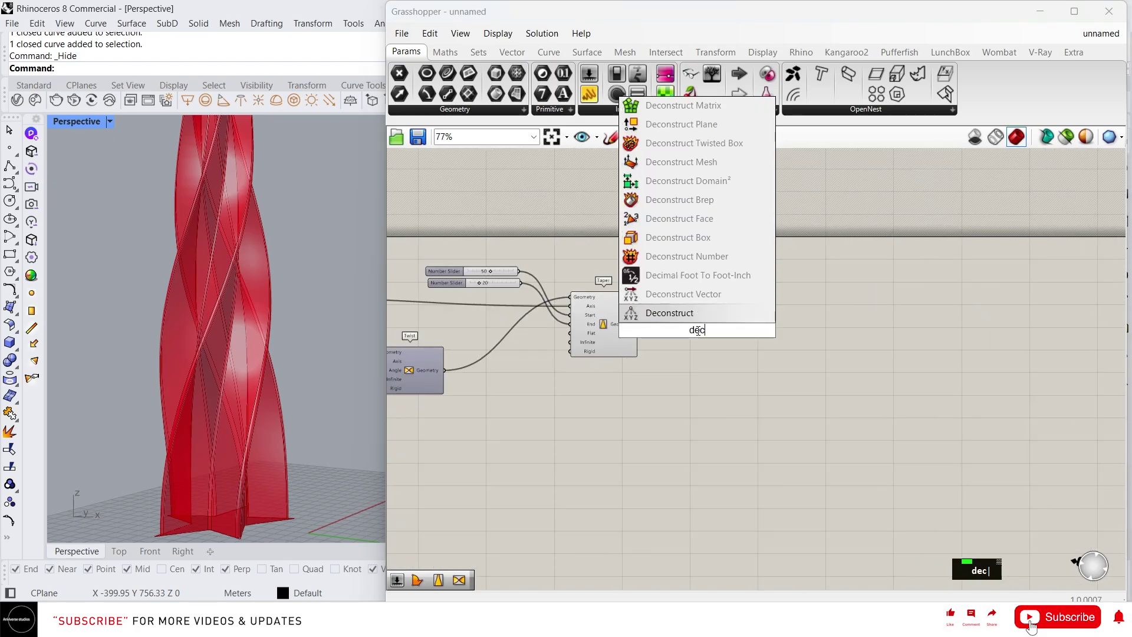
{"action": "left_click", "coordinate": [703, 202]}
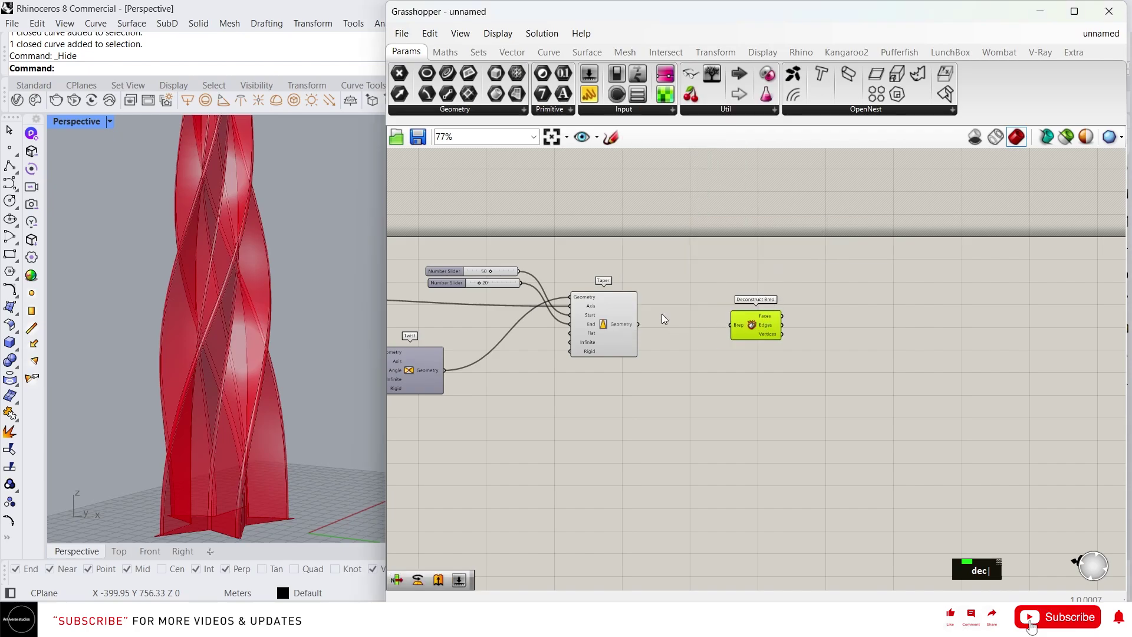
{"action": "left_click_drag", "start_coordinate": [638, 325], "coordinate": [731, 325]}
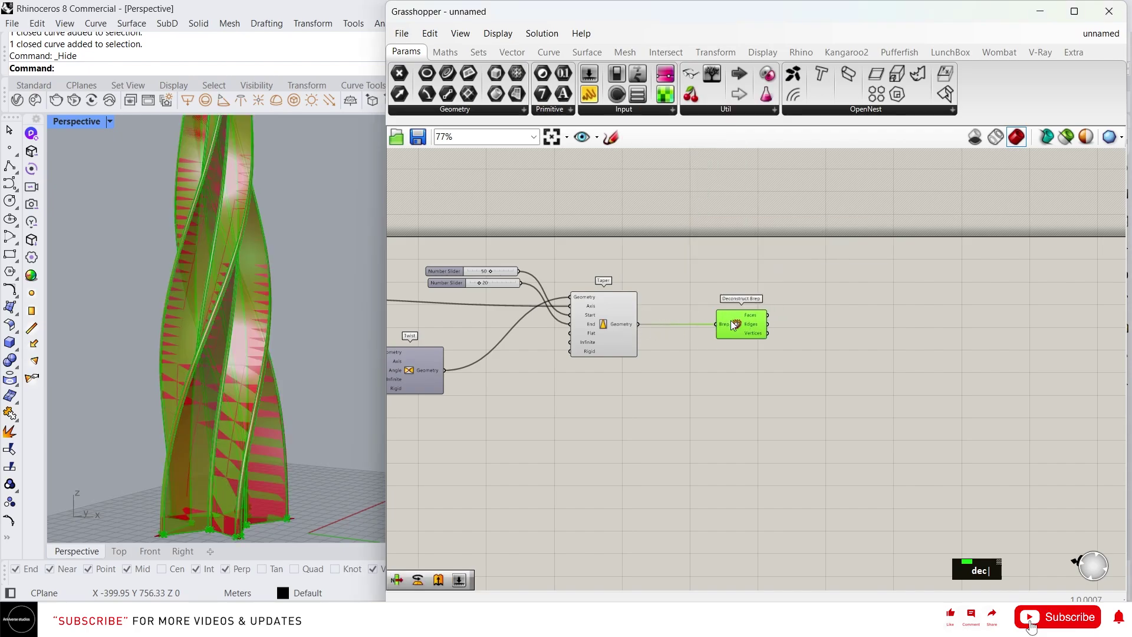
Hide the Taper component's preview and highlight the Deconstruct Brep geometry on the tower
{"action": "left_click", "coordinate": [600, 339]}
{"action": "key", "text": "ctrl+q"}
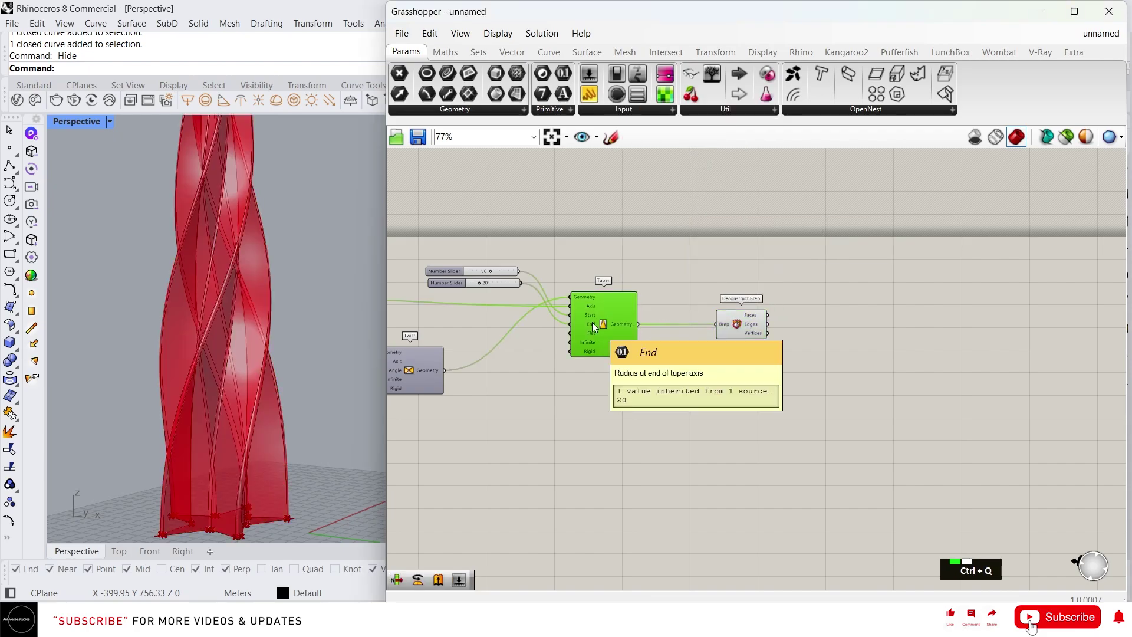
{"action": "left_click", "coordinate": [749, 316]}
{"action": "scroll", "coordinate": [781, 335], "scroll_direction": "up", "scroll_amount": 3}
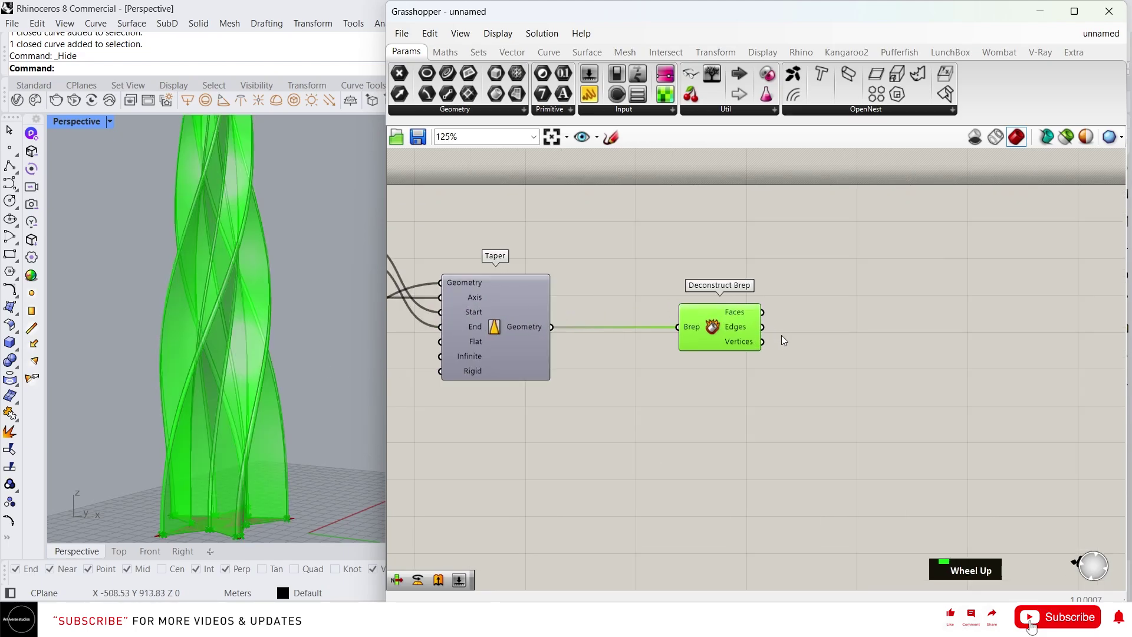
Add a List Item component, connect the Deconstruct Brep Faces output to its List input, and inspect the selected face on the tower
{"action": "scroll", "coordinate": [689, 353], "scroll_direction": "down", "scroll_amount": 2}
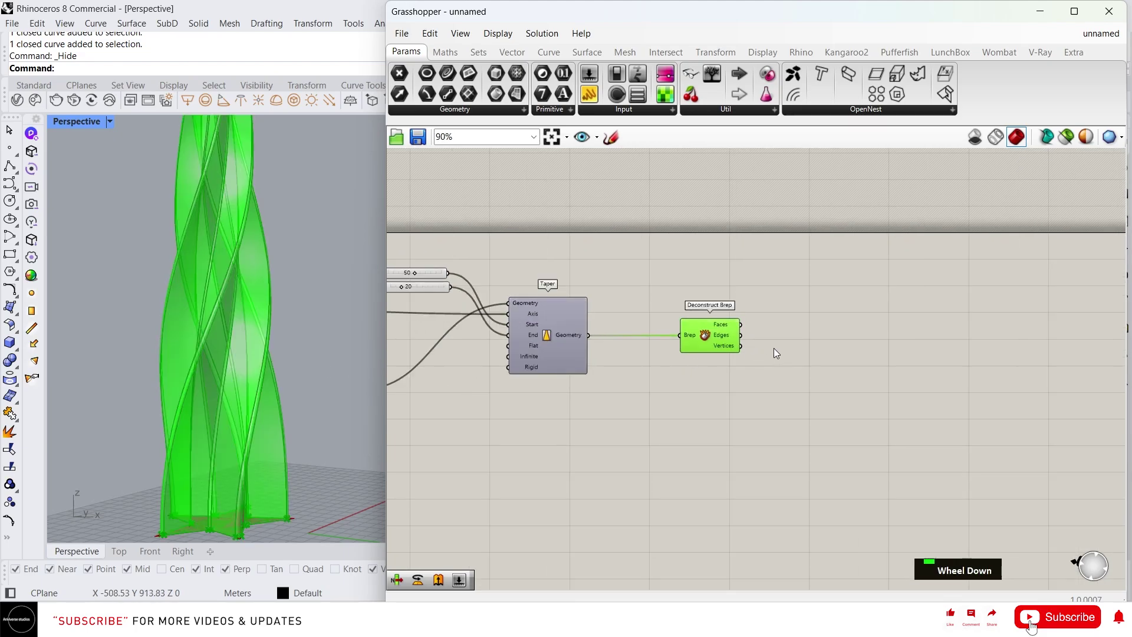
{"action": "mouse_move", "coordinate": [773, 348]}
{"action": "right_mouse_down"}
{"action": "mouse_move", "coordinate": [784, 347]}
{"action": "mouse_move", "coordinate": [773, 332]}
{"action": "right_mouse_up"}
{"action": "double_click", "coordinate": [738, 332]}
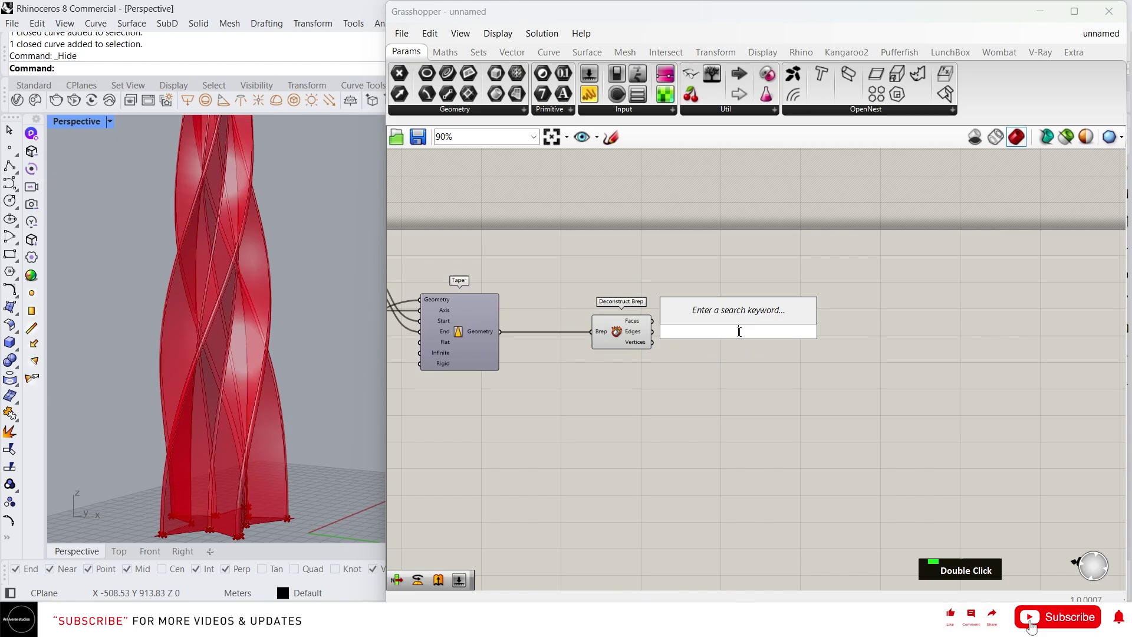
{"action": "type", "text": "list"}
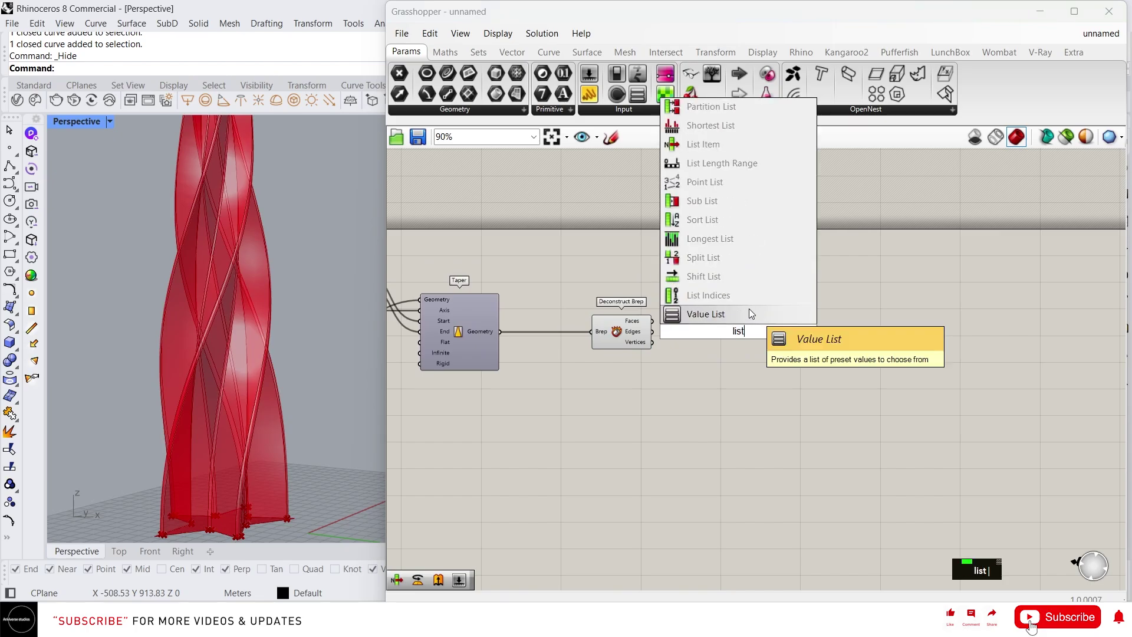
{"action": "left_click", "coordinate": [681, 144]}
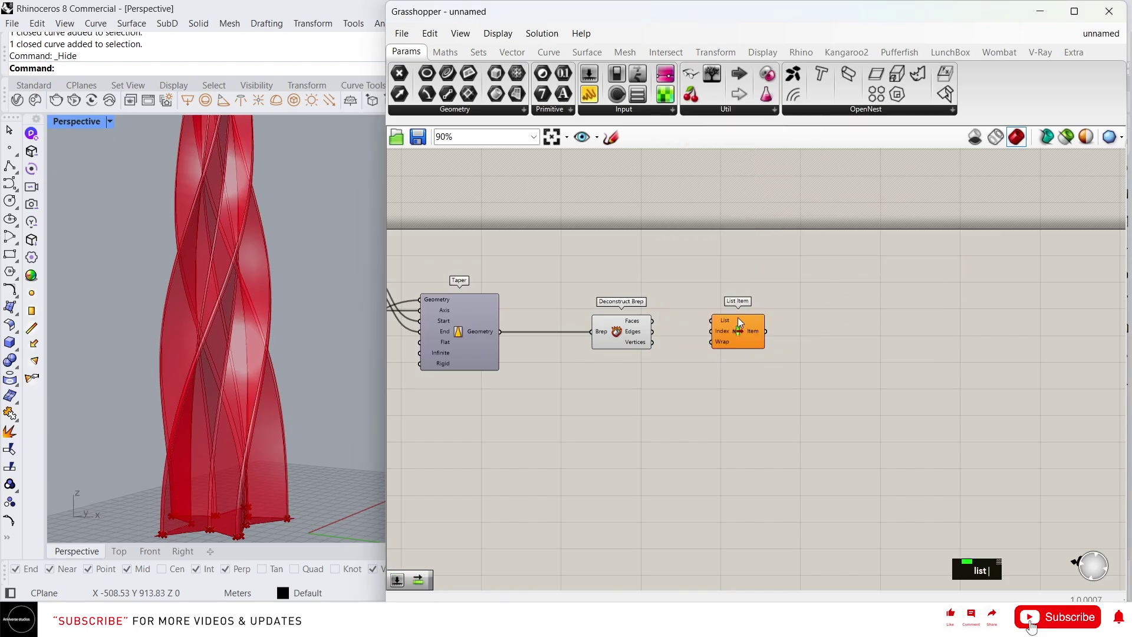
{"action": "left_click_drag", "start_coordinate": [654, 321], "coordinate": [805, 317]}
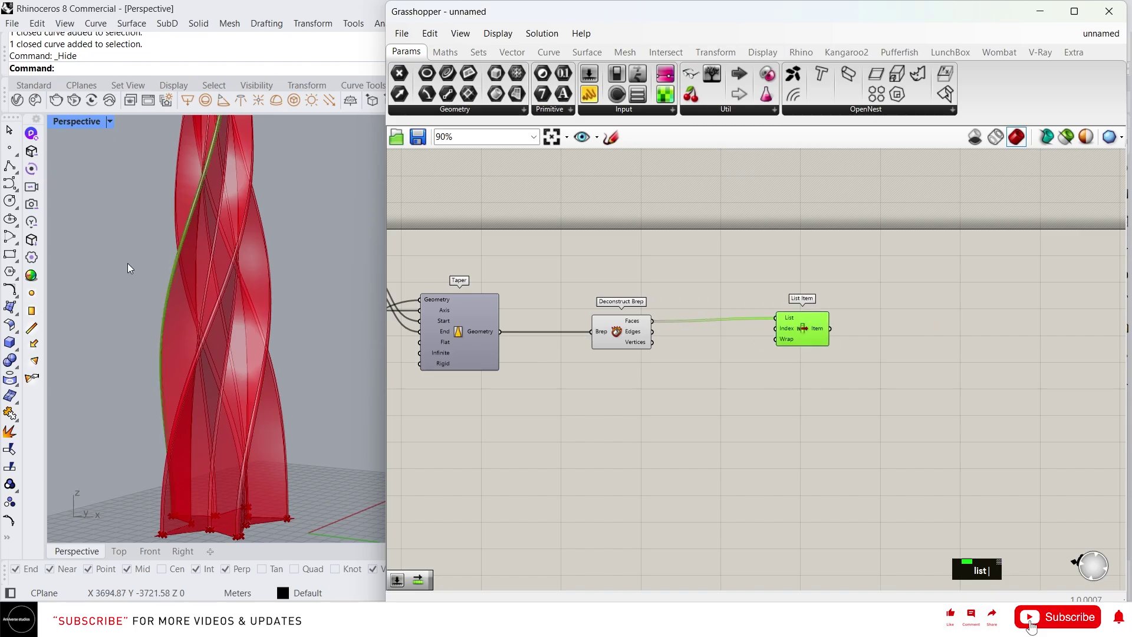
{"action": "scroll", "coordinate": [136, 263], "scroll_direction": "up", "scroll_amount": 2}
{"action": "right_click_drag", "start_coordinate": [136, 263], "coordinate": [243, 264]}
{"action": "scroll", "coordinate": [242, 296], "scroll_direction": "up", "scroll_amount": 3}
{"action": "scroll", "coordinate": [176, 280], "scroll_direction": "down", "scroll_amount": 3}
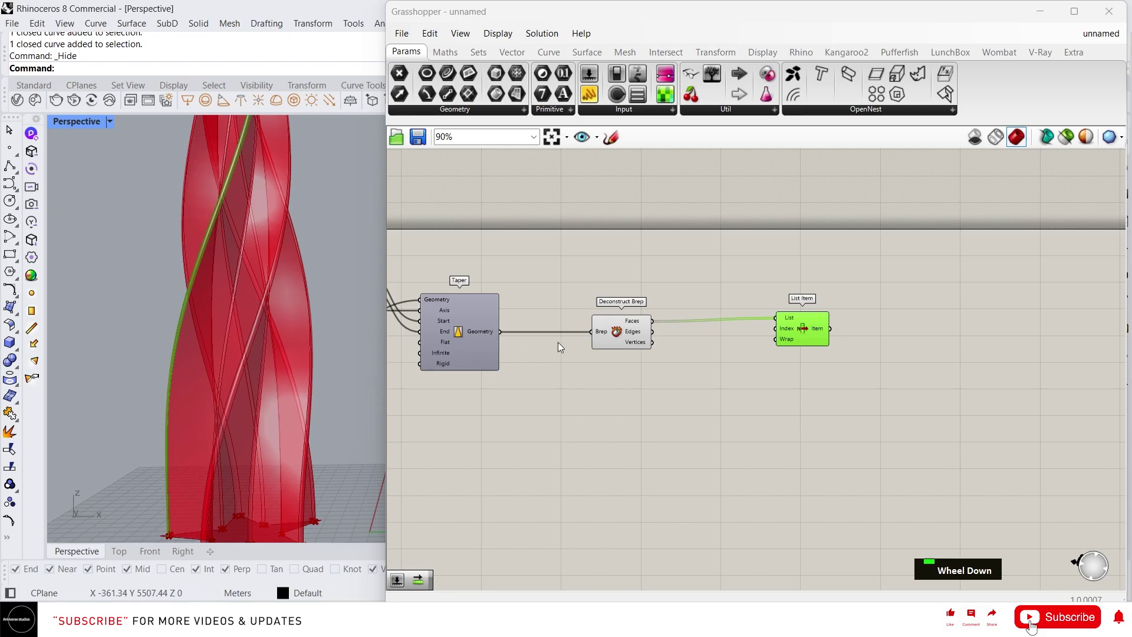
Add a number slider set to 5, connect it to the List Item Index input, place it below Deconstruct Brep, and check the chosen face
{"action": "double_click", "coordinate": [679, 349]}
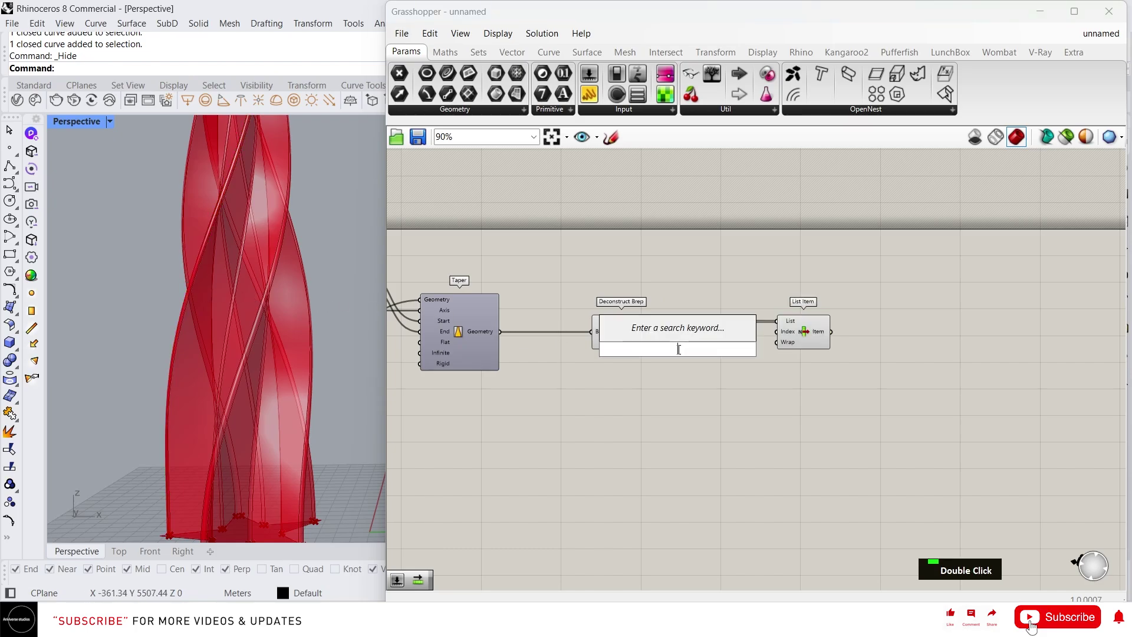
{"action": "type", "text": "5"}
{"action": "key", "text": "Return"}
{"action": "left_click_drag", "start_coordinate": [719, 352], "coordinate": [766, 330]}
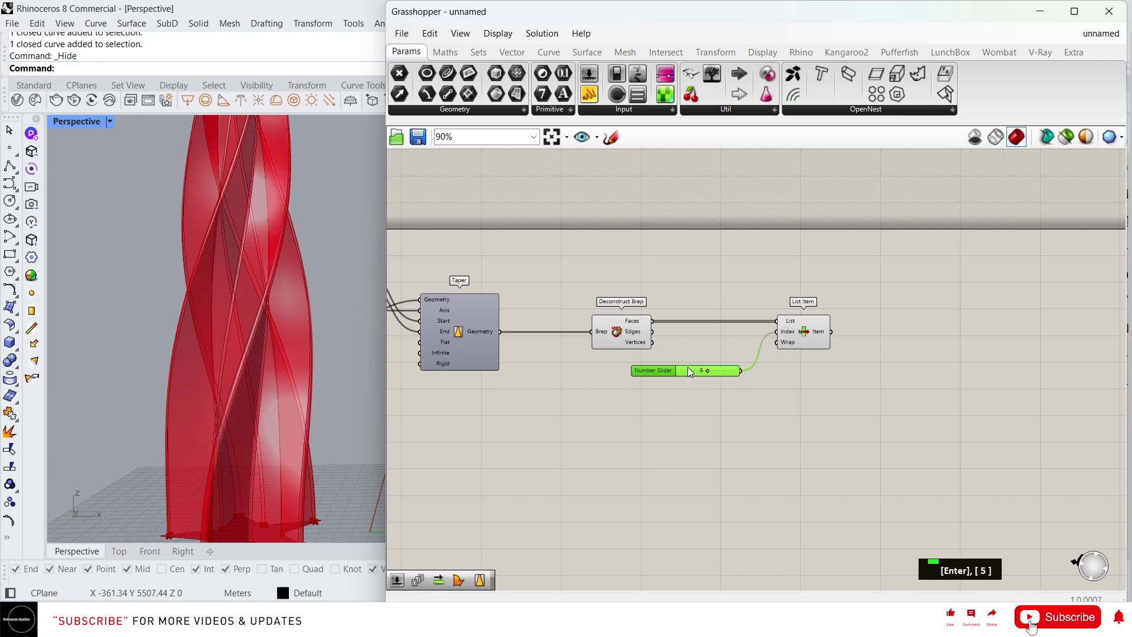
{"action": "left_click", "coordinate": [809, 334]}
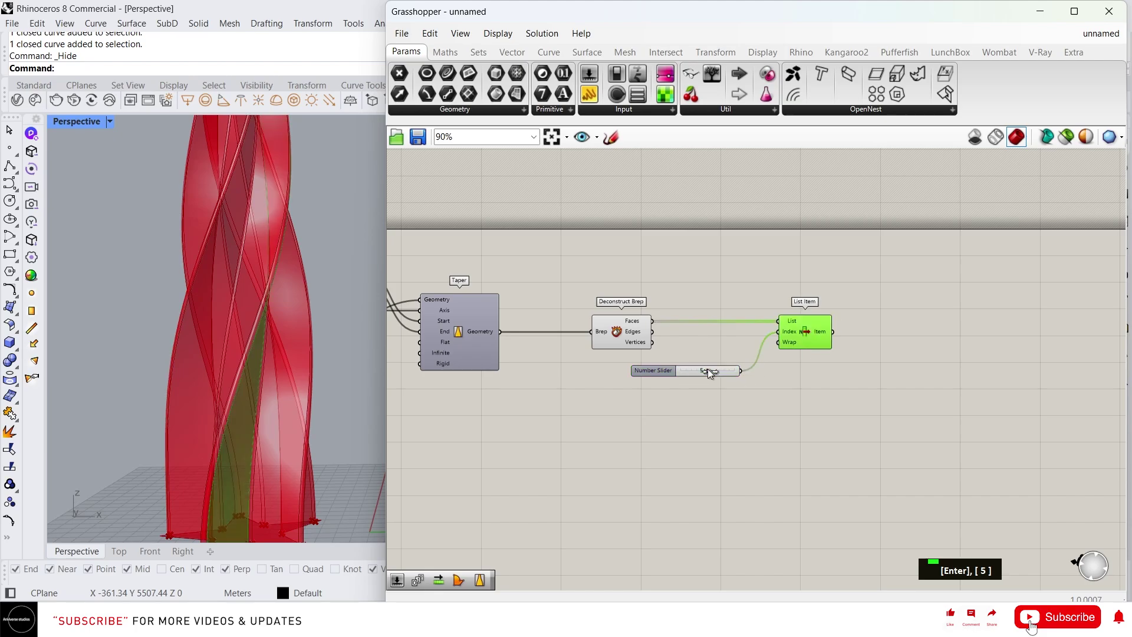
{"action": "right_click_drag", "start_coordinate": [348, 397], "coordinate": [298, 383]}
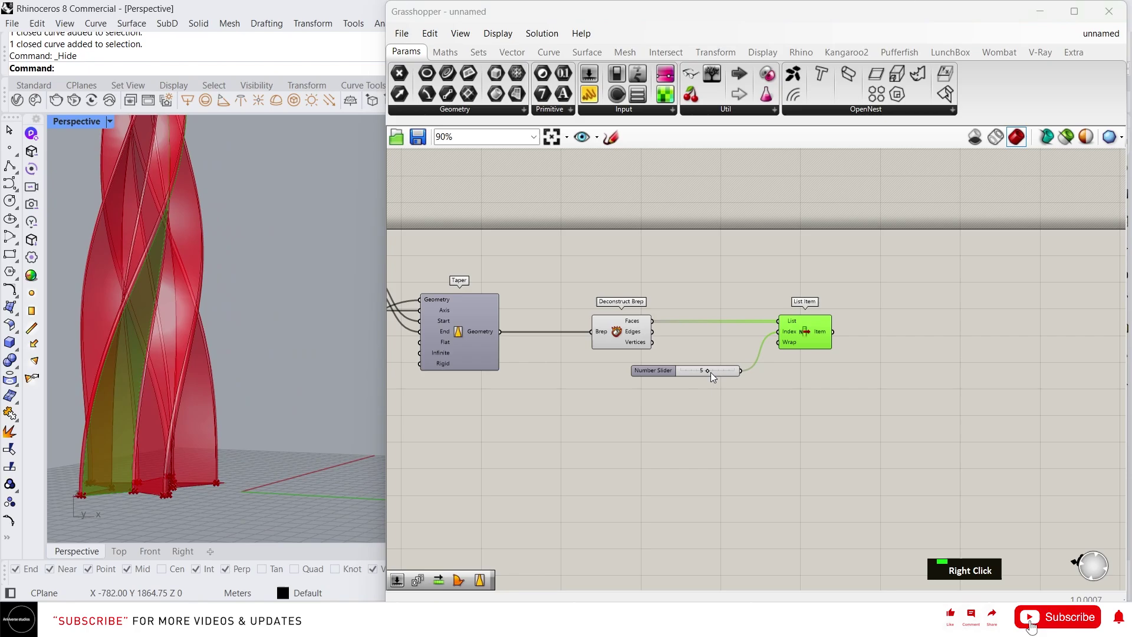
{"action": "mouse_move", "coordinate": [709, 371]}
{"action": "left_mouse_down"}
{"action": "mouse_move", "coordinate": [693, 372]}
{"action": "mouse_move", "coordinate": [720, 374]}
{"action": "mouse_move", "coordinate": [708, 370]}
{"action": "left_mouse_up"}
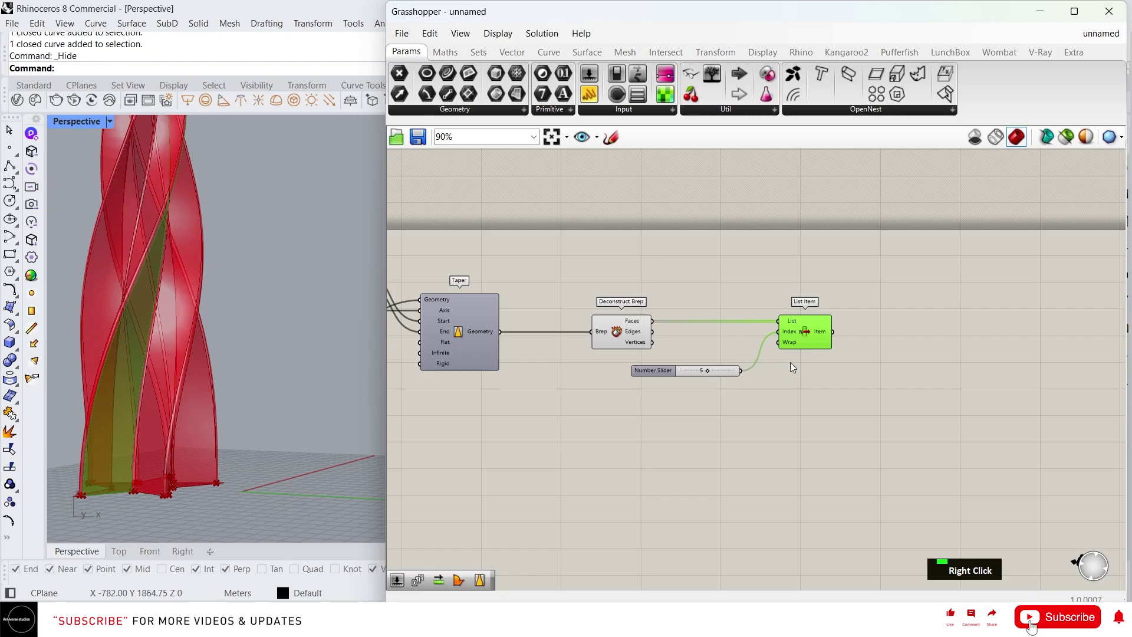
{"action": "right_click_drag", "start_coordinate": [791, 331], "coordinate": [673, 376]}
{"action": "scroll", "coordinate": [656, 420], "scroll_direction": "up", "scroll_amount": 2}
{"action": "left_click", "coordinate": [657, 420]}
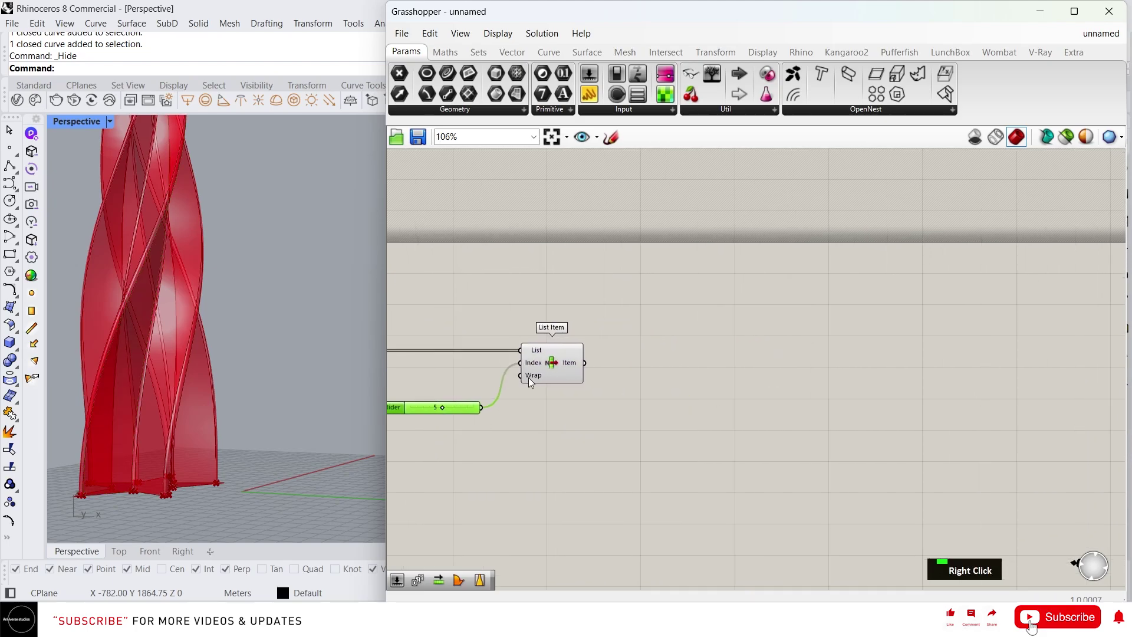
Highlight the List Item output and inspect the chosen face on the tower
{"action": "left_click", "coordinate": [548, 376]}
{"action": "scroll", "coordinate": [128, 430], "scroll_direction": "up", "scroll_amount": 5}
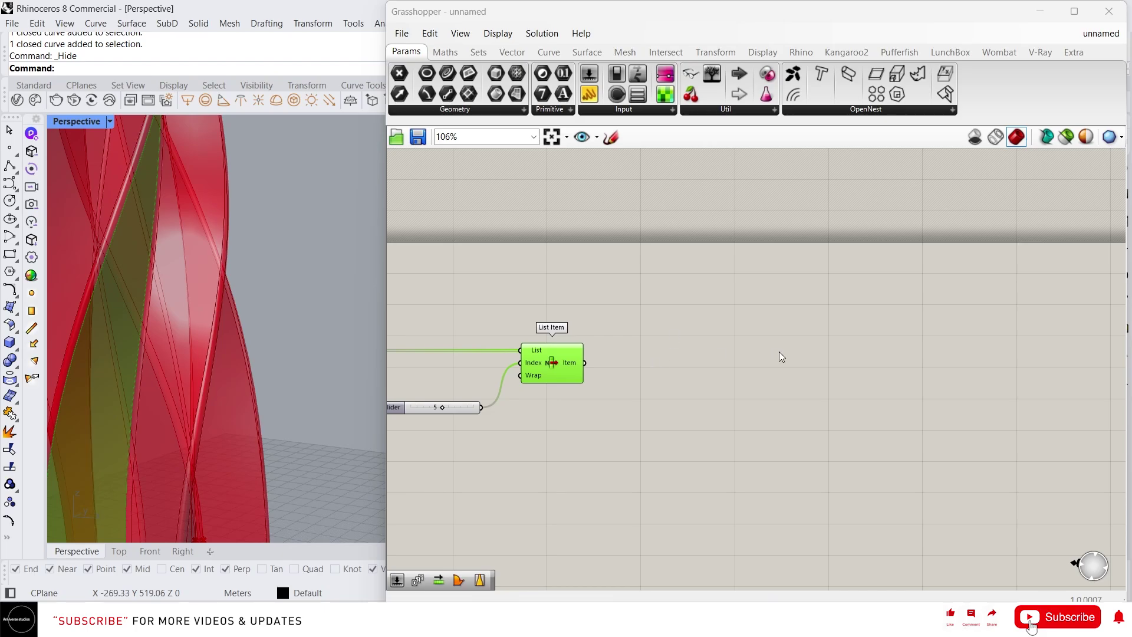
{"action": "scroll", "coordinate": [780, 351], "scroll_direction": "down", "scroll_amount": 1}
{"action": "scroll", "coordinate": [153, 341], "scroll_direction": "down", "scroll_amount": 2}
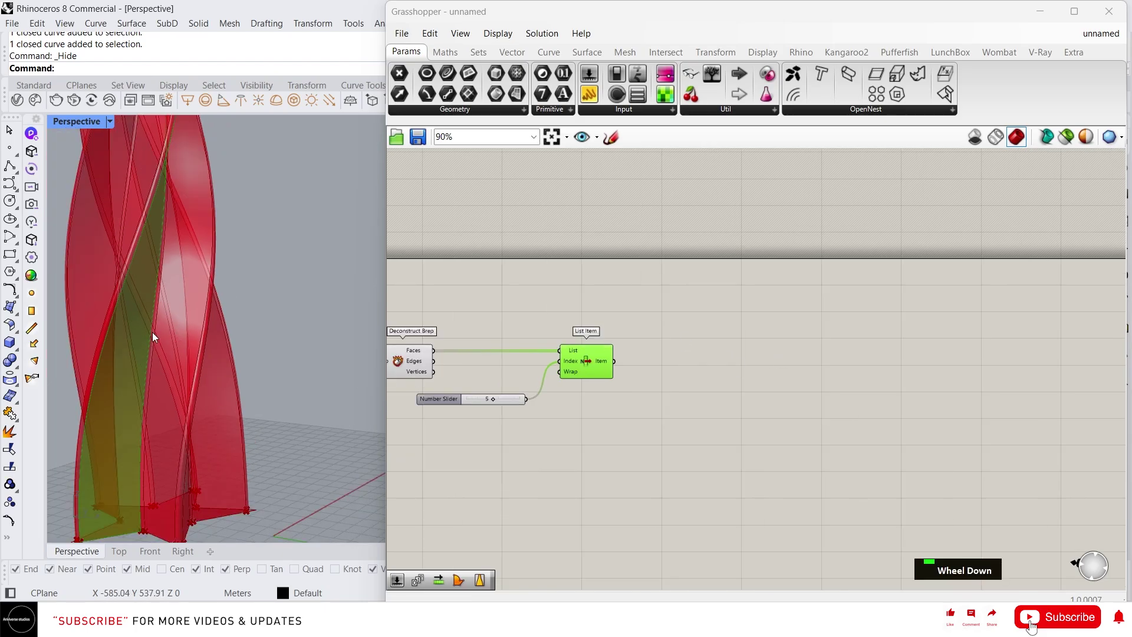
{"action": "scroll", "coordinate": [152, 337], "scroll_direction": "down", "scroll_amount": 2}
{"action": "right_click_drag", "start_coordinate": [231, 331], "coordinate": [291, 382]}
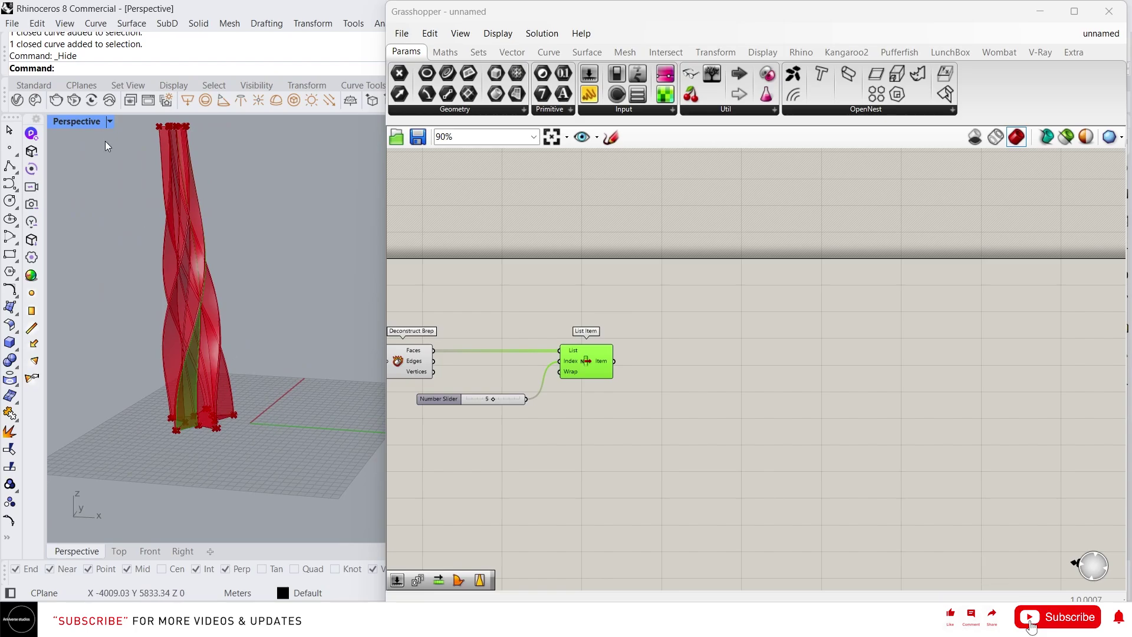
Minimize Grasshopper and show the Top view in Rhino, focused on the empty area beside the tower
{"action": "left_click", "coordinate": [1040, 17]}
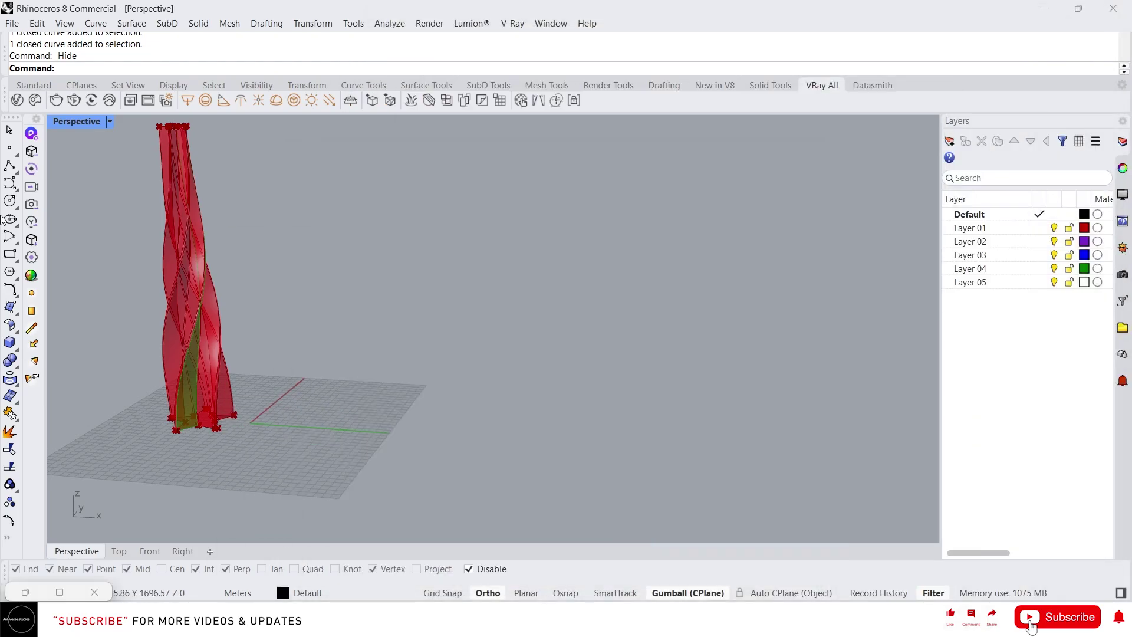
{"action": "double_click", "coordinate": [121, 551]}
{"action": "scroll", "coordinate": [284, 330], "scroll_direction": "up", "scroll_amount": 5}
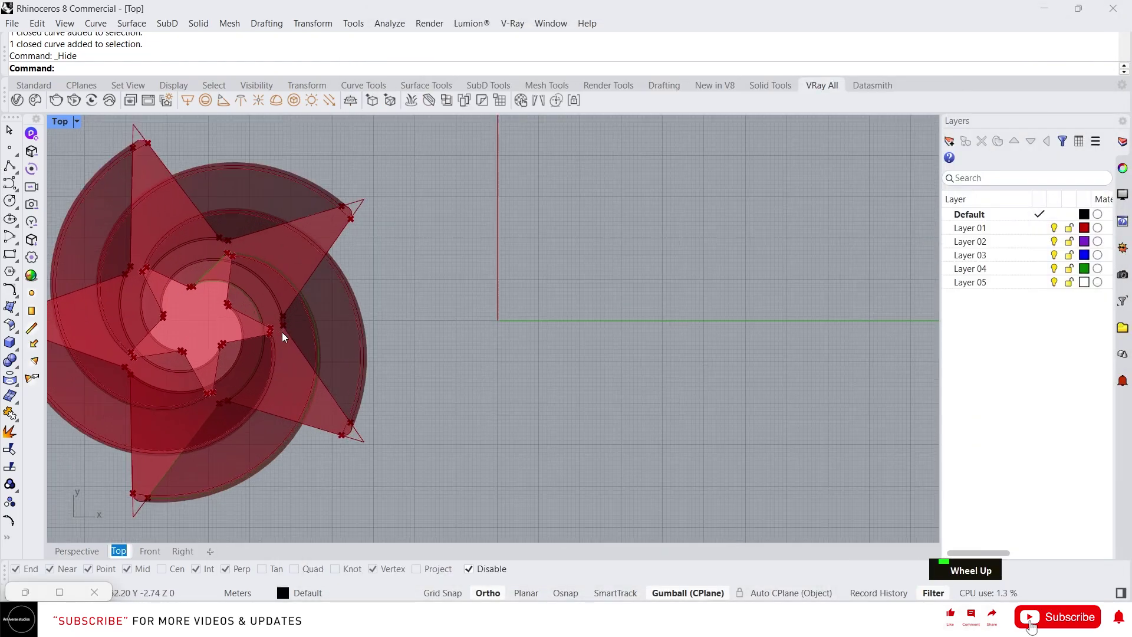
Draw a closed 10 m by 10 m square polyline in the empty area beside the tower
{"action": "key", "text": "Delete"}
{"action": "type", "text": "L"}
{"action": "key", "text": "Return"}
{"action": "scroll", "coordinate": [454, 307], "scroll_direction": "up", "scroll_amount": 3}
{"action": "left_click", "coordinate": [447, 277]}
{"action": "type", "text": "10"}
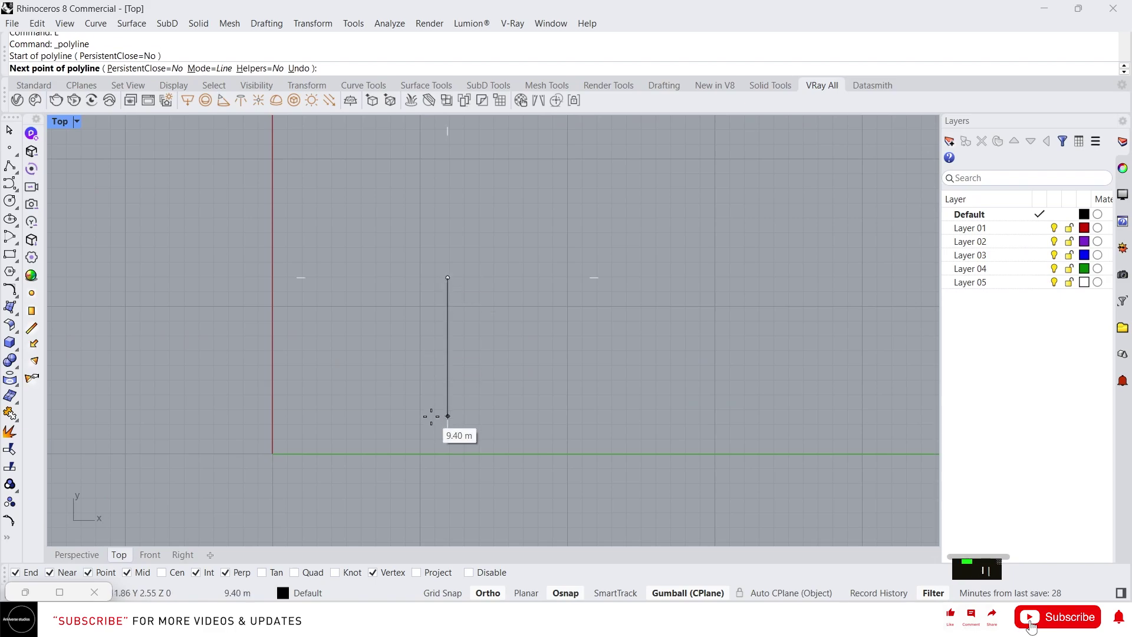
{"action": "key", "text": "Return"}
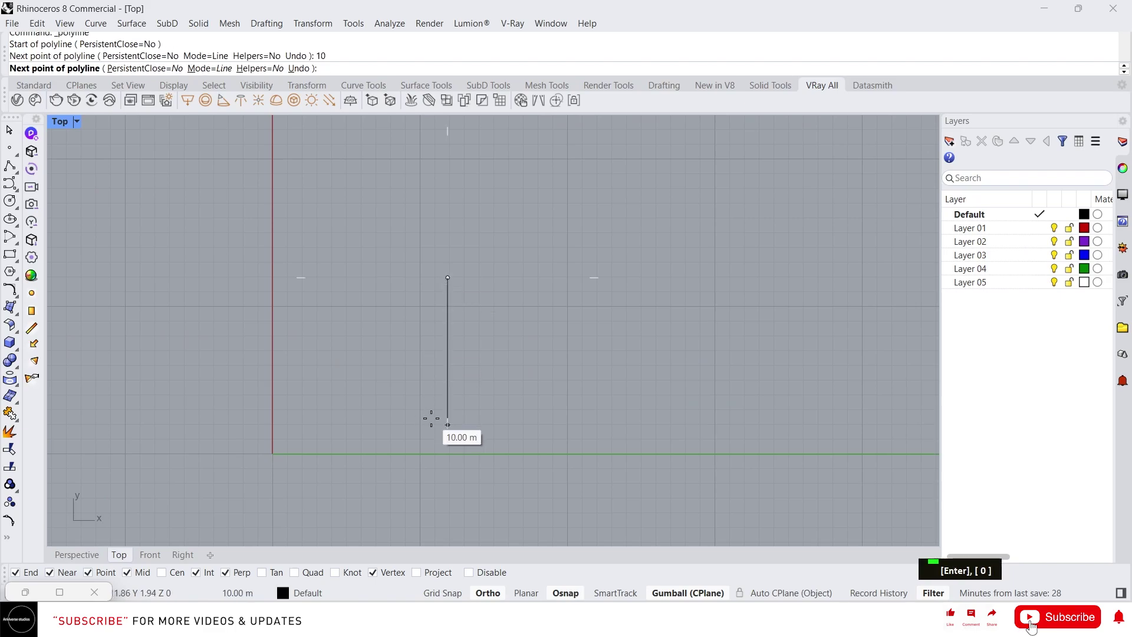
{"action": "left_click", "coordinate": [464, 432]}
{"action": "type", "text": "10"}
{"action": "key", "text": "Return"}
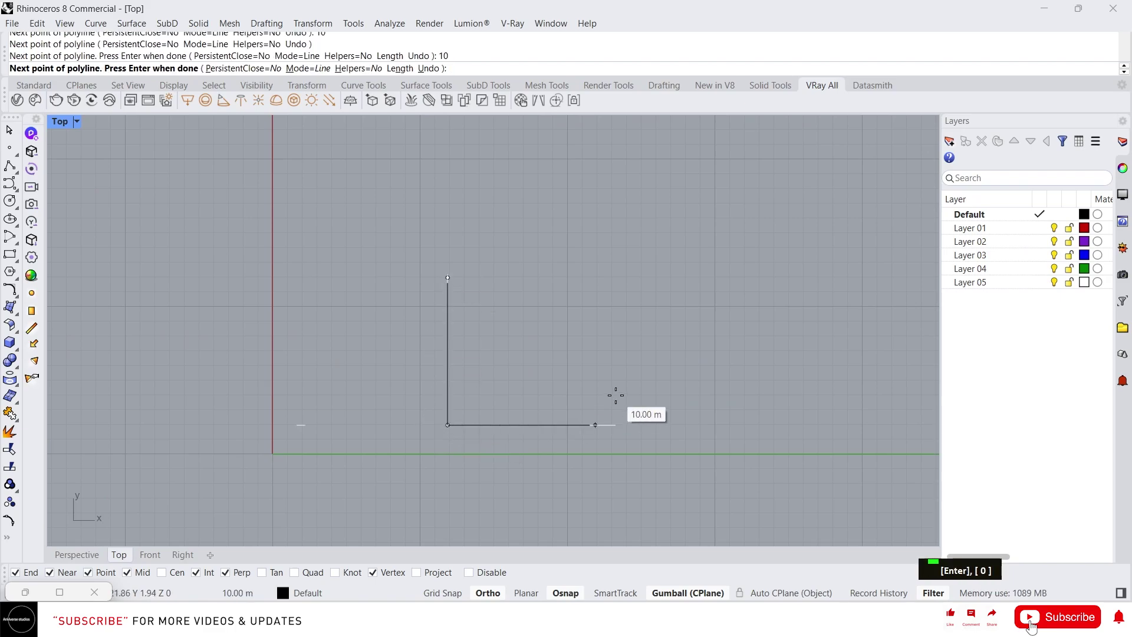
{"action": "left_click", "coordinate": [614, 396]}
{"action": "type", "text": "10"}
{"action": "key", "text": "Return"}
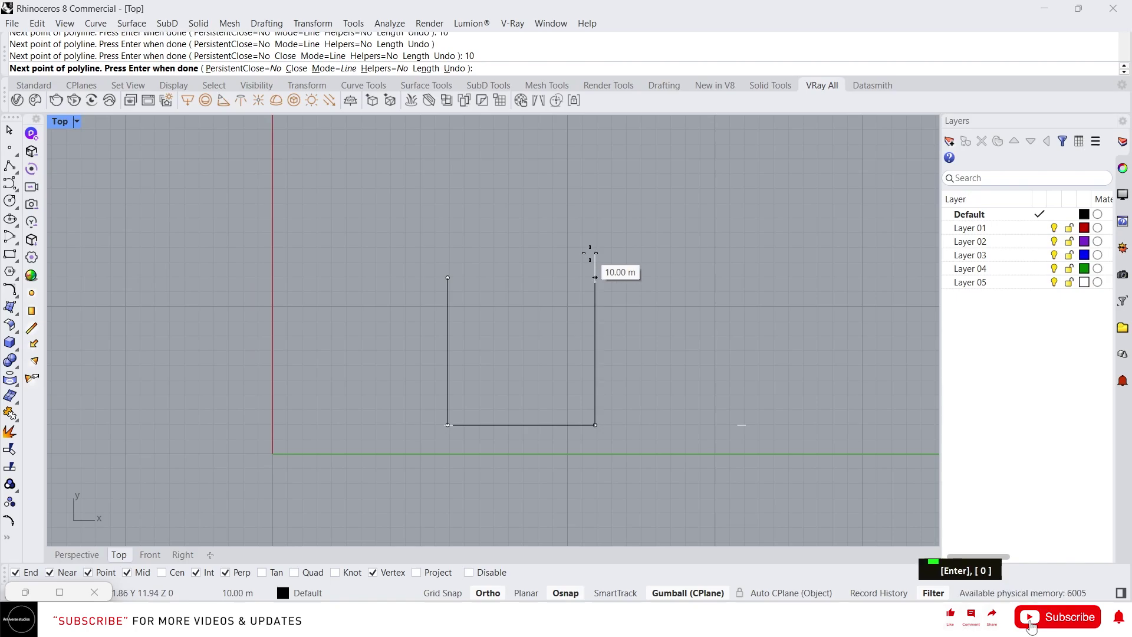
{"action": "left_click", "coordinate": [589, 254]}
{"action": "left_click", "coordinate": [450, 276]}
{"action": "key", "text": "Return"}
Turn off Ortho and draw both diagonals of the square from corner to corner
{"action": "left_click", "coordinate": [549, 270]}
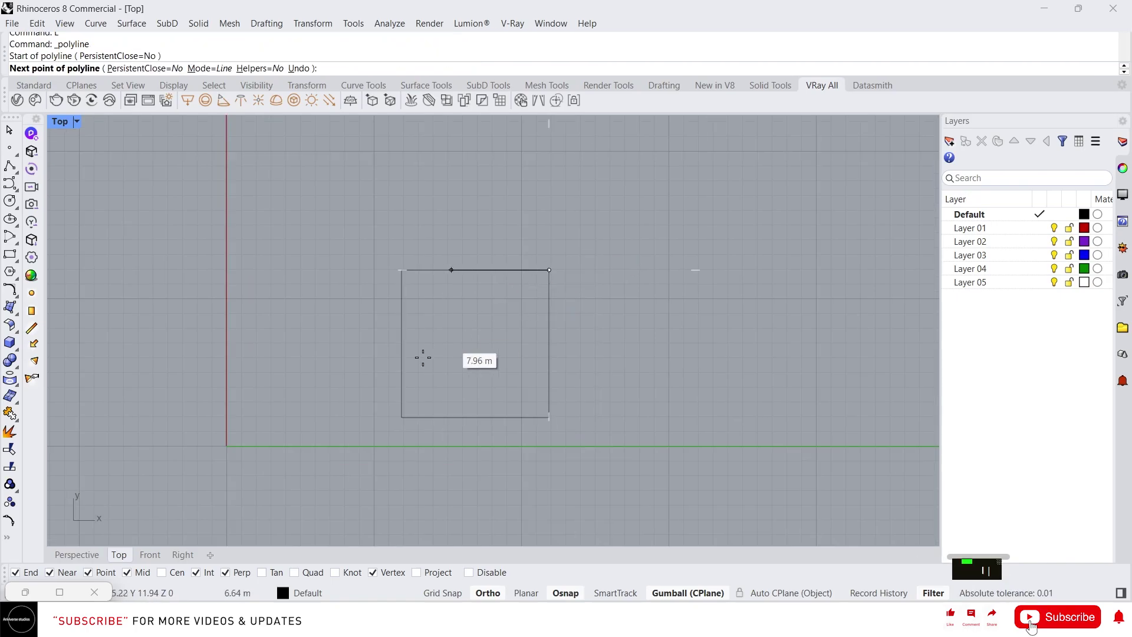
{"action": "key", "text": "F8"}
{"action": "left_click", "coordinate": [402, 417]}
{"action": "key", "text": "space"}
{"action": "key", "text": "space"}
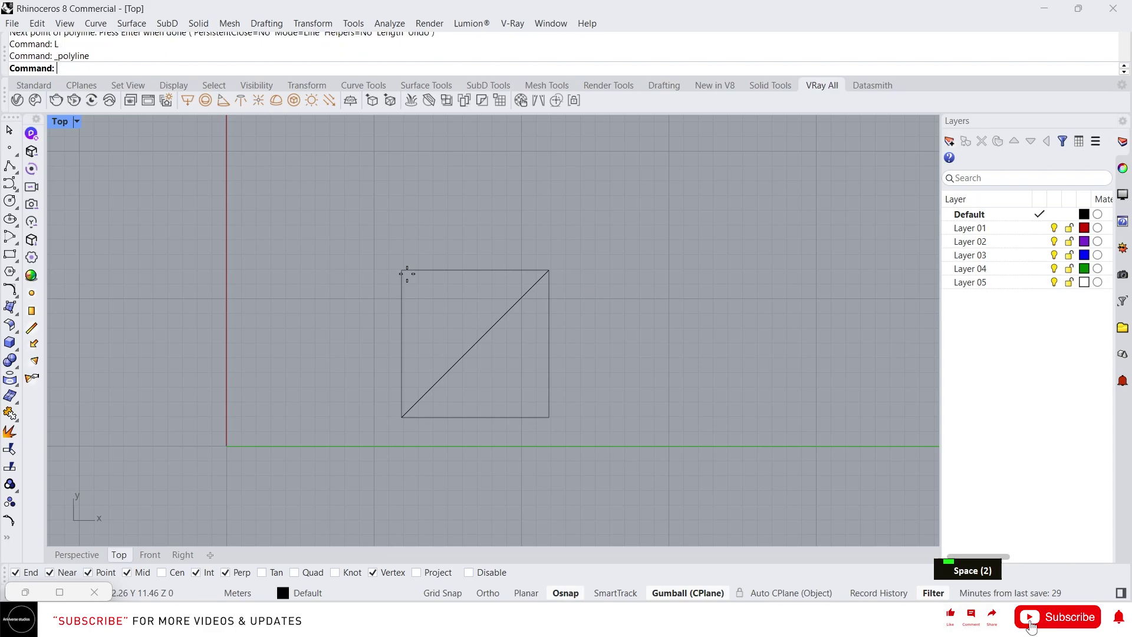
{"action": "left_click", "coordinate": [402, 270]}
{"action": "left_click", "coordinate": [549, 416]}
{"action": "key", "text": "space"}
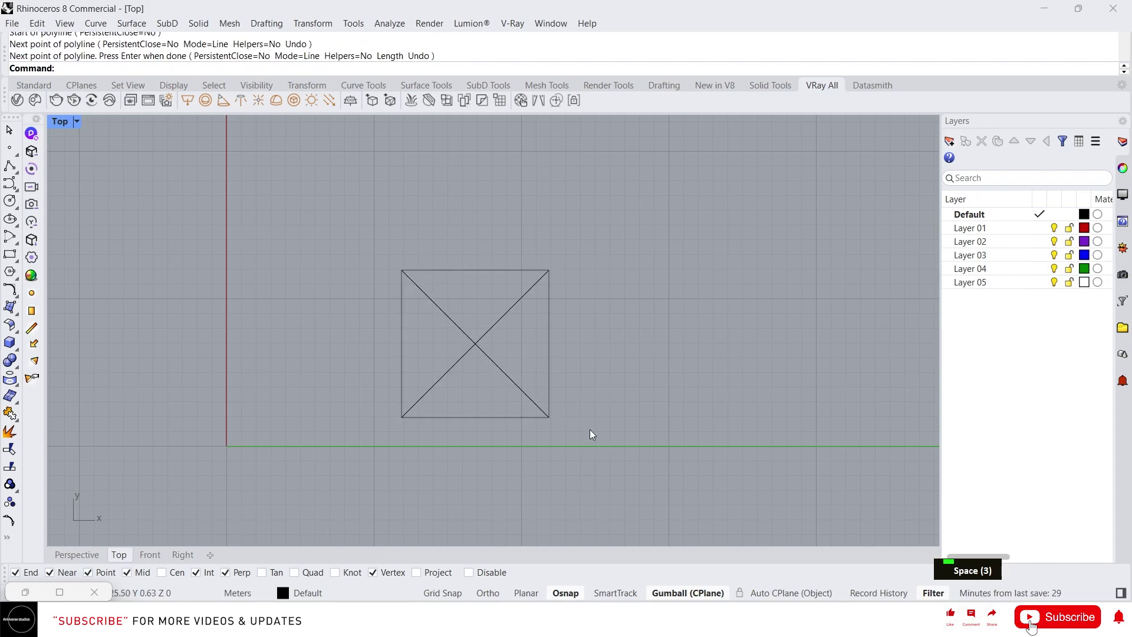
{"action": "left_click_drag", "start_coordinate": [590, 429], "coordinate": [416, 296]}
{"action": "right_click_drag", "start_coordinate": [468, 326], "coordinate": [450, 322]}
{"action": "scroll", "coordinate": [475, 374], "scroll_direction": "up", "scroll_amount": 2}
{"action": "key", "text": "Escape"}
{"action": "key", "text": "Escape"}
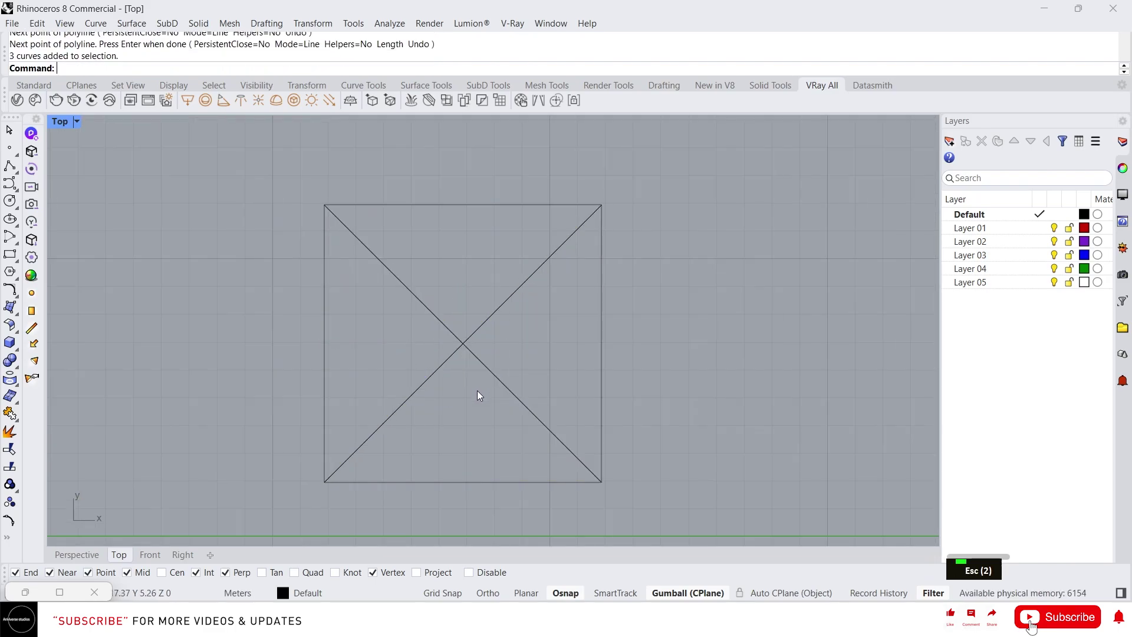
Draw a closed triangle polyline between the square's two lower corners and the intersection of its diagonals
{"action": "type", "text": "l"}
{"action": "key", "text": "space"}
{"action": "left_click", "coordinate": [333, 482]}
{"action": "key", "text": "Escape"}
{"action": "key", "text": "space"}
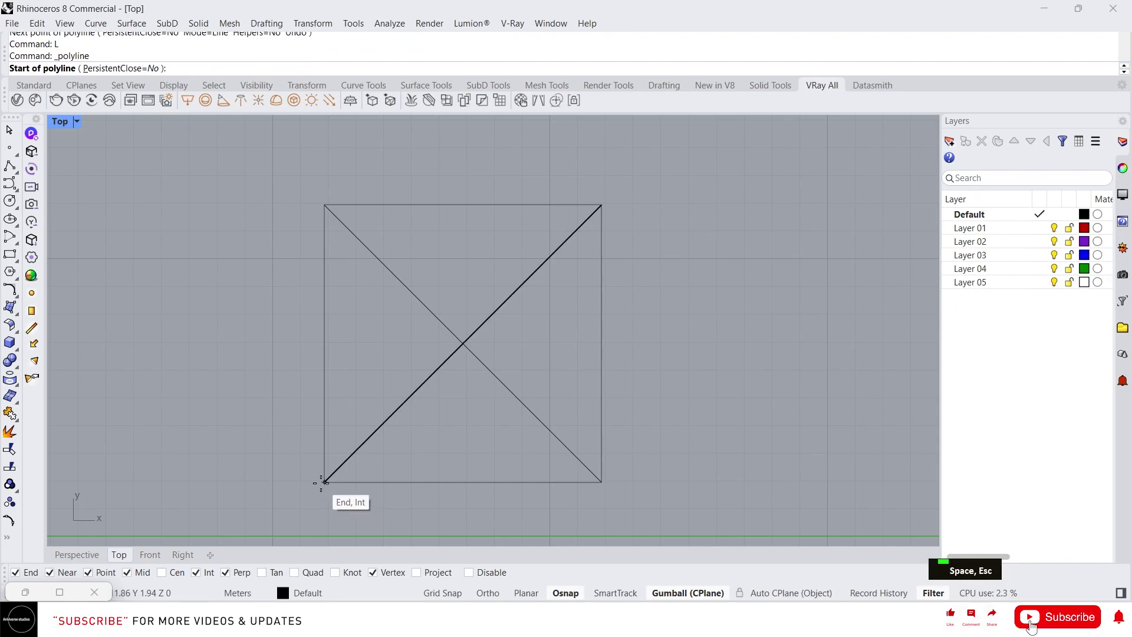
{"action": "left_click", "coordinate": [324, 481]}
{"action": "left_click", "coordinate": [463, 344]}
{"action": "left_click", "coordinate": [595, 475]}
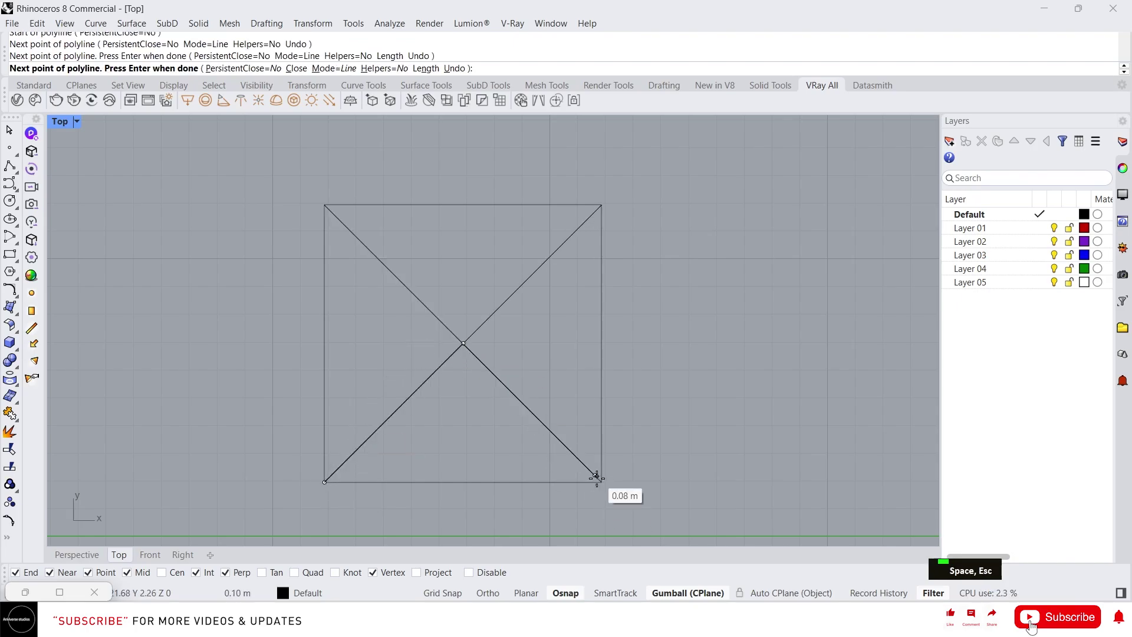
{"action": "key", "text": "ctrl+z"}
{"action": "key", "text": "ctrl+z"}
{"action": "key", "text": "ctrl+z"}
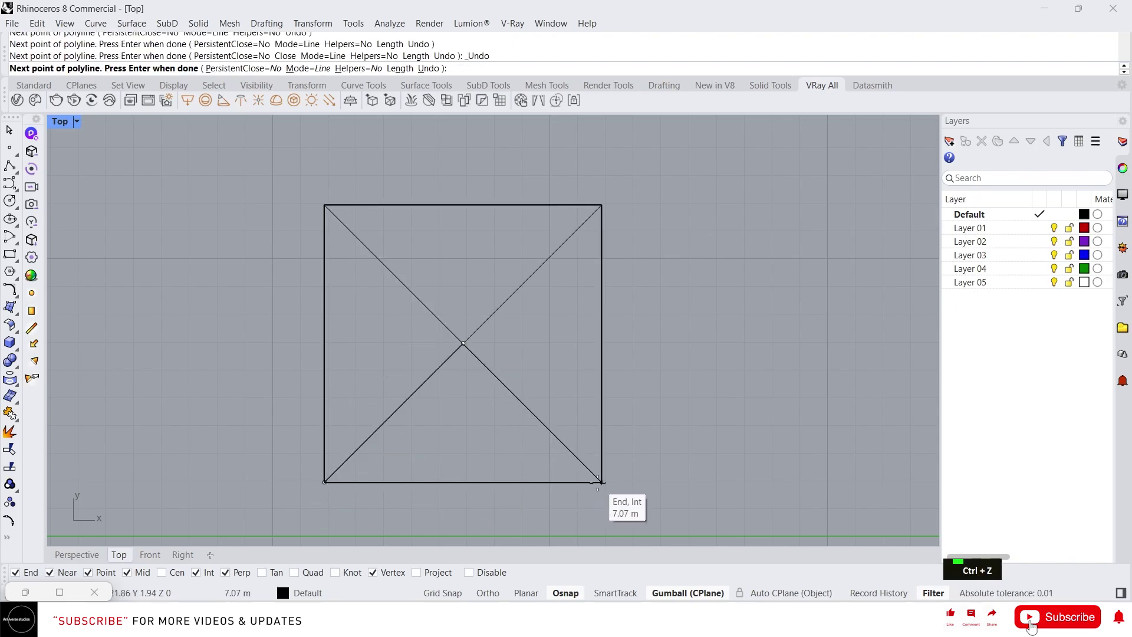
{"action": "left_click", "coordinate": [352, 454]}
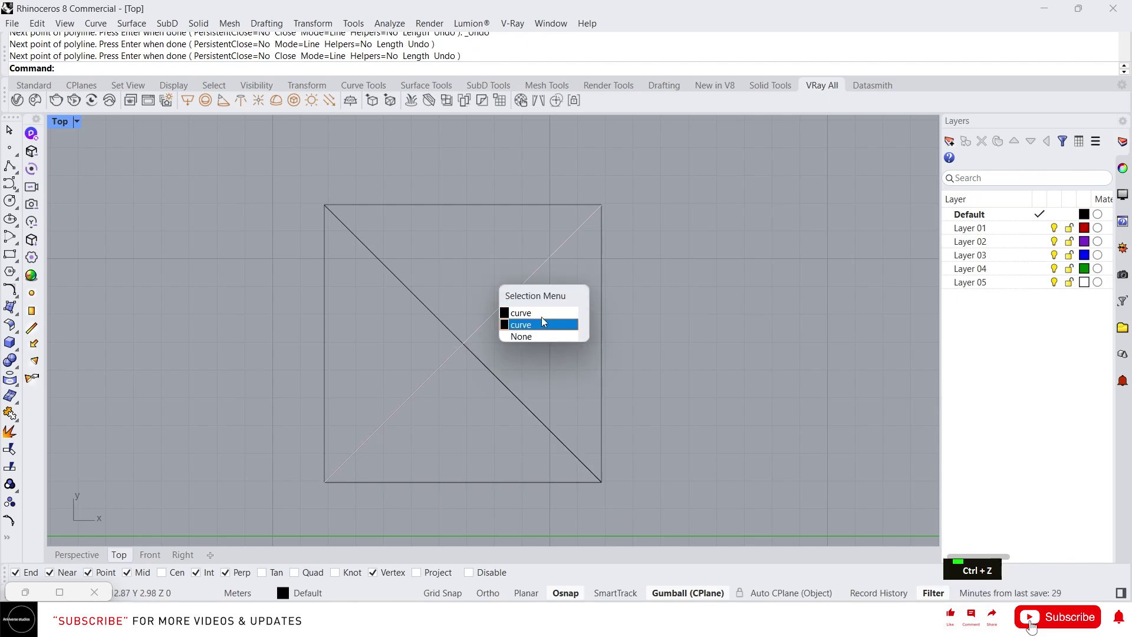
Select the new triangle's apex point and move it -0.5 m along the Y axis
{"action": "left_click", "coordinate": [541, 310]}
{"action": "scroll", "coordinate": [486, 366], "scroll_direction": "up", "scroll_amount": 1}
{"action": "left_click", "coordinate": [376, 318]}
{"action": "left_click", "coordinate": [456, 338]}
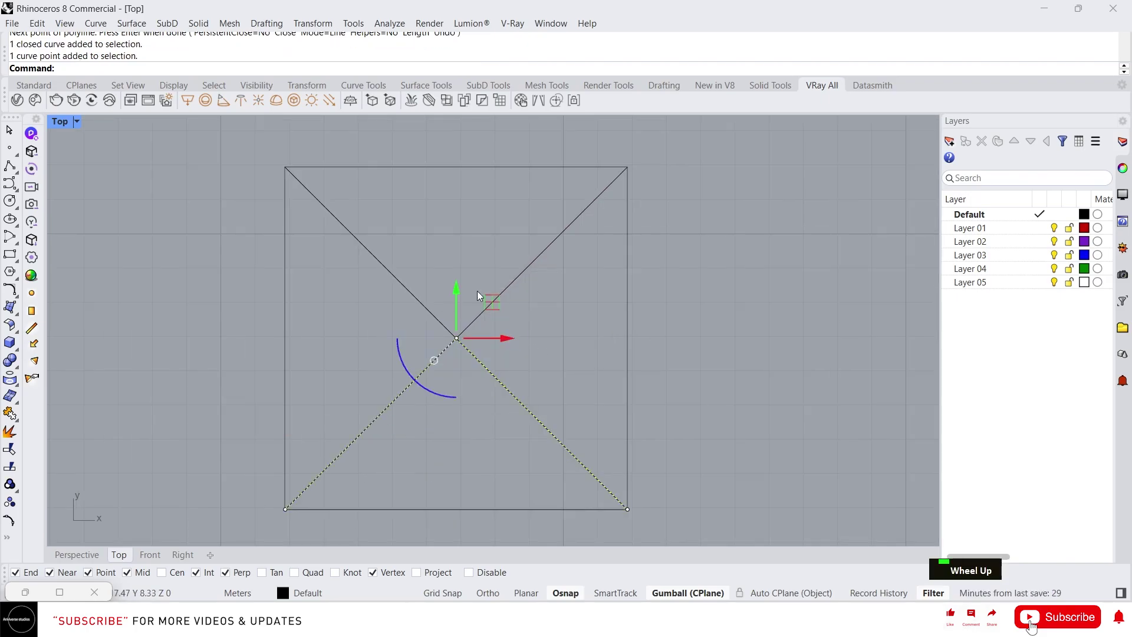
{"action": "left_click_drag", "start_coordinate": [457, 295], "coordinate": [452, 310]}
{"action": "key", "text": "ctrl+z"}
{"action": "left_click", "coordinate": [454, 302]}
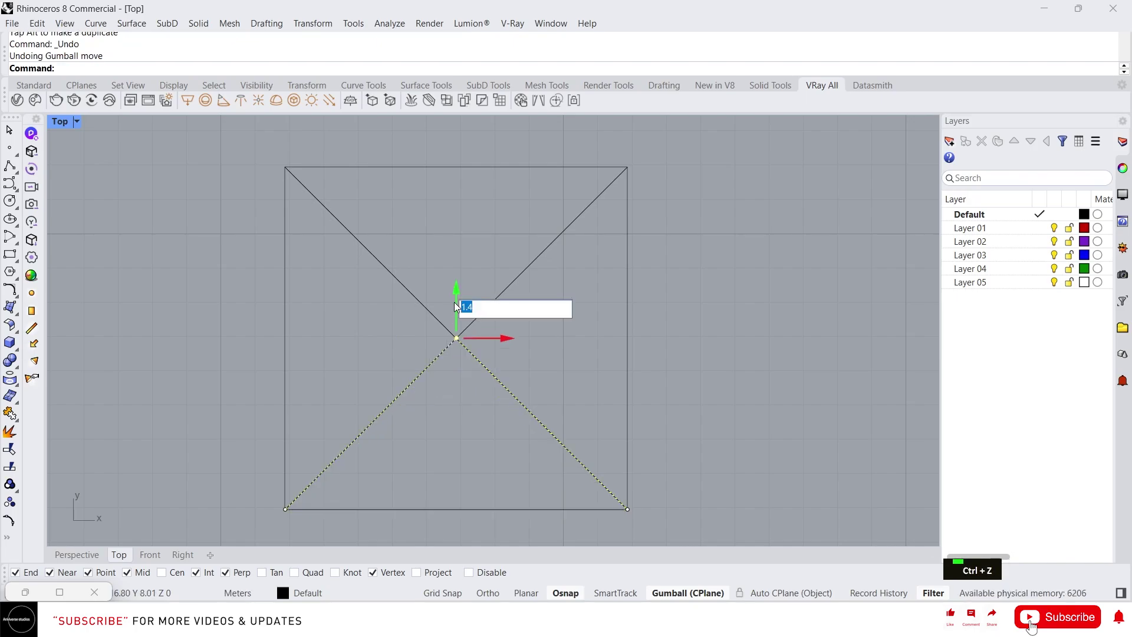
{"action": "type", "text": "-0.5"}
{"action": "key", "text": "Return"}
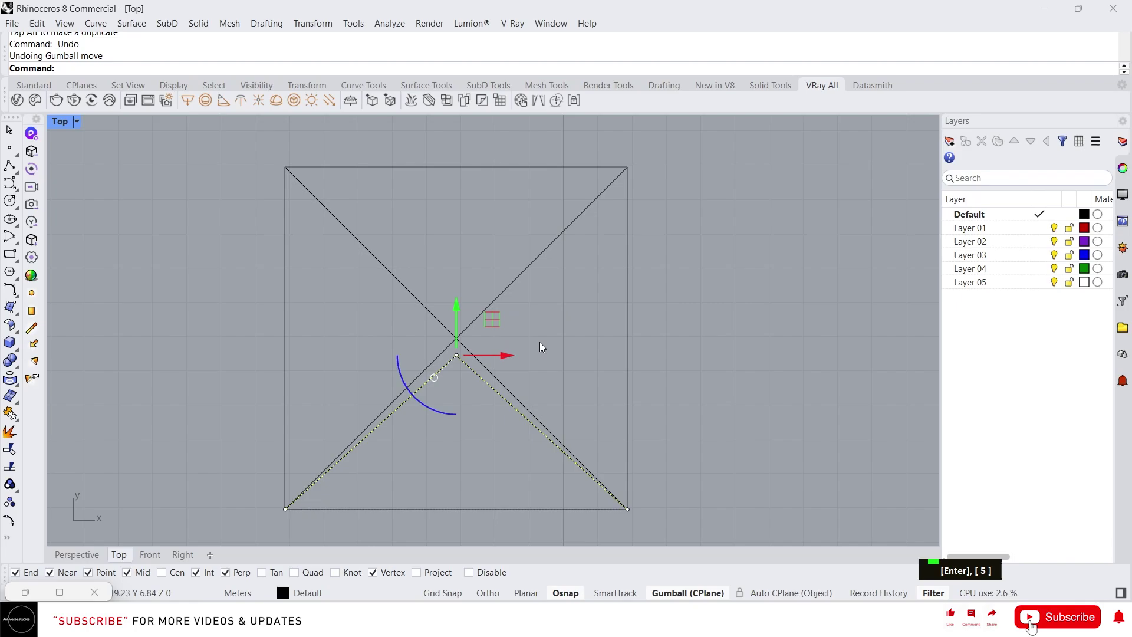
Fillet the triangle's apex with a radius of 1
{"action": "left_click", "coordinate": [557, 350]}
{"action": "type", "text": "f"}
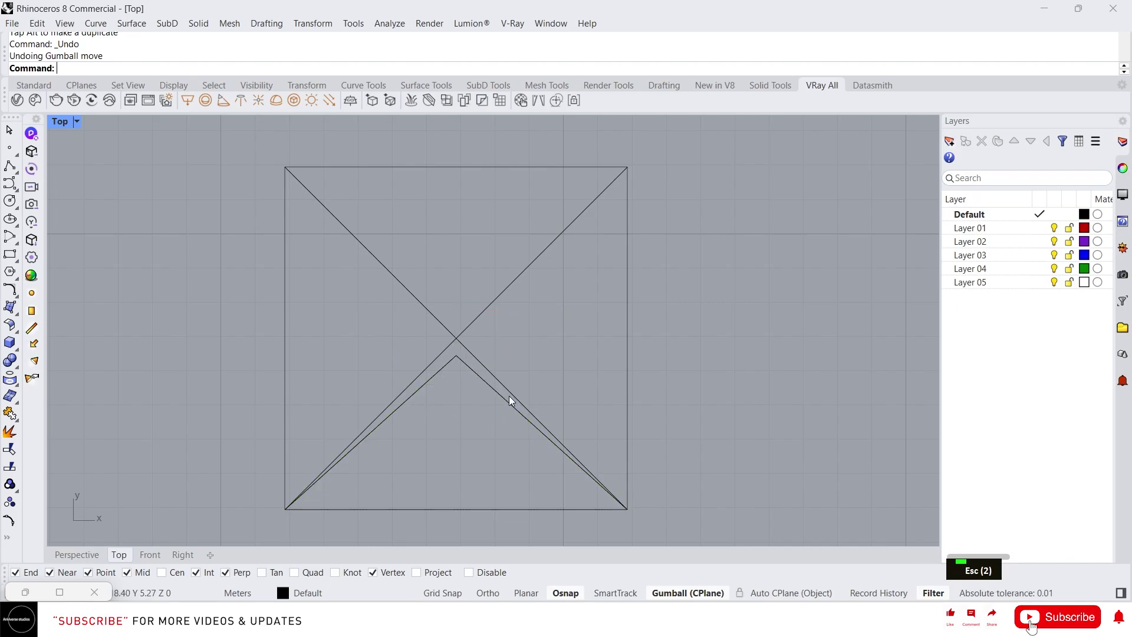
{"action": "key", "text": "Return"}
{"action": "left_click", "coordinate": [434, 382]}
{"action": "left_click", "coordinate": [480, 374]}
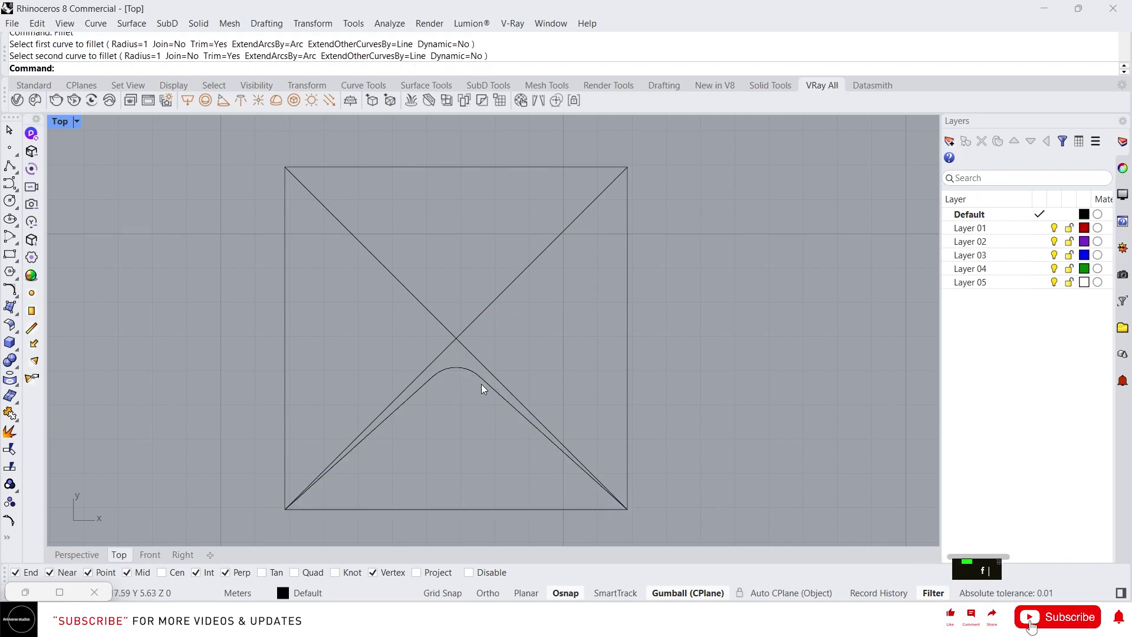
{"action": "left_click", "coordinate": [462, 377]}
{"action": "key", "text": "Escape"}
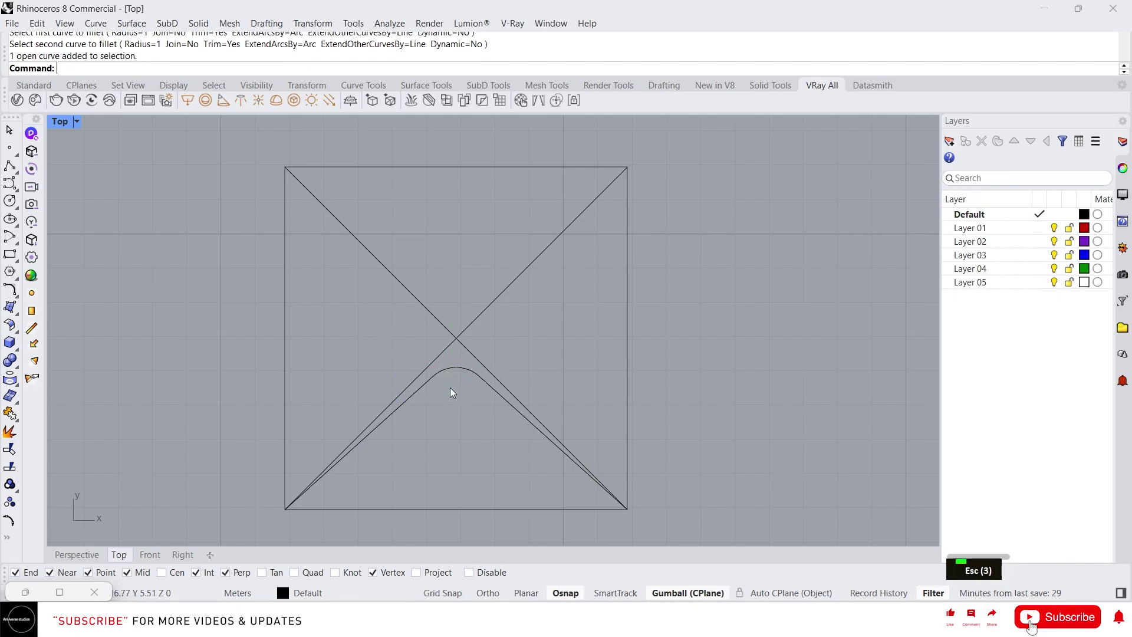
Join the filleted triangle's curves into one closed curve and move it along X, just outside the square
{"action": "scroll", "coordinate": [405, 366], "scroll_direction": "down", "scroll_amount": 1}
{"action": "left_click_drag", "start_coordinate": [268, 358], "coordinate": [654, 529]}
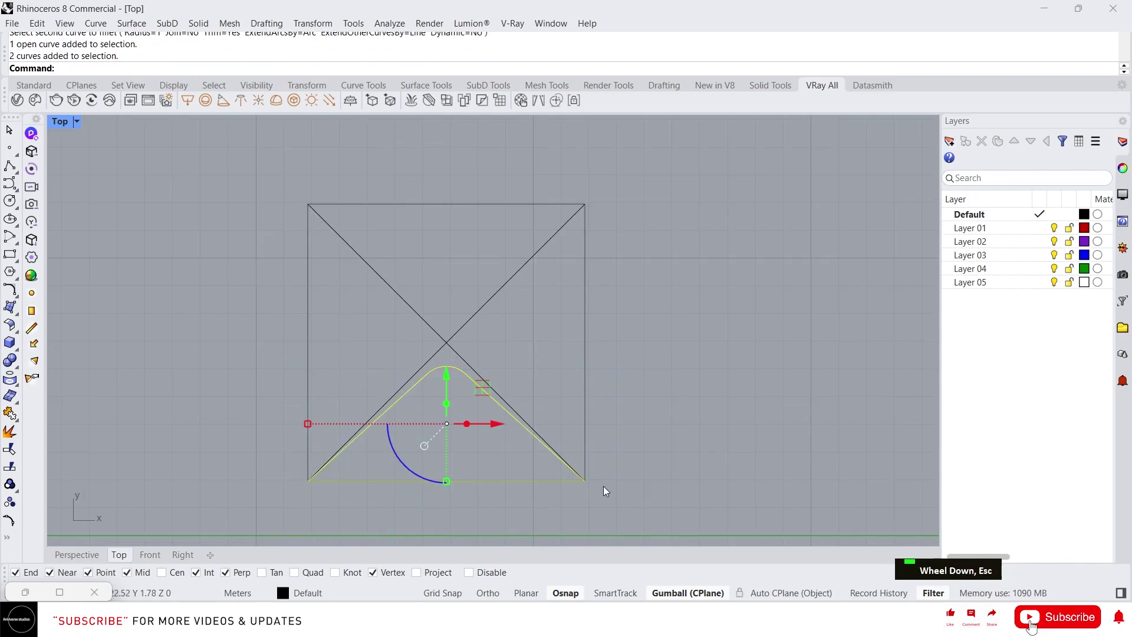
{"action": "right_click", "coordinate": [586, 476]}
{"action": "right_click_drag", "start_coordinate": [582, 474], "coordinate": [486, 428]}
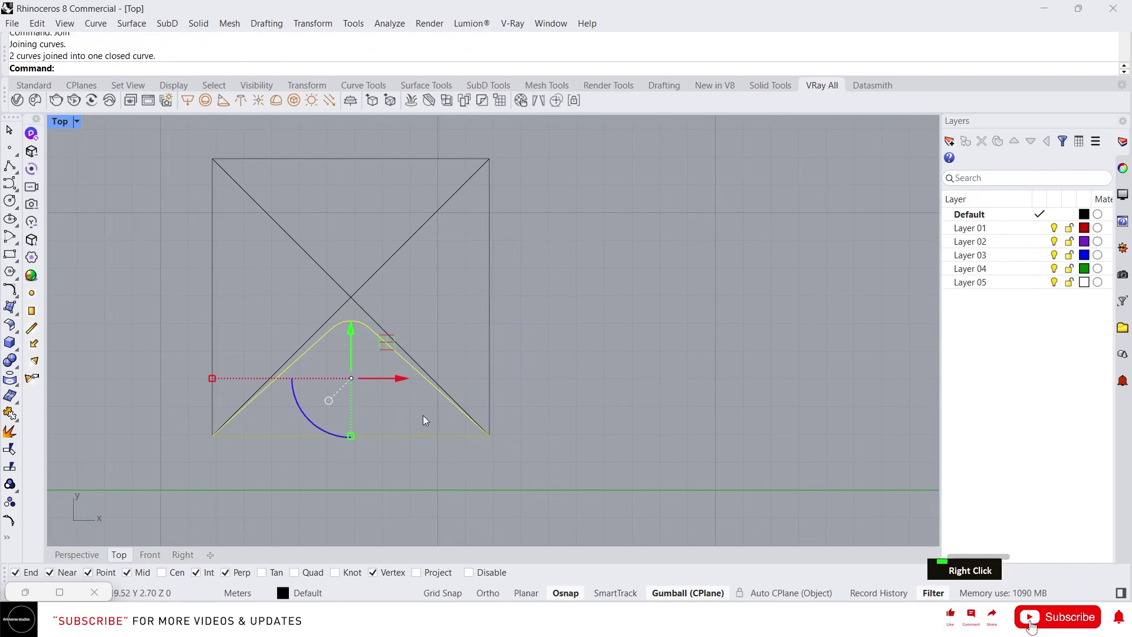
{"action": "key", "text": "ctrl+z"}
{"action": "left_click_drag", "start_coordinate": [405, 379], "coordinate": [701, 381]}
{"action": "right_click_drag", "start_coordinate": [716, 390], "coordinate": [487, 379]}
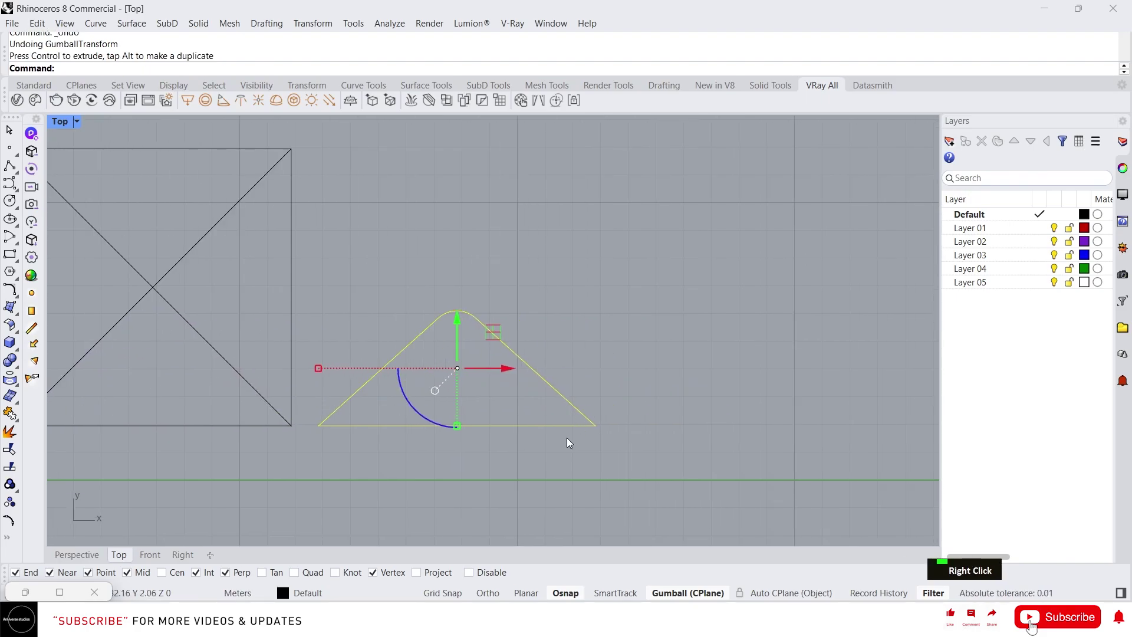
In the Perspective view, turn on the triangle's control points and raise the three points of its rounded apex by 1.4 m
{"action": "left_click", "coordinate": [89, 555]}
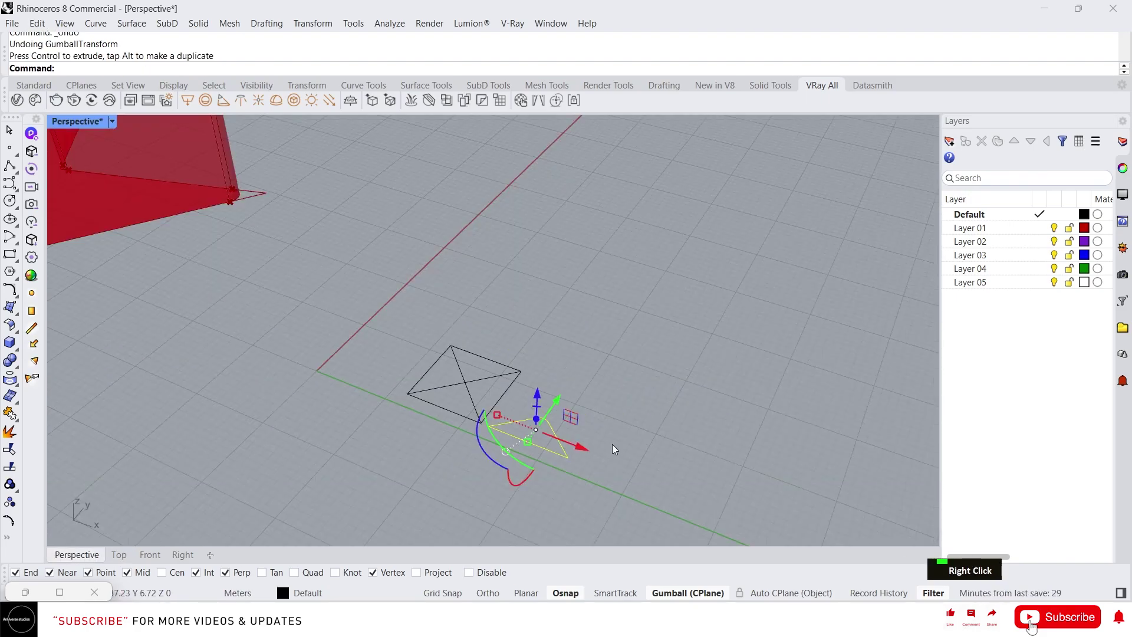
{"action": "scroll", "coordinate": [517, 446], "scroll_direction": "up", "scroll_amount": 2}
{"action": "right_click_drag", "start_coordinate": [518, 446], "coordinate": [547, 444]}
{"action": "key", "text": "F10"}
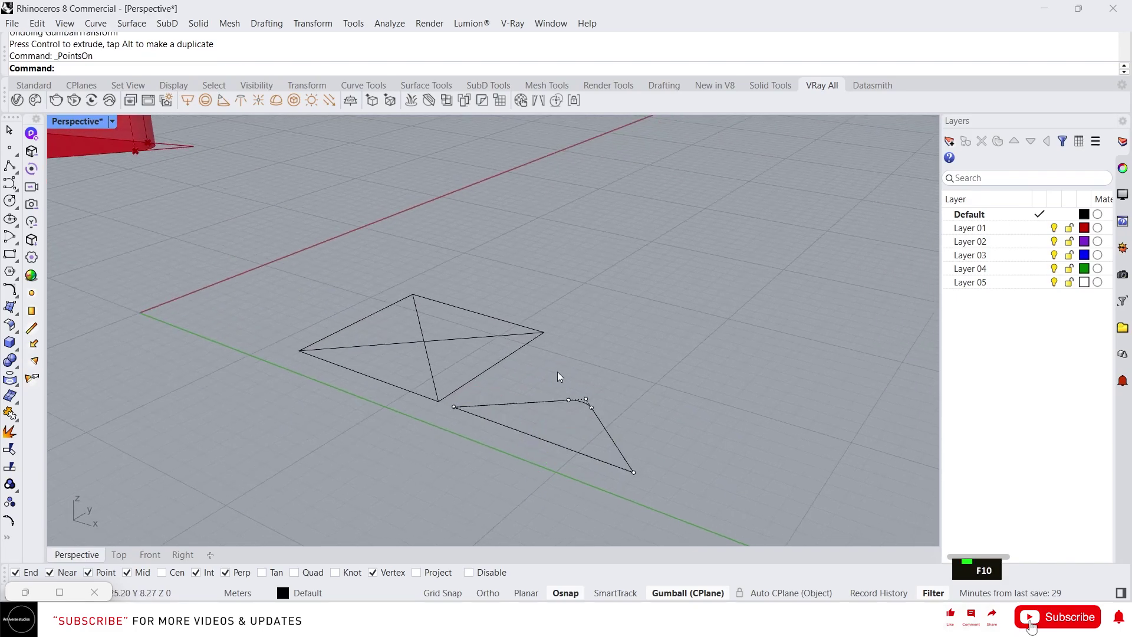
{"action": "left_click_drag", "start_coordinate": [628, 415], "coordinate": [628, 415]}
{"action": "right_click_drag", "start_coordinate": [628, 415], "coordinate": [592, 358]}
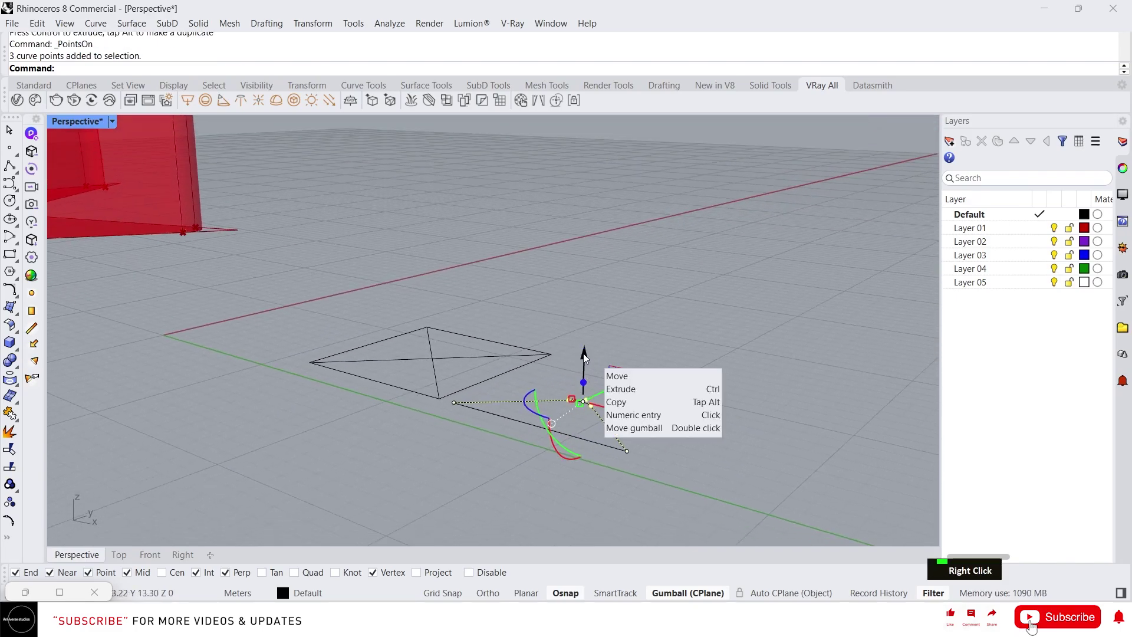
{"action": "left_click", "coordinate": [583, 353]}
{"action": "type", "text": ".4"}
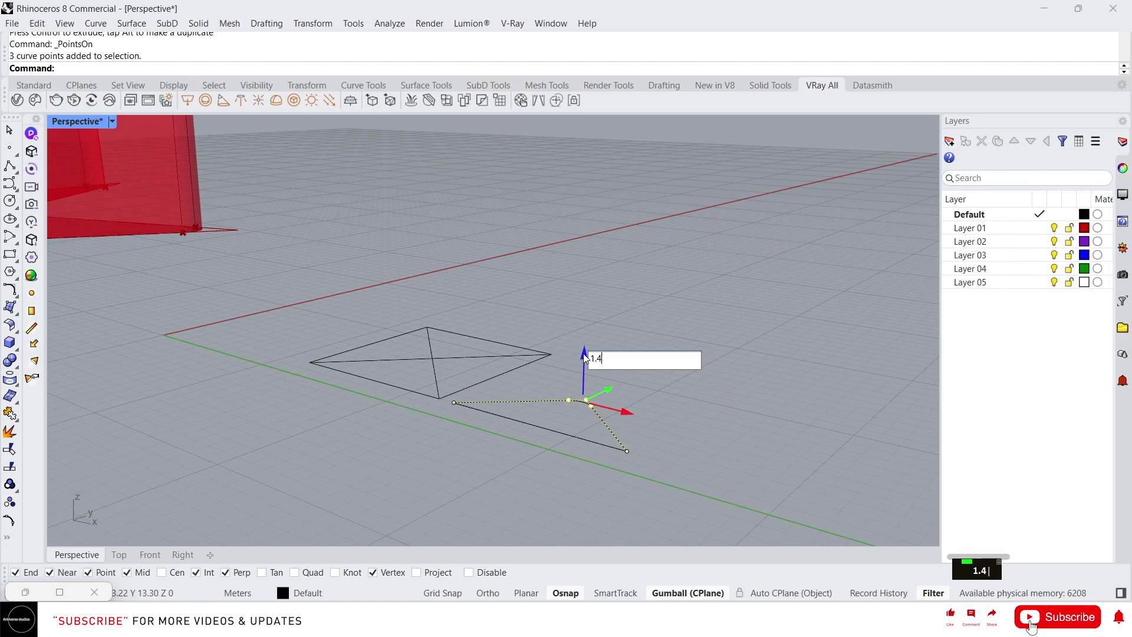
{"action": "key", "text": "Return"}
{"action": "right_click_drag", "start_coordinate": [584, 354], "coordinate": [643, 355]}
{"action": "scroll", "coordinate": [633, 408], "scroll_direction": "up", "scroll_amount": 2}
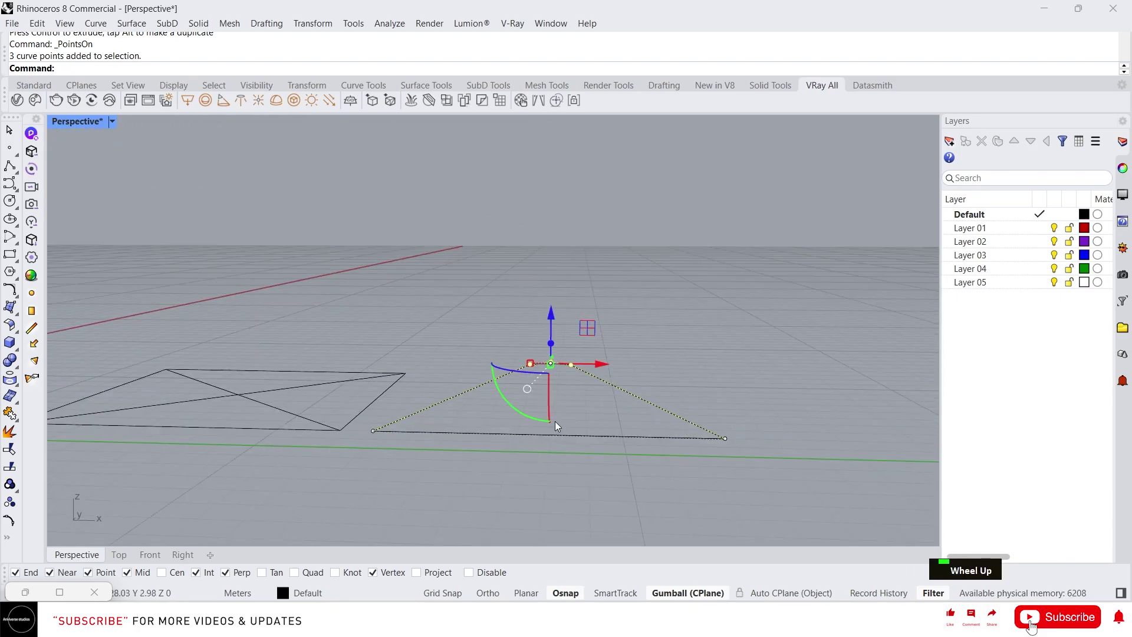
Fillet both base corners of the raised triangle with a radius of 0.25
{"action": "key", "text": "Escape"}
{"action": "key", "text": "Escape"}
{"action": "type", "text": "f"}
{"action": "key", "text": "Return"}
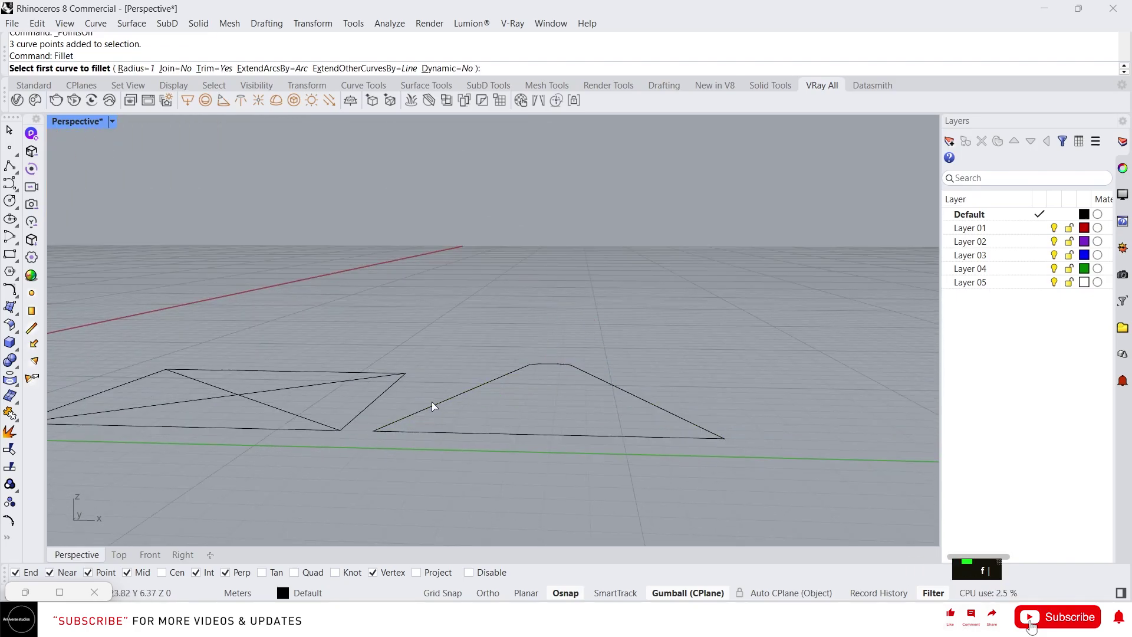
{"action": "type", "text": "0.25"}
{"action": "key", "text": "Return"}
{"action": "left_click", "coordinate": [402, 419]}
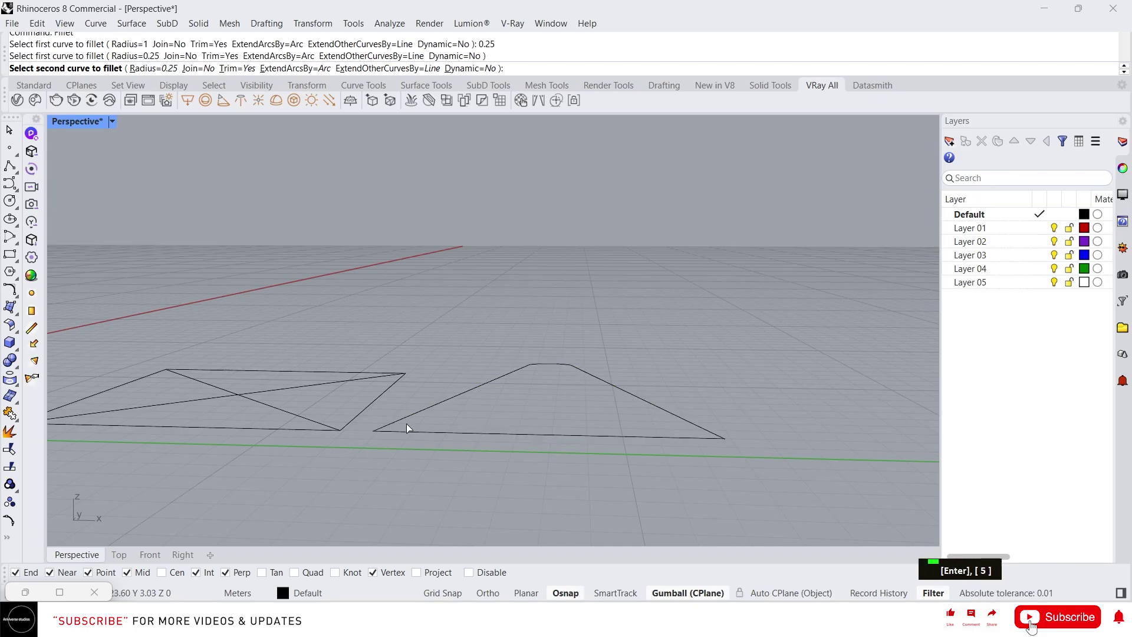
{"action": "left_click", "coordinate": [418, 435]}
{"action": "key", "text": "space"}
{"action": "left_click", "coordinate": [676, 437]}
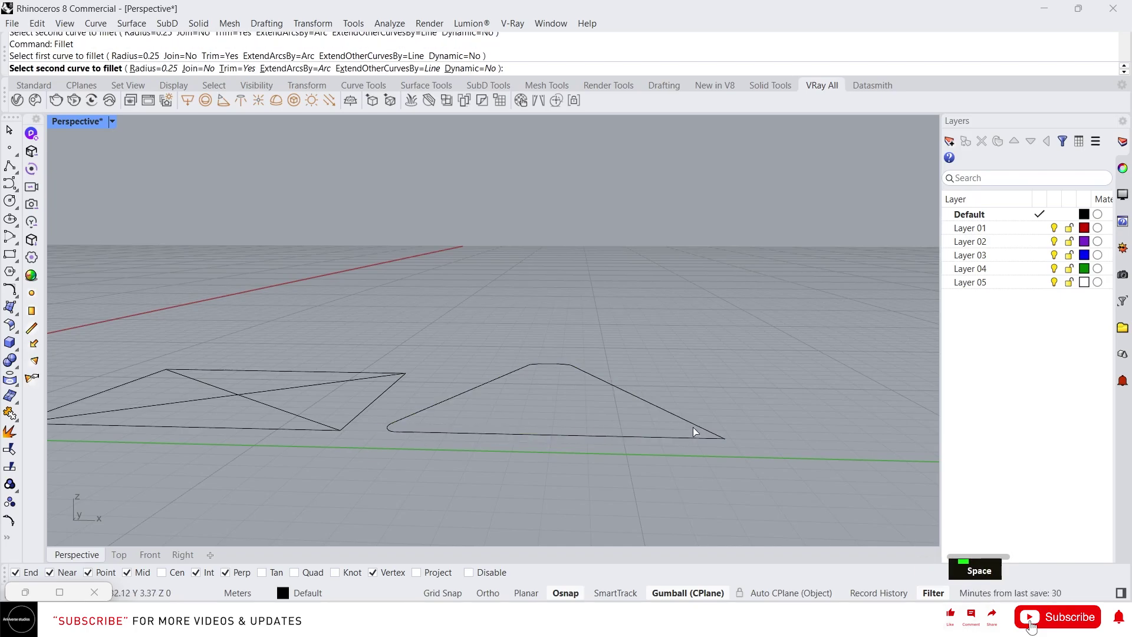
{"action": "left_click", "coordinate": [694, 425]}
Select all segments of the filleted raised triangle and join them into one closed curve
{"action": "left_click_drag", "start_coordinate": [756, 472], "coordinate": [497, 311]}
{"action": "right_click_drag", "start_coordinate": [497, 311], "coordinate": [595, 436]}
{"action": "key", "text": "Escape"}
{"action": "key", "text": "Escape"}
{"action": "left_click_drag", "start_coordinate": [324, 341], "coordinate": [708, 412]}
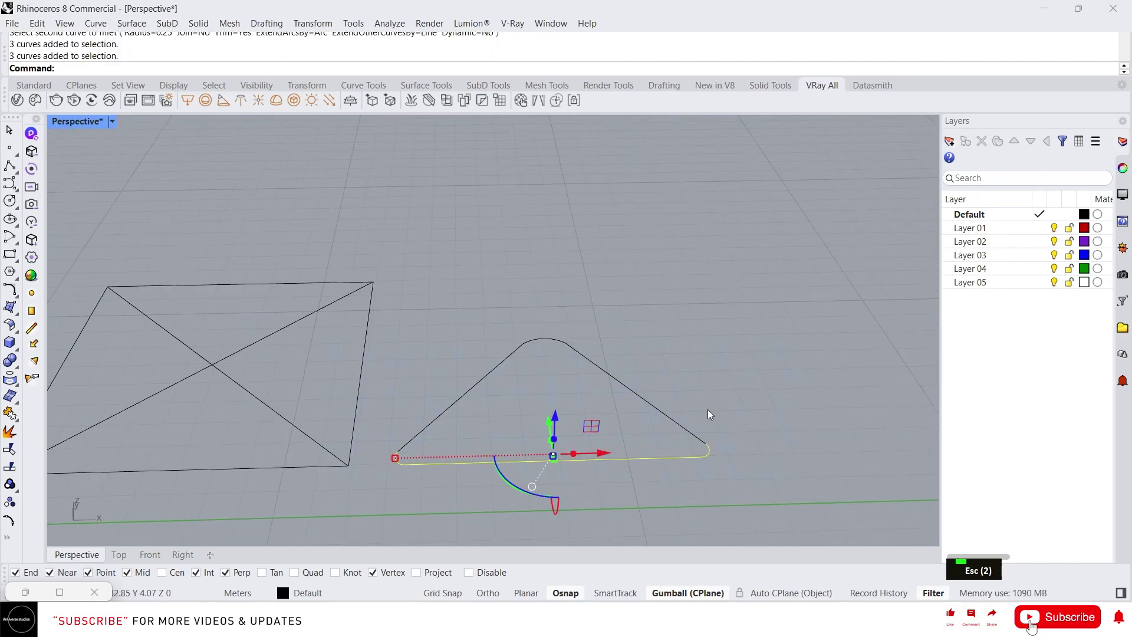
{"action": "left_click_drag", "start_coordinate": [747, 525], "coordinate": [393, 309]}
{"action": "type", "text": "j"}
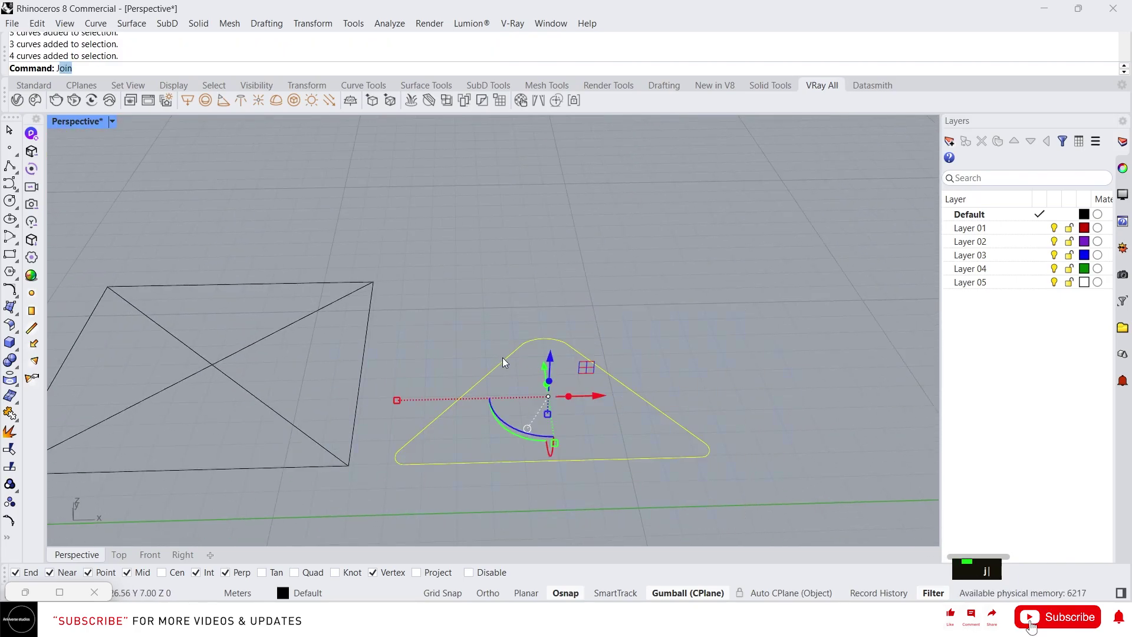
{"action": "key", "text": "Return"}
Fill the closed triangle curve with a Patch surface using 2 U spans and 2 V spans
{"action": "type", "text": "p"}
{"action": "key", "text": "Return"}
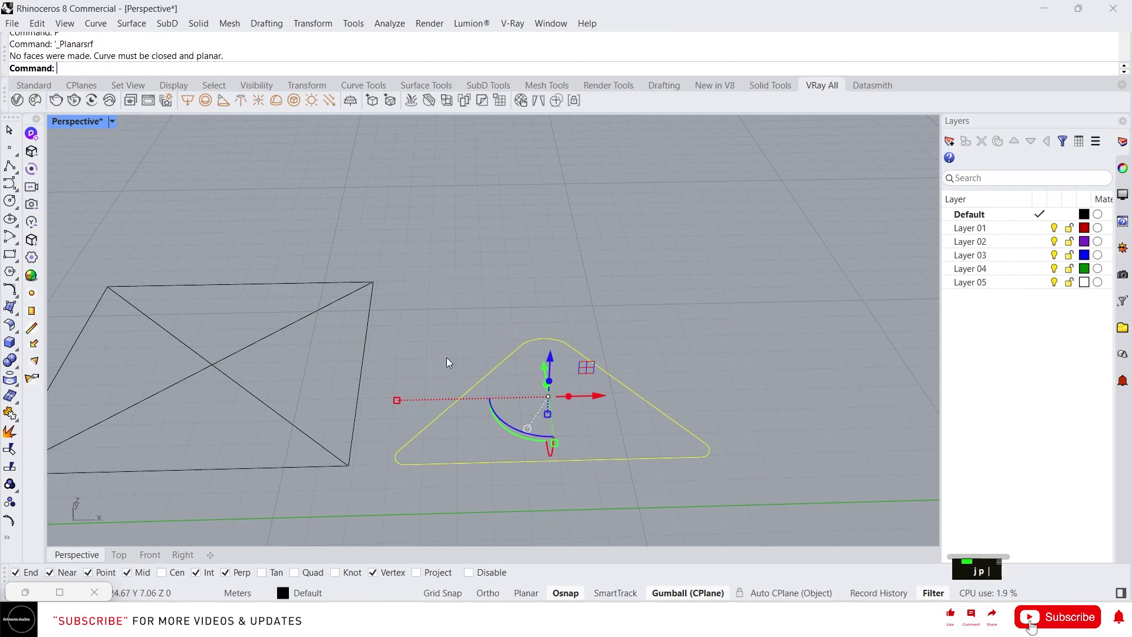
{"action": "type", "text": "pa"}
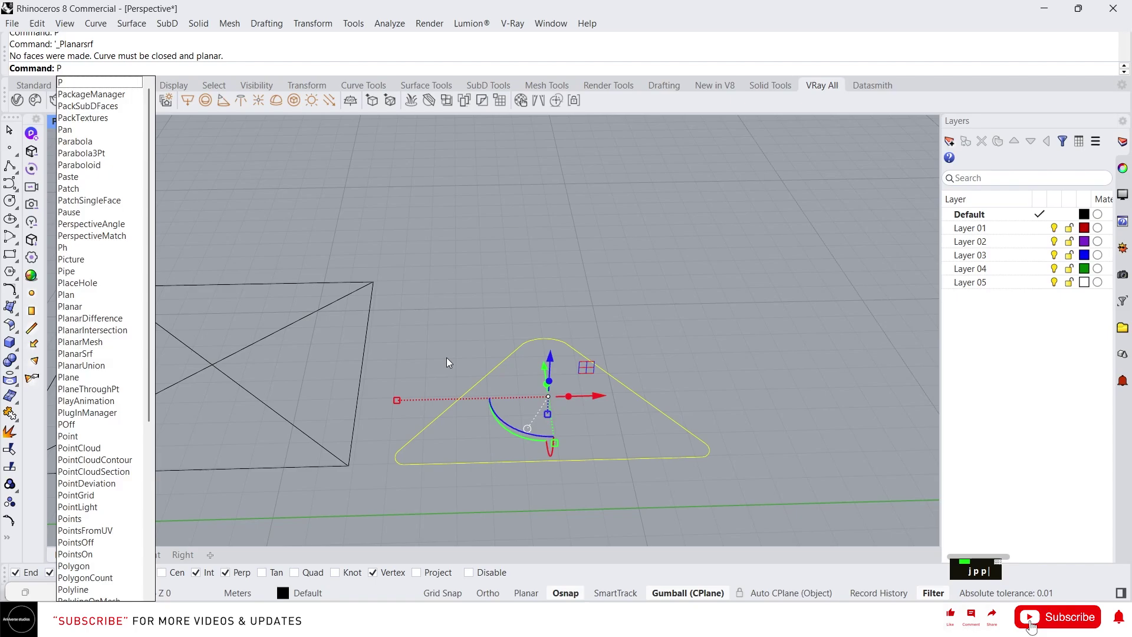
{"action": "type", "text": "tch"}
{"action": "key", "text": "Return"}
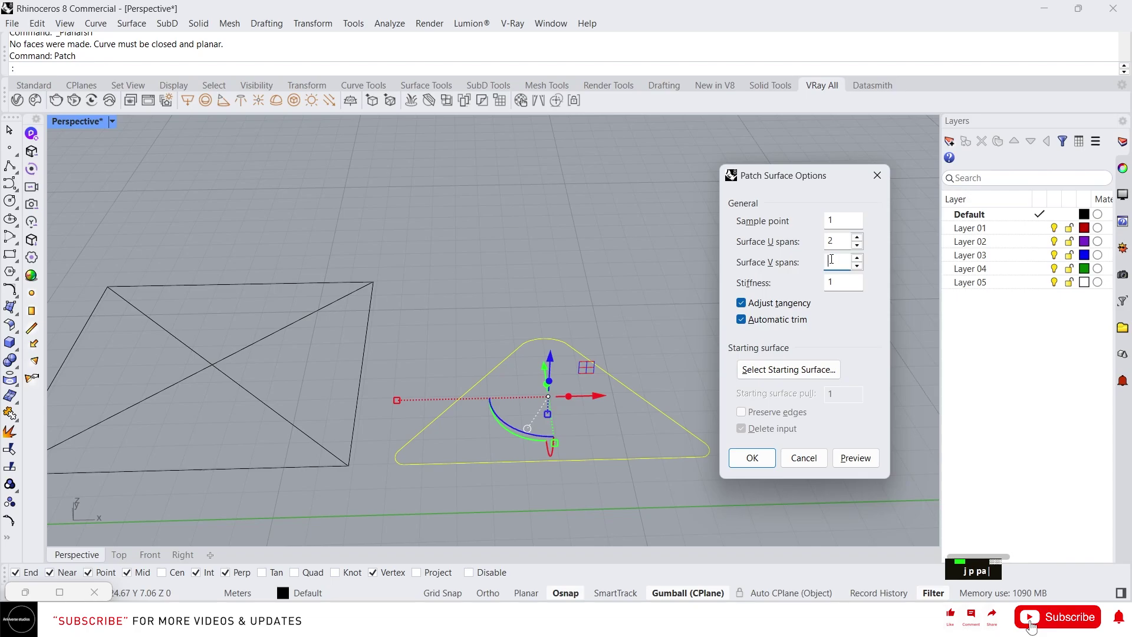
{"action": "type", "text": "2"}
{"action": "left_click", "coordinate": [753, 458]}
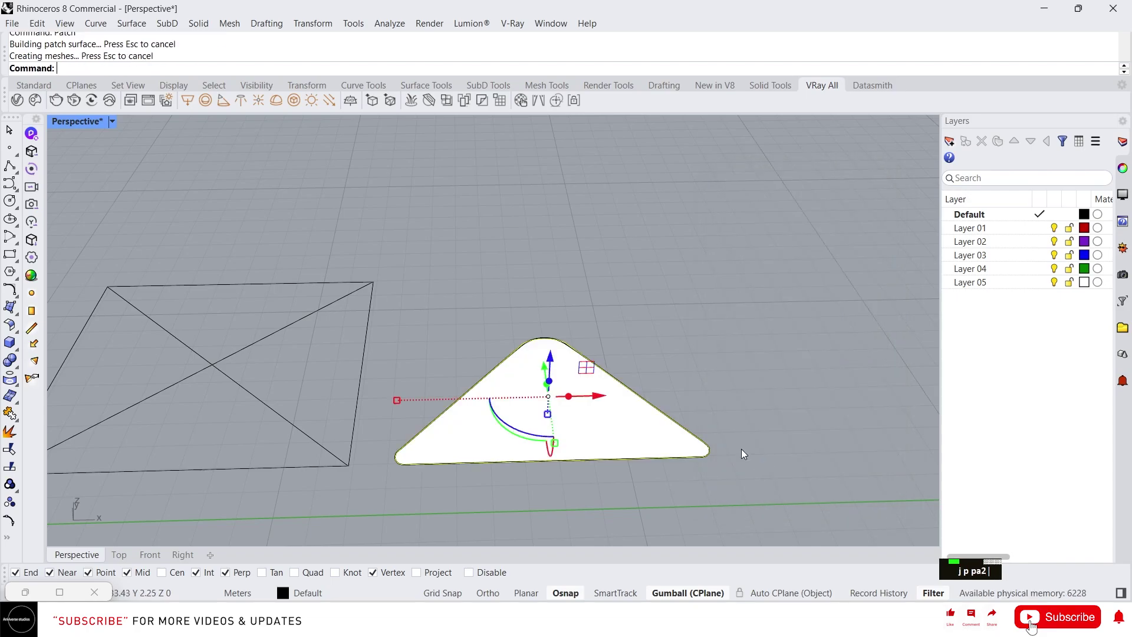
{"action": "right_click_drag", "start_coordinate": [741, 448], "coordinate": [698, 393]}
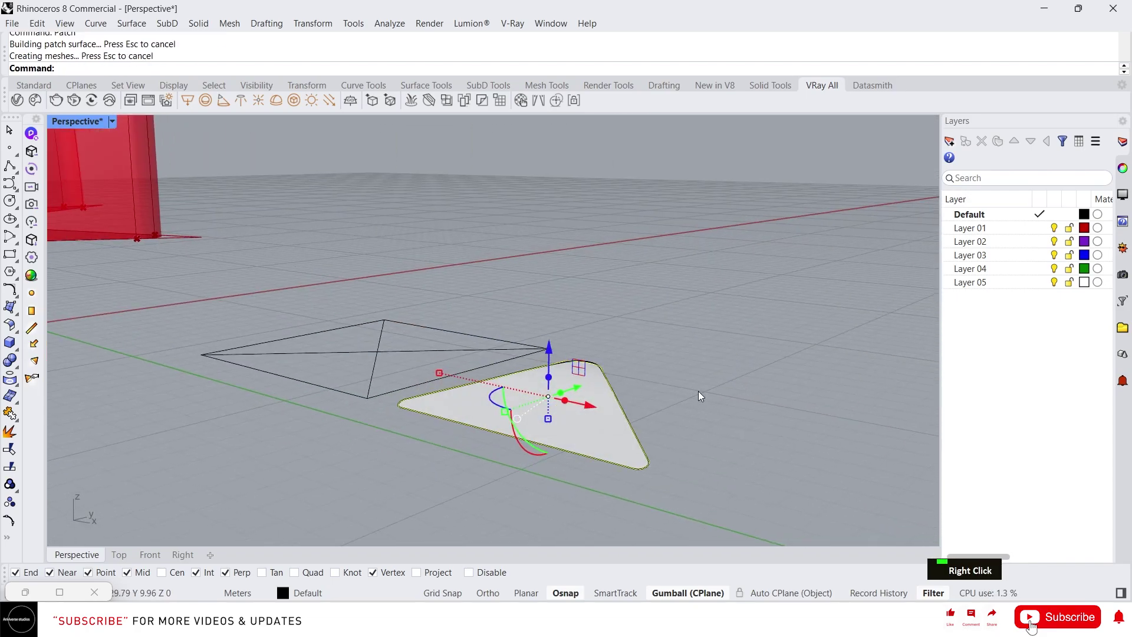
Offset the triangular patch surface upward by 0.5 as a solid with OffsetSrf
{"action": "scroll", "coordinate": [701, 393], "scroll_direction": "up", "scroll_amount": 2}
{"action": "double_click", "coordinate": [574, 399]}
{"action": "mouse_move", "coordinate": [573, 399]}
{"action": "right_mouse_down"}
{"action": "mouse_move", "coordinate": [598, 377]}
{"action": "mouse_move", "coordinate": [581, 396]}
{"action": "mouse_move", "coordinate": [561, 394]}
{"action": "right_mouse_up"}
{"action": "type", "text": "off"}
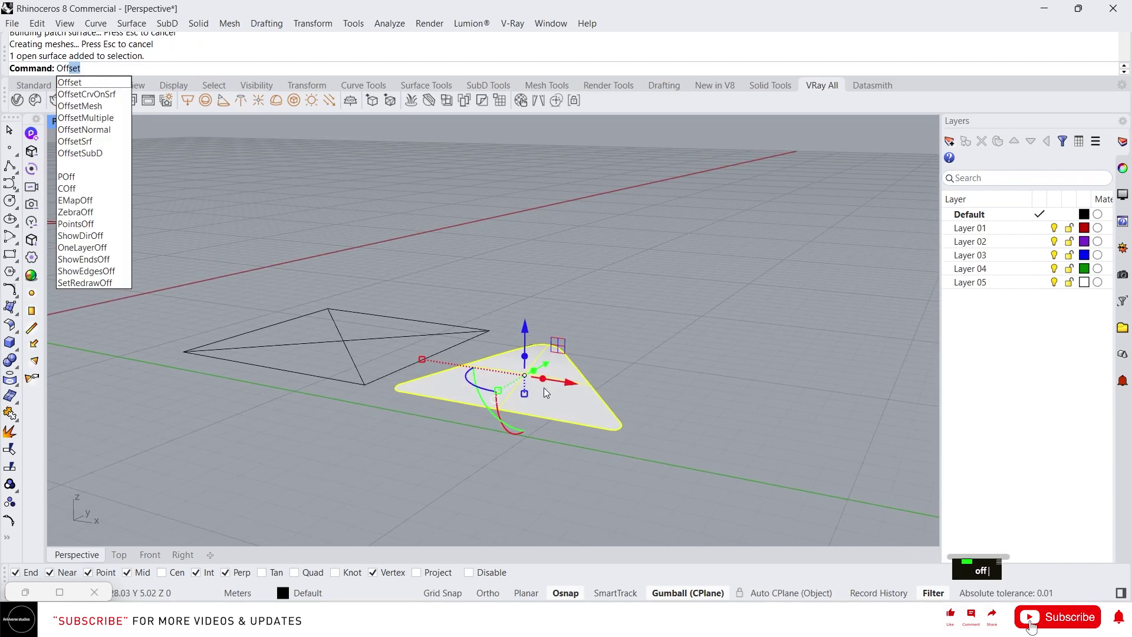
{"action": "key", "text": "Return"}
{"action": "key", "text": "Escape"}
{"action": "type", "text": "off"}
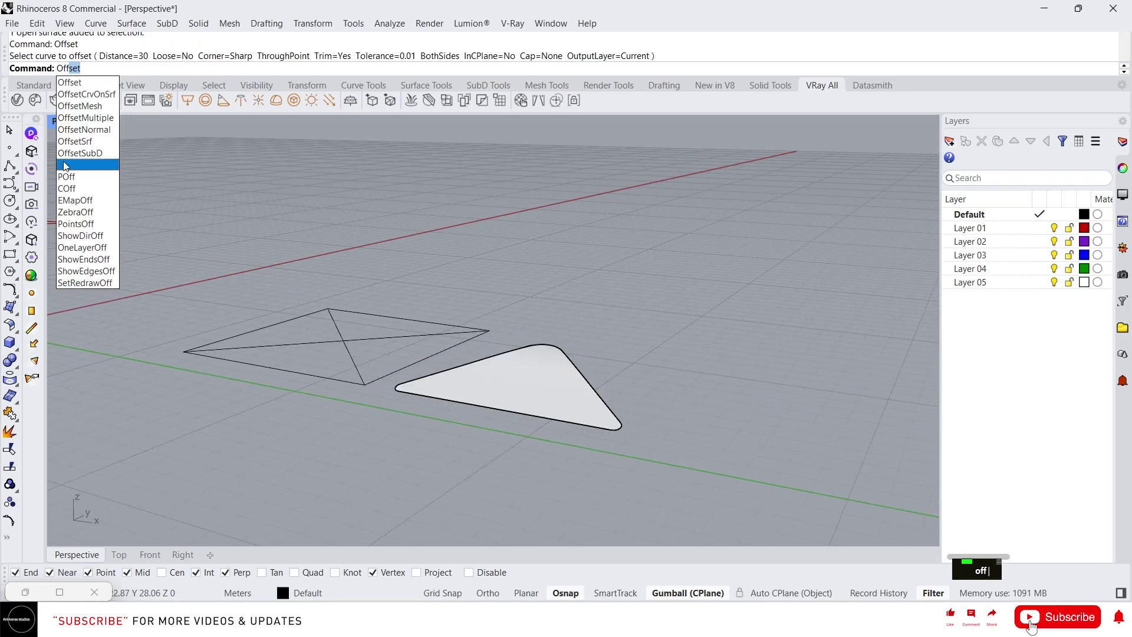
{"action": "left_click", "coordinate": [79, 142]}
{"action": "left_click", "coordinate": [532, 379]}
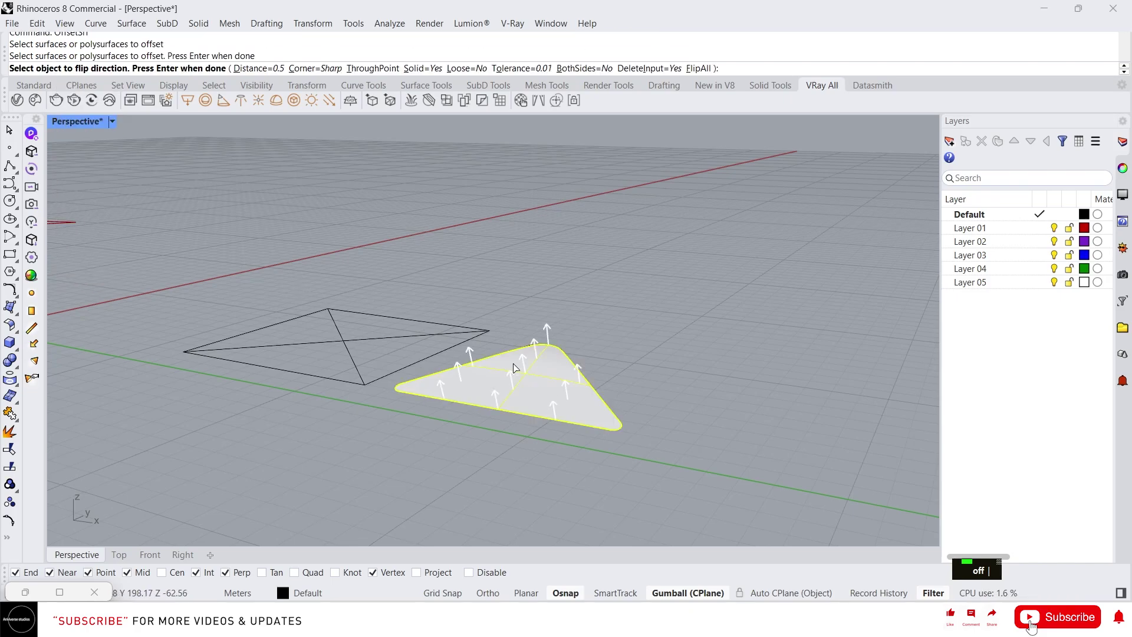
{"action": "key", "text": "Return"}
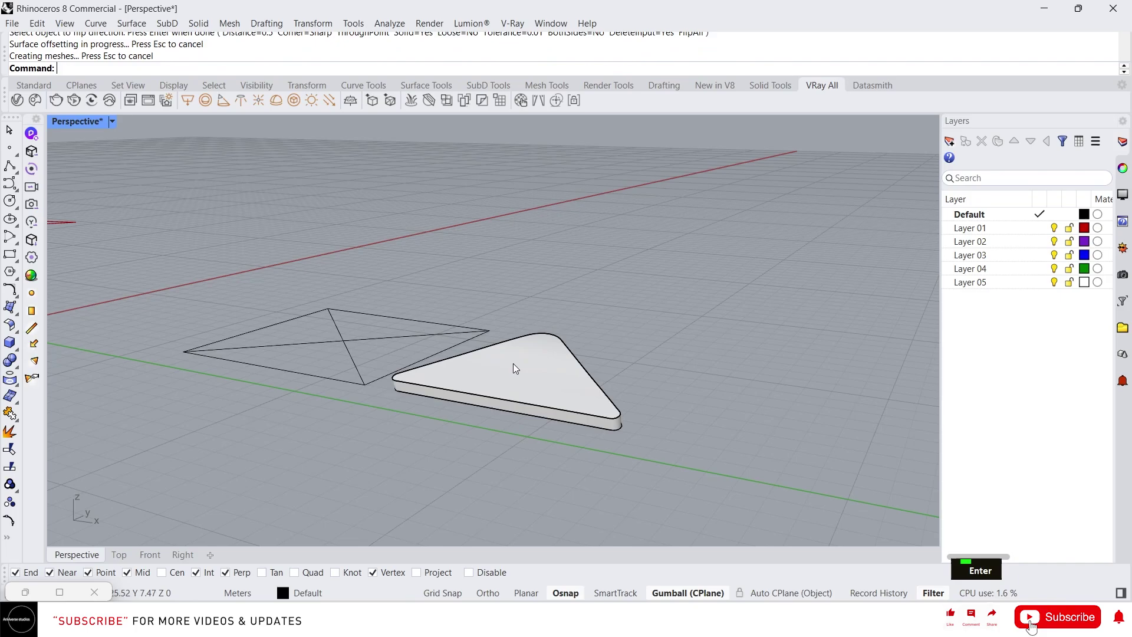
Move the solid triangular panel from the midpoint of its base edge to the midpoint of the square's matching edge
{"action": "right_click_drag", "start_coordinate": [513, 363], "coordinate": [546, 358]}
{"action": "scroll", "coordinate": [628, 455], "scroll_direction": "up", "scroll_amount": 5}
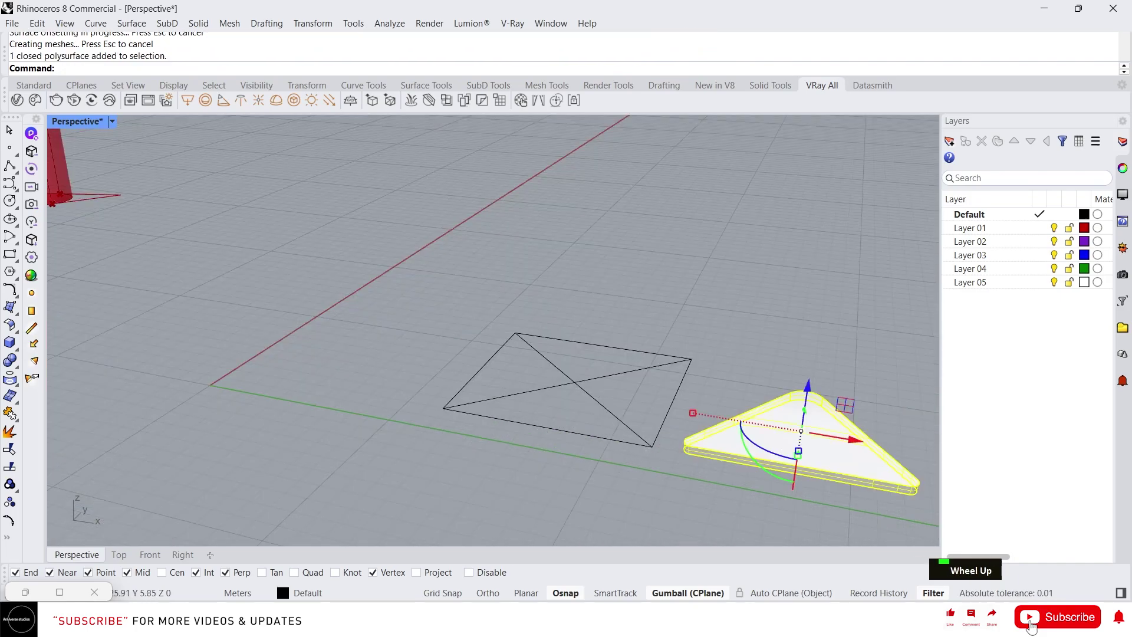
{"action": "type", "text": "m"}
{"action": "key", "text": "Return"}
{"action": "left_click", "coordinate": [796, 474]}
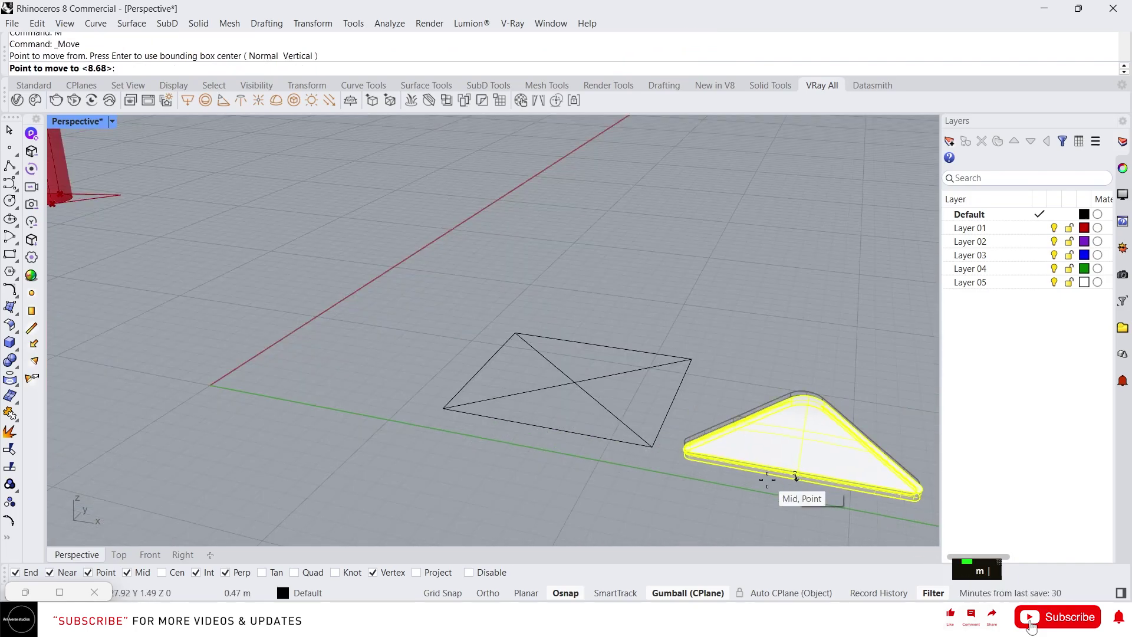
{"action": "left_click", "coordinate": [543, 436]}
Rotate copies of the triangular panel about the square's center onto its other three sides
{"action": "right_click_drag", "start_coordinate": [542, 436], "coordinate": [575, 418]}
{"action": "type", "text": "r"}
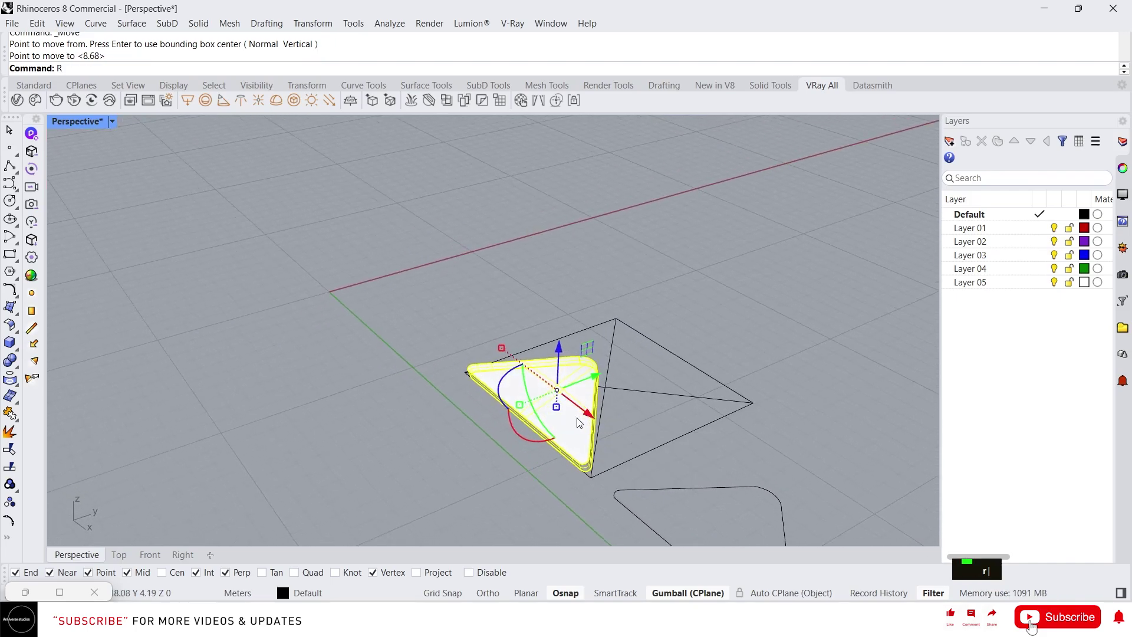
{"action": "key", "text": "space"}
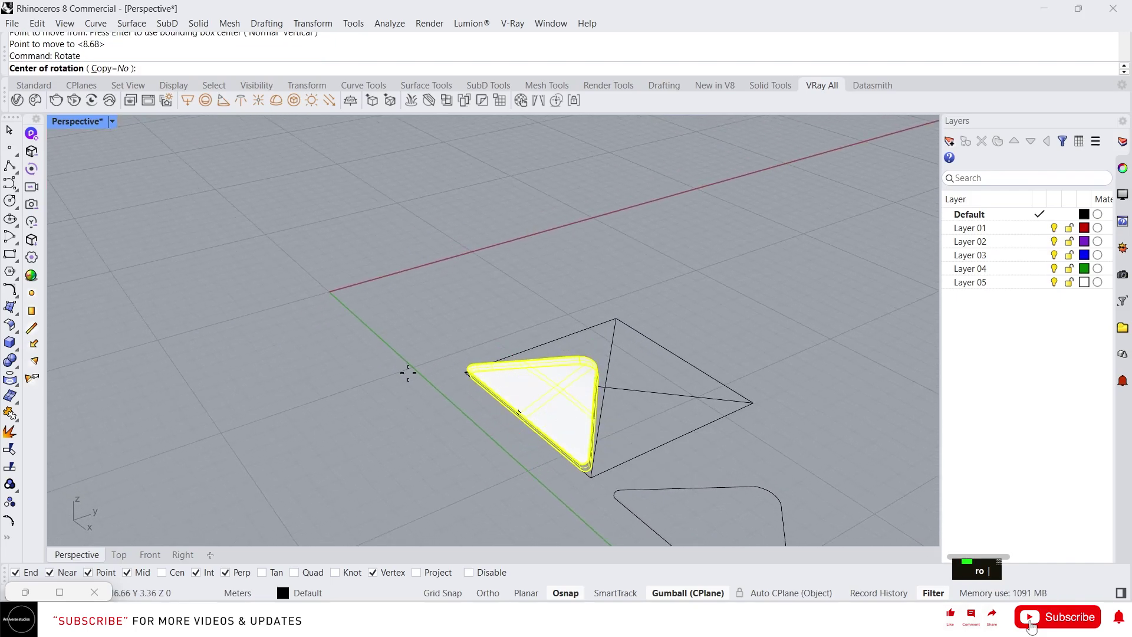
{"action": "left_click", "coordinate": [98, 70]}
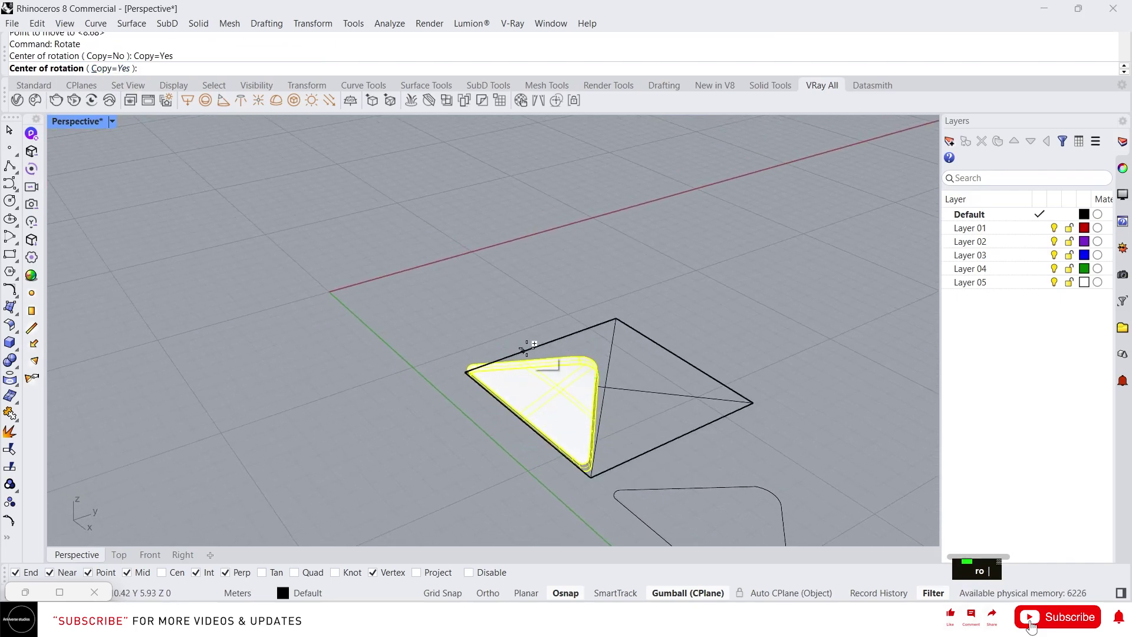
{"action": "left_click", "coordinate": [605, 386]}
{"action": "left_click", "coordinate": [521, 421]}
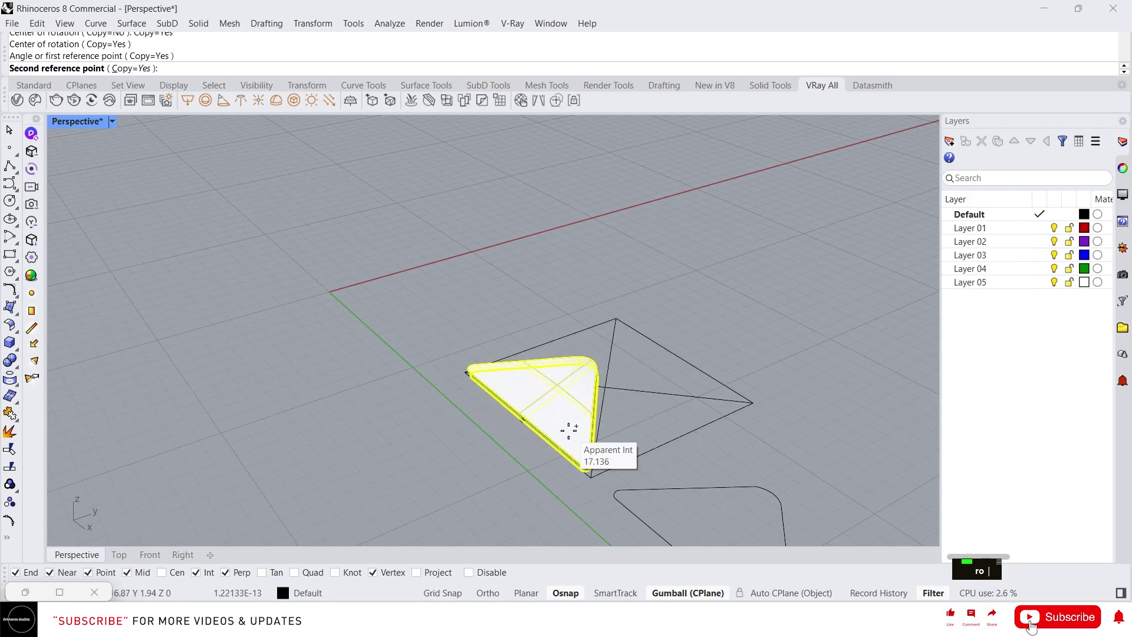
{"action": "left_click", "coordinate": [680, 438]}
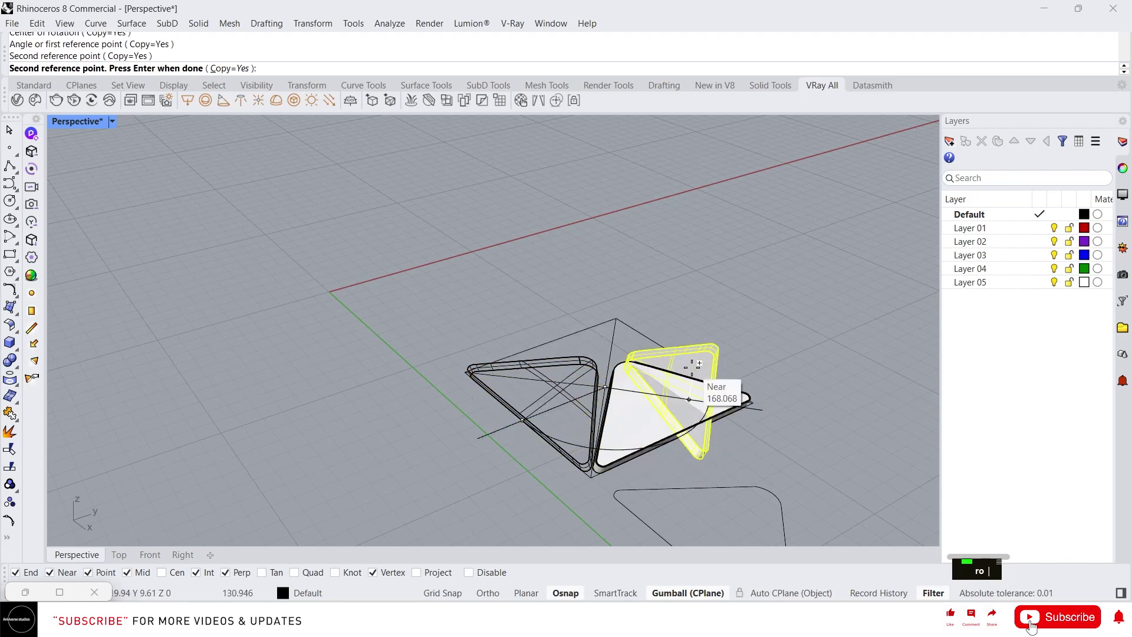
{"action": "left_click", "coordinate": [681, 356]}
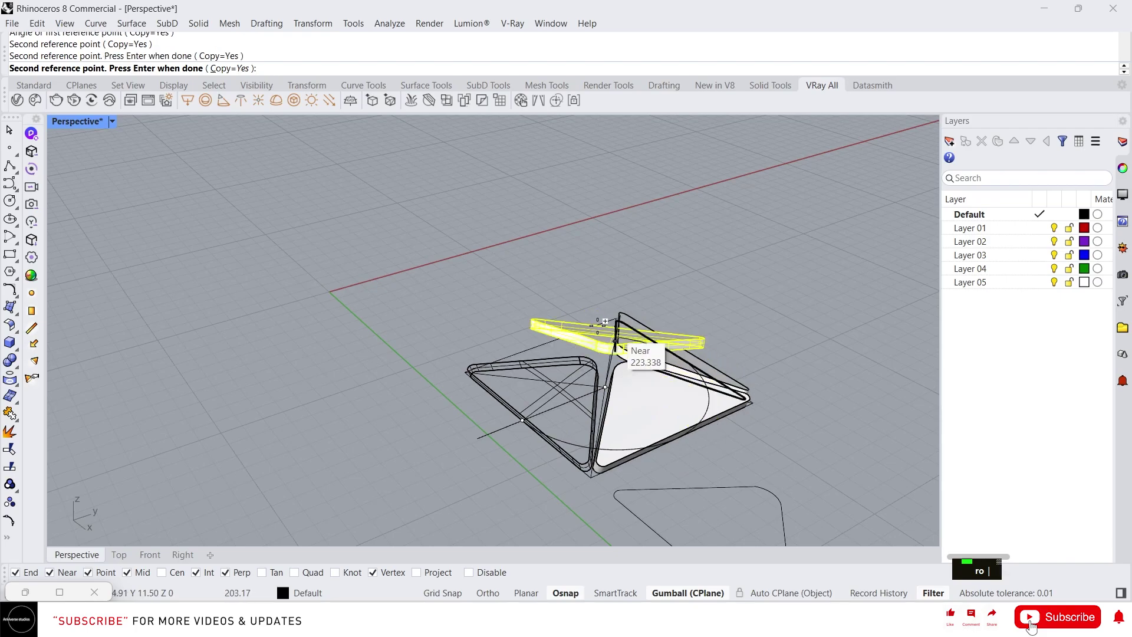
{"action": "left_click", "coordinate": [557, 340]}
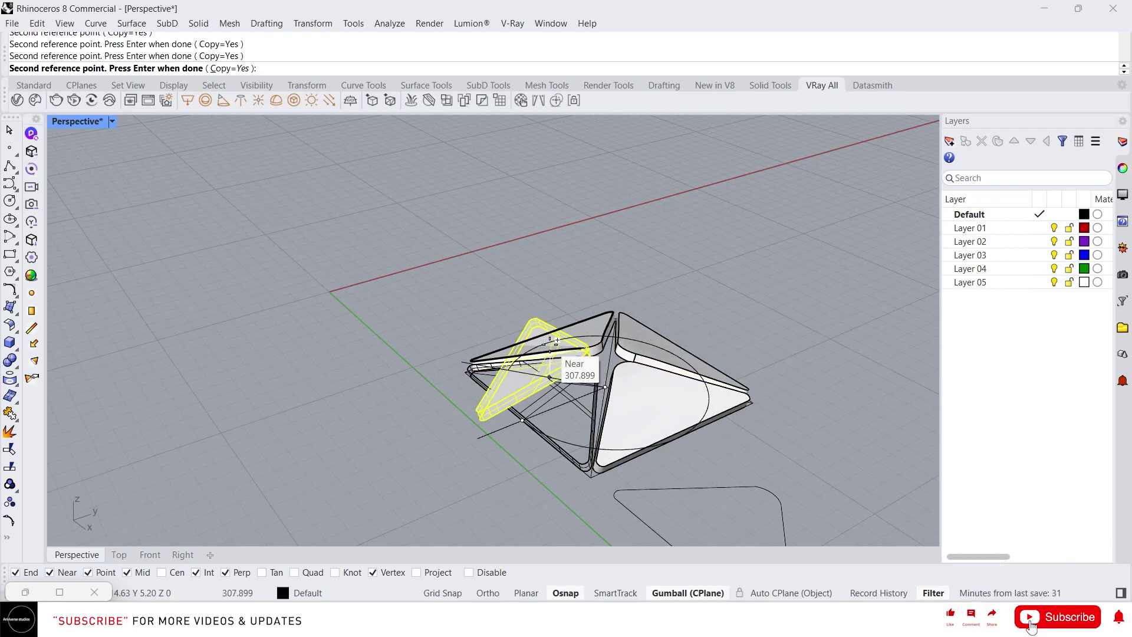
{"action": "key", "text": "Escape"}
{"action": "key", "text": "Escape"}
{"action": "key", "text": "Escape"}
Select the four triangular panels and move them together along X, clear of the square and the triangle curve
{"action": "left_click", "coordinate": [571, 338]}
{"action": "right_click_drag", "start_coordinate": [572, 338], "coordinate": [678, 378]}
{"action": "scroll", "coordinate": [678, 377], "scroll_direction": "up", "scroll_amount": 1}
{"action": "scroll", "coordinate": [678, 377], "scroll_direction": "up", "scroll_amount": 2}
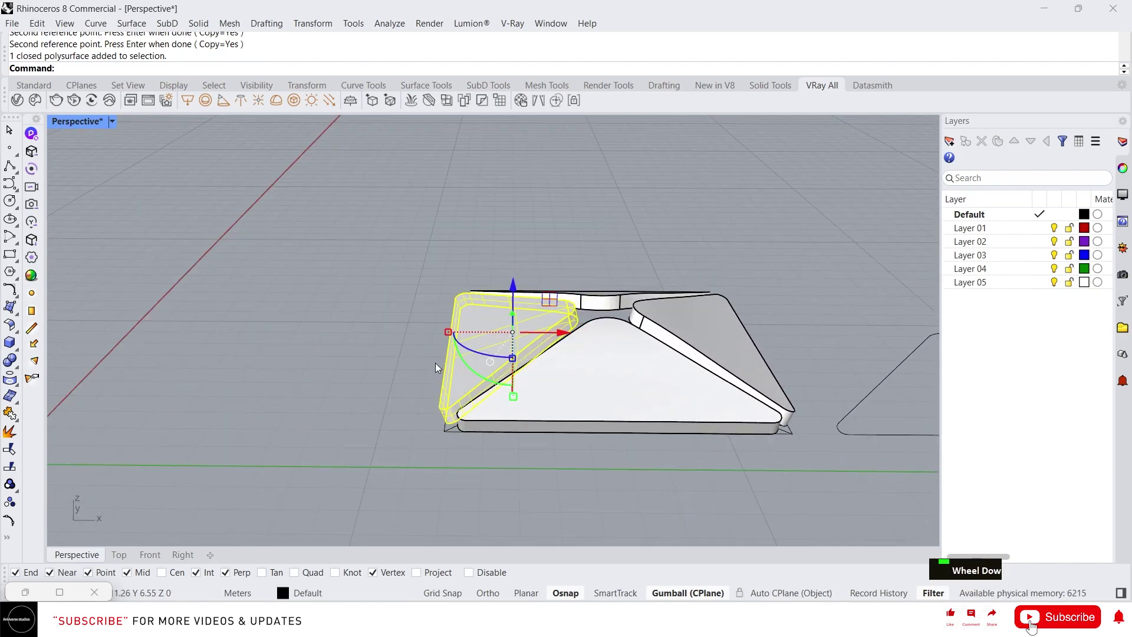
{"action": "scroll", "coordinate": [435, 362], "scroll_direction": "down", "scroll_amount": 3}
{"action": "scroll", "coordinate": [578, 308], "scroll_direction": "up", "scroll_amount": 2}
{"action": "key", "text": "Escape"}
{"action": "left_click", "coordinate": [476, 395]}
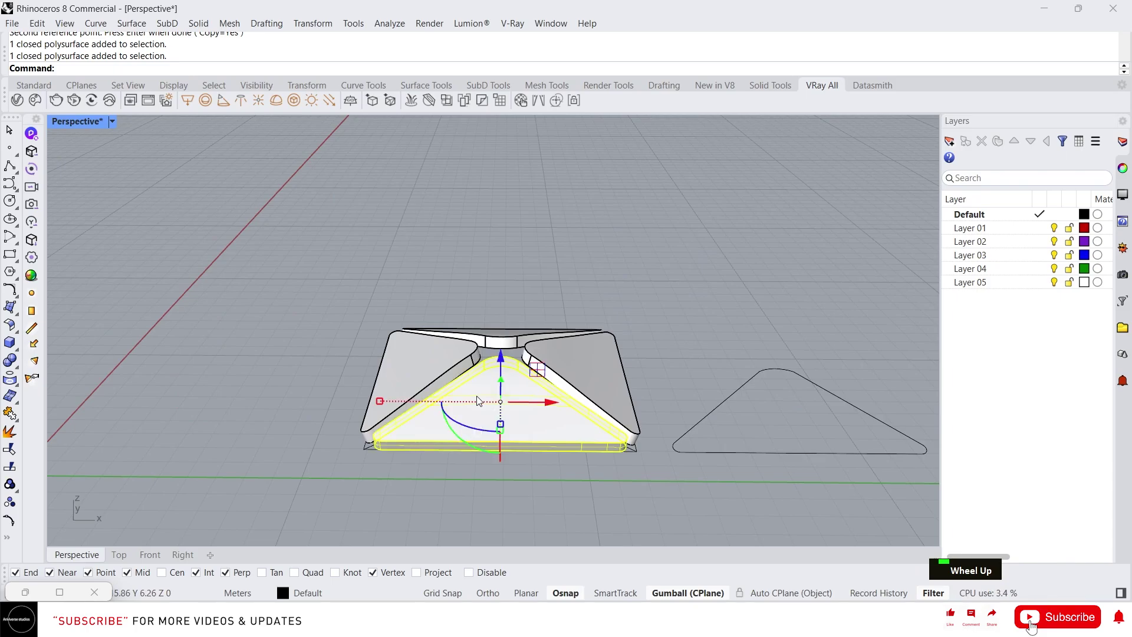
{"action": "left_click", "coordinate": [437, 353], "text": "shift"}
{"action": "right_click_drag", "start_coordinate": [553, 334], "coordinate": [589, 348]}
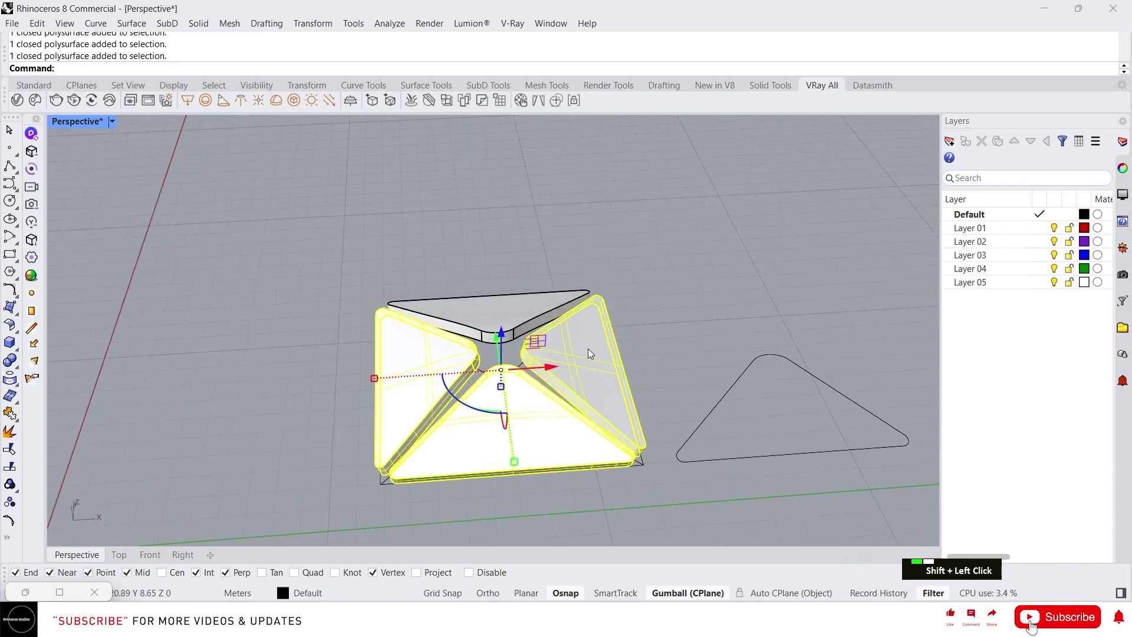
{"action": "scroll", "coordinate": [500, 307], "scroll_direction": "down", "scroll_amount": 3}
{"action": "left_click_drag", "start_coordinate": [589, 327], "coordinate": [767, 318]}
{"action": "right_click_drag", "start_coordinate": [766, 318], "coordinate": [660, 347]}
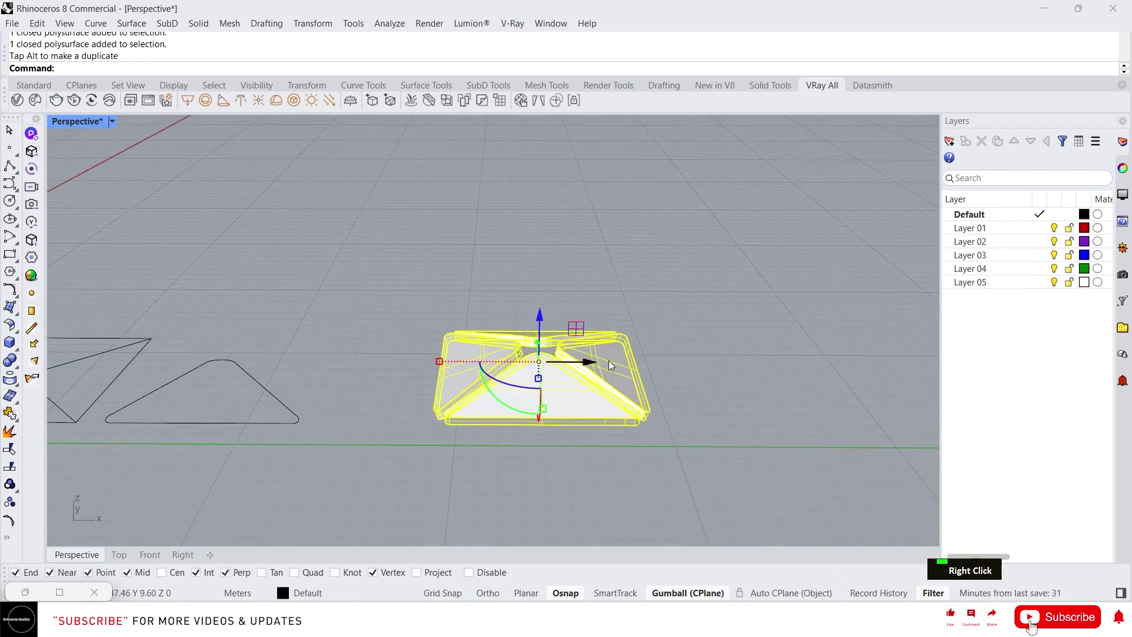
{"action": "left_click", "coordinate": [669, 376]}
{"action": "left_click", "coordinate": [553, 390]}
{"action": "right_click_drag", "start_coordinate": [553, 390], "coordinate": [687, 330]}
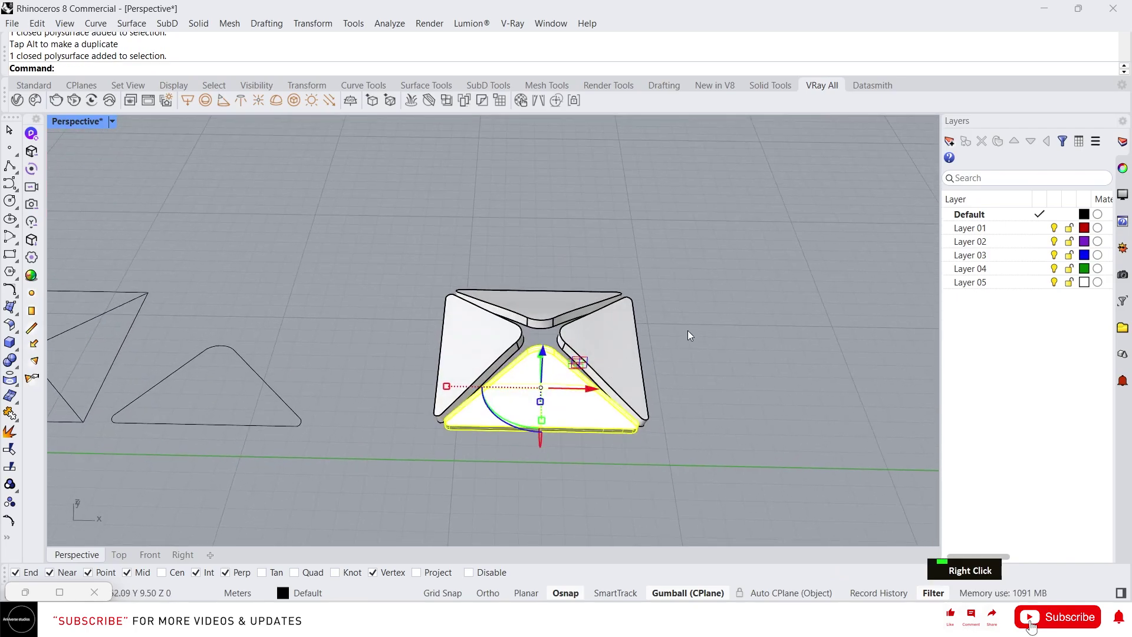
Reopen the Grasshopper definition and bring the twisted tower into view beside it
{"action": "scroll", "coordinate": [548, 411], "scroll_direction": "down", "scroll_amount": 5}
{"action": "right_click_drag", "start_coordinate": [549, 412], "coordinate": [557, 340]}
{"action": "scroll", "coordinate": [559, 359], "scroll_direction": "down", "scroll_amount": 3}
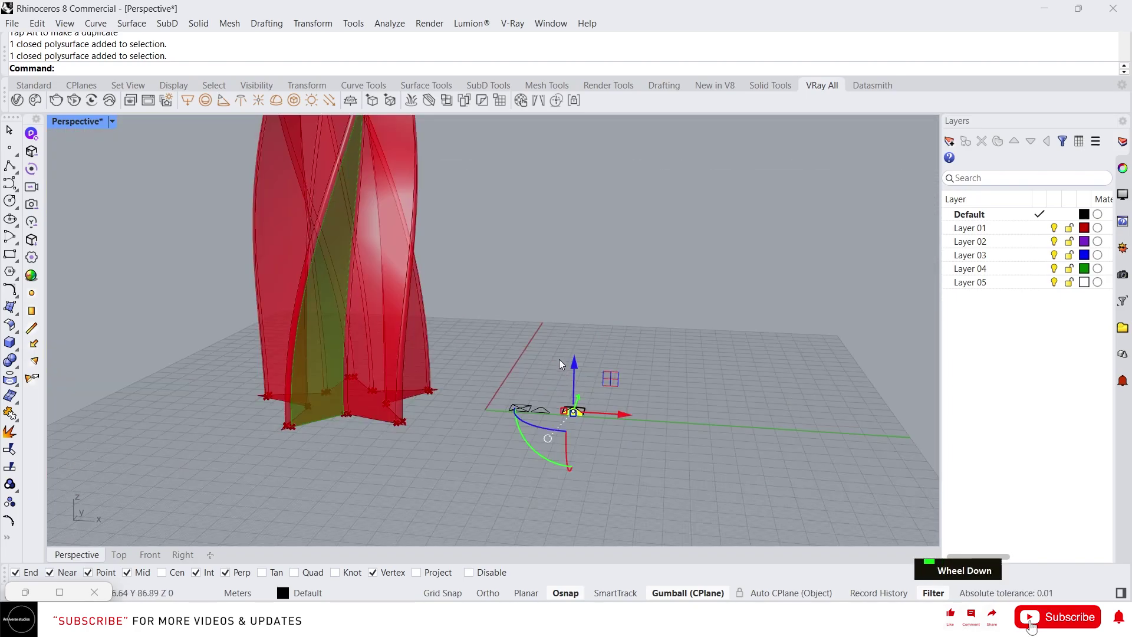
{"action": "scroll", "coordinate": [559, 360], "scroll_direction": "up", "scroll_amount": 5}
{"action": "type", "text": "gh"}
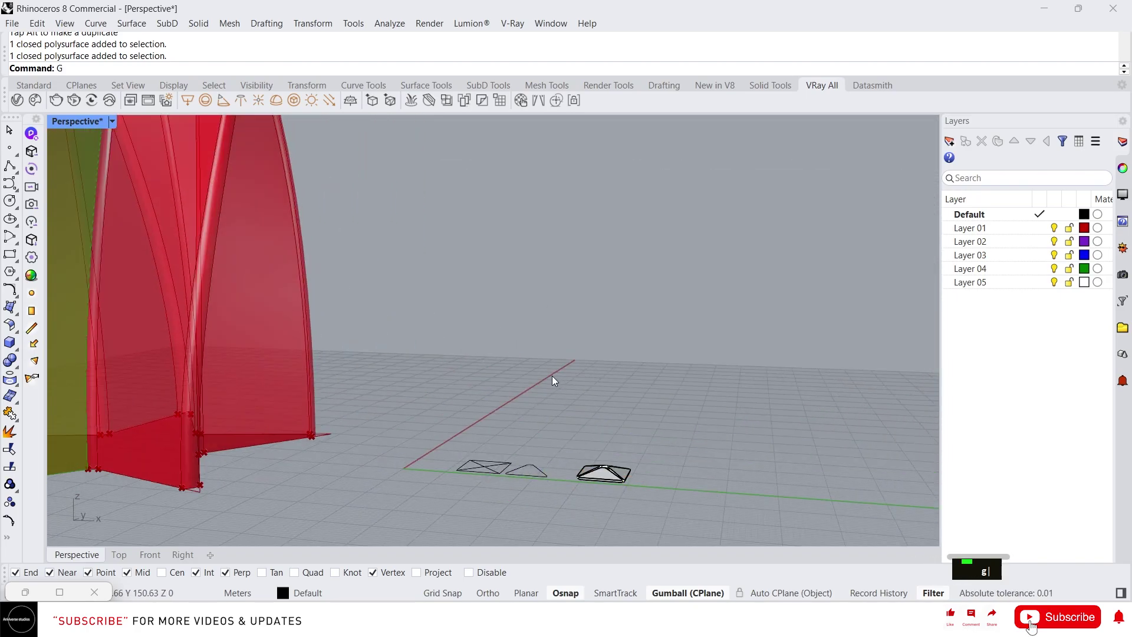
{"action": "key", "text": "Return"}
{"action": "scroll", "coordinate": [153, 286], "scroll_direction": "up", "scroll_amount": 5}
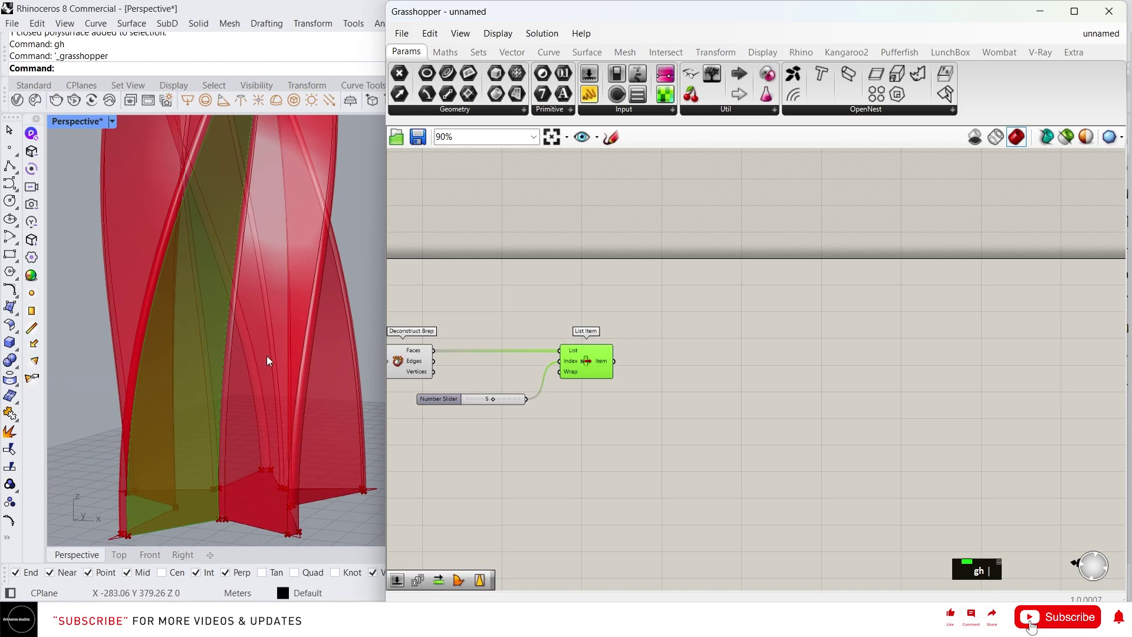
Add an Isotrim component and connect the List Item output to its Surface input
{"action": "double_click", "coordinate": [776, 346]}
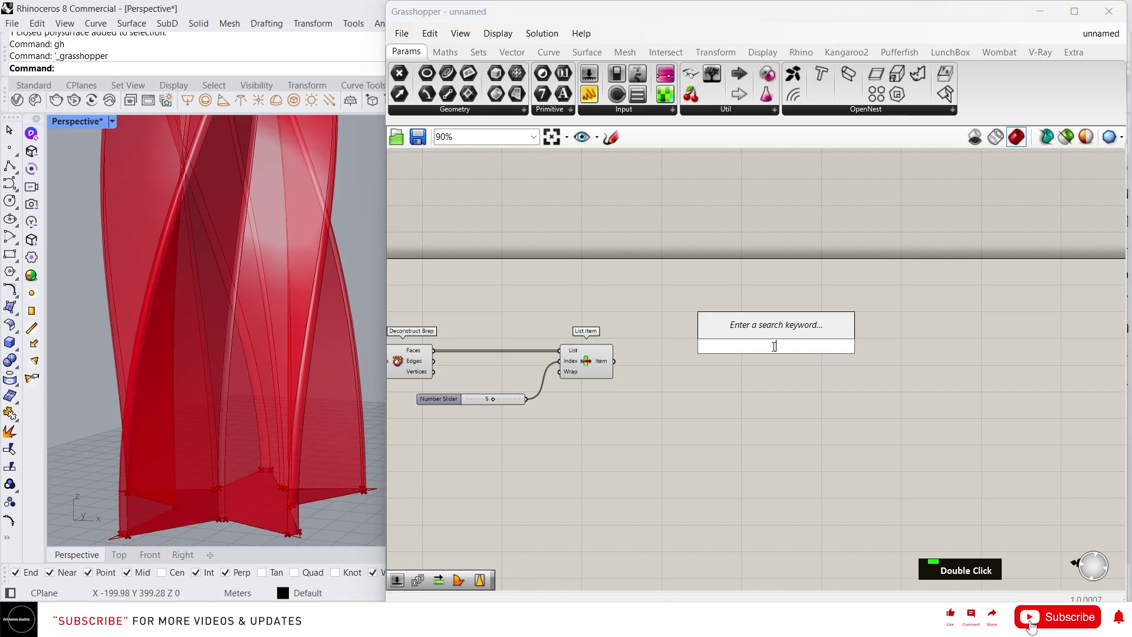
{"action": "type", "text": "iso"}
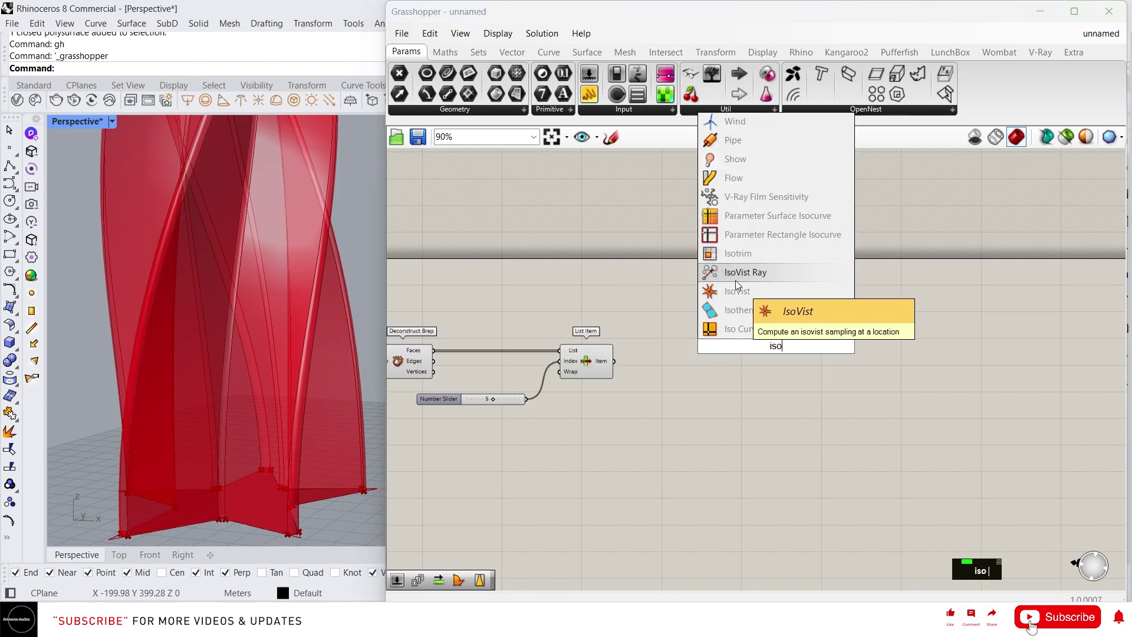
{"action": "left_click", "coordinate": [735, 251]}
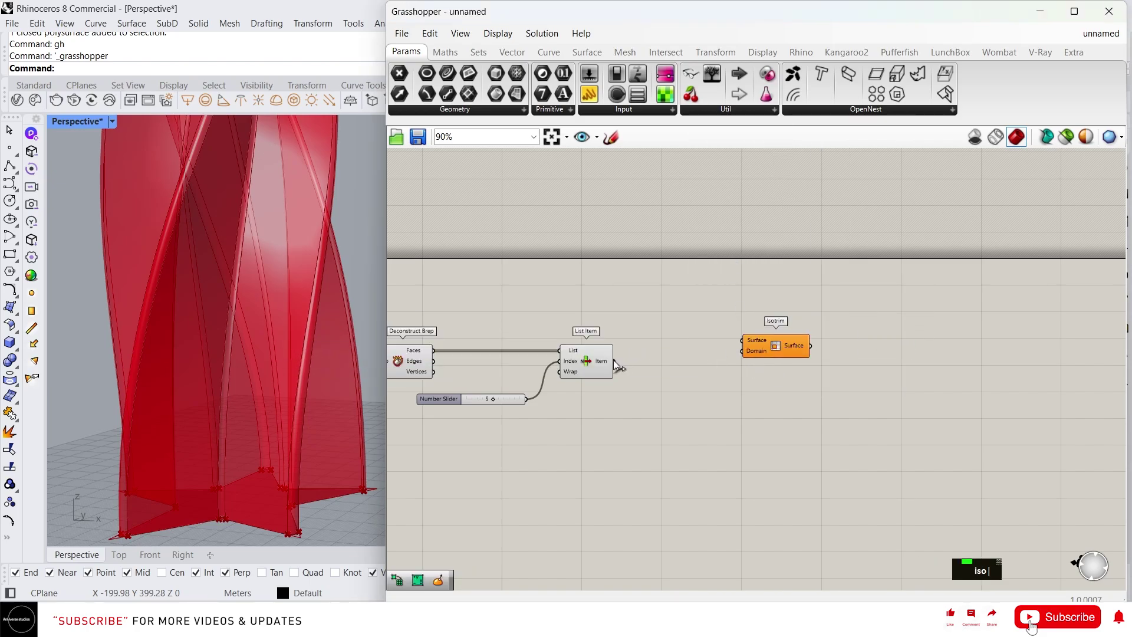
{"action": "left_click_drag", "start_coordinate": [614, 361], "coordinate": [772, 368]}
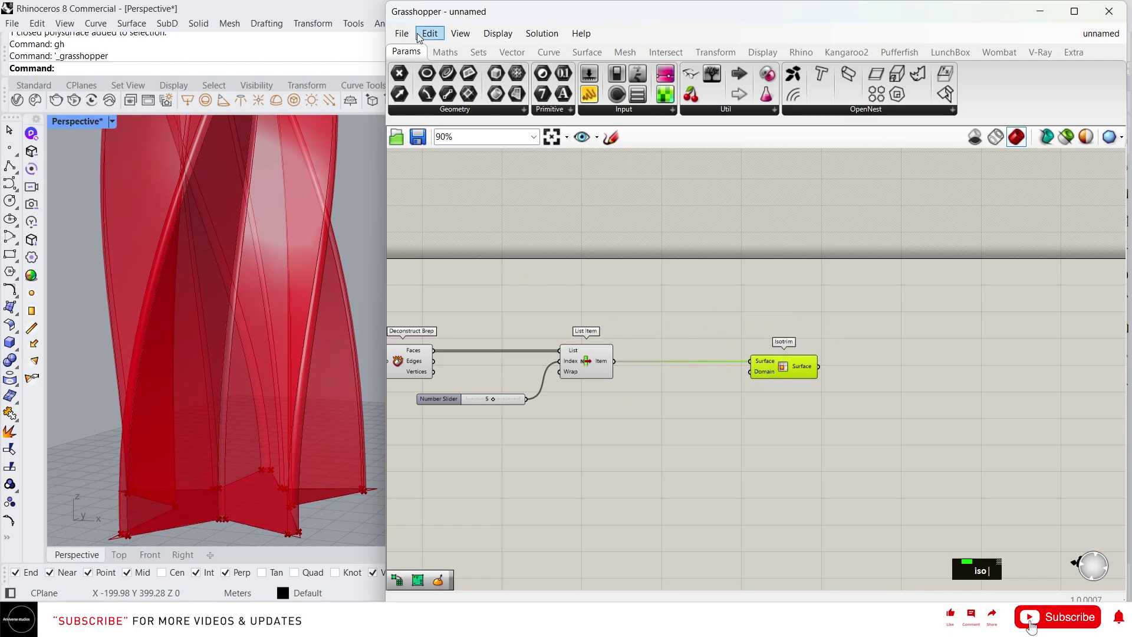
Add a Divide Domain² component and connect its Segments output to Isotrim's Domain input
{"action": "left_click", "coordinate": [673, 433]}
{"action": "double_click", "coordinate": [673, 432]}
{"action": "type", "text": "divi"}
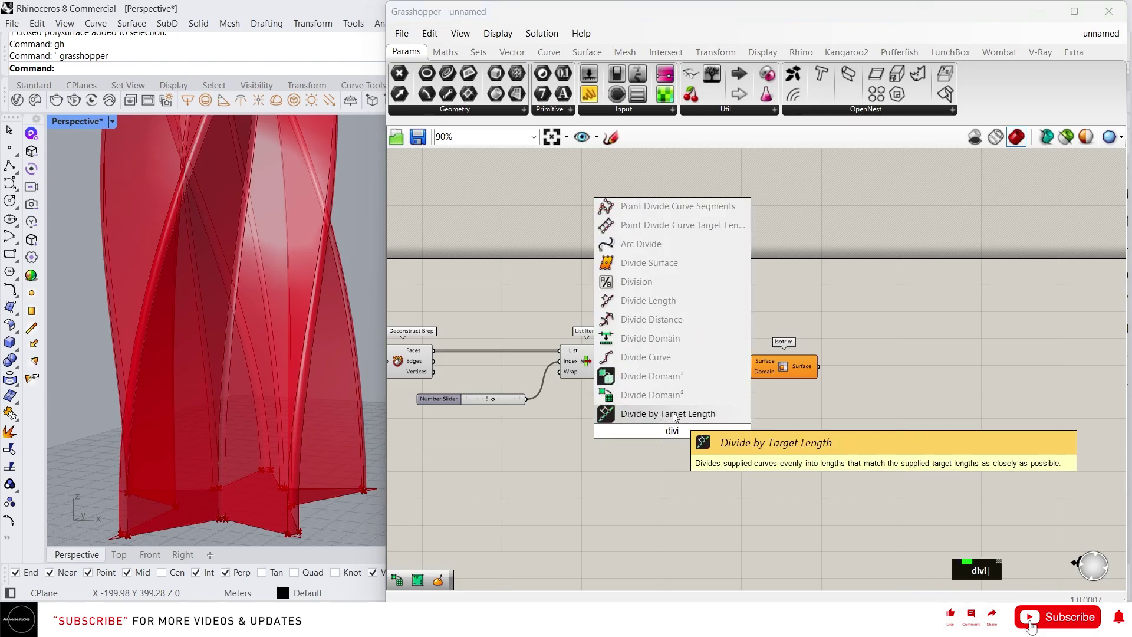
{"action": "left_click", "coordinate": [680, 394]}
{"action": "scroll", "coordinate": [695, 426], "scroll_direction": "up", "scroll_amount": 1}
{"action": "right_click_drag", "start_coordinate": [722, 455], "coordinate": [579, 400]}
{"action": "left_click_drag", "start_coordinate": [585, 401], "coordinate": [626, 334]}
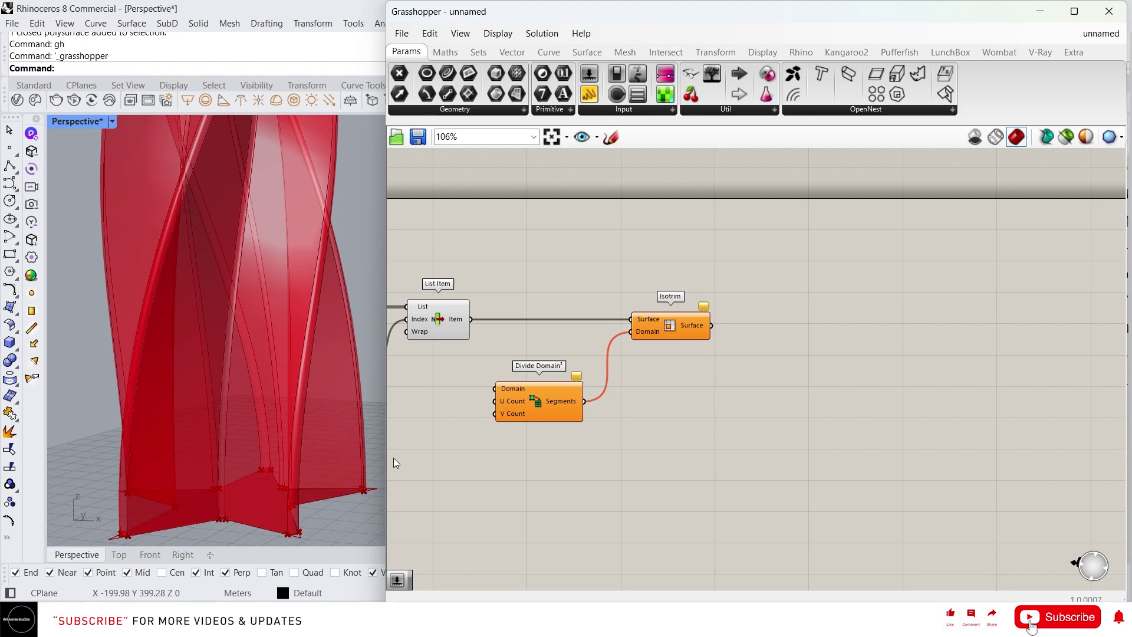
Add a number slider set to 4 and connect it to Divide Domain²'s U Count input
{"action": "double_click", "coordinate": [455, 414]}
{"action": "type", "text": "4"}
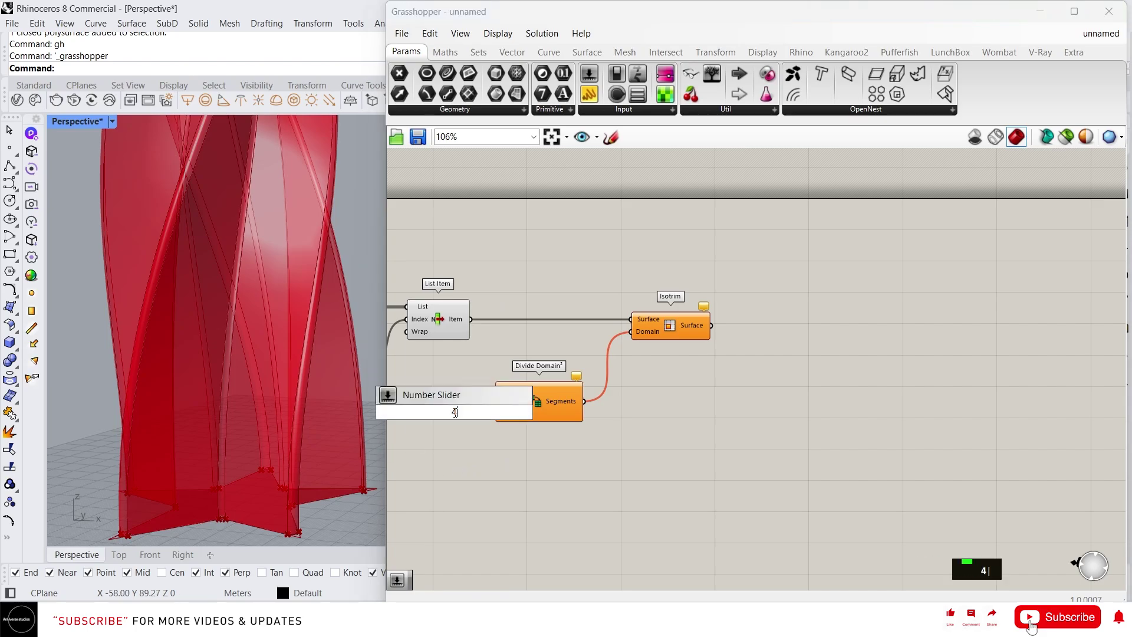
{"action": "key", "text": "Return"}
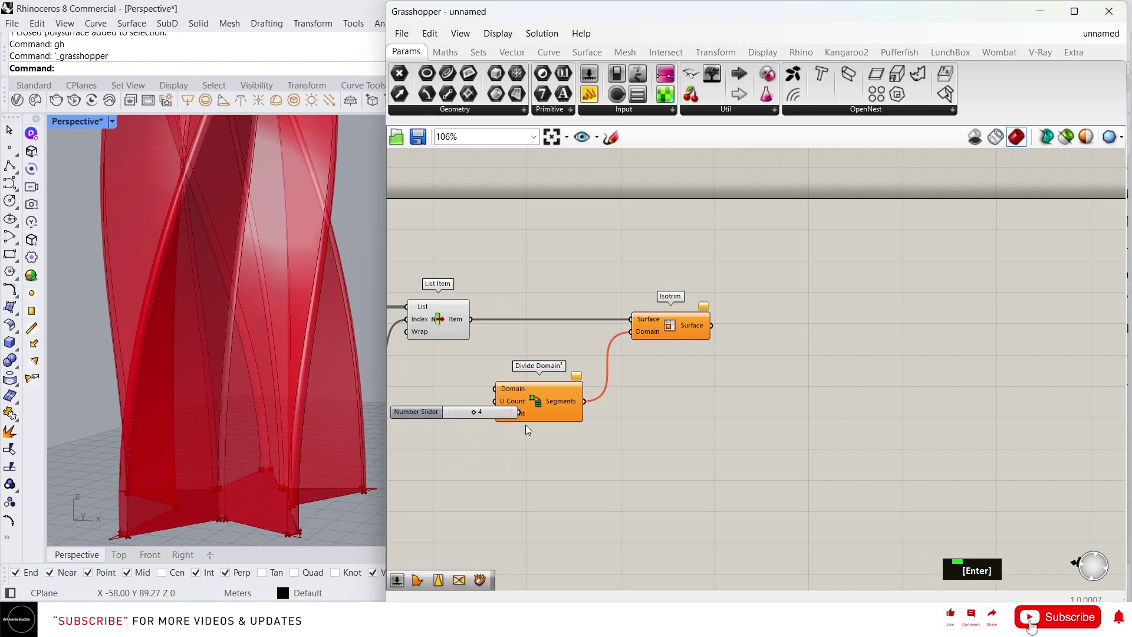
{"action": "right_click_drag", "start_coordinate": [525, 424], "coordinate": [678, 432]}
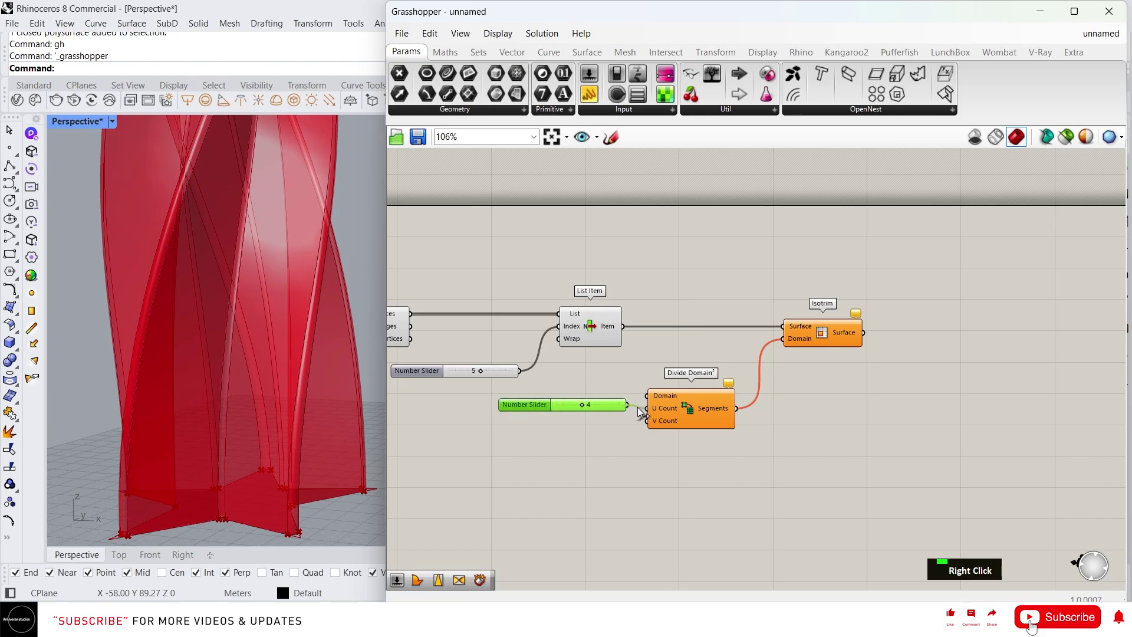
{"action": "left_click_drag", "start_coordinate": [614, 412], "coordinate": [605, 415]}
Add a number slider set to 40 below the U Count slider and connect it to the V Count input
{"action": "double_click", "coordinate": [577, 447]}
{"action": "type", "text": "40"}
{"action": "key", "text": "Return"}
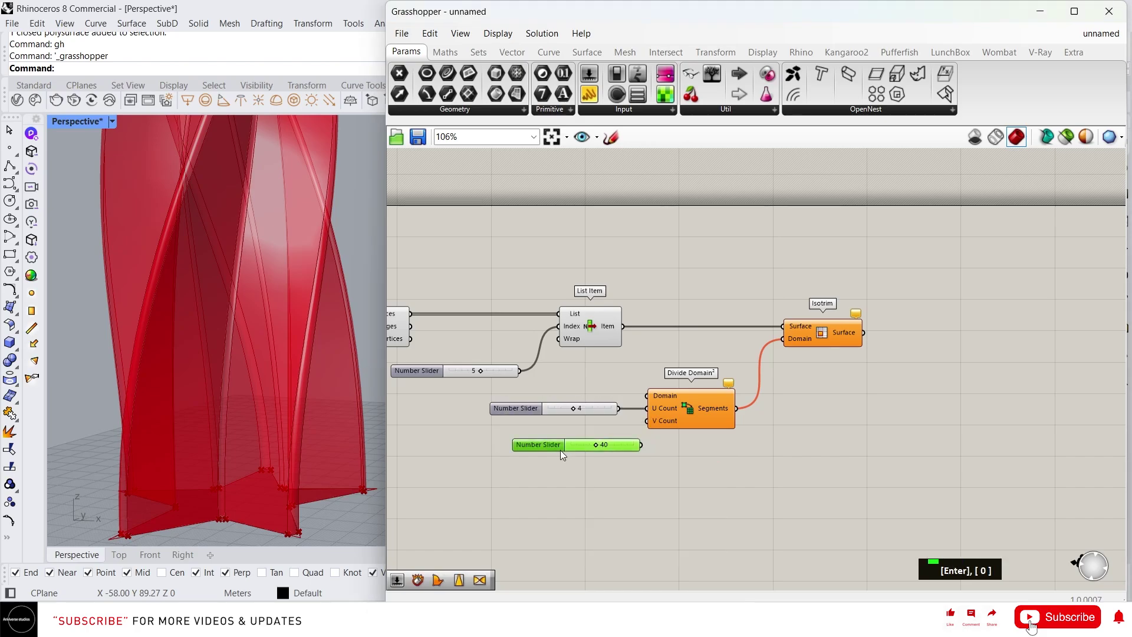
{"action": "left_click_drag", "start_coordinate": [560, 451], "coordinate": [531, 435]}
{"action": "left_click_drag", "start_coordinate": [613, 429], "coordinate": [640, 426]}
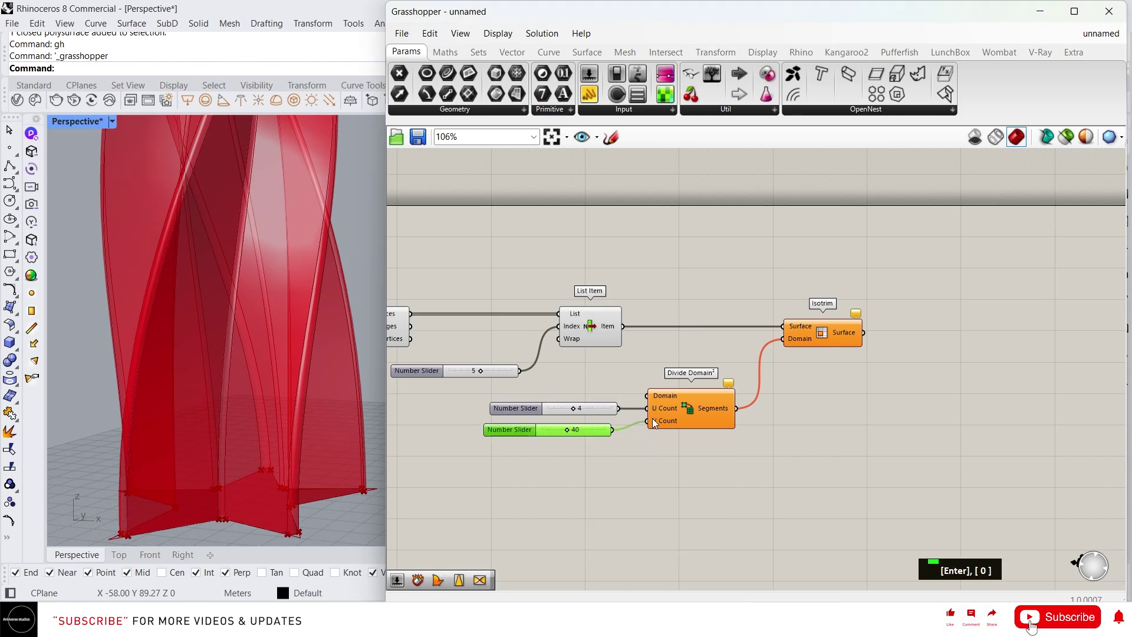
Connect the List Item output to Divide Domain²'s Domain input and inspect the Isotrim subdivision on the tower face
{"action": "right_click_drag", "start_coordinate": [695, 398], "coordinate": [667, 402]}
{"action": "left_click_drag", "start_coordinate": [596, 329], "coordinate": [621, 400]}
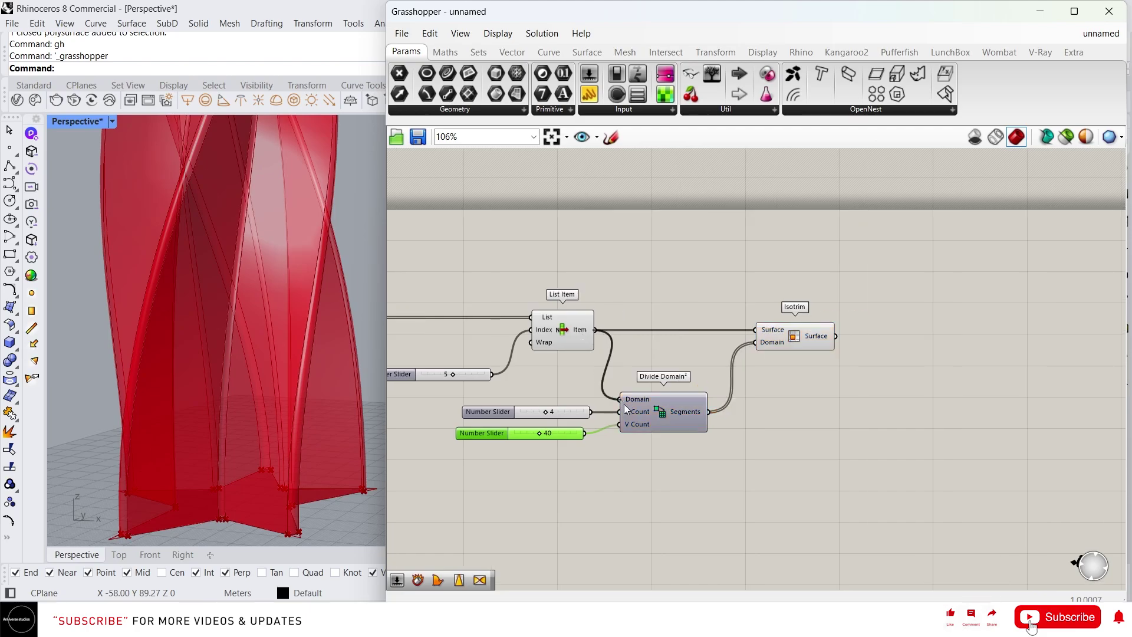
{"action": "left_click", "coordinate": [801, 336]}
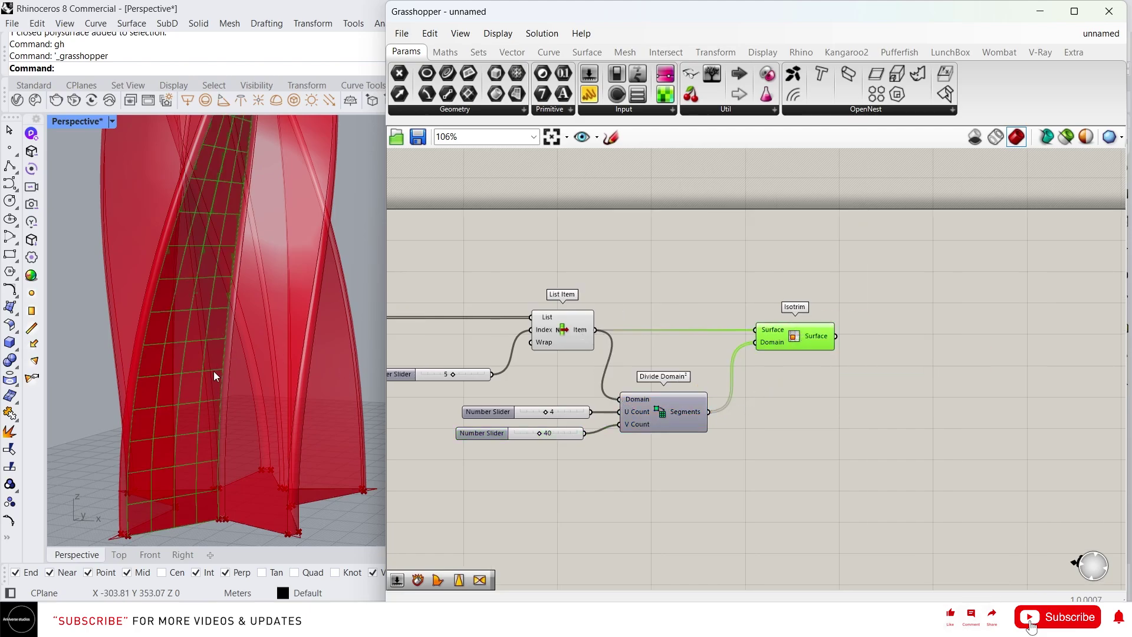
{"action": "right_click_drag", "start_coordinate": [214, 371], "coordinate": [172, 388]}
{"action": "scroll", "coordinate": [179, 386], "scroll_direction": "down", "scroll_amount": 2}
{"action": "scroll", "coordinate": [120, 464], "scroll_direction": "up", "scroll_amount": 2}
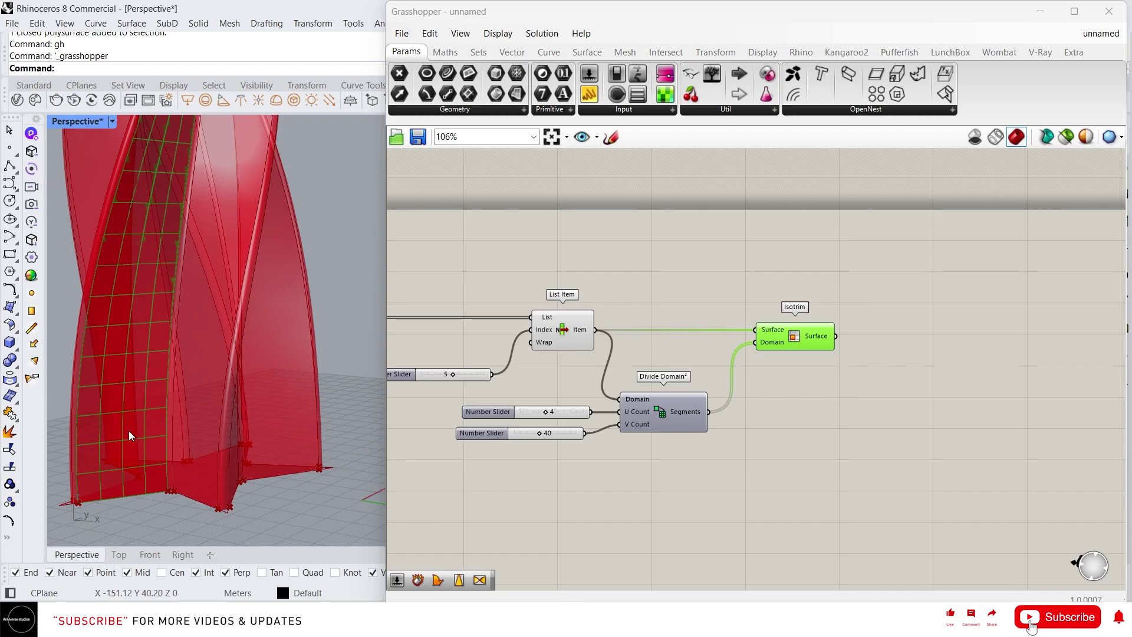
Select all the components of the definition and move them down together to free canvas space above them
{"action": "scroll", "coordinate": [594, 400], "scroll_direction": "down", "scroll_amount": 2}
{"action": "right_click_drag", "start_coordinate": [594, 401], "coordinate": [595, 384]}
{"action": "scroll", "coordinate": [886, 366], "scroll_direction": "down", "scroll_amount": 4}
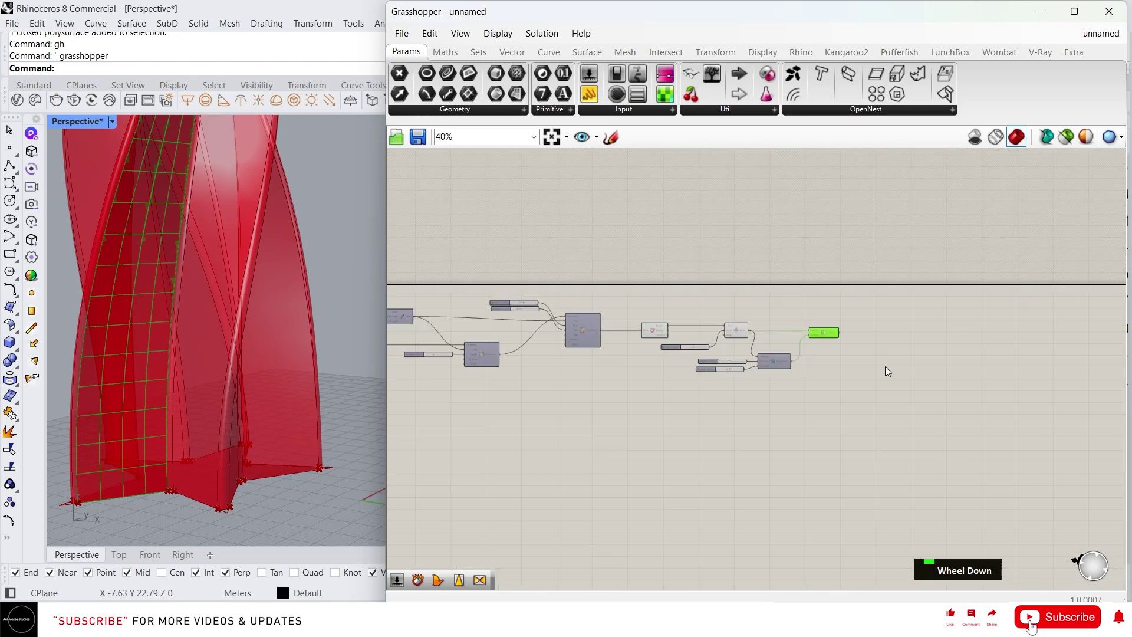
{"action": "left_click_drag", "start_coordinate": [953, 388], "coordinate": [469, 312]}
{"action": "scroll", "coordinate": [743, 350], "scroll_direction": "down", "scroll_amount": 1}
{"action": "left_click_drag", "start_coordinate": [734, 335], "coordinate": [737, 362]}
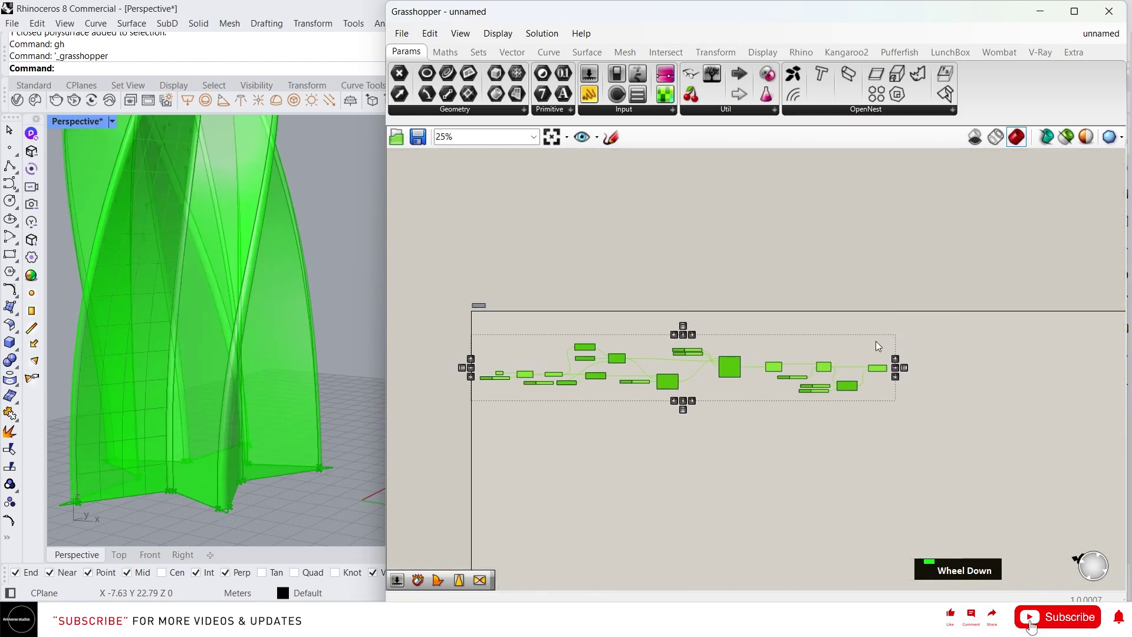
{"action": "scroll", "coordinate": [890, 360], "scroll_direction": "up", "scroll_amount": 2}
{"action": "left_click", "coordinate": [936, 395]}
Add a Brep parameter above the List Item component
{"action": "scroll", "coordinate": [274, 415], "scroll_direction": "up", "scroll_amount": 5}
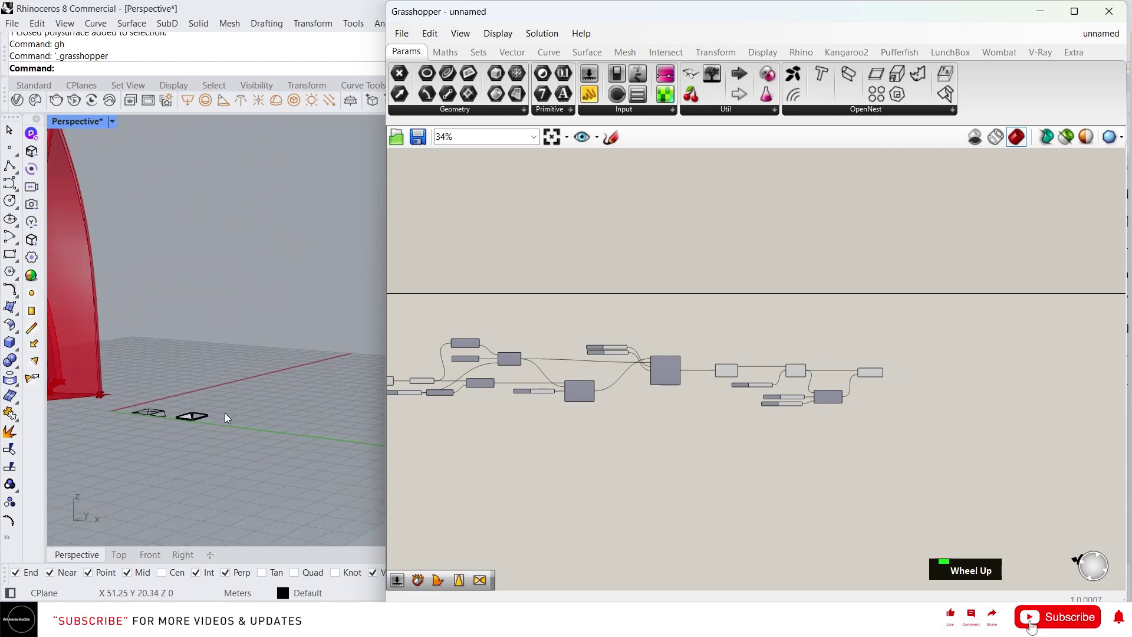
{"action": "scroll", "coordinate": [179, 384], "scroll_direction": "down", "scroll_amount": 6}
{"action": "scroll", "coordinate": [186, 354], "scroll_direction": "up", "scroll_amount": 4}
{"action": "scroll", "coordinate": [906, 356], "scroll_direction": "up", "scroll_amount": 3}
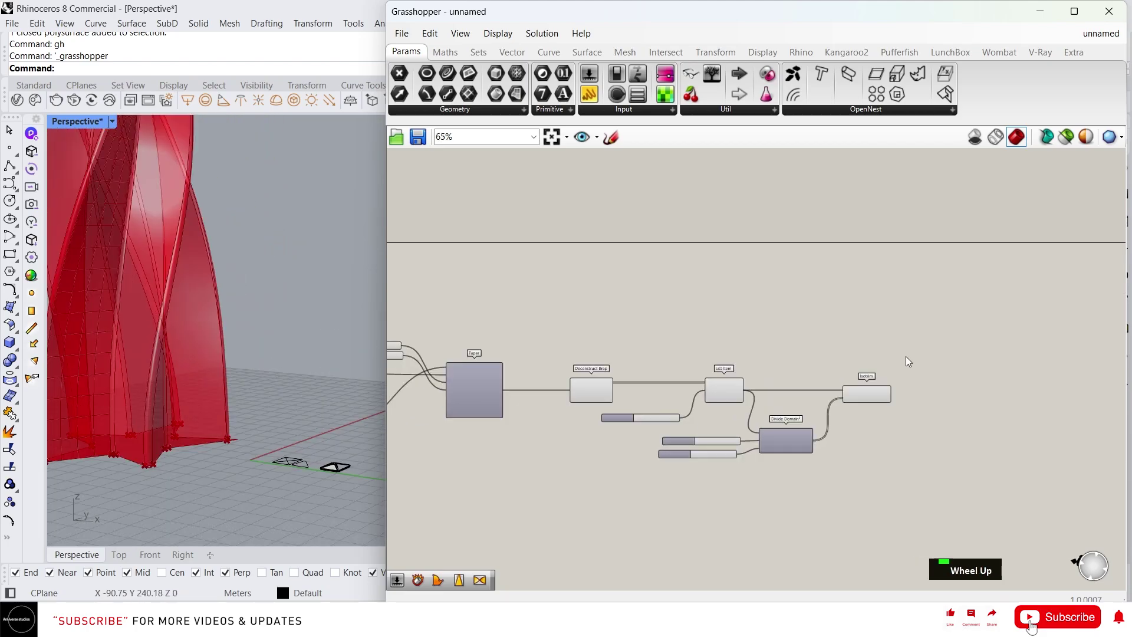
{"action": "double_click", "coordinate": [779, 303]}
{"action": "type", "text": "br"}
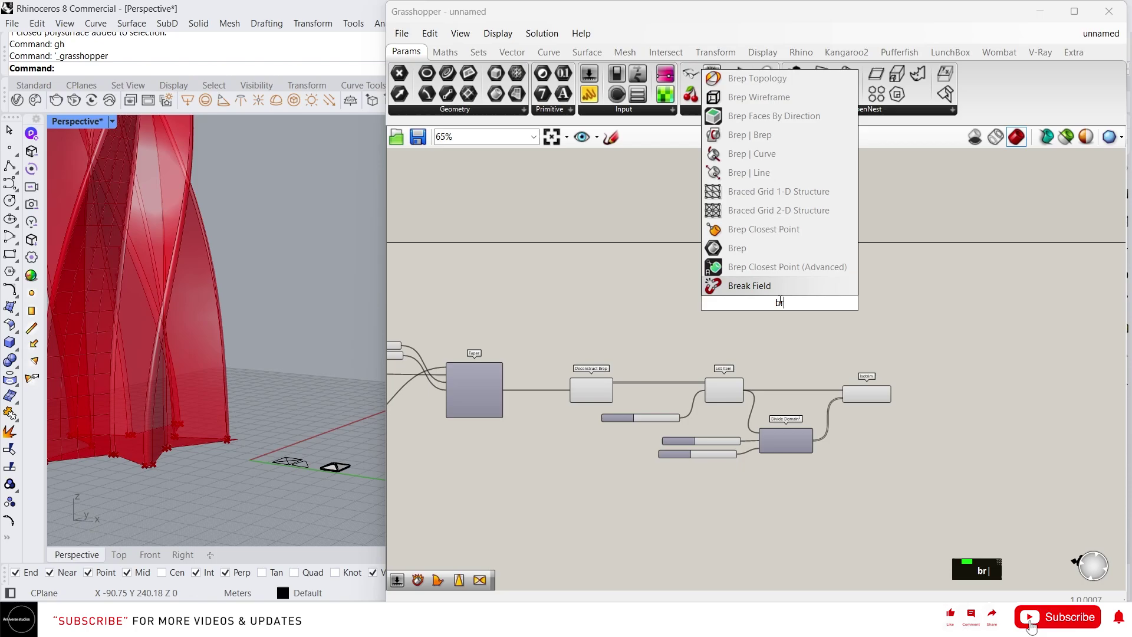
{"action": "key", "text": "Return"}
Reference the raised facade module beside the tower in the Brep parameter using Set Multiple Breps
{"action": "scroll", "coordinate": [779, 302], "scroll_direction": "up", "scroll_amount": 3}
{"action": "right_click", "coordinate": [777, 290]}
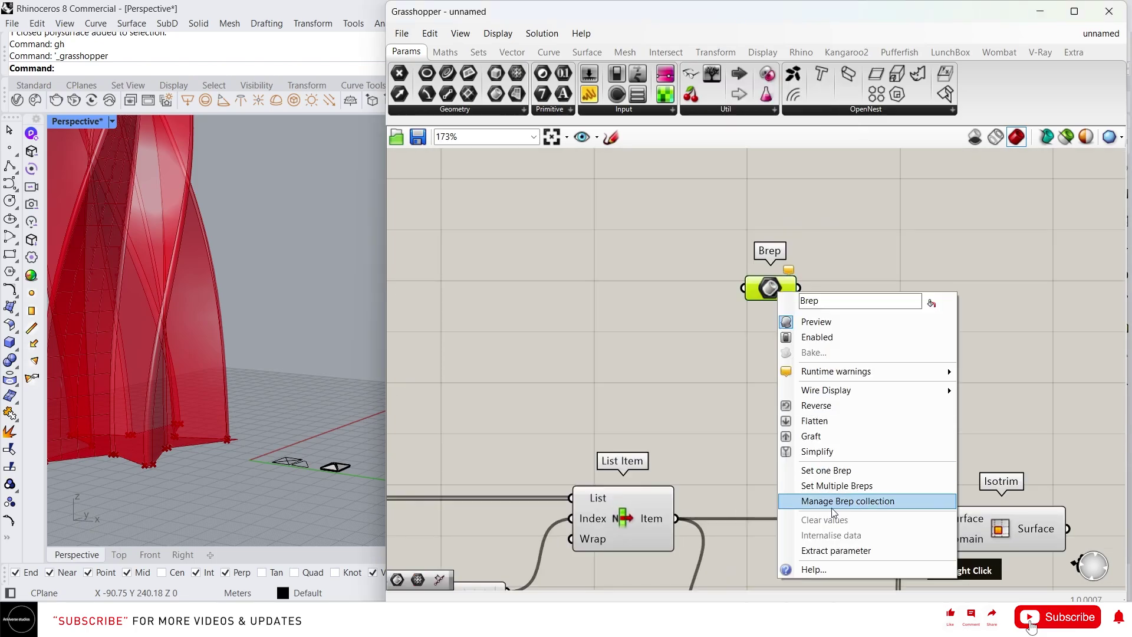
{"action": "left_click", "coordinate": [820, 483]}
{"action": "left_click", "coordinate": [334, 465]}
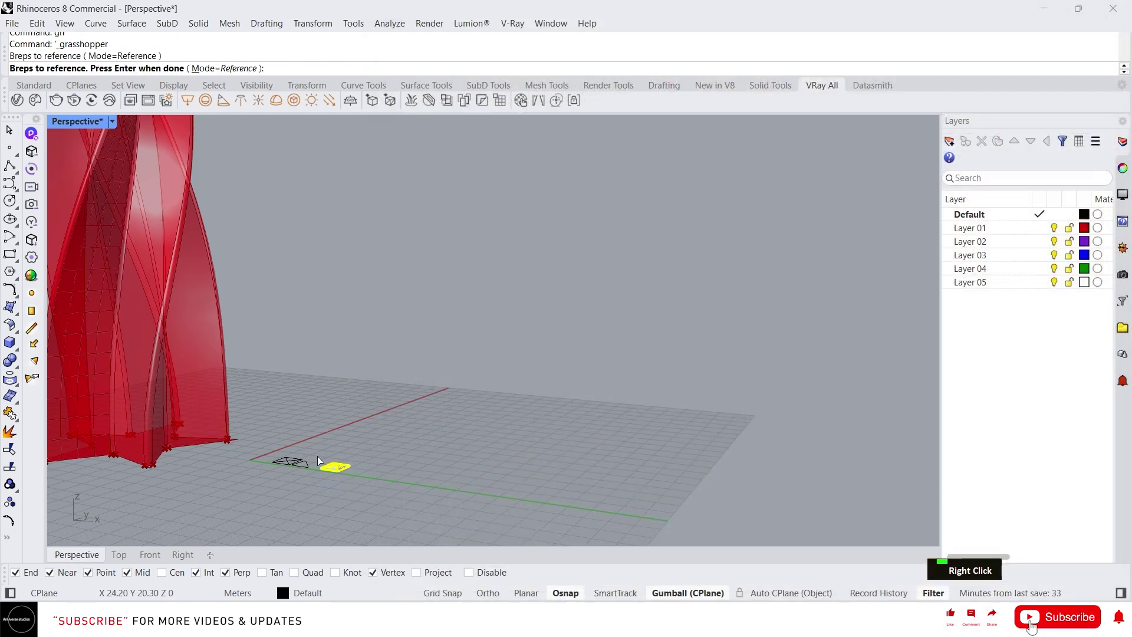
{"action": "scroll", "coordinate": [323, 470], "scroll_direction": "up", "scroll_amount": 3}
{"action": "key", "text": "space"}
{"action": "scroll", "coordinate": [316, 363], "scroll_direction": "down", "scroll_amount": 3}
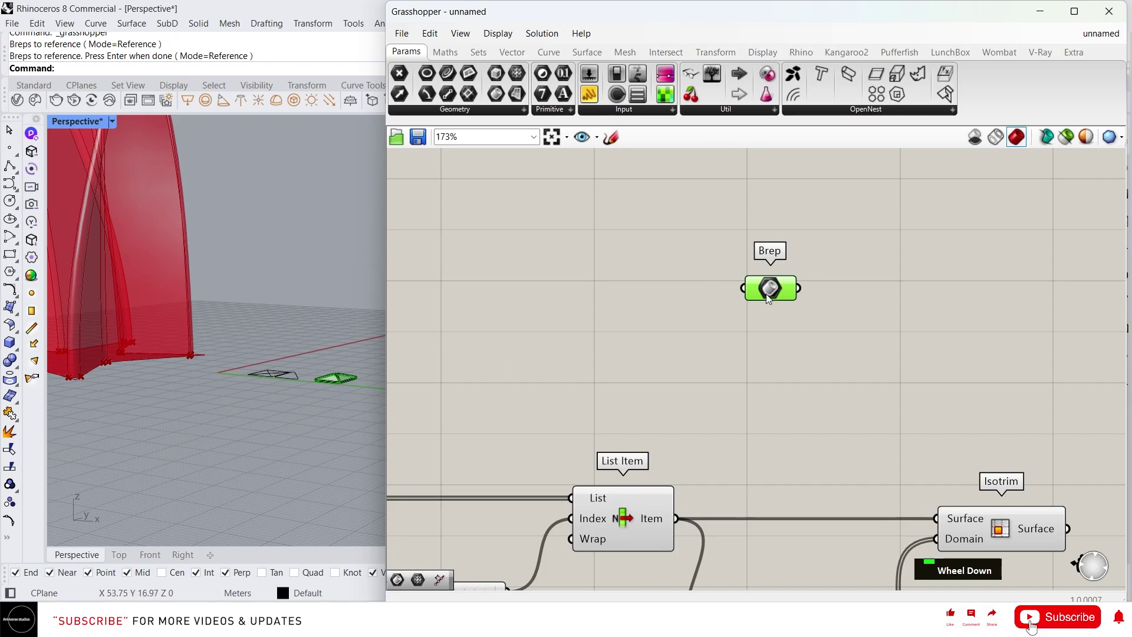
Graft the Brep parameter that holds the facade module
{"action": "scroll", "coordinate": [678, 283], "scroll_direction": "down", "scroll_amount": 1}
{"action": "scroll", "coordinate": [730, 296], "scroll_direction": "up", "scroll_amount": 1}
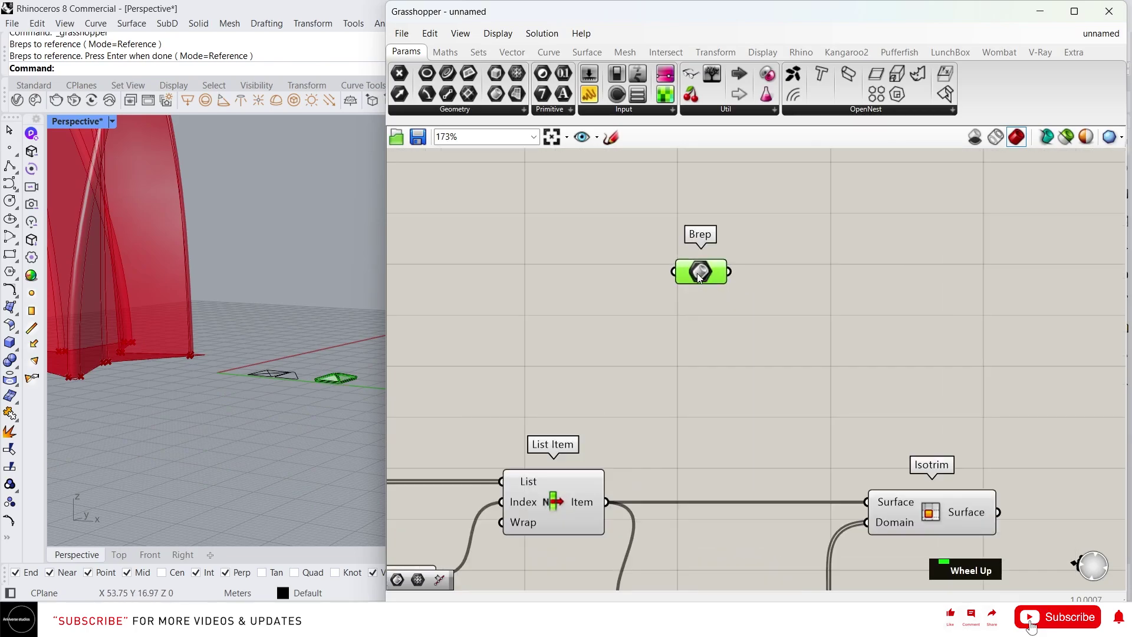
{"action": "right_click", "coordinate": [686, 276]}
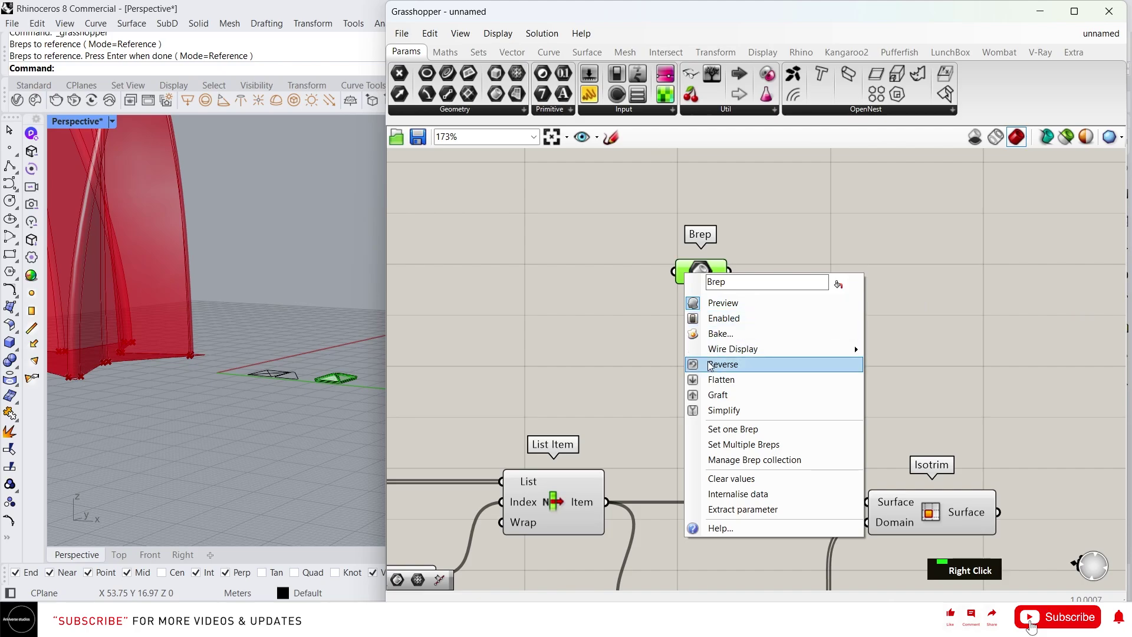
{"action": "left_click", "coordinate": [714, 395]}
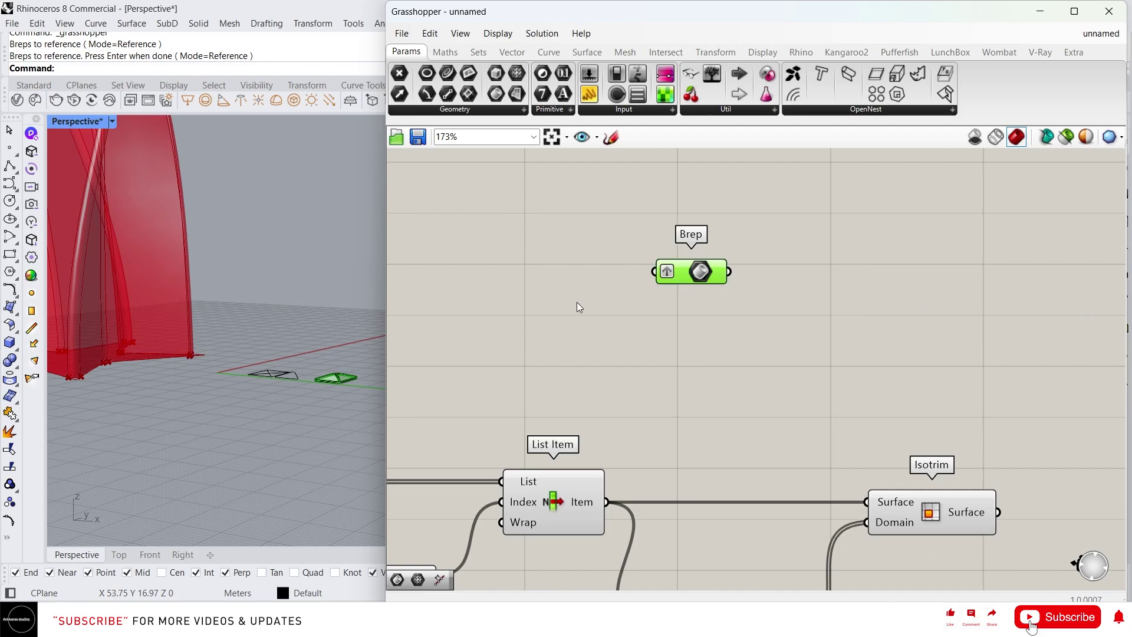
{"action": "scroll", "coordinate": [577, 303], "scroll_direction": "down", "scroll_amount": 2}
{"action": "right_click_drag", "start_coordinate": [558, 327], "coordinate": [488, 310]}
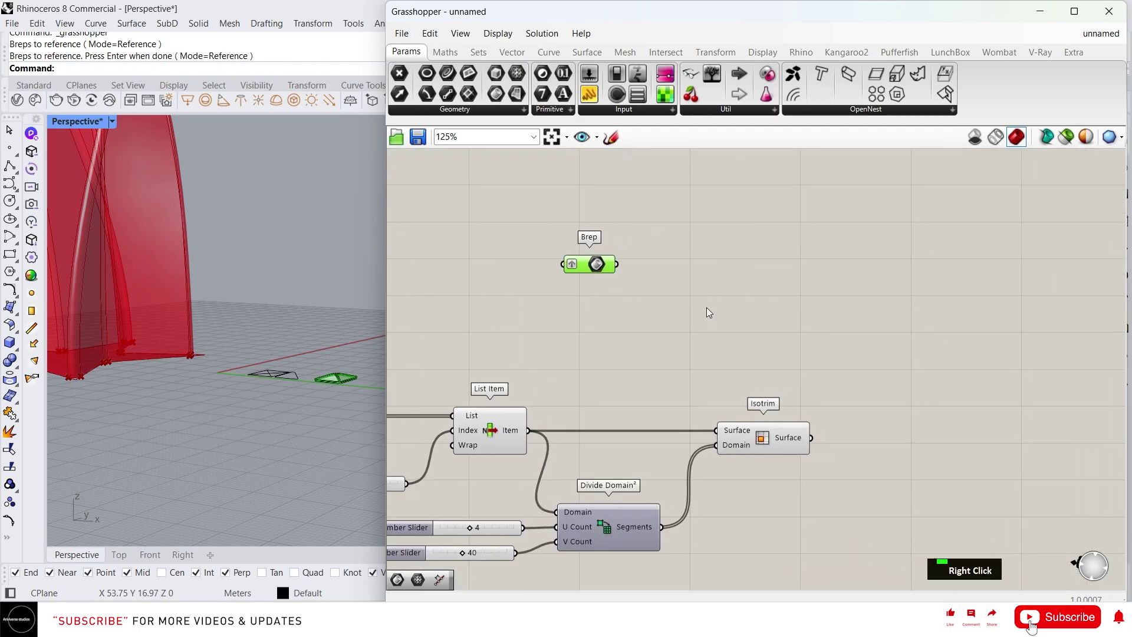
Add a Mesh Brep component, connect the Brep parameter to its Brep input, and align it beside the parameter
{"action": "double_click", "coordinate": [725, 308]}
{"action": "type", "text": "m"}
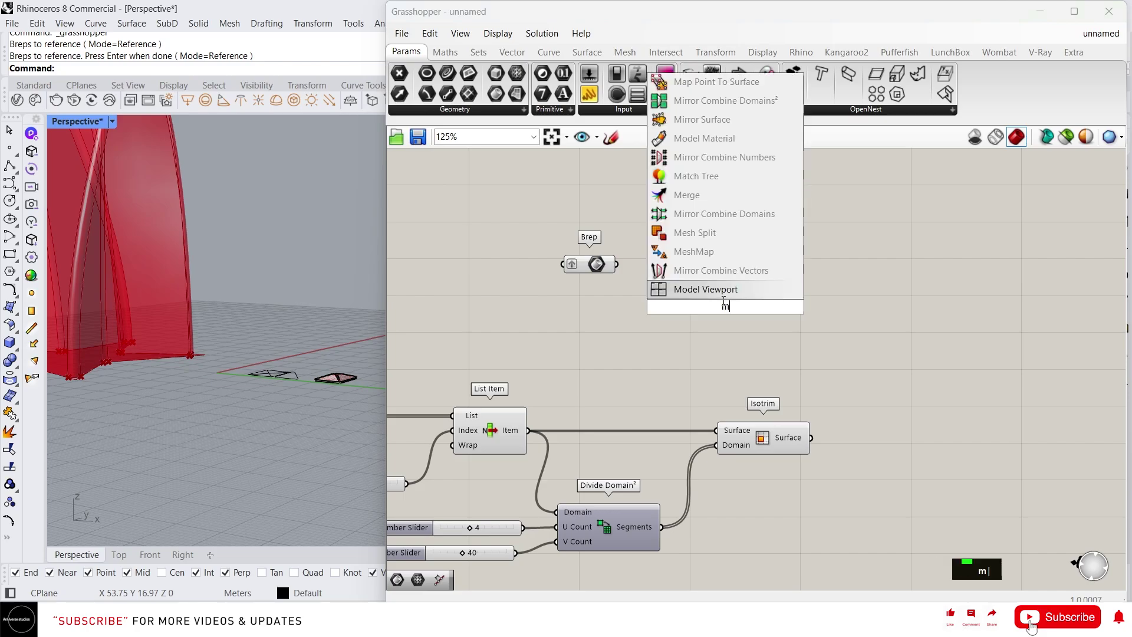
{"action": "type", "text": "esh"}
{"action": "left_click", "coordinate": [716, 266]}
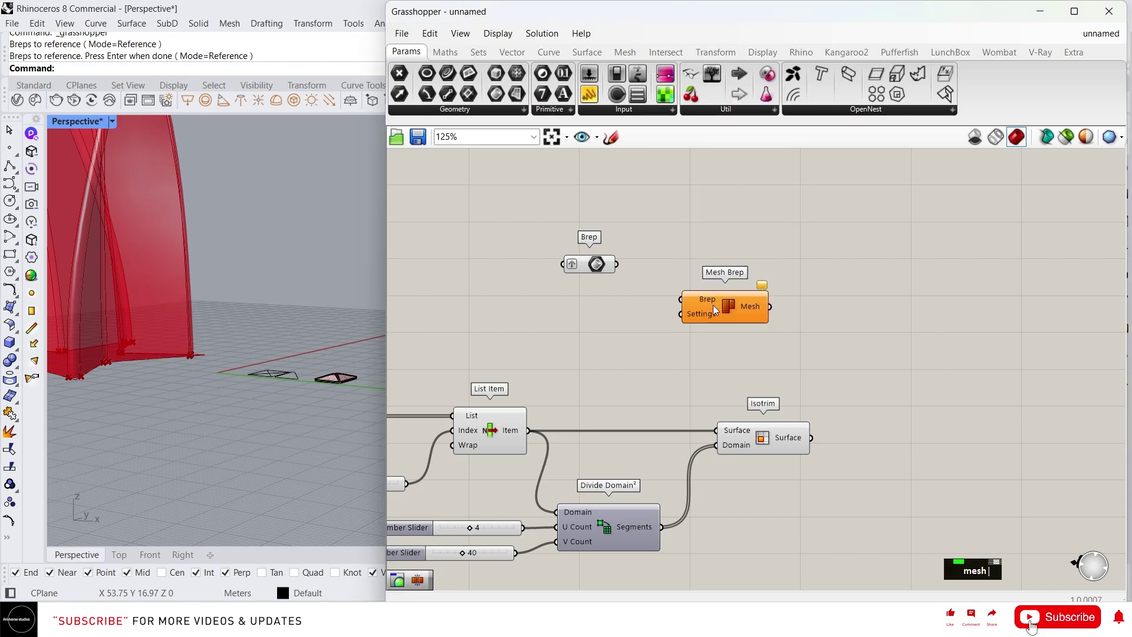
{"action": "left_click_drag", "start_coordinate": [616, 264], "coordinate": [738, 272]}
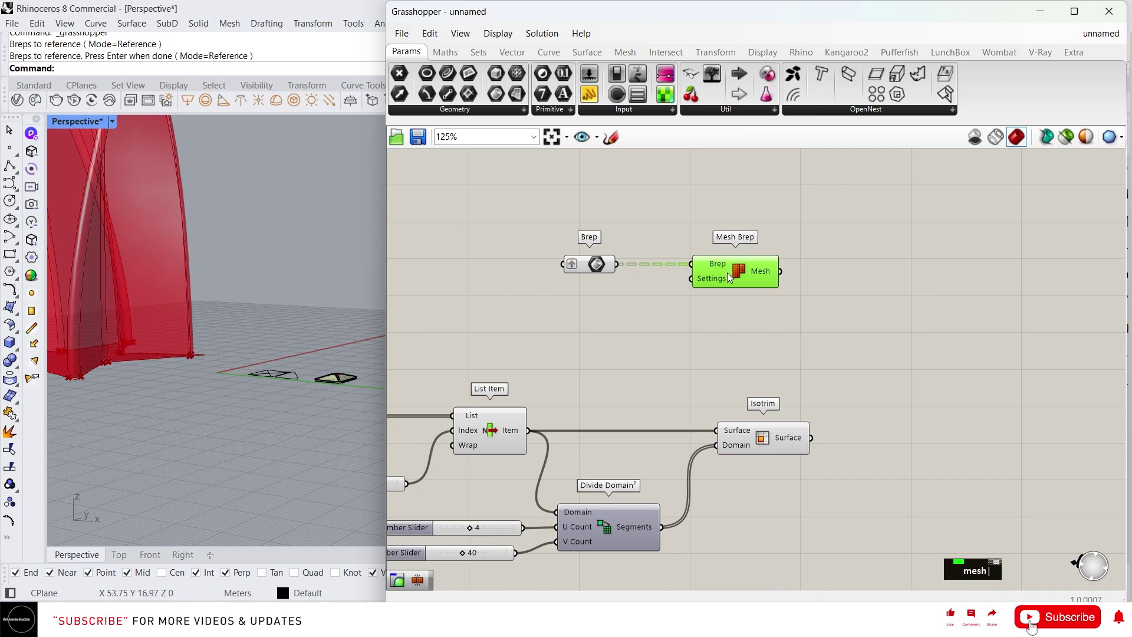
{"action": "scroll", "coordinate": [734, 369], "scroll_direction": "down", "scroll_amount": 2}
Add a Box Morph component beyond the Isotrim component
{"action": "right_click_drag", "start_coordinate": [840, 404], "coordinate": [819, 336]}
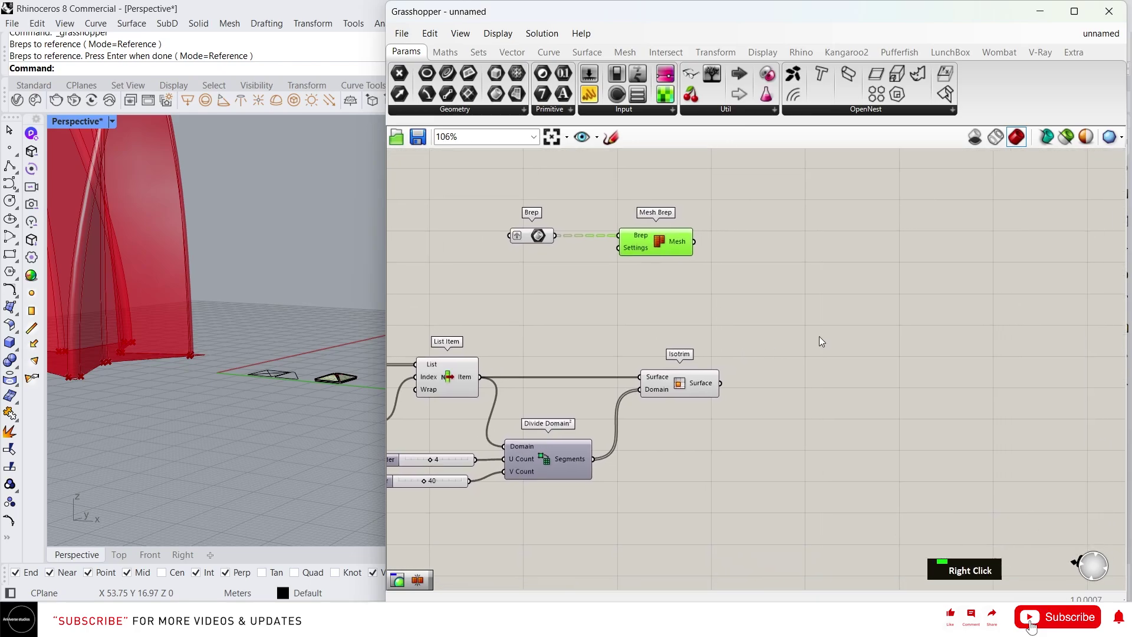
{"action": "double_click", "coordinate": [815, 338]}
{"action": "type", "text": "box mo"}
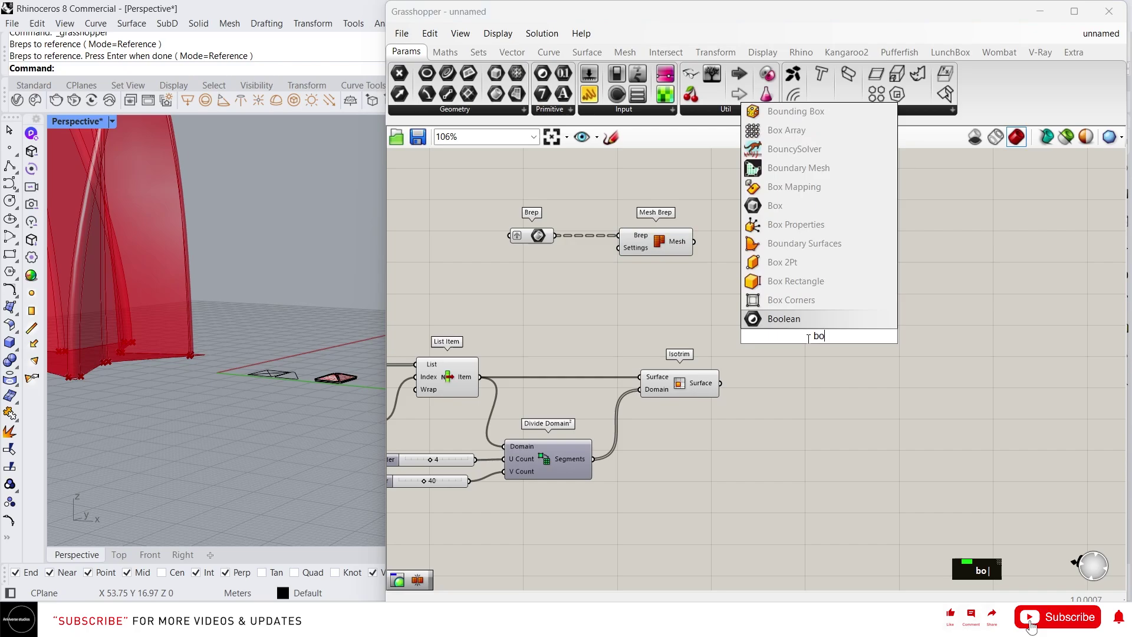
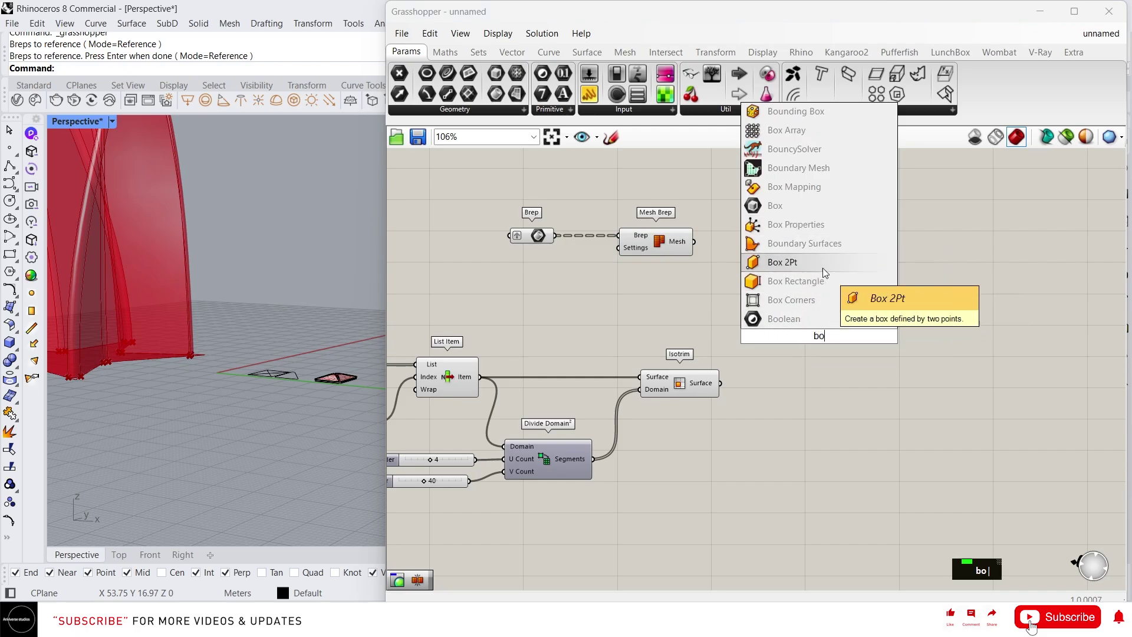
{"action": "type", "text": "x"}
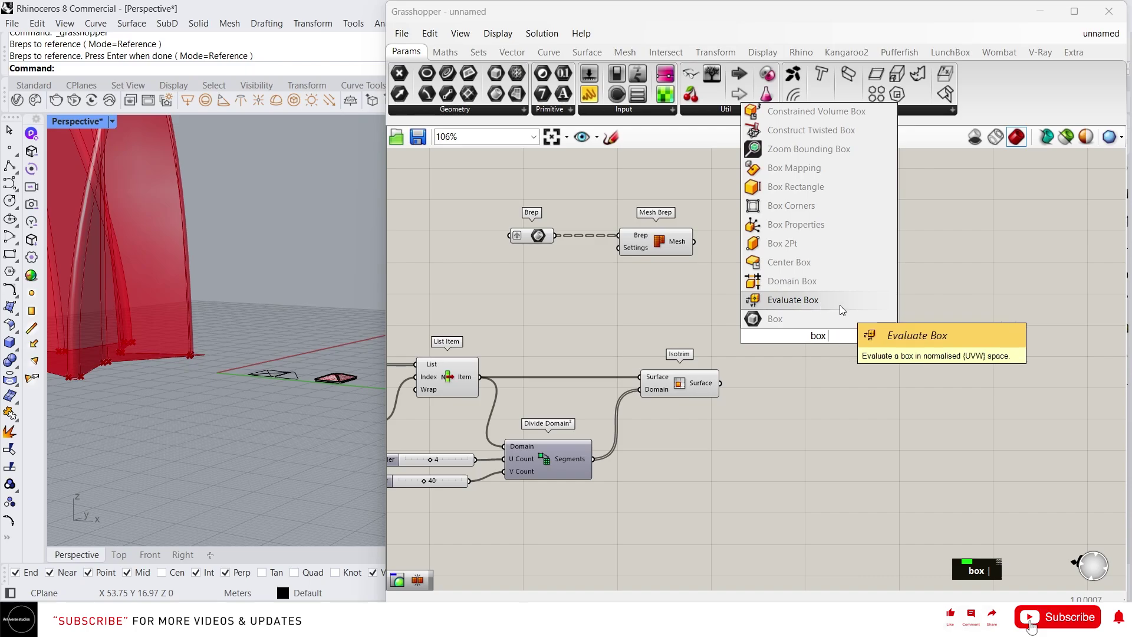
{"action": "type", "text": " mo"}
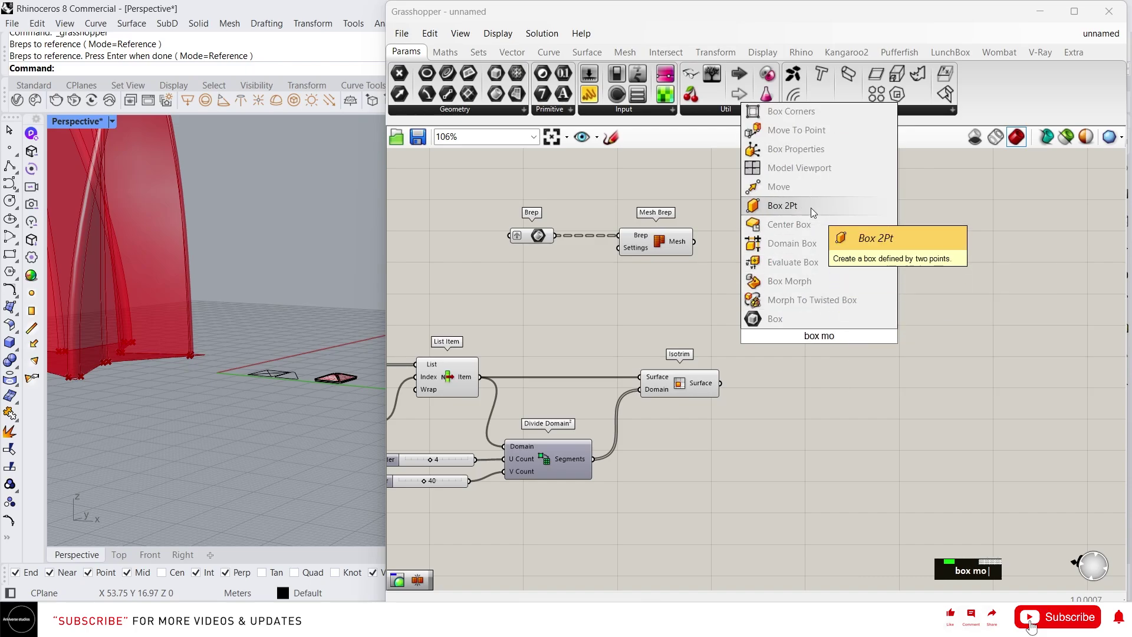
{"action": "left_click", "coordinate": [825, 282]}
{"action": "scroll", "coordinate": [766, 344], "scroll_direction": "down", "scroll_amount": 3}
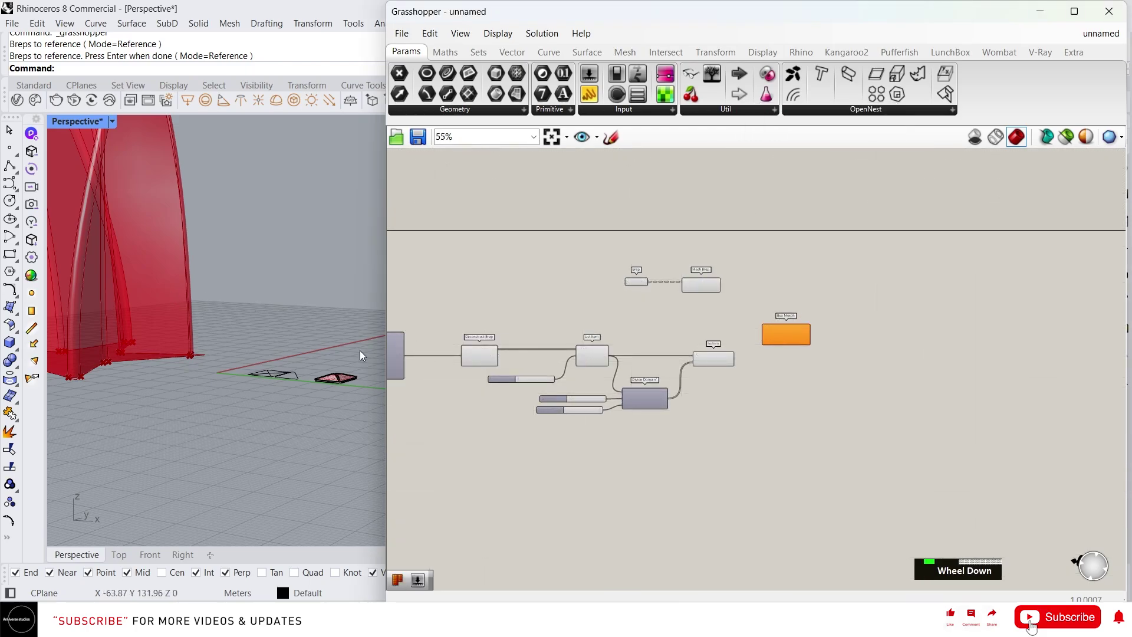
Move Box Morph farther from Isotrim and connect the Mesh Brep output to both its Geometry and Reference inputs
{"action": "scroll", "coordinate": [164, 351], "scroll_direction": "up", "scroll_amount": 3}
{"action": "right_click_drag", "start_coordinate": [272, 349], "coordinate": [283, 345]}
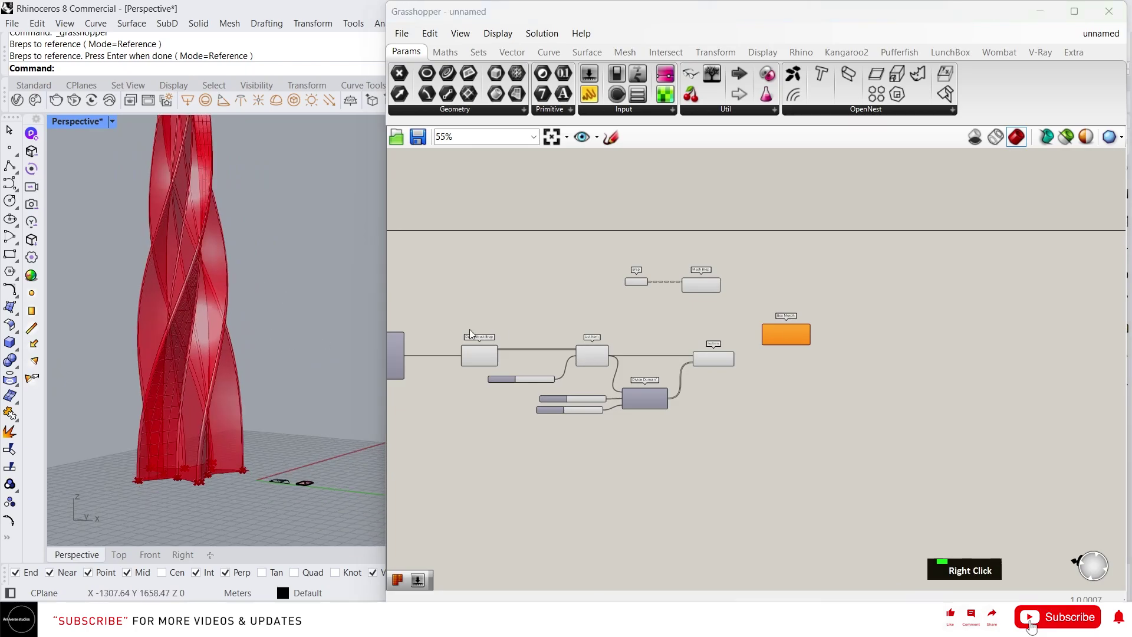
{"action": "scroll", "coordinate": [693, 389], "scroll_direction": "up", "scroll_amount": 3}
{"action": "right_click_drag", "start_coordinate": [693, 389], "coordinate": [651, 323]}
{"action": "left_click_drag", "start_coordinate": [850, 283], "coordinate": [932, 321]}
{"action": "scroll", "coordinate": [932, 320], "scroll_direction": "up", "scroll_amount": 1}
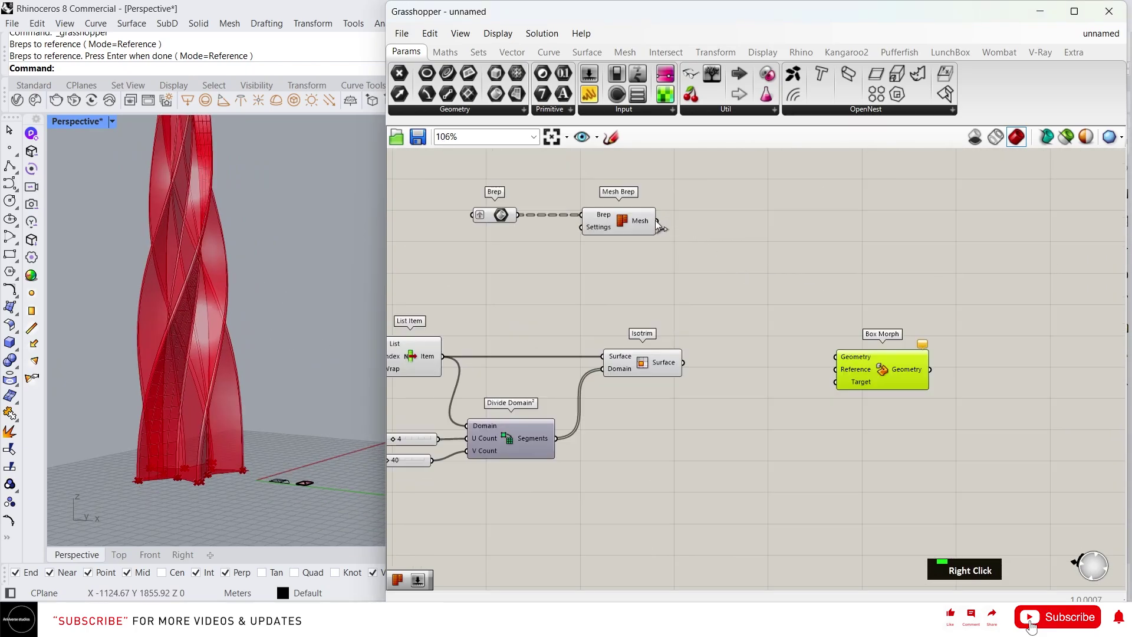
{"action": "left_click_drag", "start_coordinate": [656, 220], "coordinate": [840, 356]}
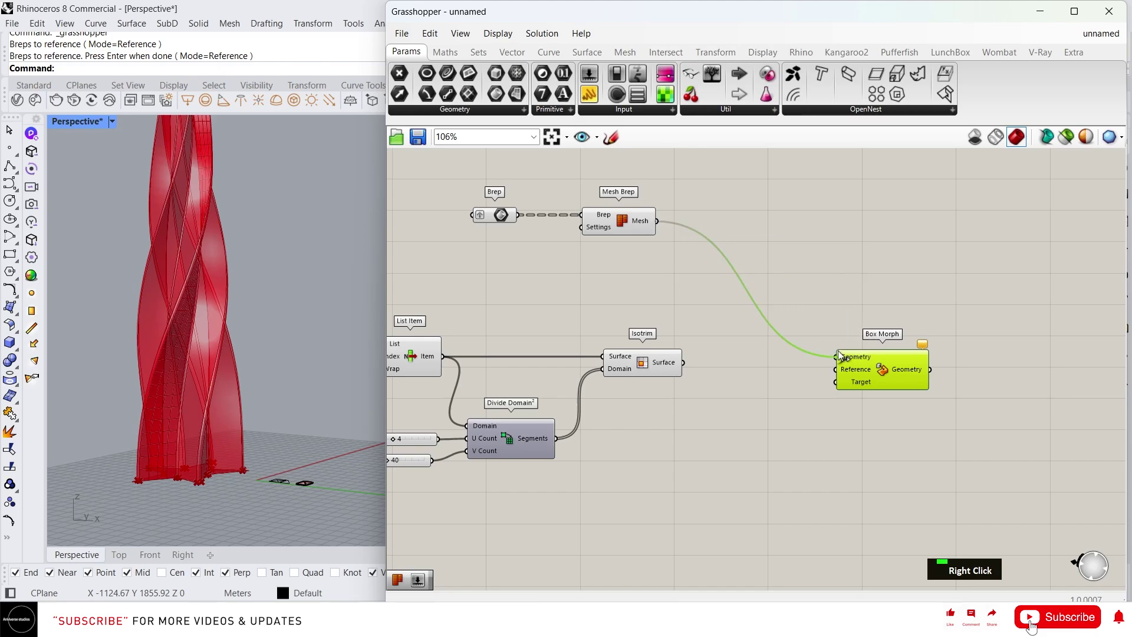
{"action": "left_click_drag", "start_coordinate": [657, 222], "coordinate": [836, 370]}
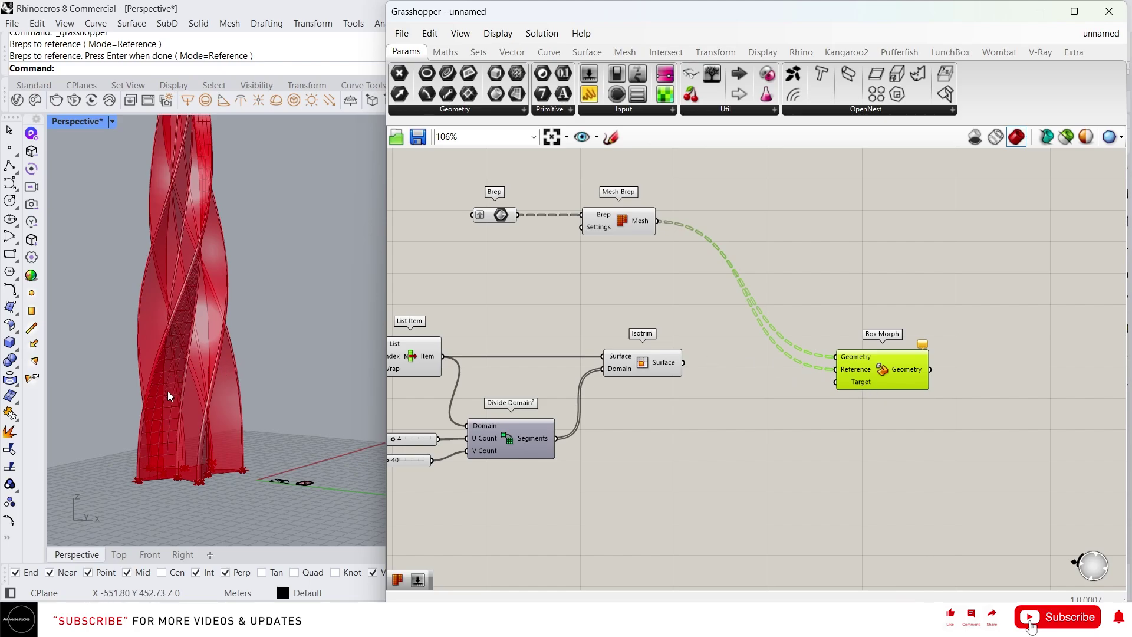
Add a Surface Box component between the Isotrim and Box Morph components
{"action": "scroll", "coordinate": [737, 348], "scroll_direction": "up", "scroll_amount": 1}
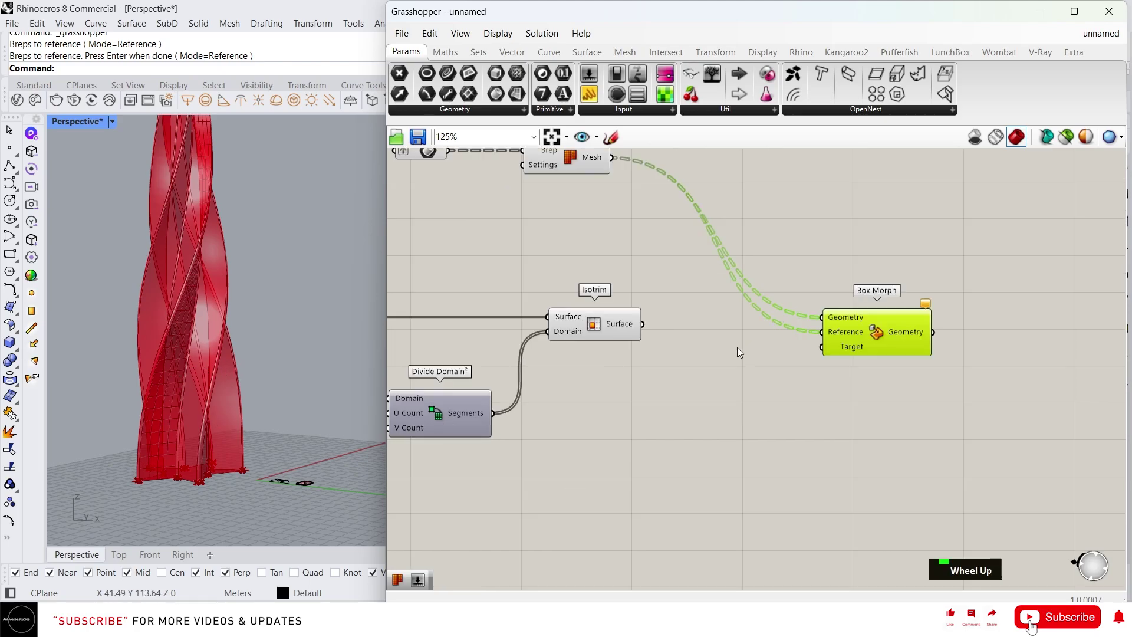
{"action": "double_click", "coordinate": [699, 411]}
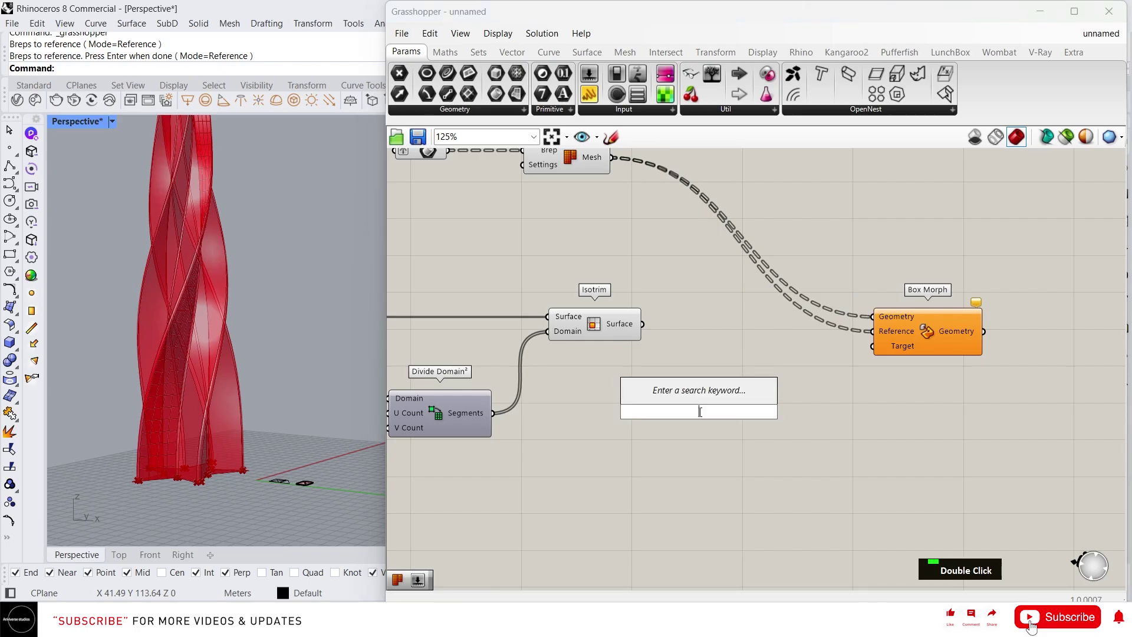
{"action": "type", "text": "se"}
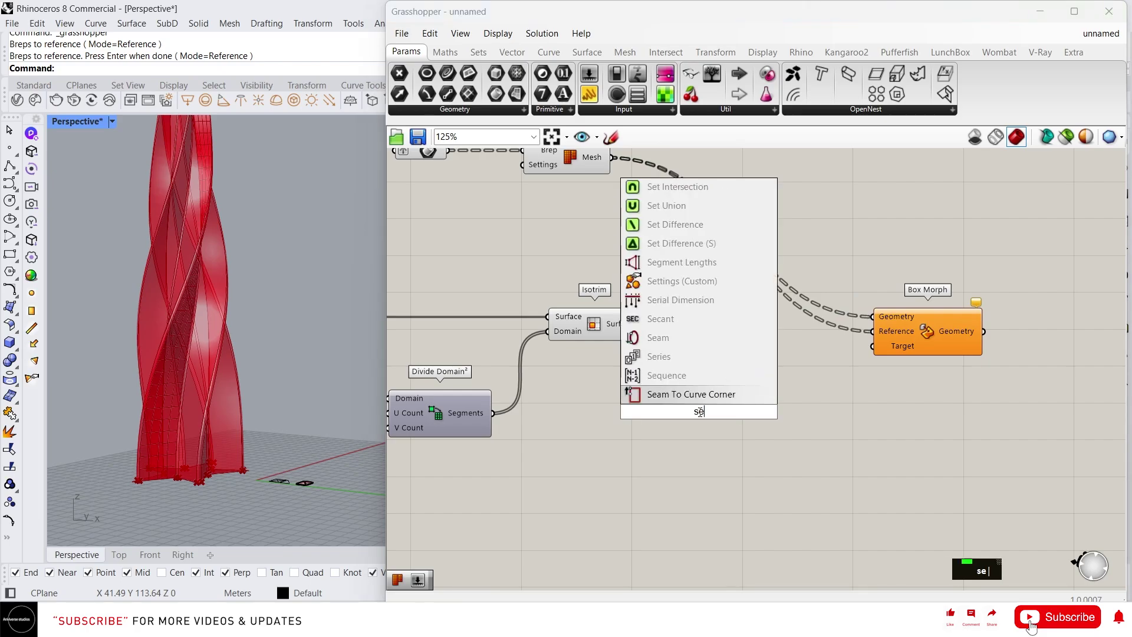
{"action": "key", "text": "BackSpace"}
{"action": "type", "text": "urf"}
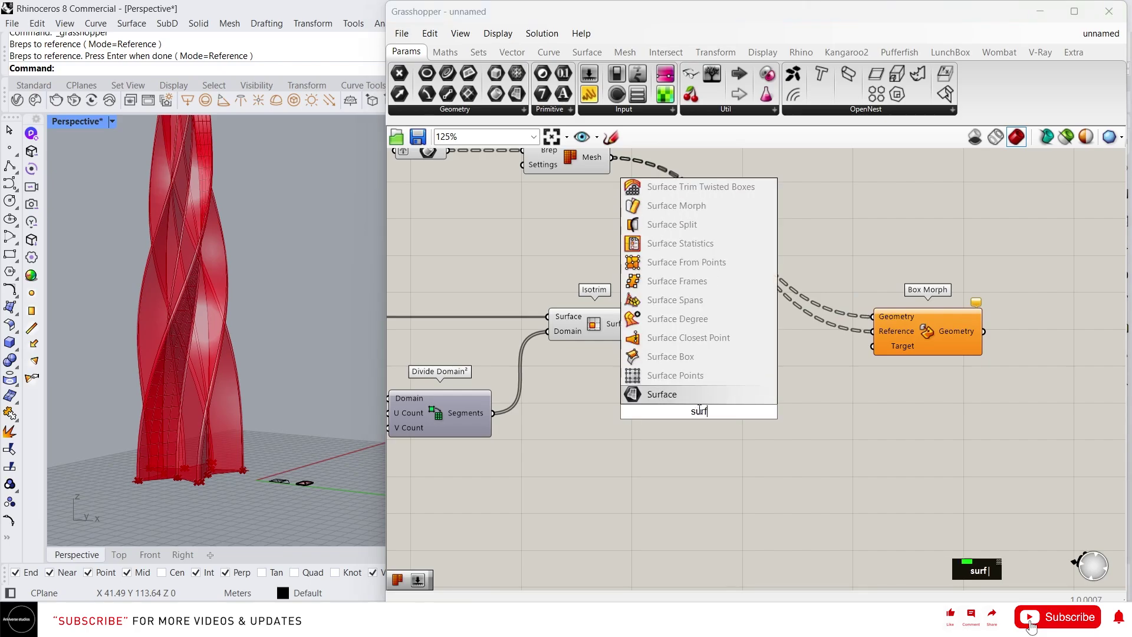
{"action": "left_click", "coordinate": [699, 358]}
{"action": "left_click_drag", "start_coordinate": [715, 388], "coordinate": [769, 411]}
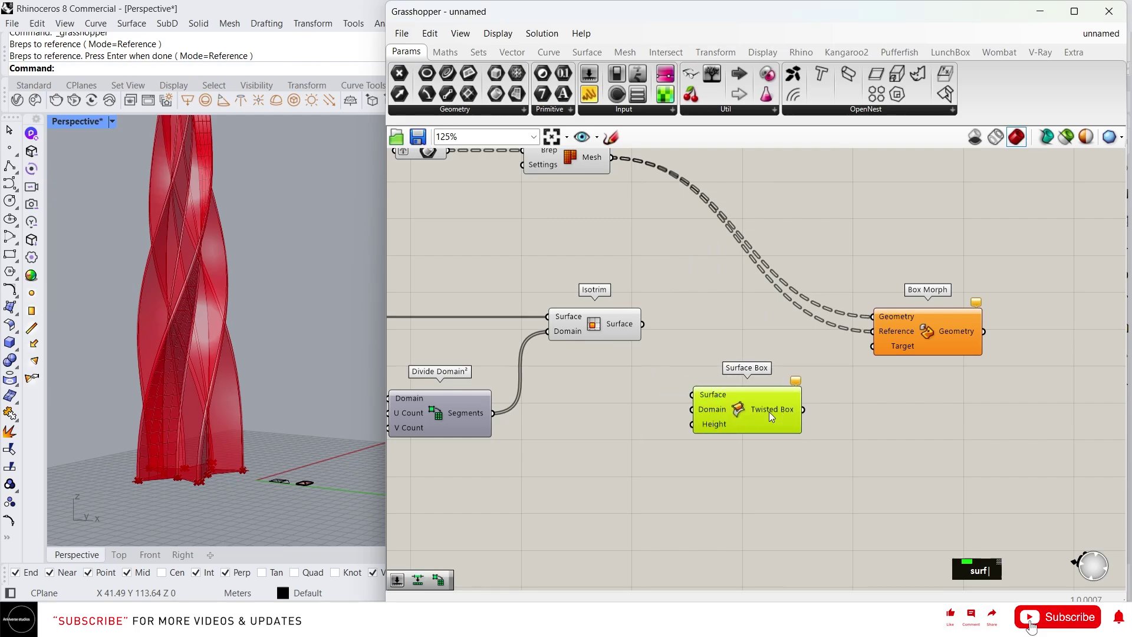
Connect Isotrim's Surface output to Surface Box's Surface input and Divide Domain²'s Segments output to its Domain input
{"action": "left_click_drag", "start_coordinate": [642, 324], "coordinate": [692, 393]}
{"action": "scroll", "coordinate": [754, 399], "scroll_direction": "up", "scroll_amount": 3}
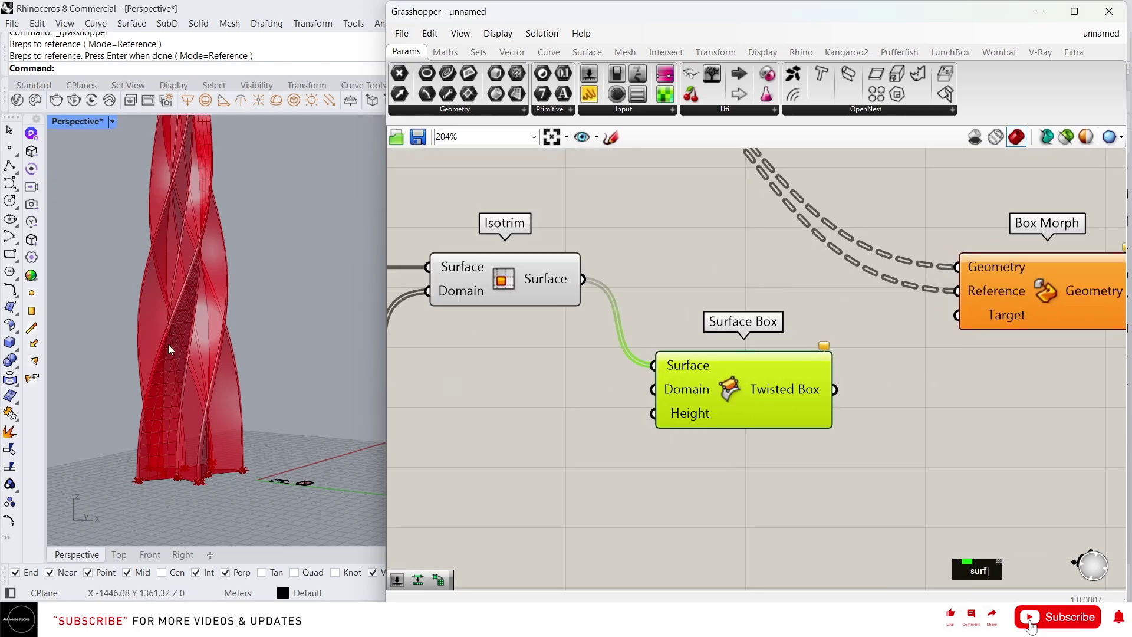
{"action": "scroll", "coordinate": [147, 440], "scroll_direction": "up", "scroll_amount": 3}
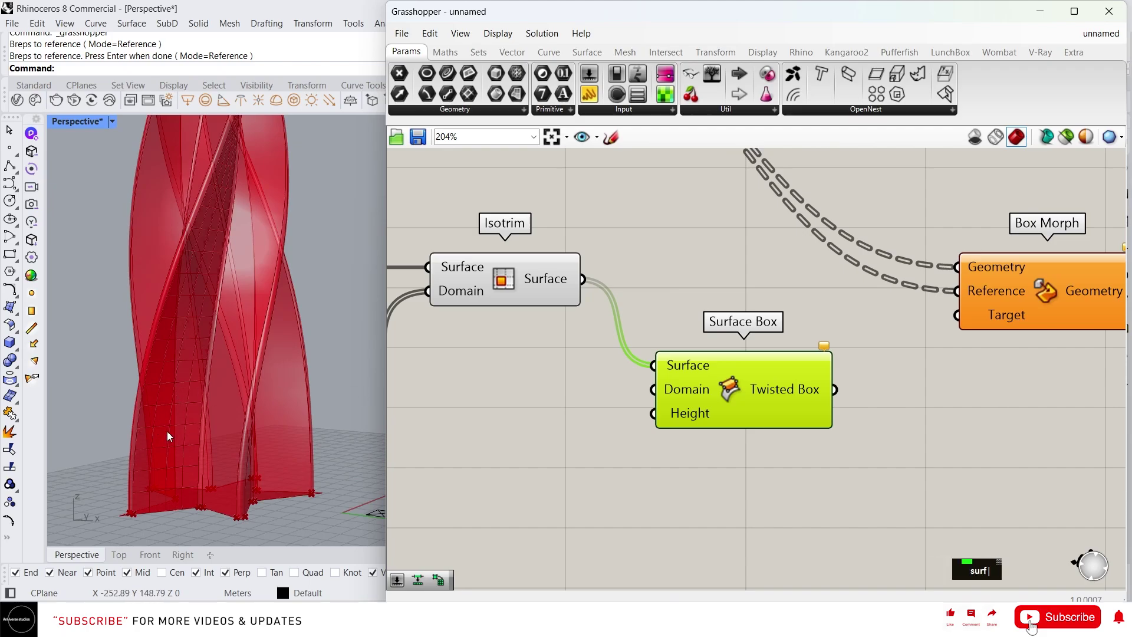
{"action": "scroll", "coordinate": [157, 479], "scroll_direction": "up", "scroll_amount": 3}
{"action": "scroll", "coordinate": [143, 408], "scroll_direction": "down", "scroll_amount": 3}
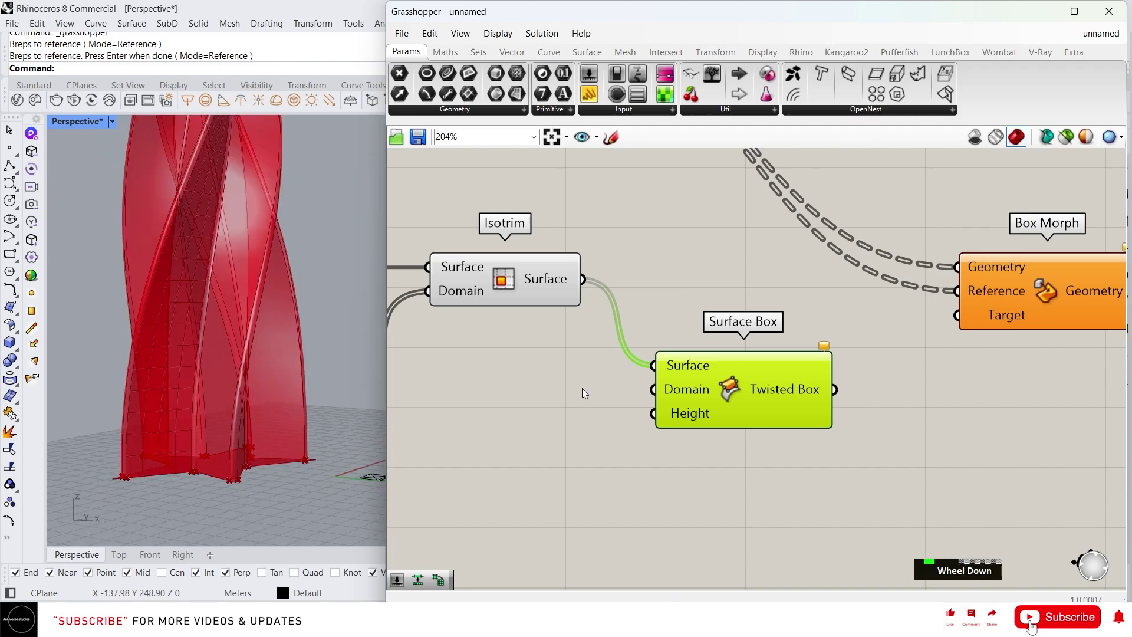
{"action": "left_click_drag", "start_coordinate": [732, 405], "coordinate": [748, 405]}
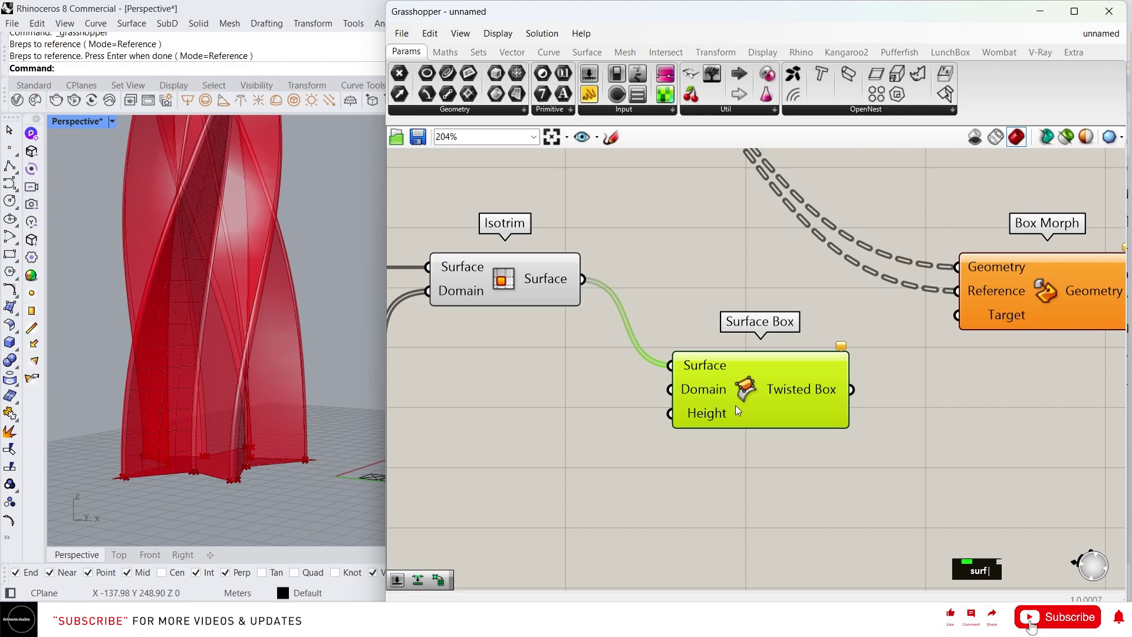
{"action": "scroll", "coordinate": [794, 373], "scroll_direction": "down", "scroll_amount": 3}
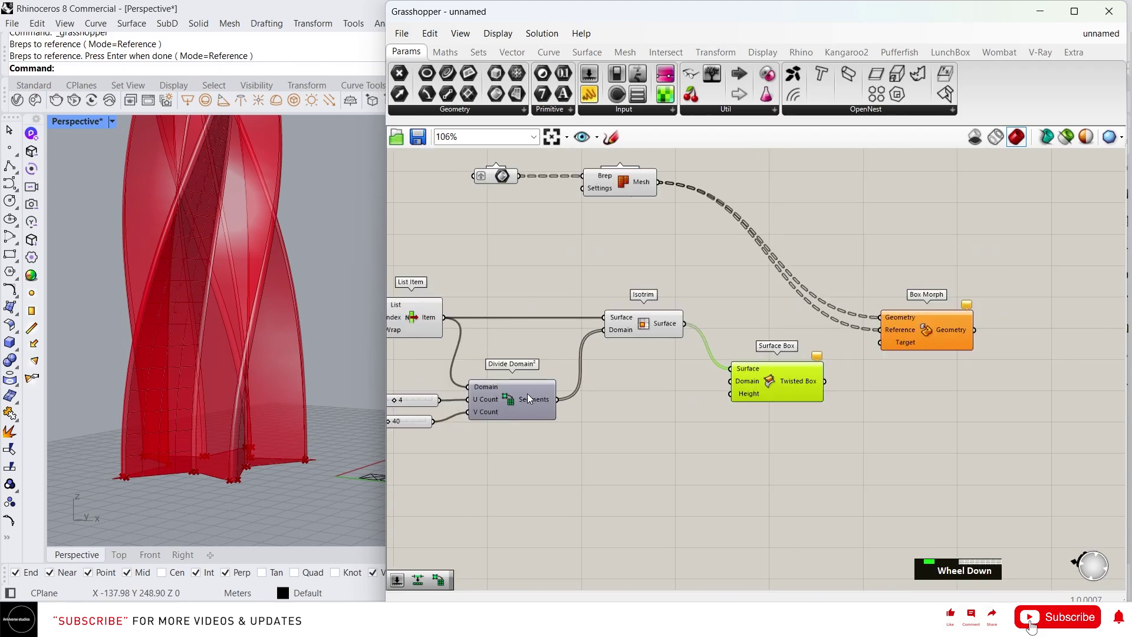
{"action": "left_click_drag", "start_coordinate": [557, 399], "coordinate": [754, 383]}
{"action": "scroll", "coordinate": [196, 438], "scroll_direction": "up", "scroll_amount": 3}
{"action": "scroll", "coordinate": [792, 395], "scroll_direction": "up", "scroll_amount": 2}
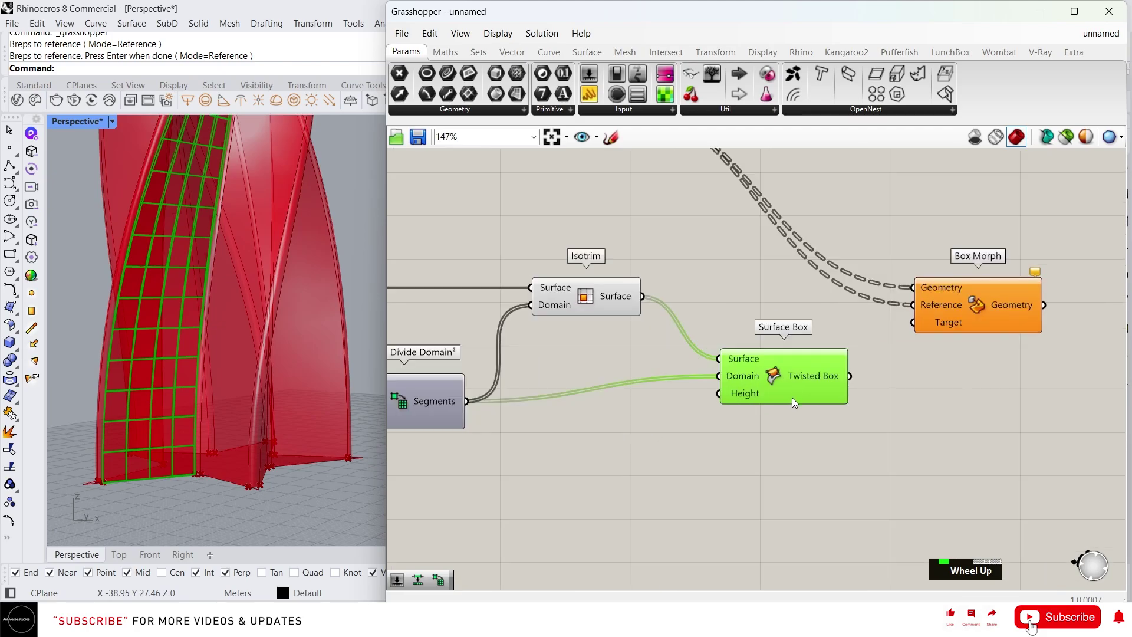
Add a number slider with value 3 as the Surface Box Height and place it below the domain wire
{"action": "type", "text": "surf"}
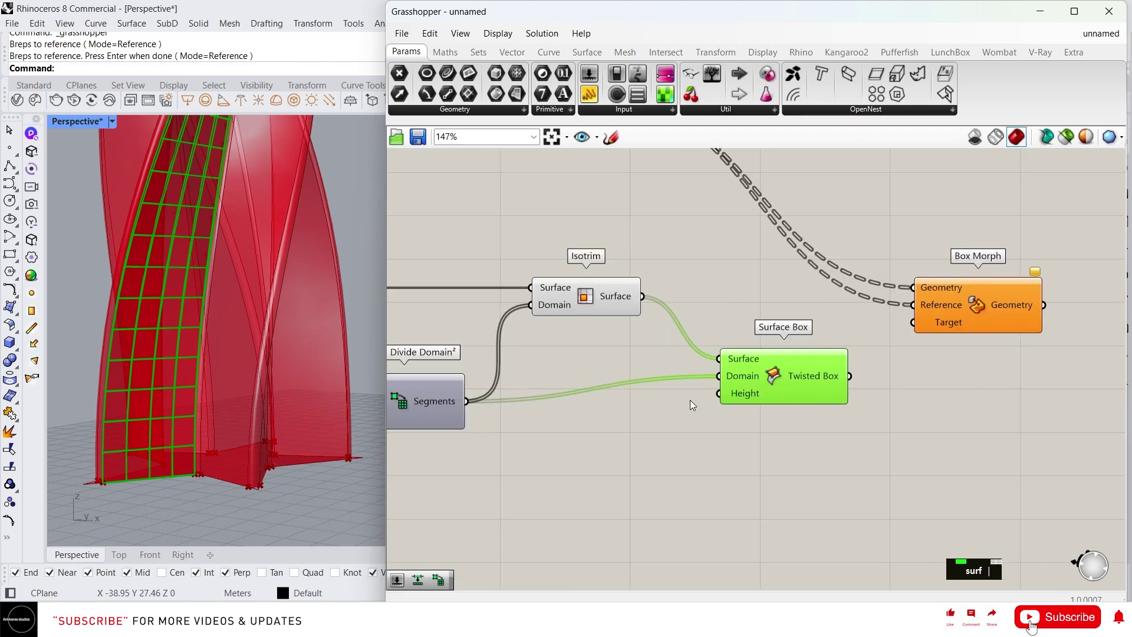
{"action": "double_click", "coordinate": [685, 400]}
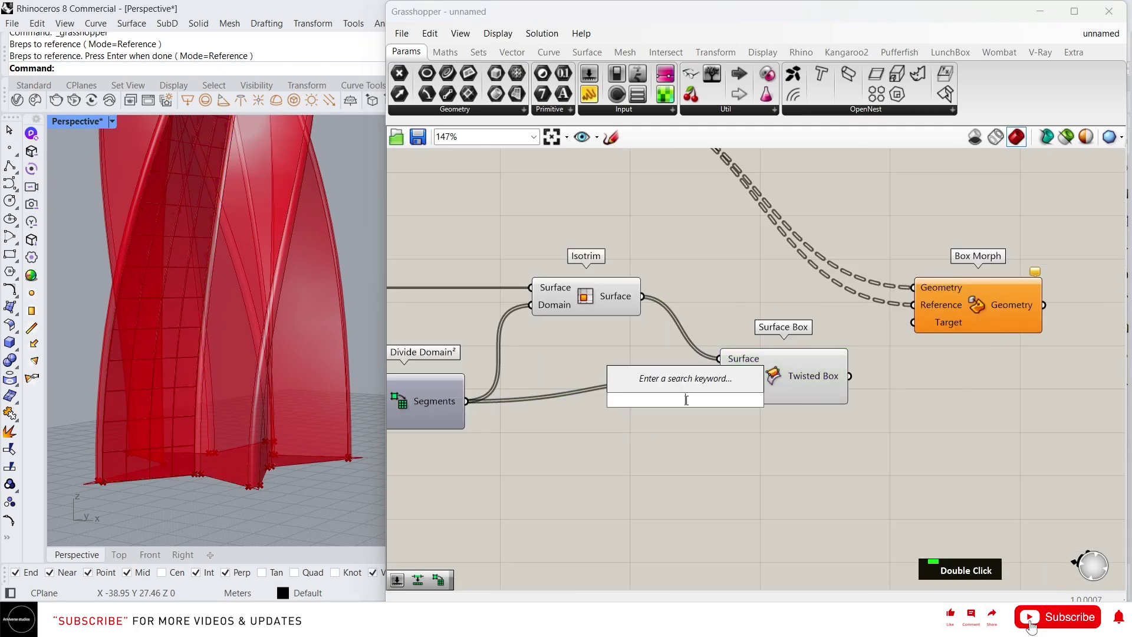
{"action": "type", "text": "3"}
{"action": "key", "text": "Return"}
{"action": "left_click_drag", "start_coordinate": [686, 399], "coordinate": [628, 432]}
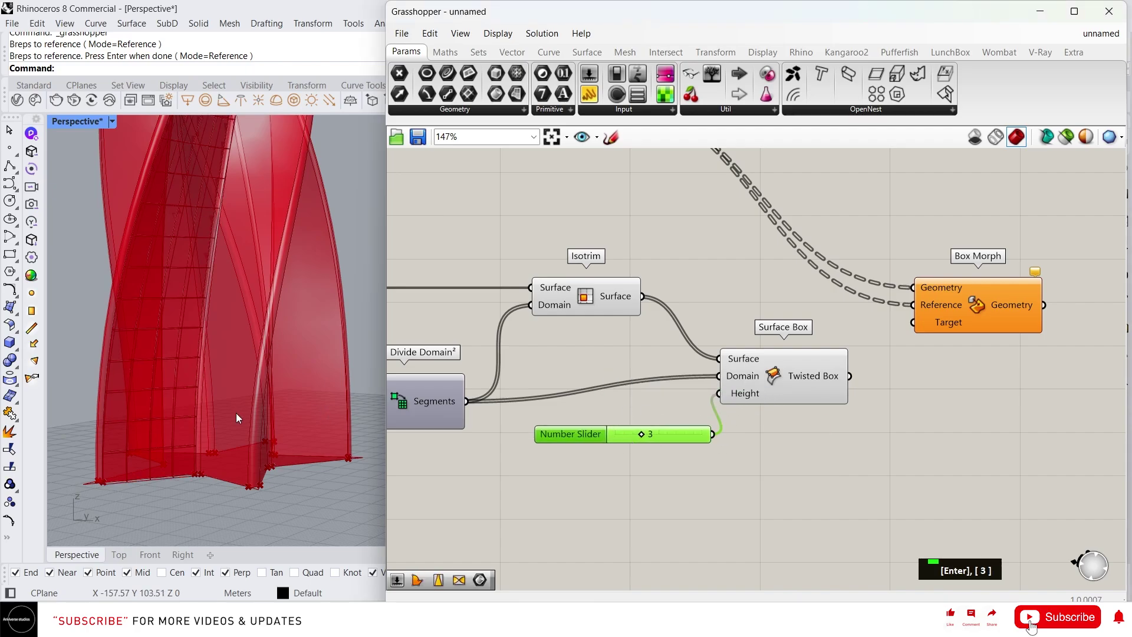
{"action": "right_click_drag", "start_coordinate": [236, 413], "coordinate": [299, 445]}
{"action": "scroll", "coordinate": [272, 521], "scroll_direction": "up", "scroll_amount": 5}
{"action": "scroll", "coordinate": [268, 518], "scroll_direction": "up", "scroll_amount": 1}
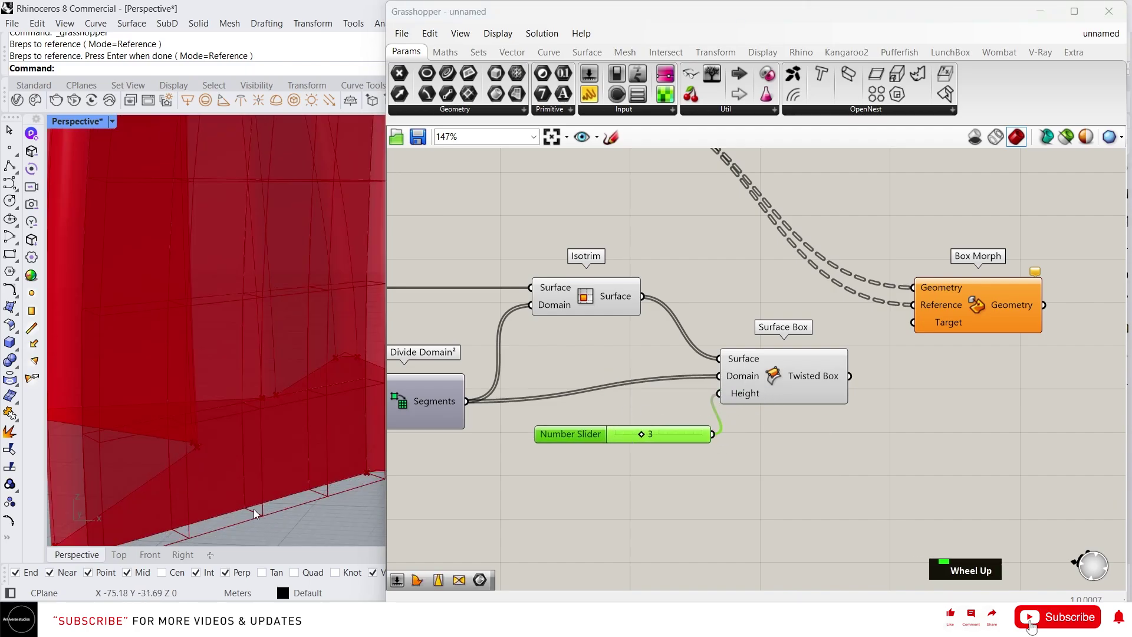
{"action": "scroll", "coordinate": [259, 513], "scroll_direction": "down", "scroll_amount": 2}
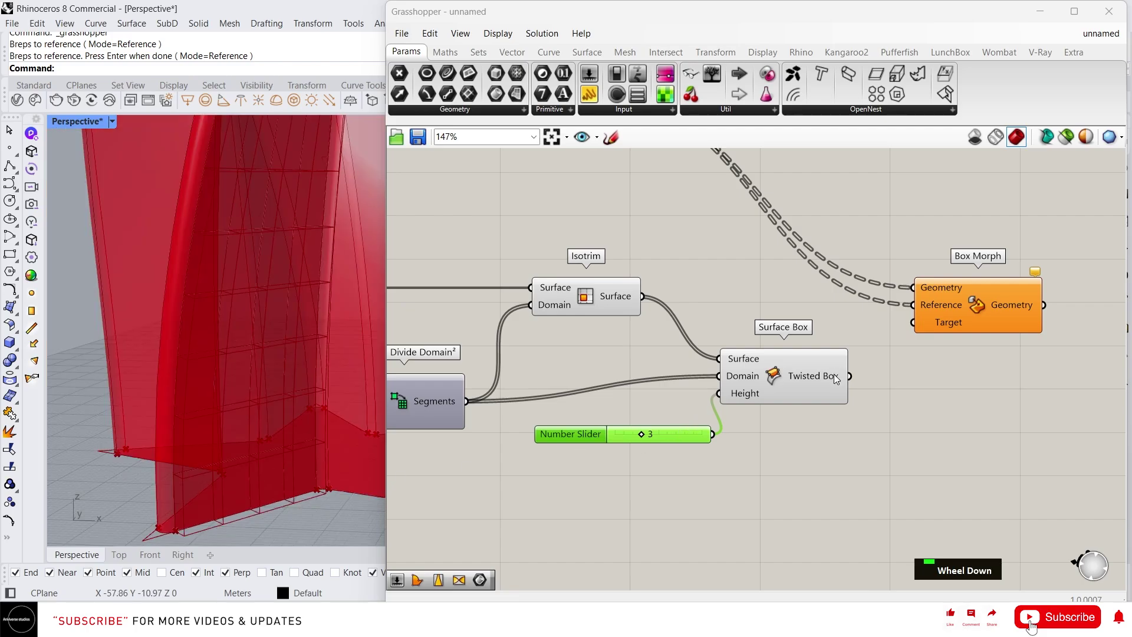
Connect Surface Box's Twisted Box output to Box Morph's Target input and highlight the morphed panels on the tower
{"action": "left_click_drag", "start_coordinate": [850, 375], "coordinate": [915, 323]}
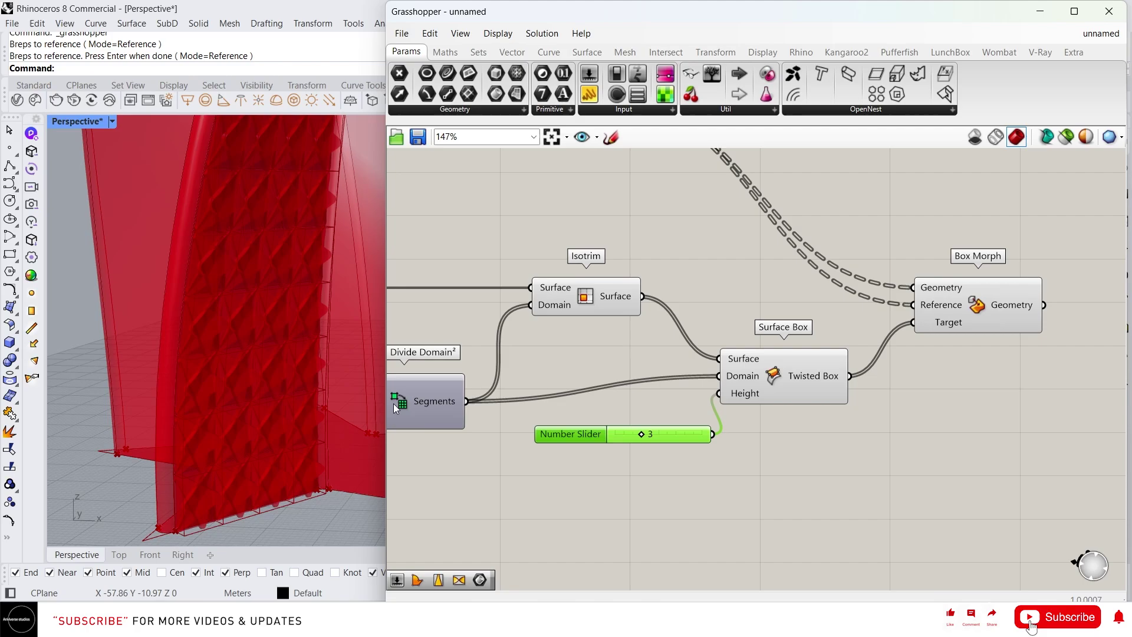
{"action": "scroll", "coordinate": [260, 442], "scroll_direction": "down", "scroll_amount": 5}
{"action": "scroll", "coordinate": [248, 380], "scroll_direction": "up", "scroll_amount": 5}
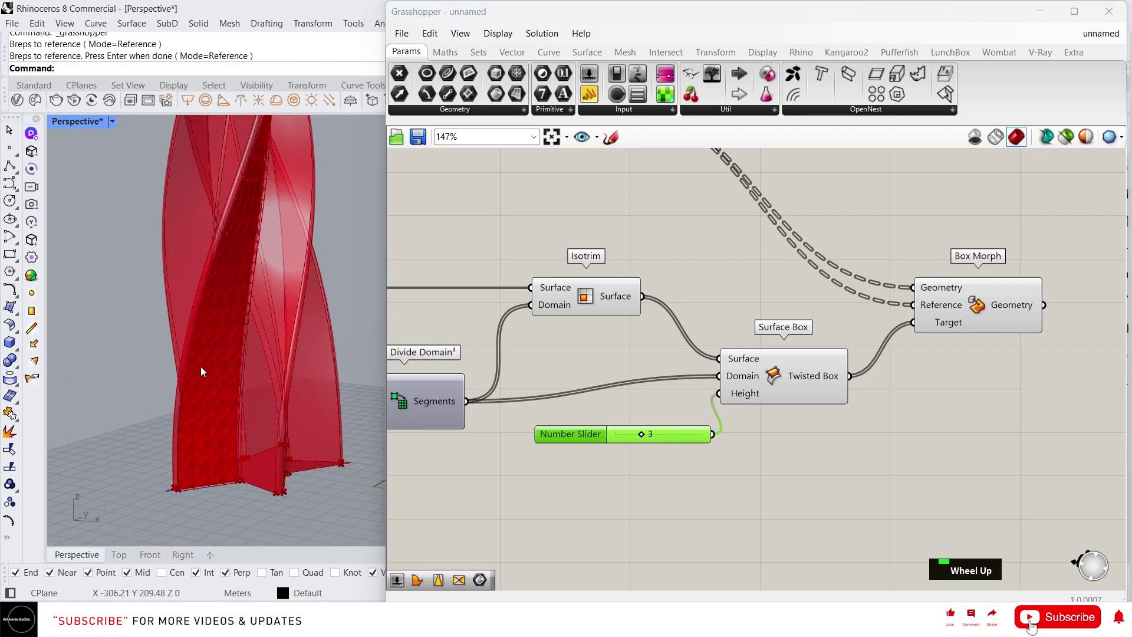
{"action": "left_click", "coordinate": [1009, 303]}
{"action": "scroll", "coordinate": [200, 442], "scroll_direction": "up", "scroll_amount": 8}
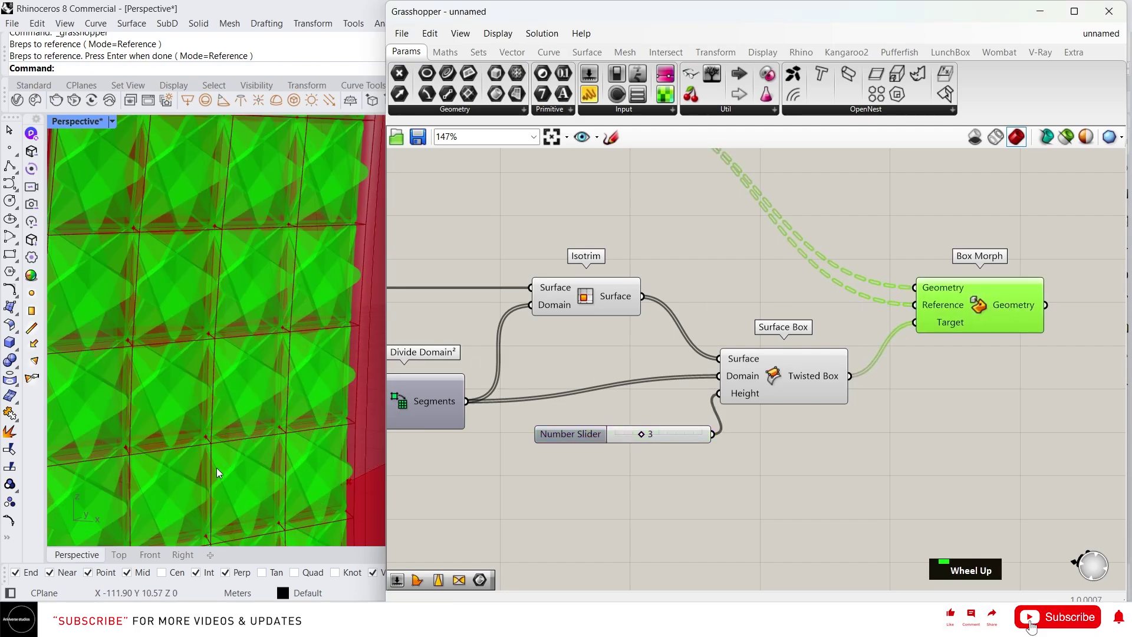
{"action": "scroll", "coordinate": [201, 444], "scroll_direction": "down", "scroll_amount": 6}
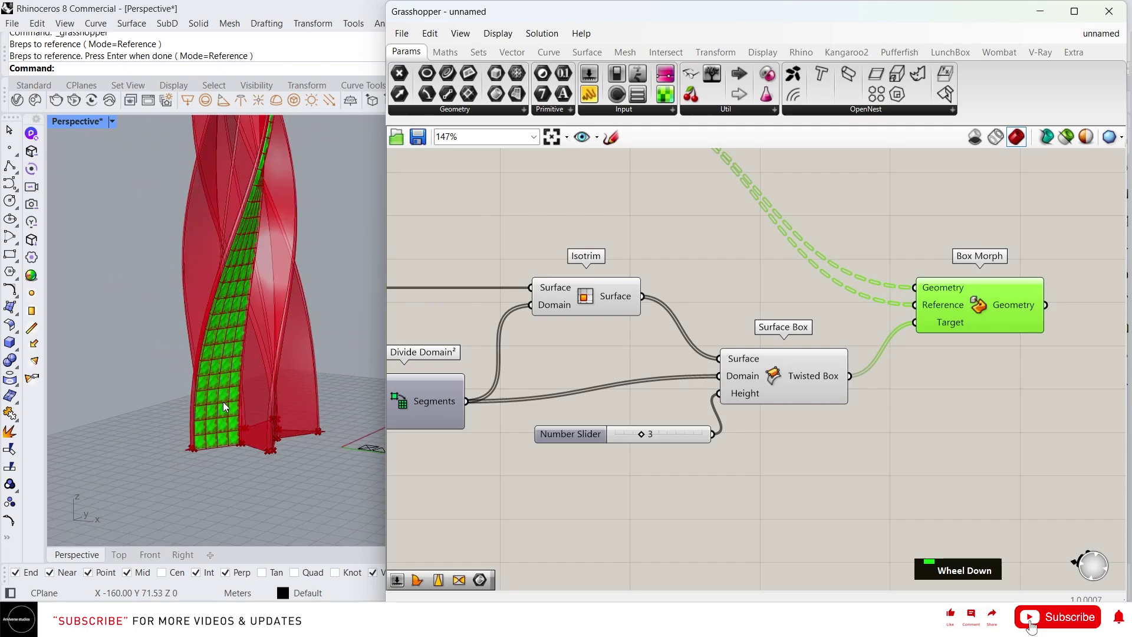
{"action": "scroll", "coordinate": [229, 358], "scroll_direction": "down", "scroll_amount": 3}
{"action": "scroll", "coordinate": [229, 360], "scroll_direction": "up", "scroll_amount": 3}
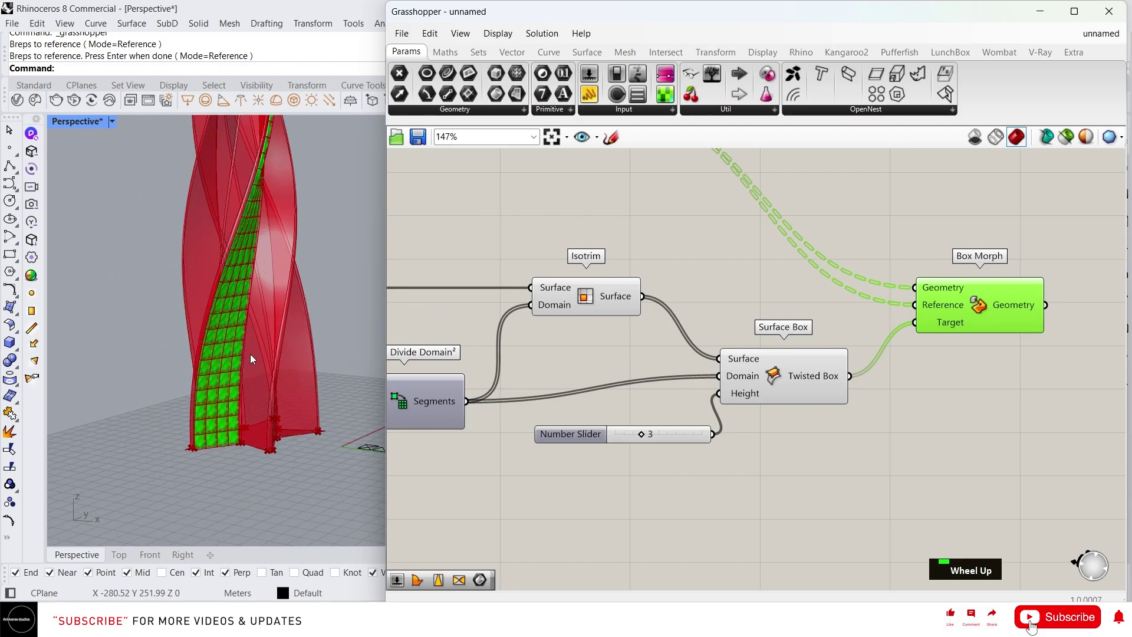
{"action": "scroll", "coordinate": [252, 359], "scroll_direction": "up", "scroll_amount": 2}
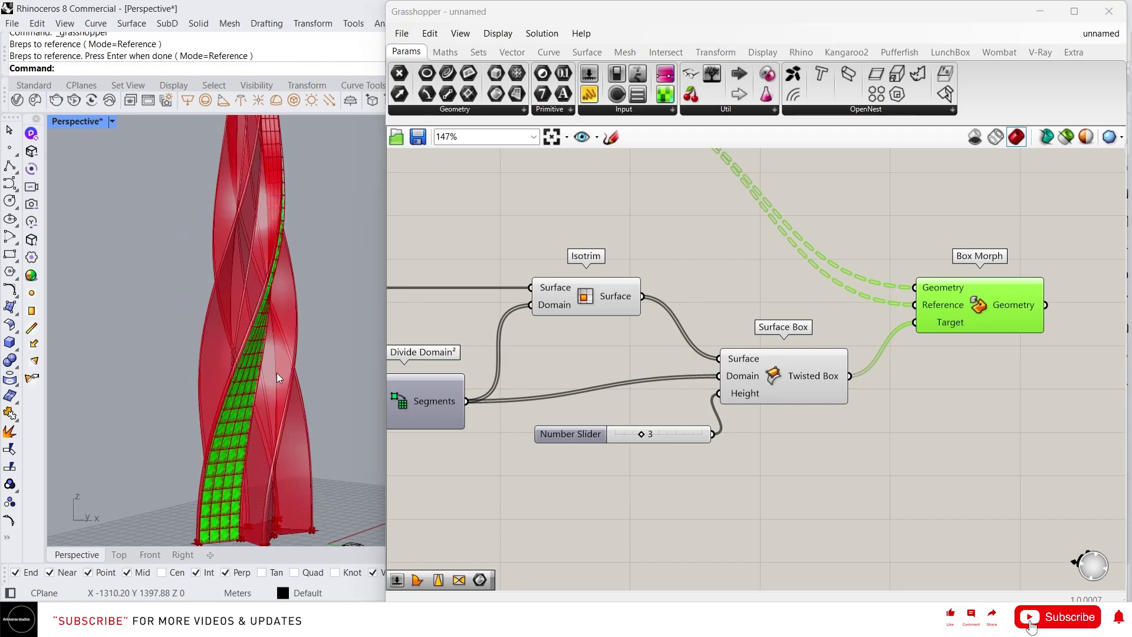
Duplicate the component chain from List Item through Box Morph, including its sliders, directly below the original
{"action": "scroll", "coordinate": [738, 377], "scroll_direction": "down", "scroll_amount": 3}
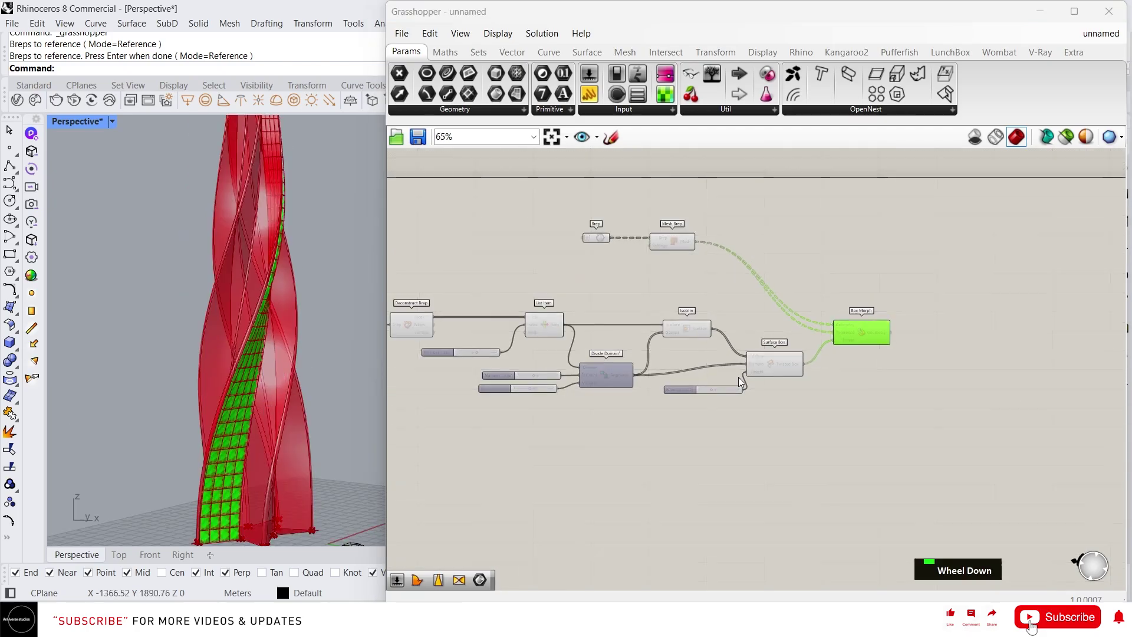
{"action": "key", "text": "Delete"}
{"action": "left_click_drag", "start_coordinate": [1072, 369], "coordinate": [617, 408]}
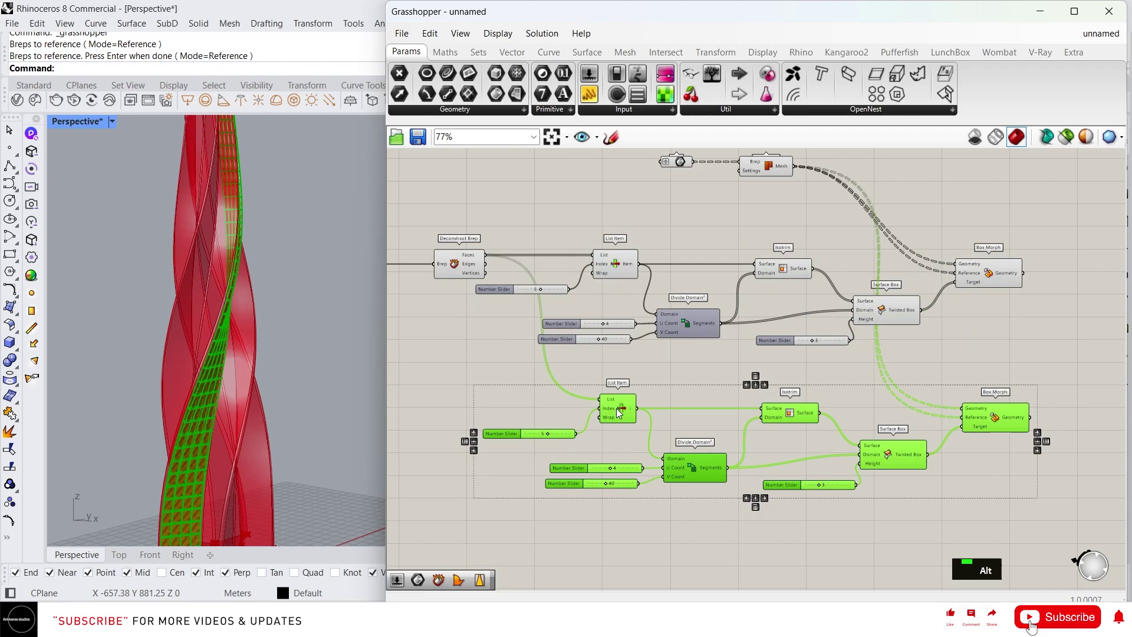
Set the duplicated List Item's Index slider to 7 to panel the adjacent tower face
{"action": "scroll", "coordinate": [550, 436], "scroll_direction": "up", "scroll_amount": 3}
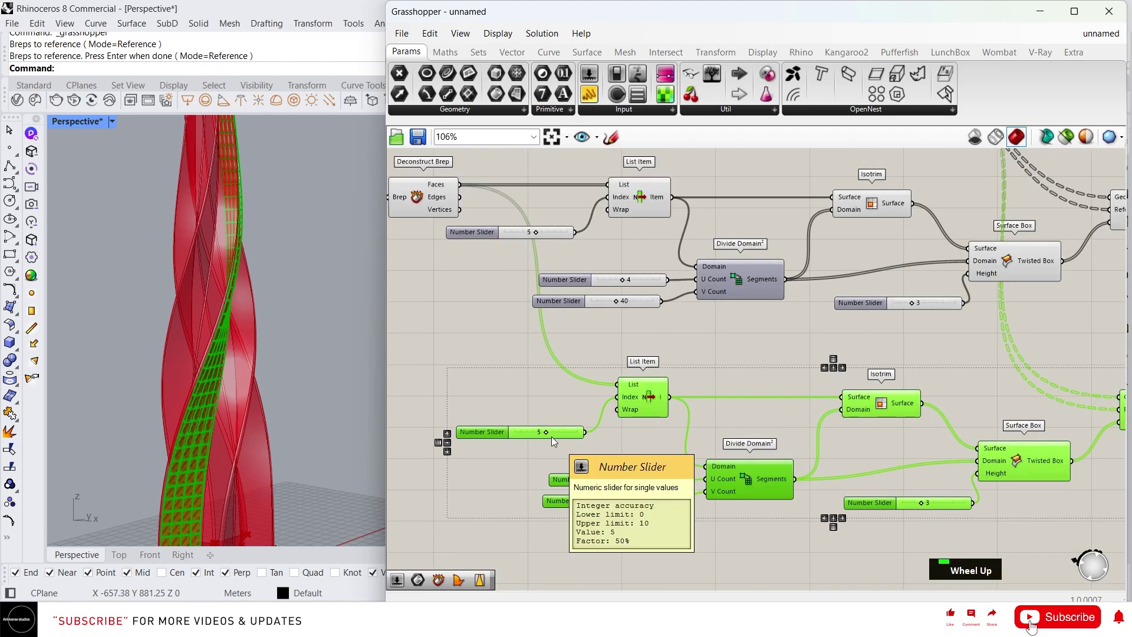
{"action": "left_click_drag", "start_coordinate": [547, 434], "coordinate": [559, 434]}
{"action": "left_click", "coordinate": [481, 406]}
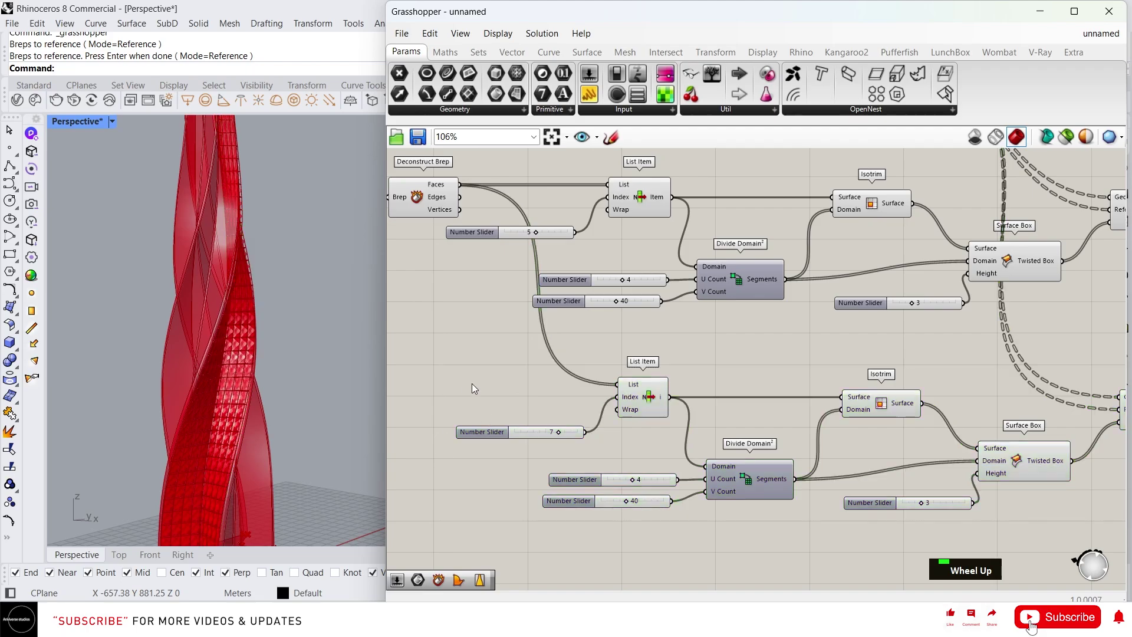
{"action": "scroll", "coordinate": [236, 432], "scroll_direction": "down", "scroll_amount": 3}
{"action": "scroll", "coordinate": [783, 369], "scroll_direction": "down", "scroll_amount": 4}
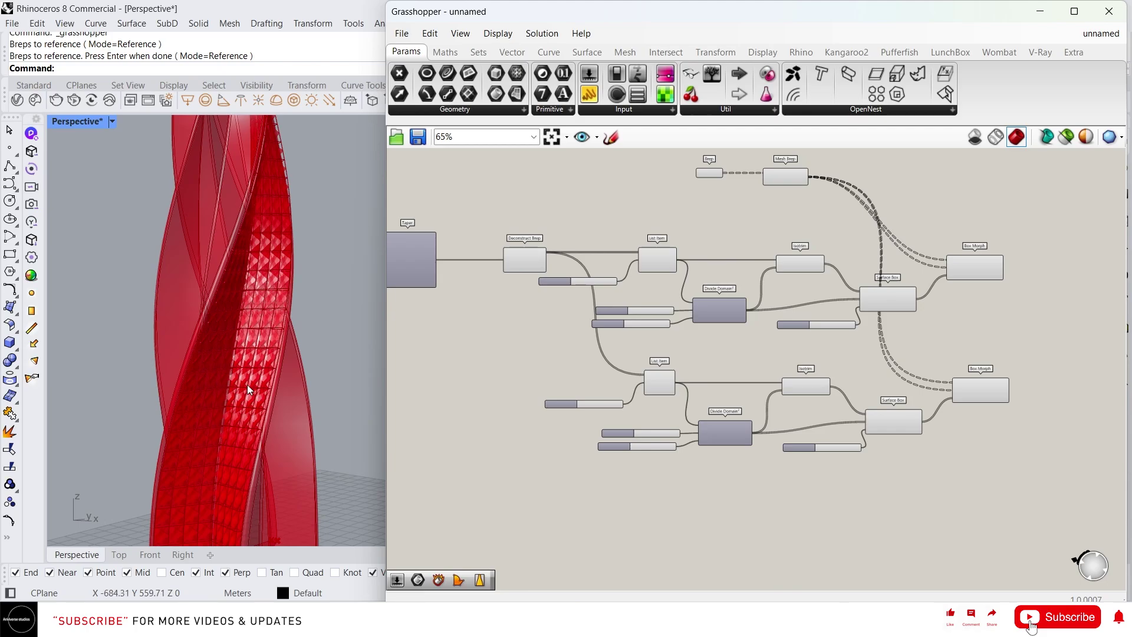
{"action": "scroll", "coordinate": [292, 356], "scroll_direction": "down", "scroll_amount": 4}
{"action": "scroll", "coordinate": [268, 315], "scroll_direction": "up", "scroll_amount": 2}
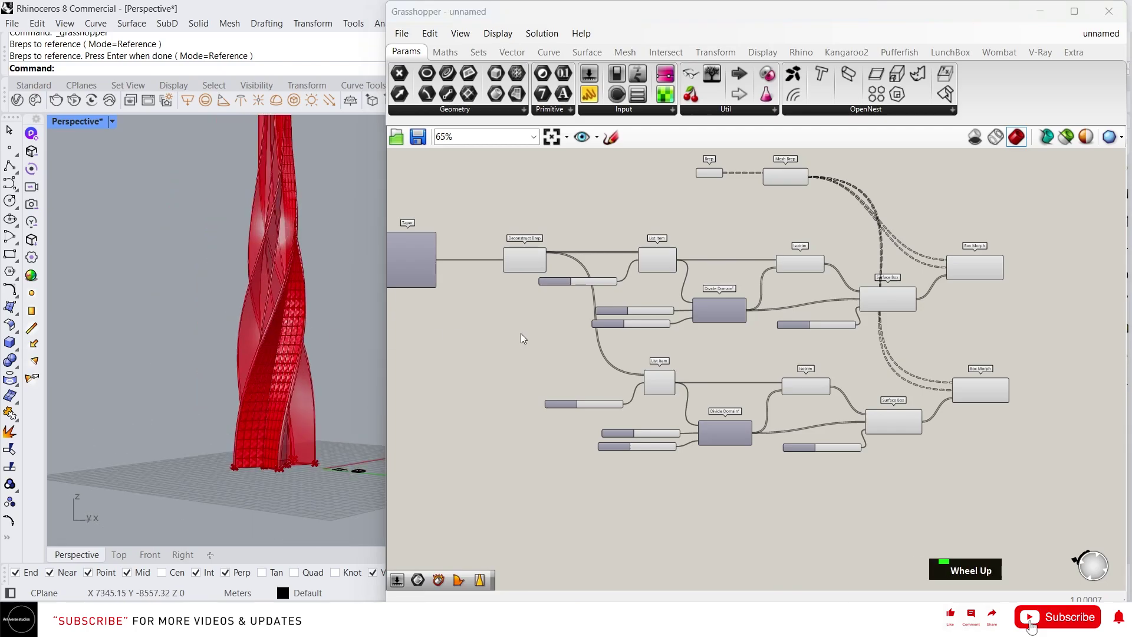
Put each of the two Box Morph components in its own group
{"action": "scroll", "coordinate": [926, 389], "scroll_direction": "up", "scroll_amount": 1}
{"action": "left_click", "coordinate": [973, 397]}
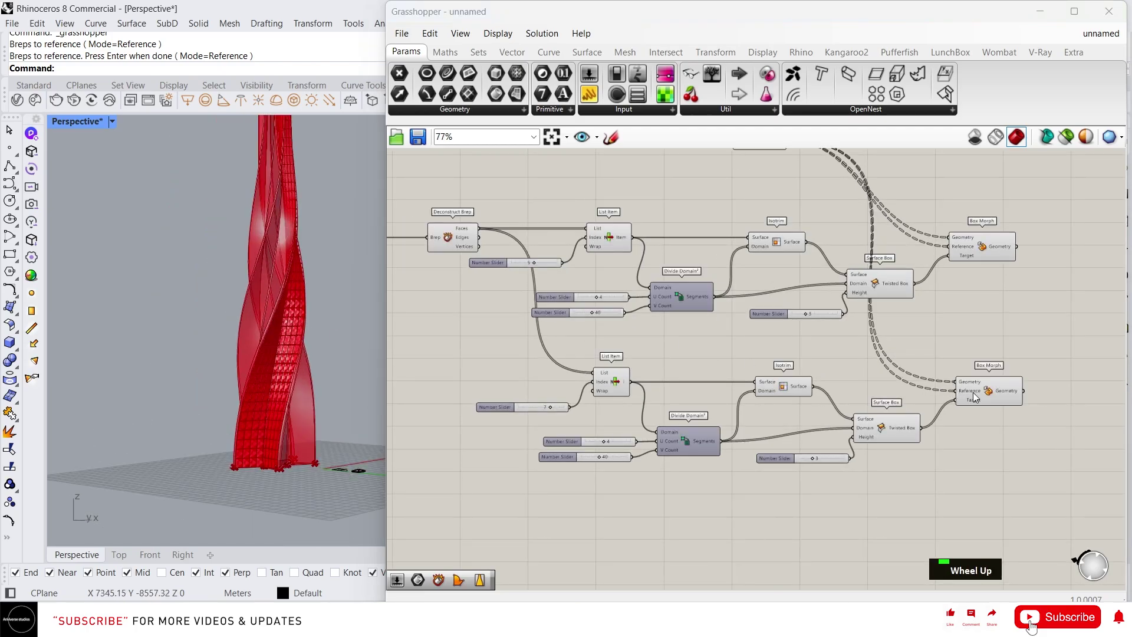
{"action": "scroll", "coordinate": [992, 393], "scroll_direction": "up", "scroll_amount": 2}
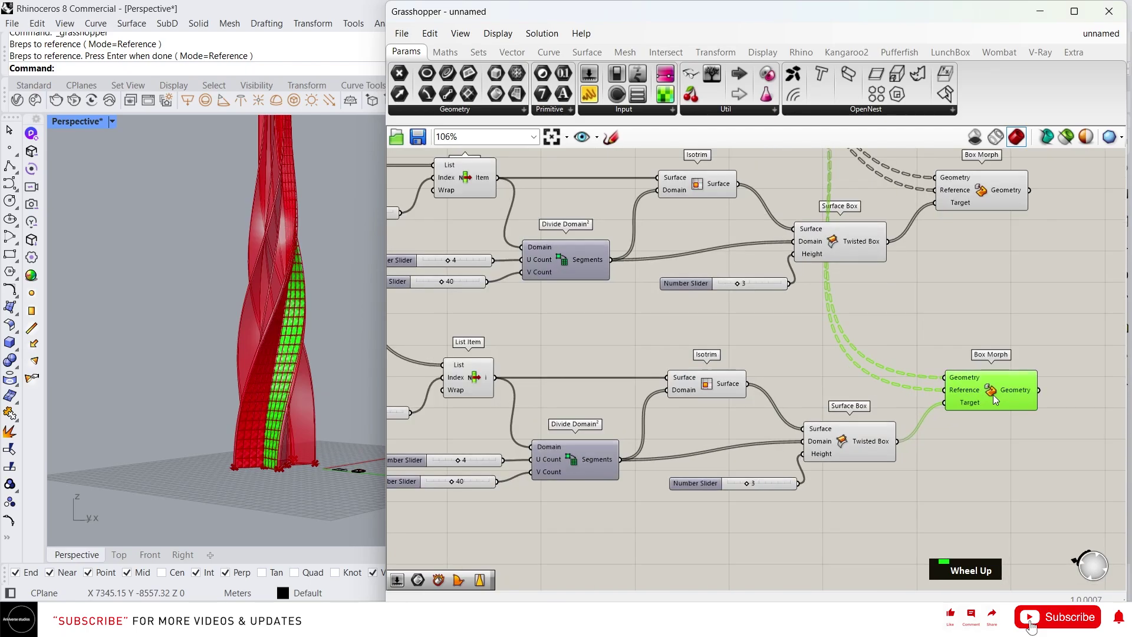
{"action": "middle_click", "coordinate": [992, 394]}
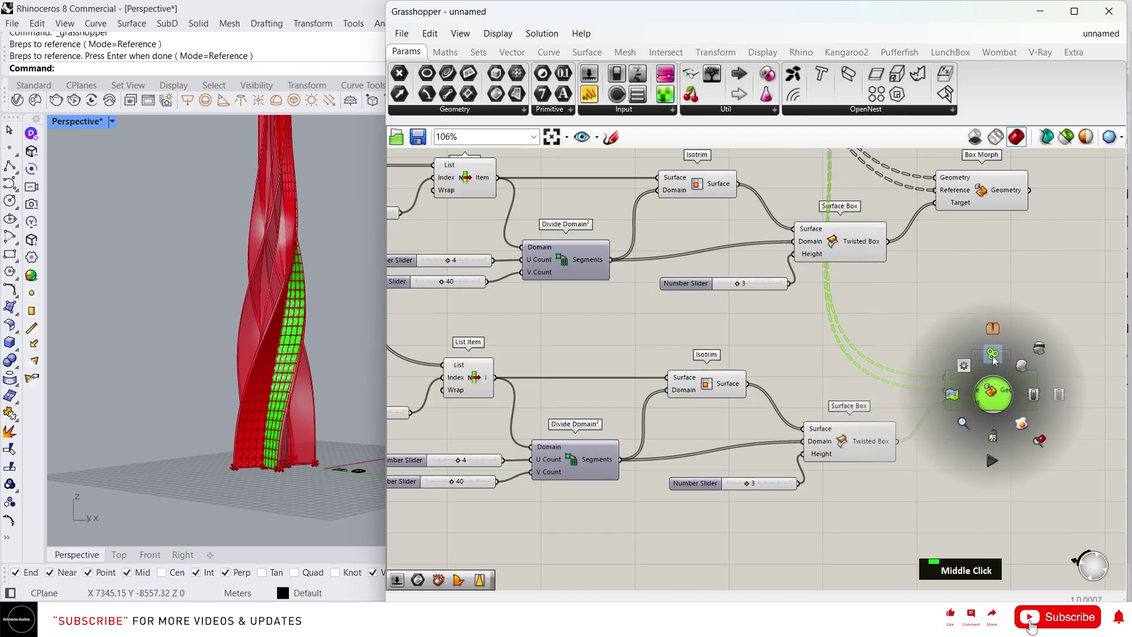
{"action": "right_click_drag", "start_coordinate": [996, 201], "coordinate": [858, 278]}
{"action": "middle_click", "coordinate": [858, 278]}
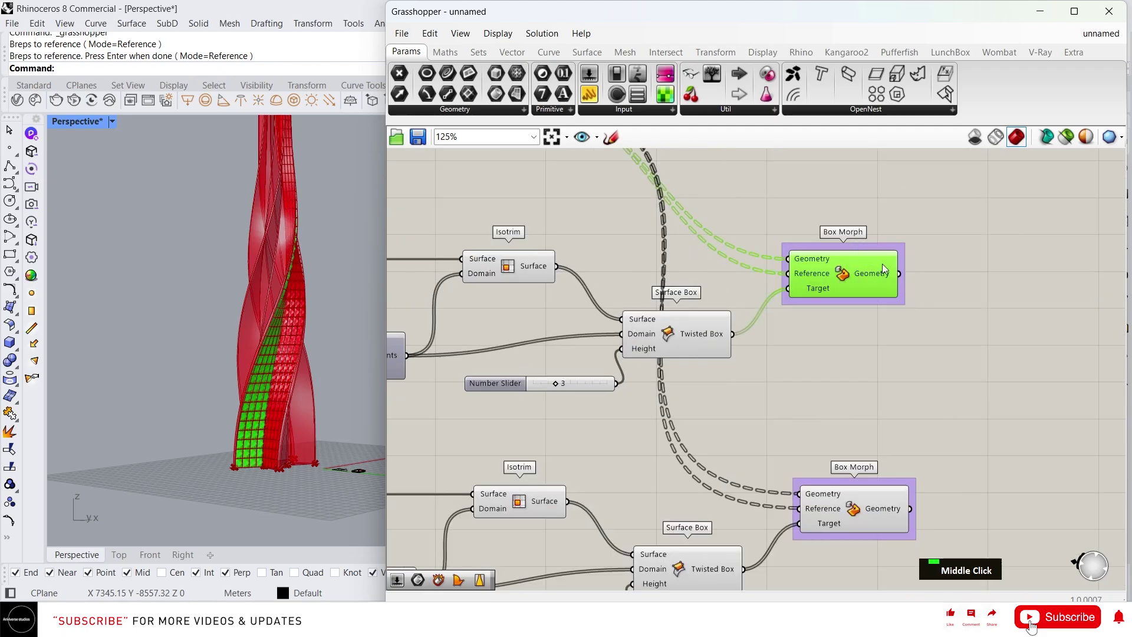
{"action": "scroll", "coordinate": [854, 276], "scroll_direction": "up", "scroll_amount": 1}
{"action": "scroll", "coordinate": [737, 321], "scroll_direction": "down", "scroll_amount": 2}
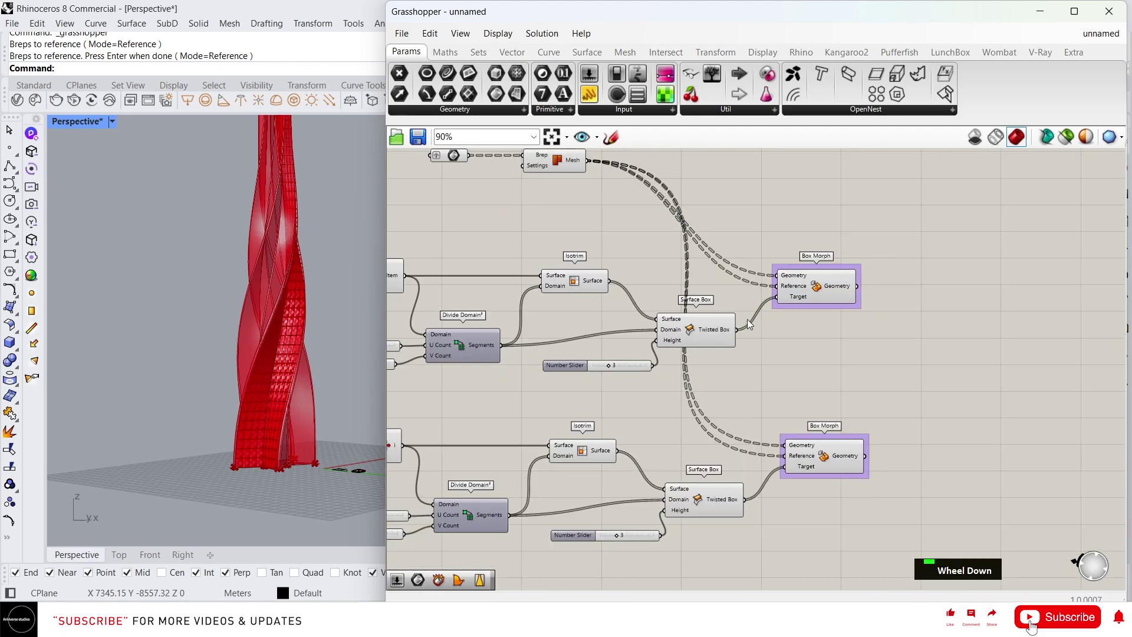
Put the Deconstruct Brep component in its own group
{"action": "right_click_drag", "start_coordinate": [407, 283], "coordinate": [820, 306]}
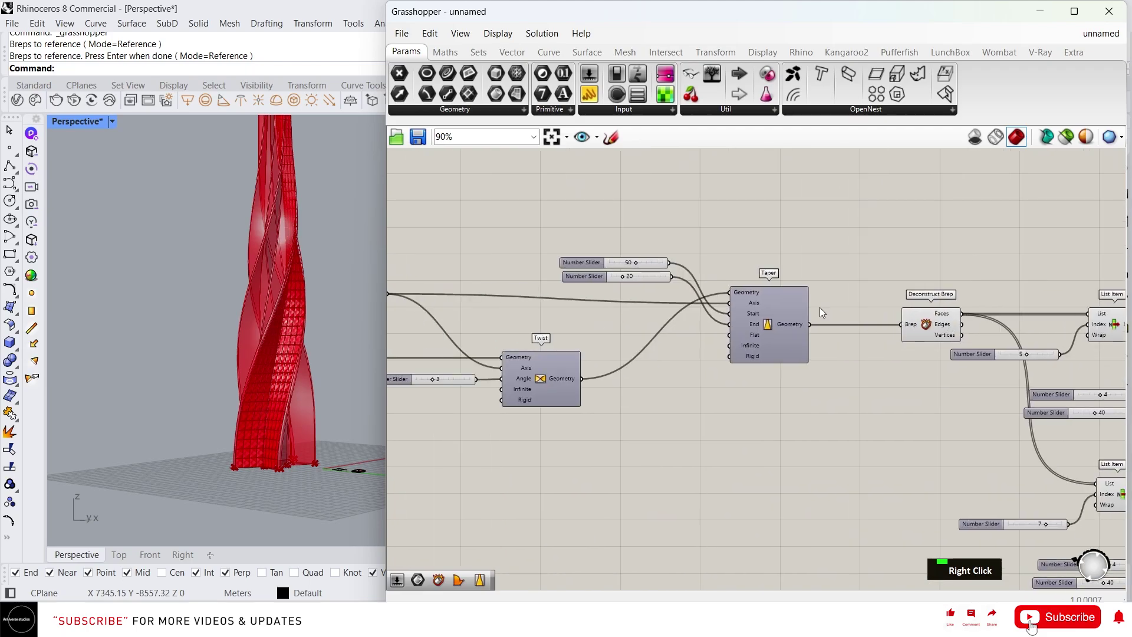
{"action": "scroll", "coordinate": [817, 305], "scroll_direction": "down", "scroll_amount": 1}
{"action": "scroll", "coordinate": [907, 318], "scroll_direction": "up", "scroll_amount": 1}
{"action": "left_click", "coordinate": [907, 319]}
{"action": "right_click_drag", "start_coordinate": [907, 318], "coordinate": [831, 337]}
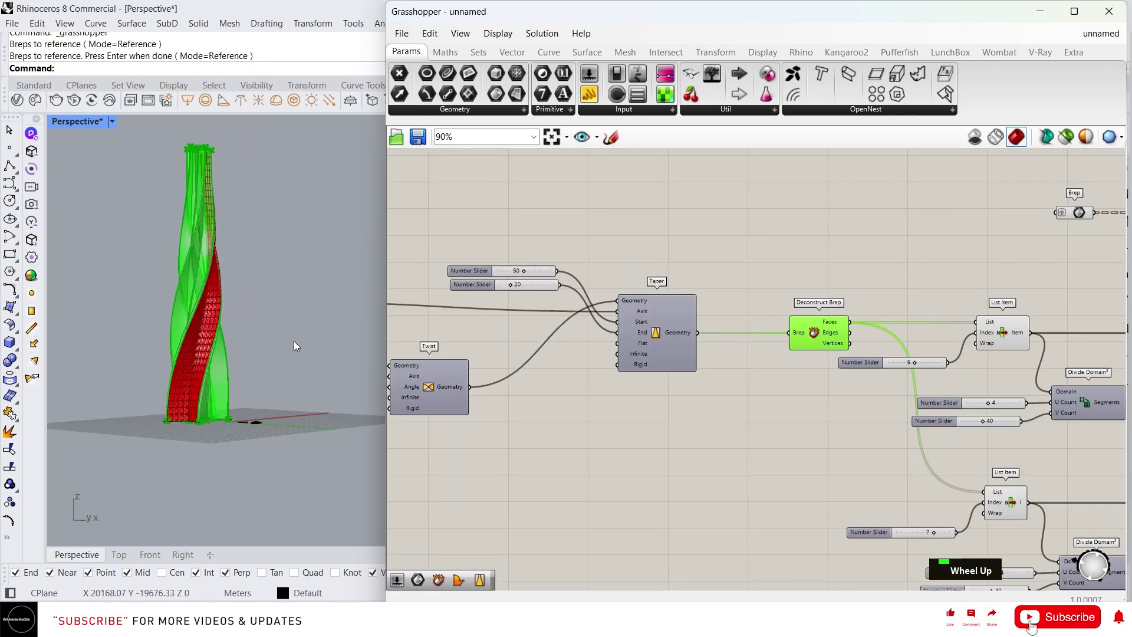
{"action": "scroll", "coordinate": [294, 341], "scroll_direction": "up", "scroll_amount": 5}
{"action": "middle_click", "coordinate": [830, 318]}
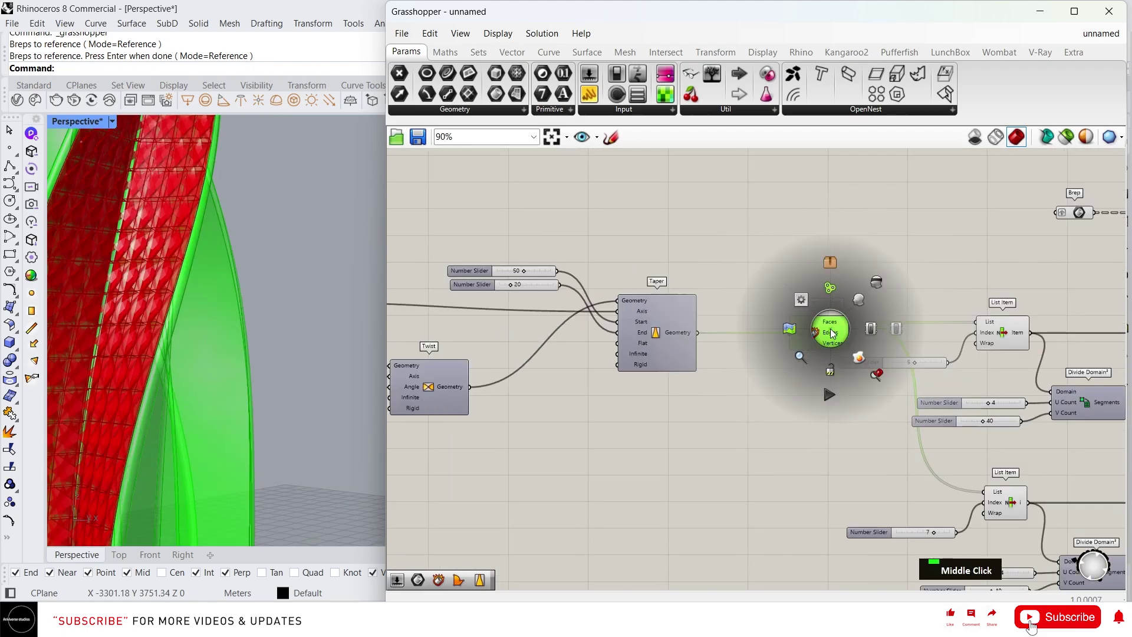
Turn off the preview of all components between Deconstruct Brep and the two Box Morphs, including the module's Brep and Mesh components
{"action": "scroll", "coordinate": [607, 275], "scroll_direction": "down", "scroll_amount": 3}
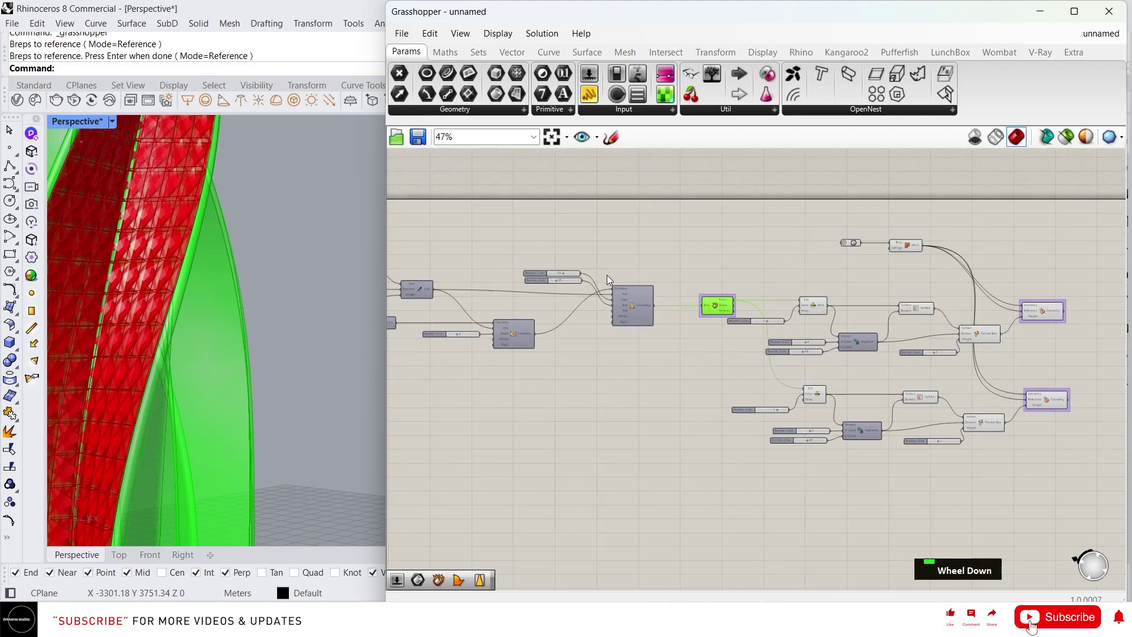
{"action": "scroll", "coordinate": [943, 413], "scroll_direction": "up", "scroll_amount": 2}
{"action": "left_click_drag", "start_coordinate": [986, 484], "coordinate": [702, 199]}
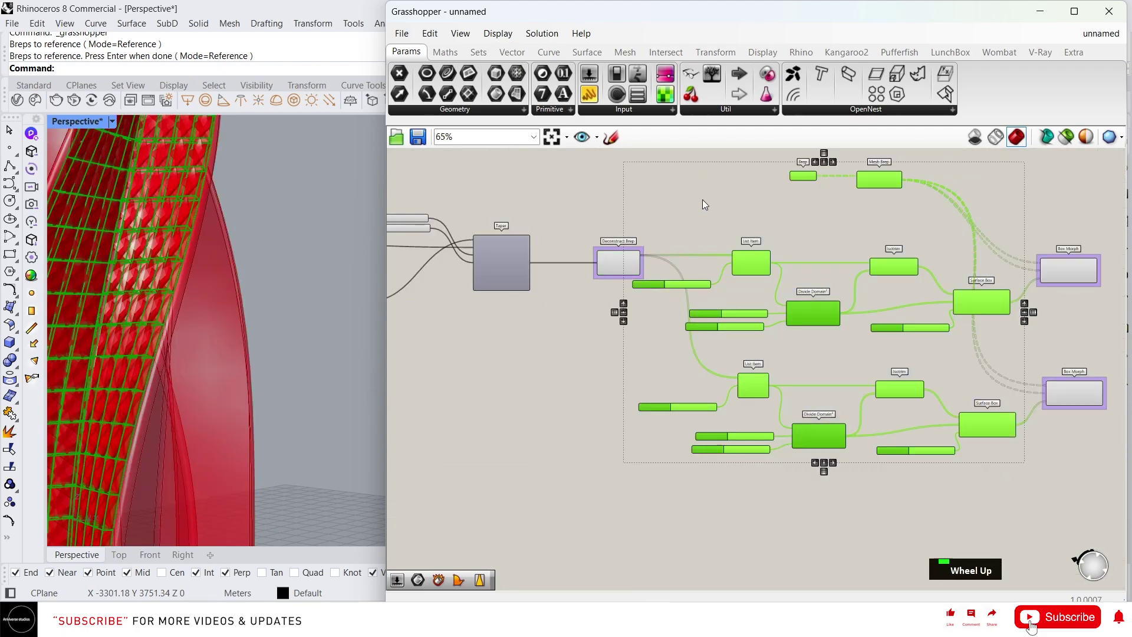
{"action": "middle_click", "coordinate": [808, 294]}
{"action": "left_click", "coordinate": [858, 245]}
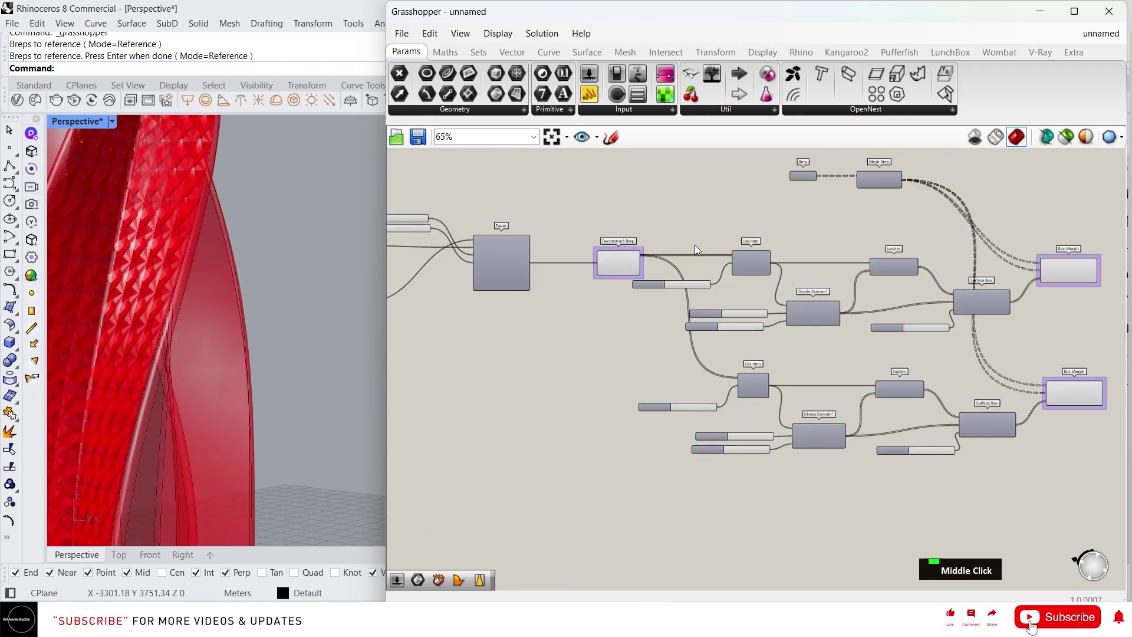
{"action": "scroll", "coordinate": [694, 245], "scroll_direction": "down", "scroll_amount": 2}
{"action": "scroll", "coordinate": [259, 344], "scroll_direction": "down", "scroll_amount": 3}
{"action": "scroll", "coordinate": [260, 344], "scroll_direction": "down", "scroll_amount": 1}
{"action": "scroll", "coordinate": [303, 243], "scroll_direction": "up", "scroll_amount": 3}
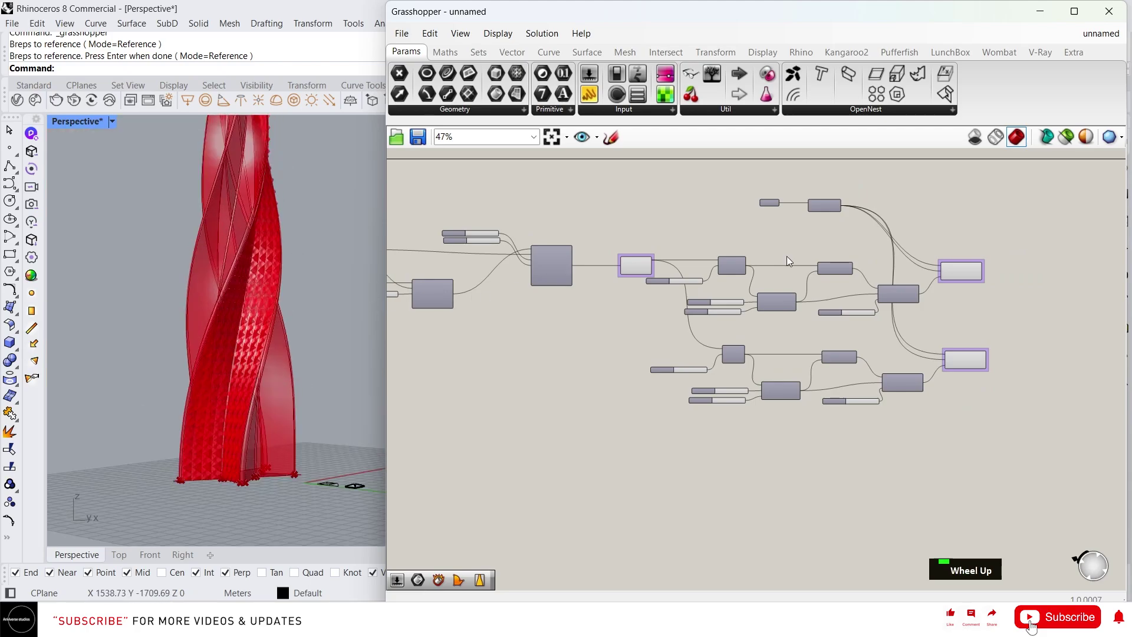
Bake the Edges output of Deconstruct Brep as a group and check the baked curves by selecting them in the viewport
{"action": "scroll", "coordinate": [787, 256], "scroll_direction": "up", "scroll_amount": 3}
{"action": "right_click_drag", "start_coordinate": [721, 299], "coordinate": [535, 270]}
{"action": "left_click", "coordinate": [461, 267]}
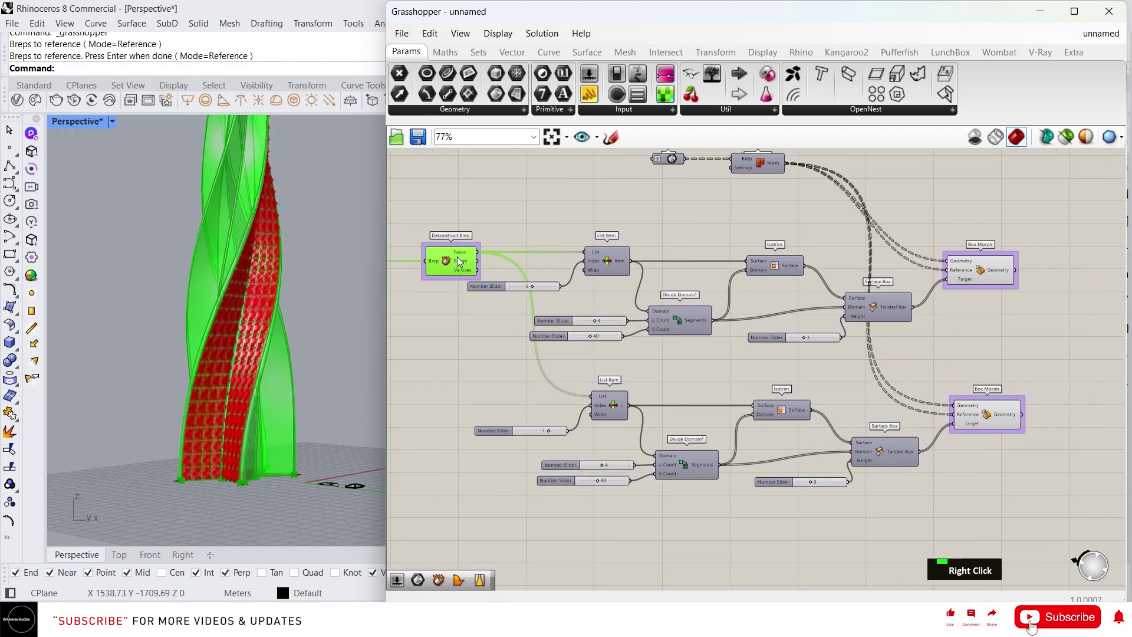
{"action": "right_click", "coordinate": [461, 267]}
{"action": "left_click", "coordinate": [508, 278]}
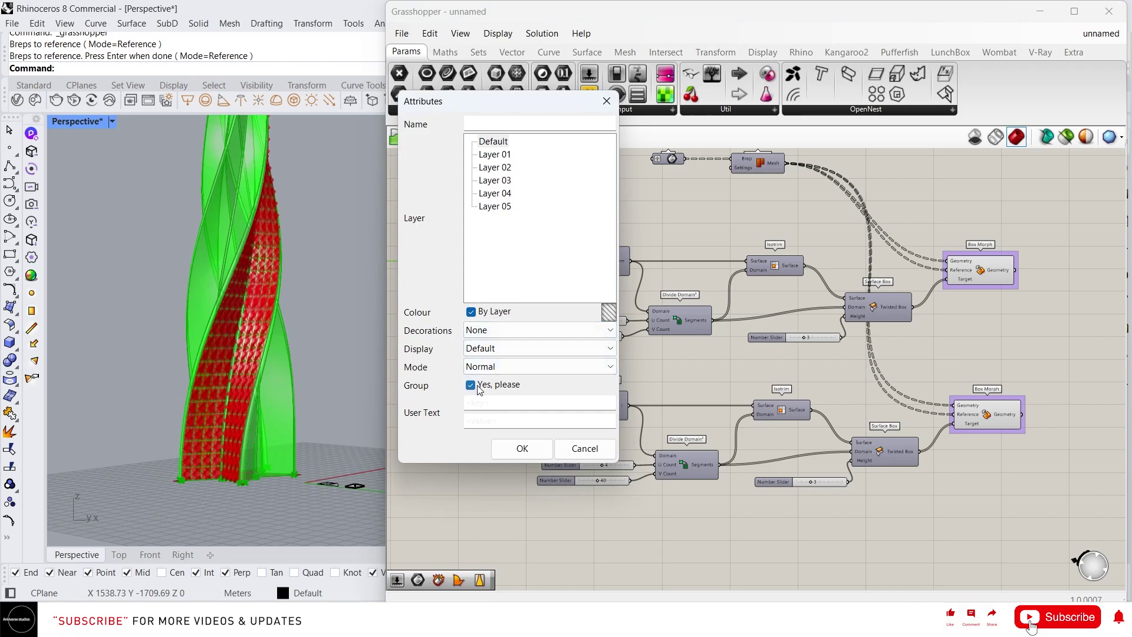
{"action": "left_click", "coordinate": [520, 446]}
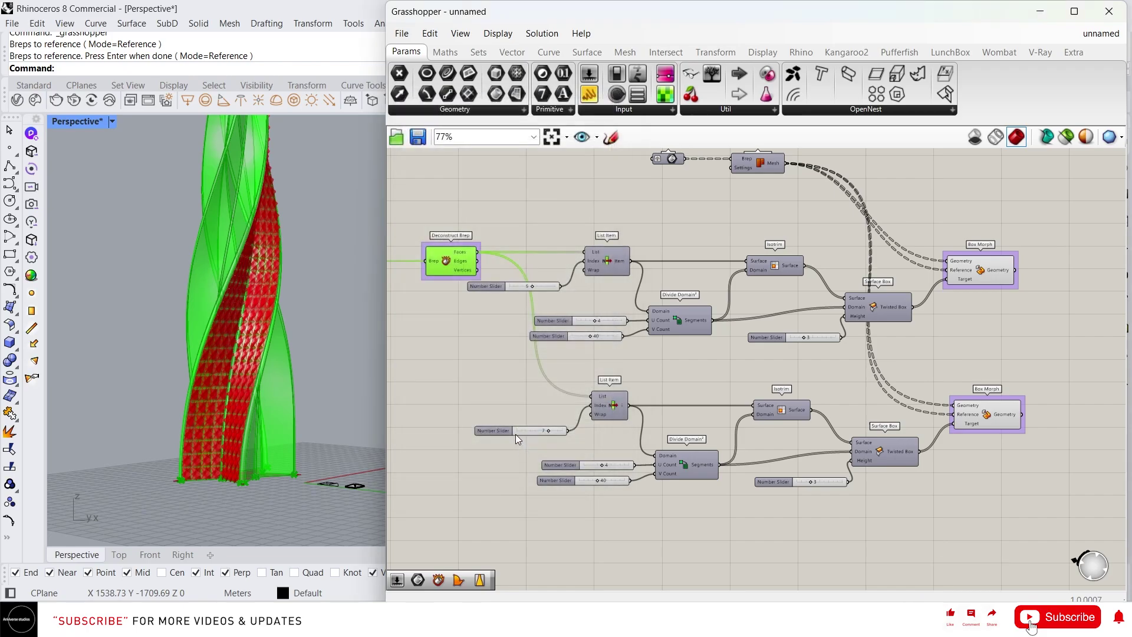
{"action": "left_click_drag", "start_coordinate": [333, 391], "coordinate": [287, 332]}
{"action": "left_click", "coordinate": [467, 331]}
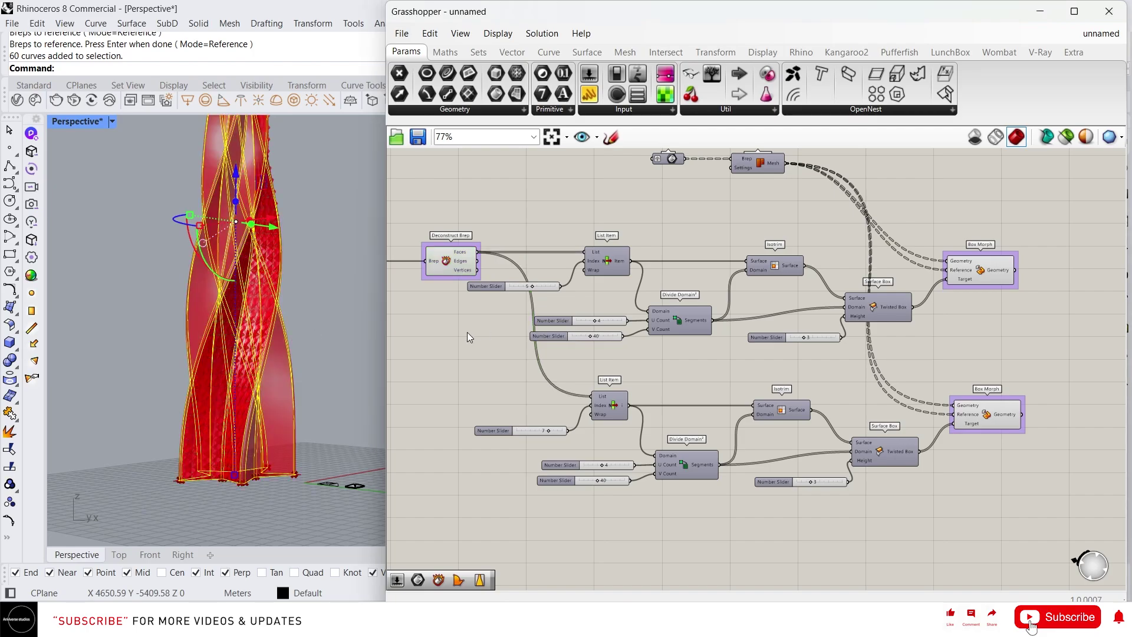
{"action": "left_click", "coordinate": [323, 369]}
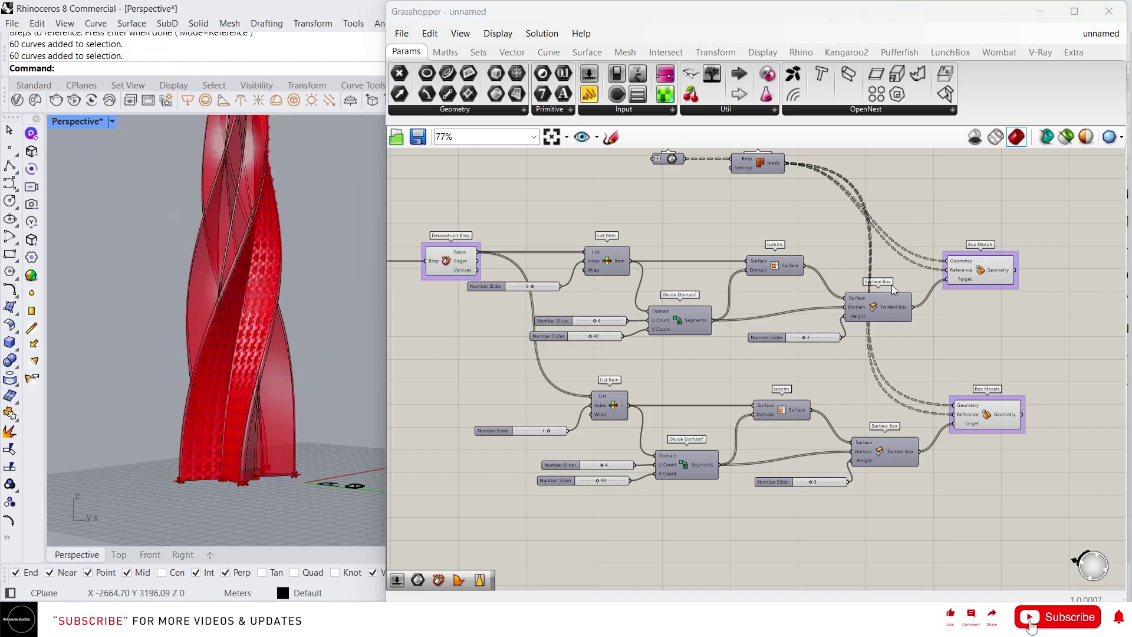
Bake the upper Box Morph's Geometry output to Layer 01 as a group
{"action": "left_click", "coordinate": [1002, 273]}
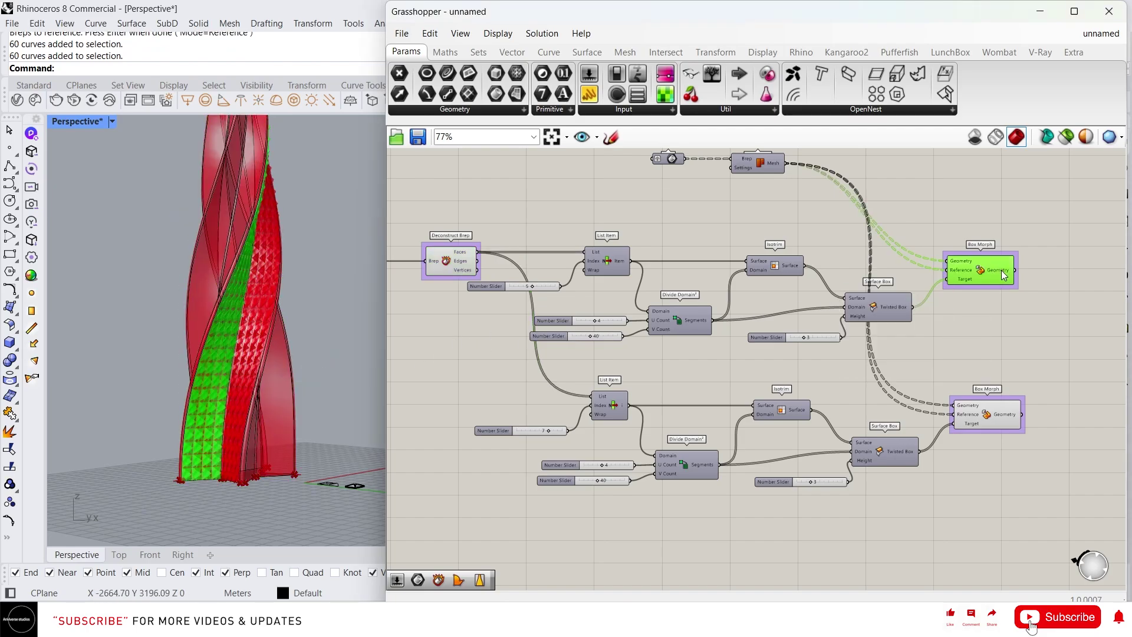
{"action": "right_click", "coordinate": [1003, 273]}
{"action": "left_click", "coordinate": [1026, 296]}
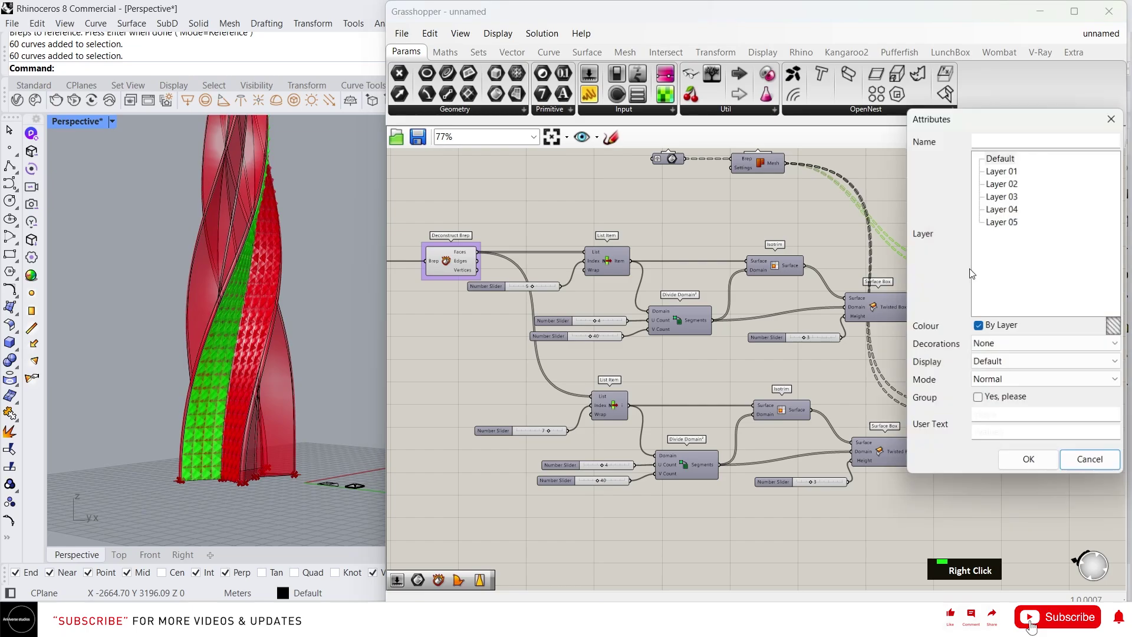
{"action": "left_click", "coordinate": [1004, 170]}
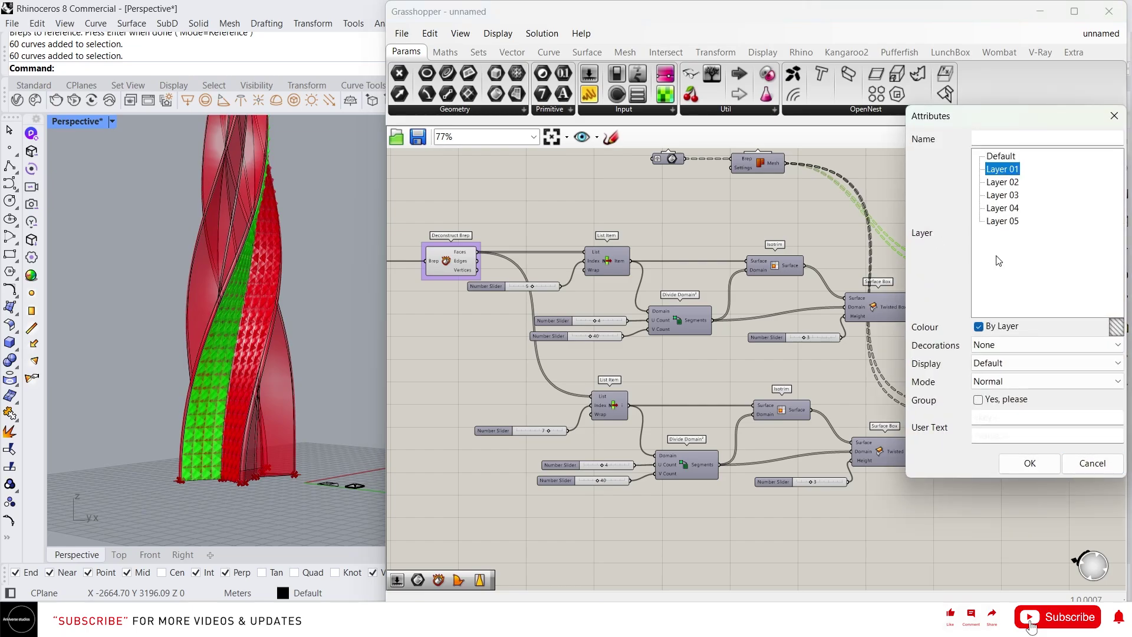
{"action": "left_click", "coordinate": [978, 400]}
{"action": "left_click", "coordinate": [1030, 464]}
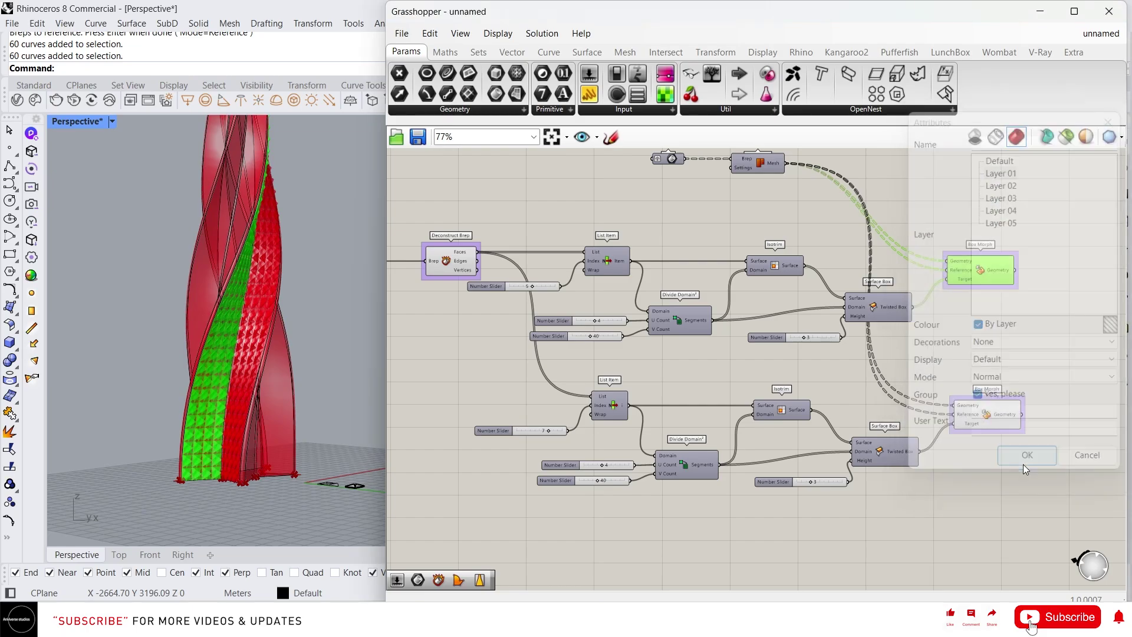
Bake the lower Box Morph's Geometry output to Layer 01 as a group
{"action": "left_click", "coordinate": [1002, 416]}
{"action": "right_click", "coordinate": [1006, 418]}
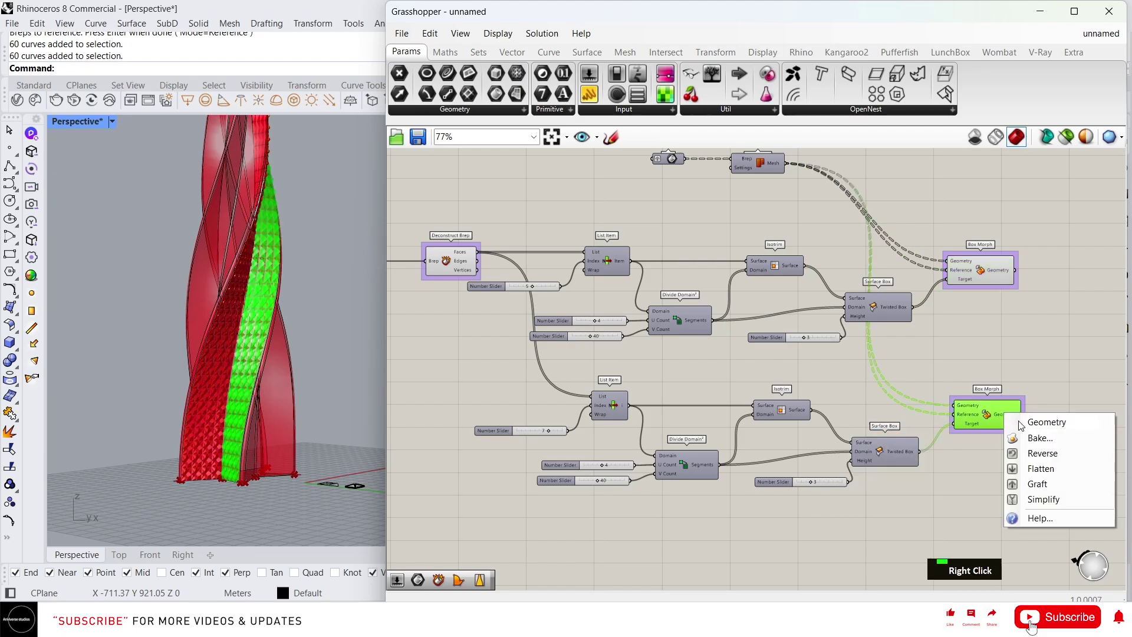
{"action": "left_click", "coordinate": [1027, 436]}
{"action": "left_click", "coordinate": [1006, 288]}
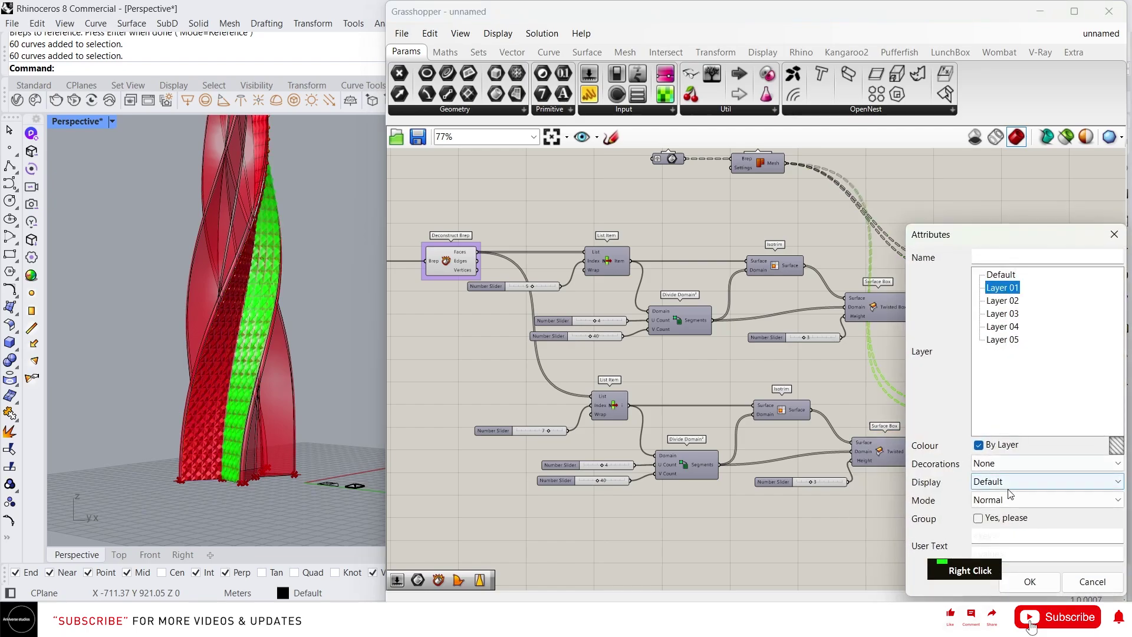
{"action": "left_click", "coordinate": [978, 518]}
{"action": "left_click", "coordinate": [1029, 581]}
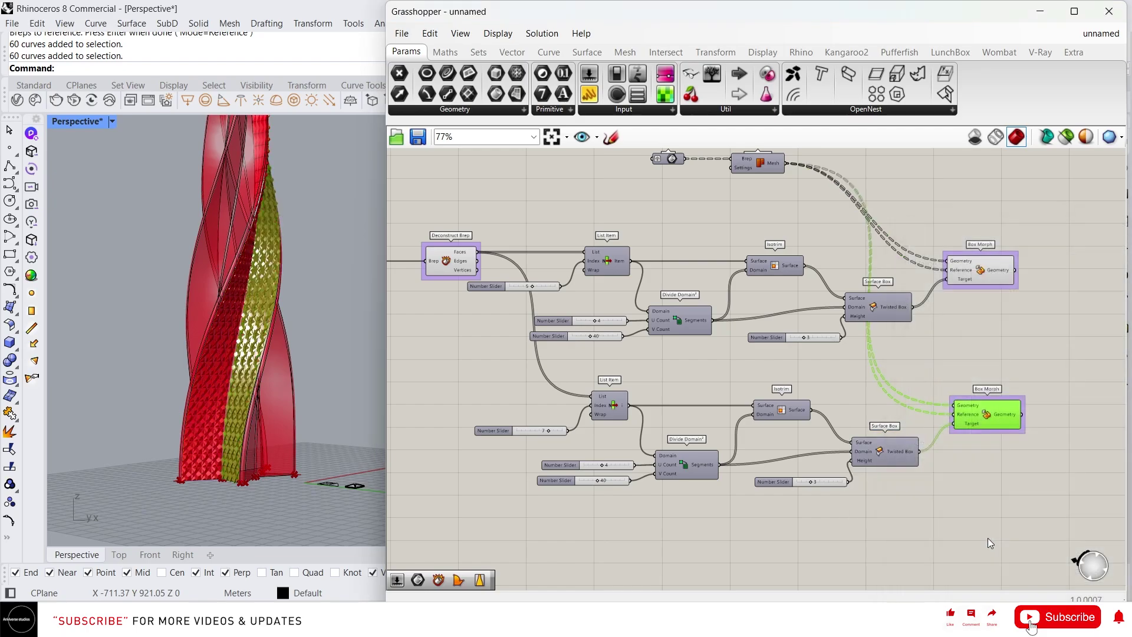
{"action": "left_click", "coordinate": [972, 321]}
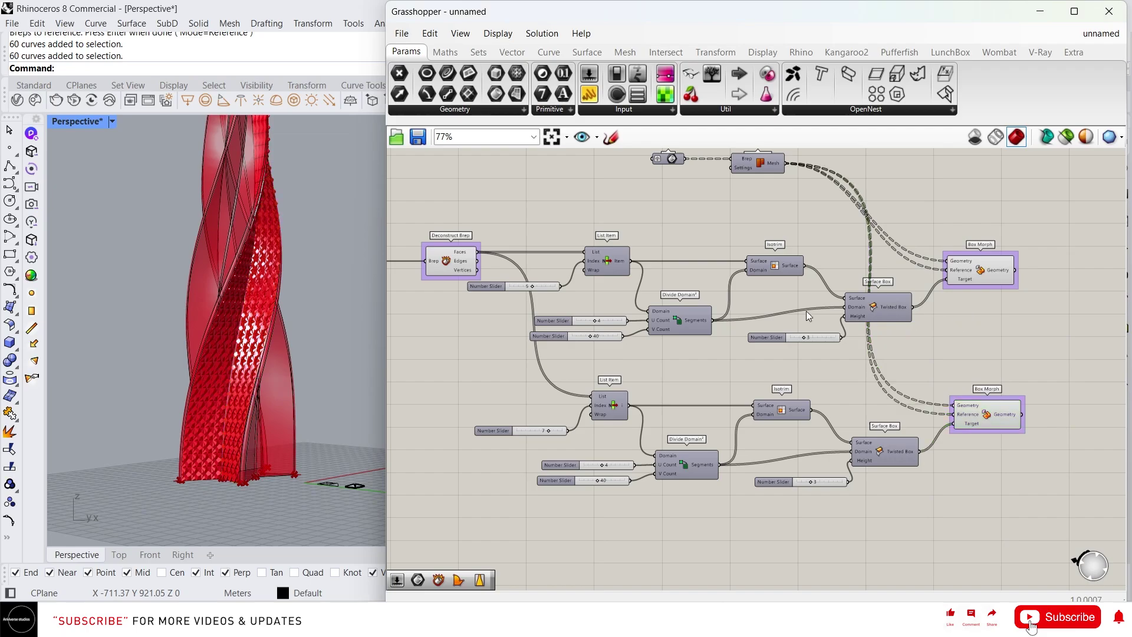
Close the Grasshopper window and examine the baked facade panels and edge curves up close and over the whole tower
{"action": "left_click", "coordinate": [1109, 12]}
{"action": "right_click_drag", "start_coordinate": [314, 374], "coordinate": [452, 317]}
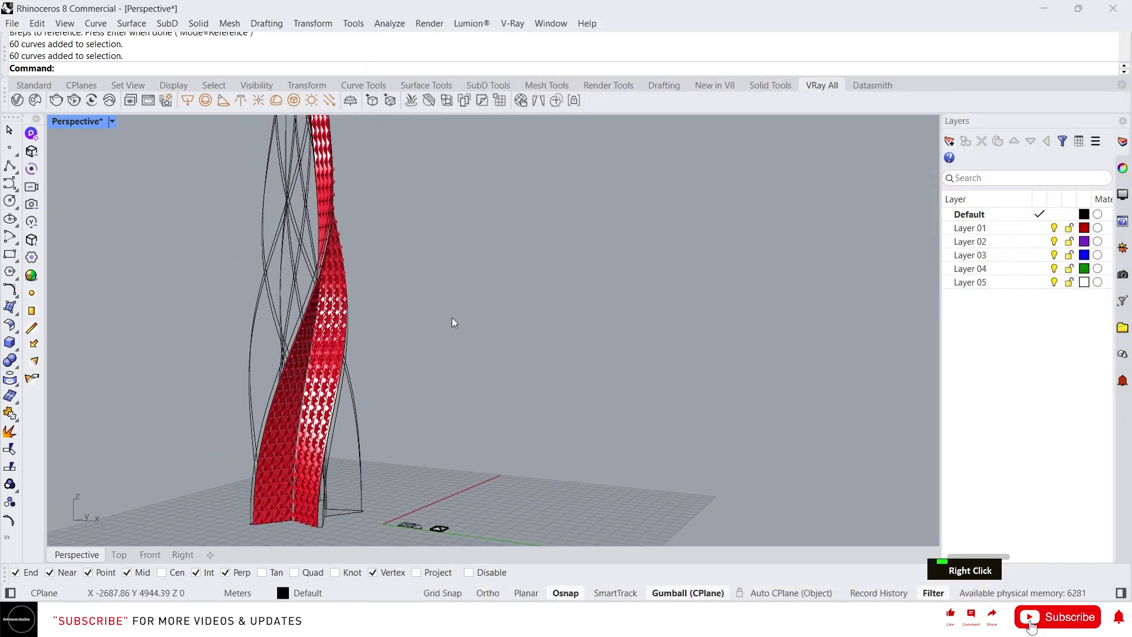
{"action": "scroll", "coordinate": [351, 422], "scroll_direction": "up", "scroll_amount": 5}
{"action": "scroll", "coordinate": [348, 415], "scroll_direction": "up", "scroll_amount": 2}
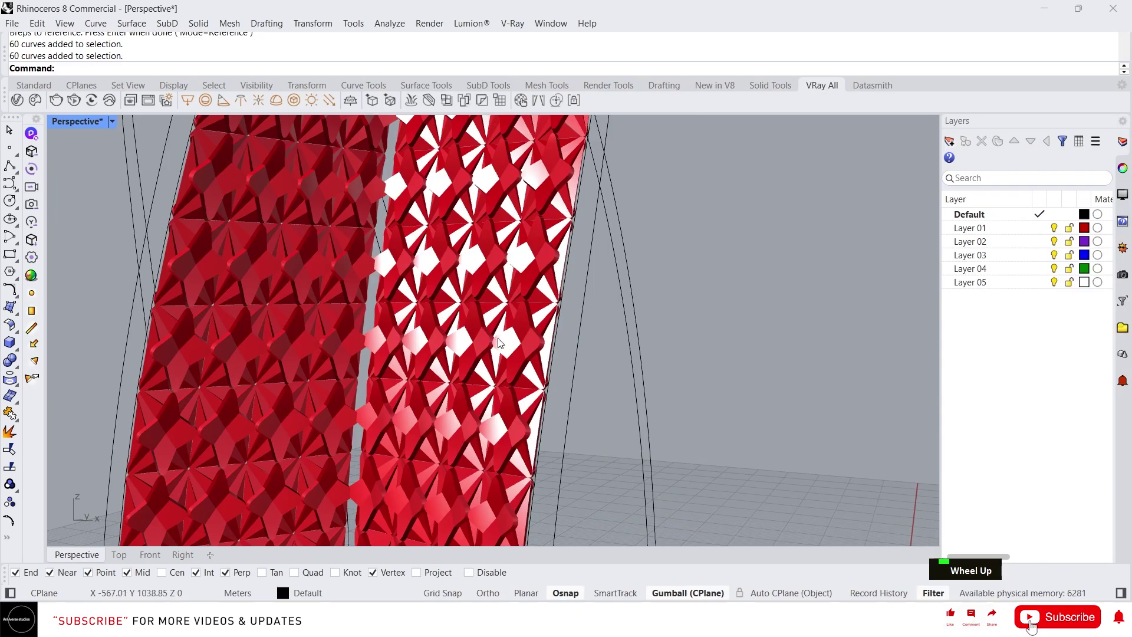
{"action": "scroll", "coordinate": [497, 259], "scroll_direction": "down", "scroll_amount": 6}
{"action": "scroll", "coordinate": [497, 260], "scroll_direction": "up", "scroll_amount": 3}
{"action": "scroll", "coordinate": [496, 260], "scroll_direction": "down", "scroll_amount": 5}
{"action": "right_click_drag", "start_coordinate": [469, 410], "coordinate": [507, 413]}
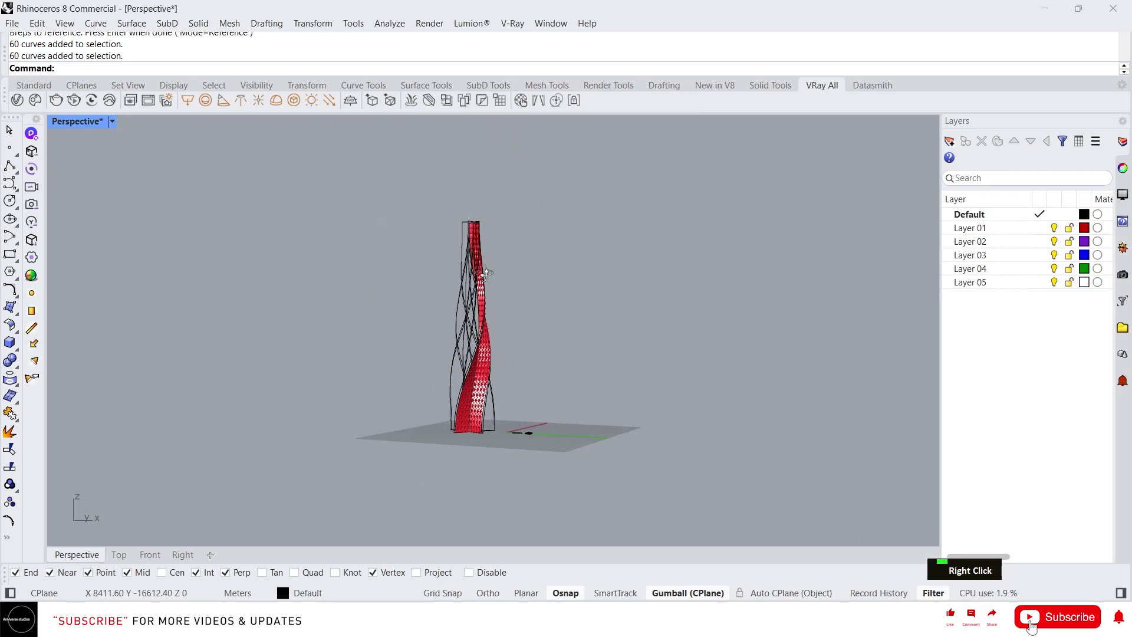
{"action": "scroll", "coordinate": [519, 365], "scroll_direction": "up", "scroll_amount": 4}
Set the Perspective viewport's display mode to Shaded
{"action": "middle_click", "coordinate": [539, 309]}
{"action": "left_click", "coordinate": [561, 283]}
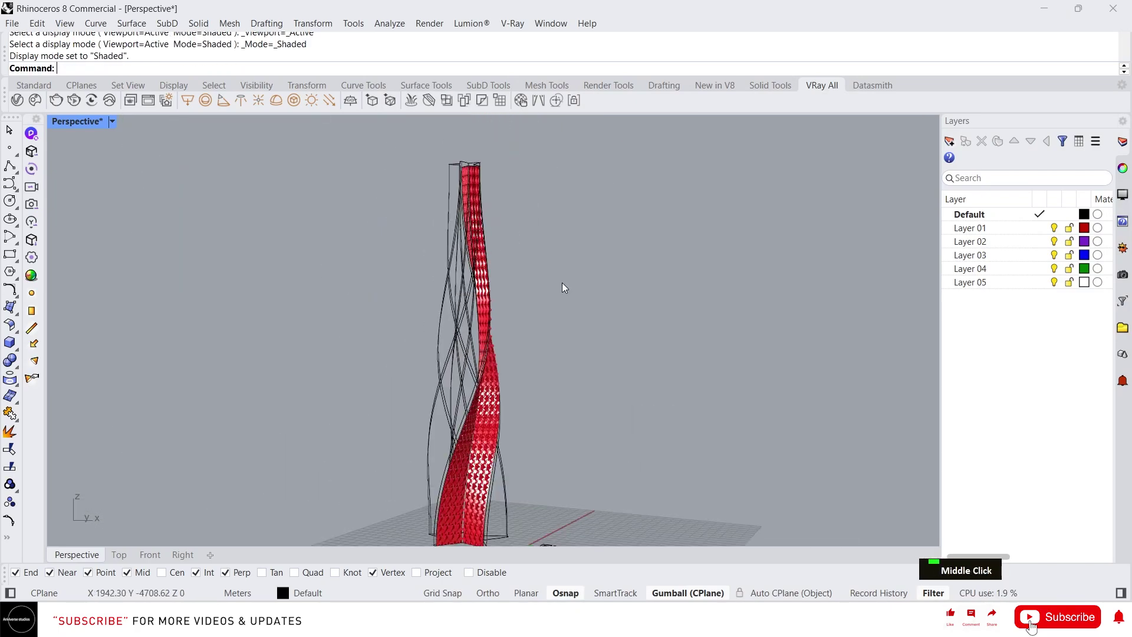
{"action": "middle_click", "coordinate": [555, 293]}
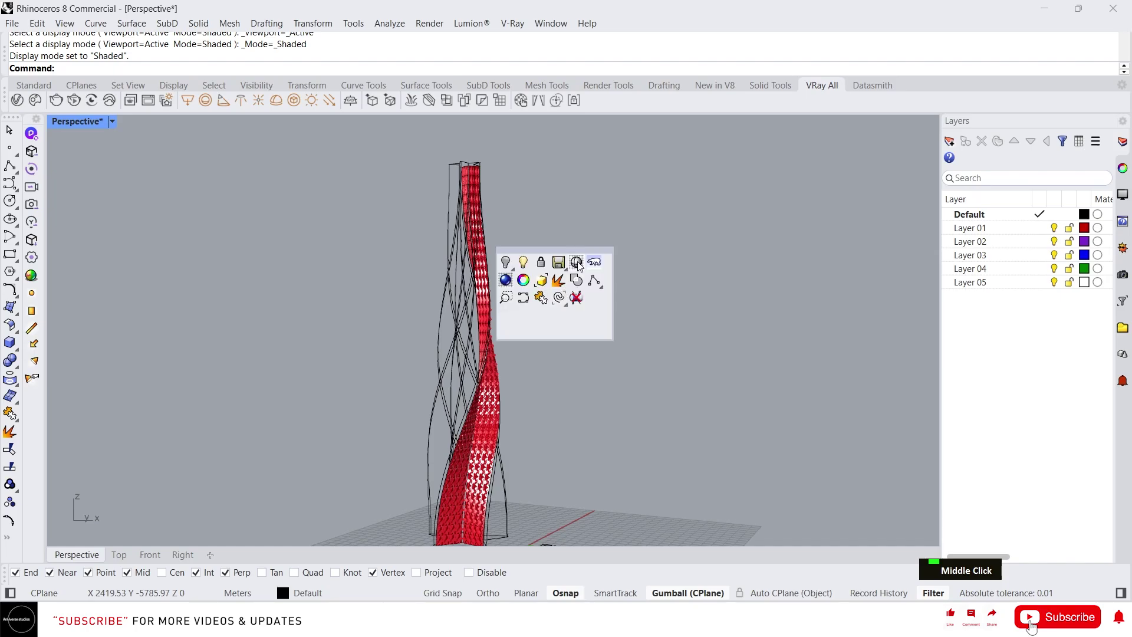
{"action": "right_click_drag", "start_coordinate": [527, 319], "coordinate": [478, 327]}
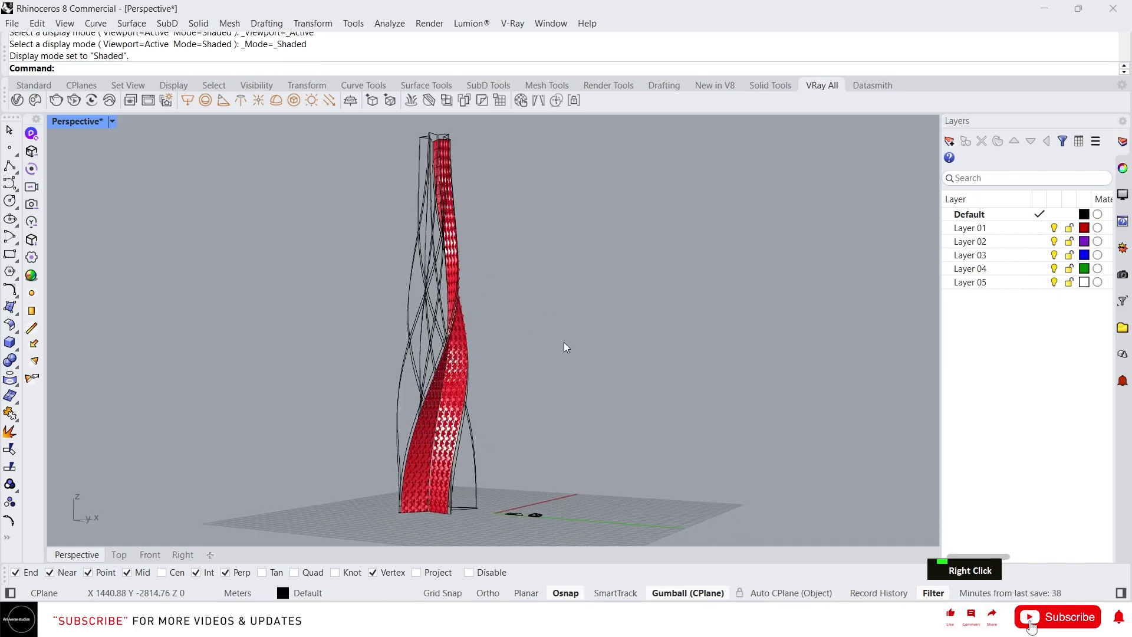
Reopen the Grasshopper definition with the gh command and return to the Deconstruct Brep component
{"action": "type", "text": "gh"}
{"action": "key", "text": "Return"}
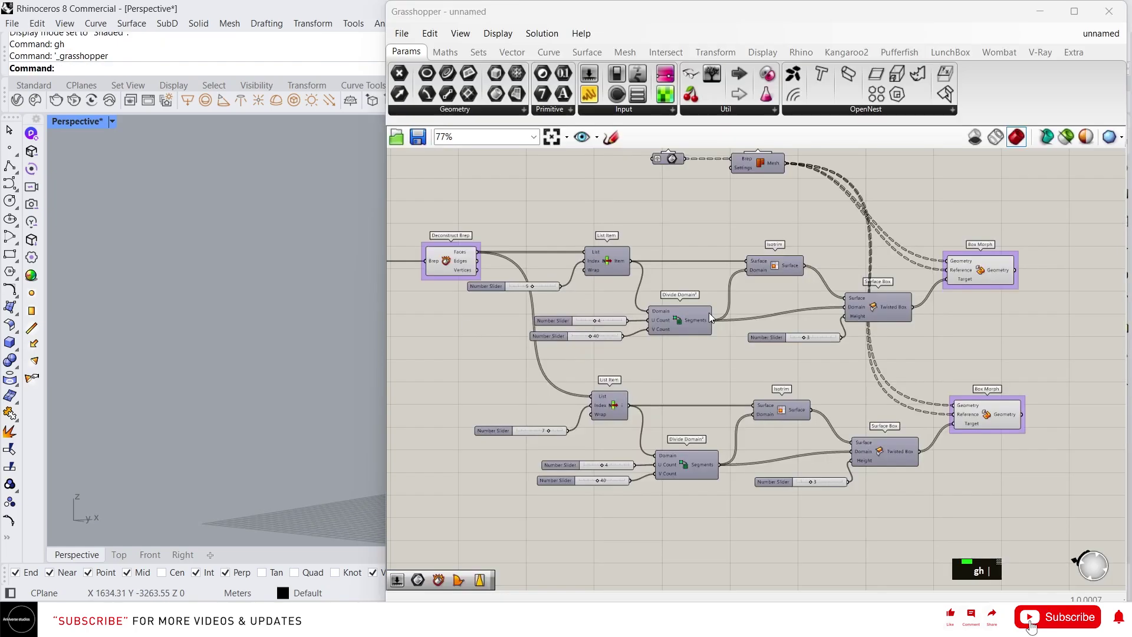
{"action": "scroll", "coordinate": [709, 313], "scroll_direction": "down", "scroll_amount": 3}
{"action": "right_click_drag", "start_coordinate": [576, 313], "coordinate": [685, 313]}
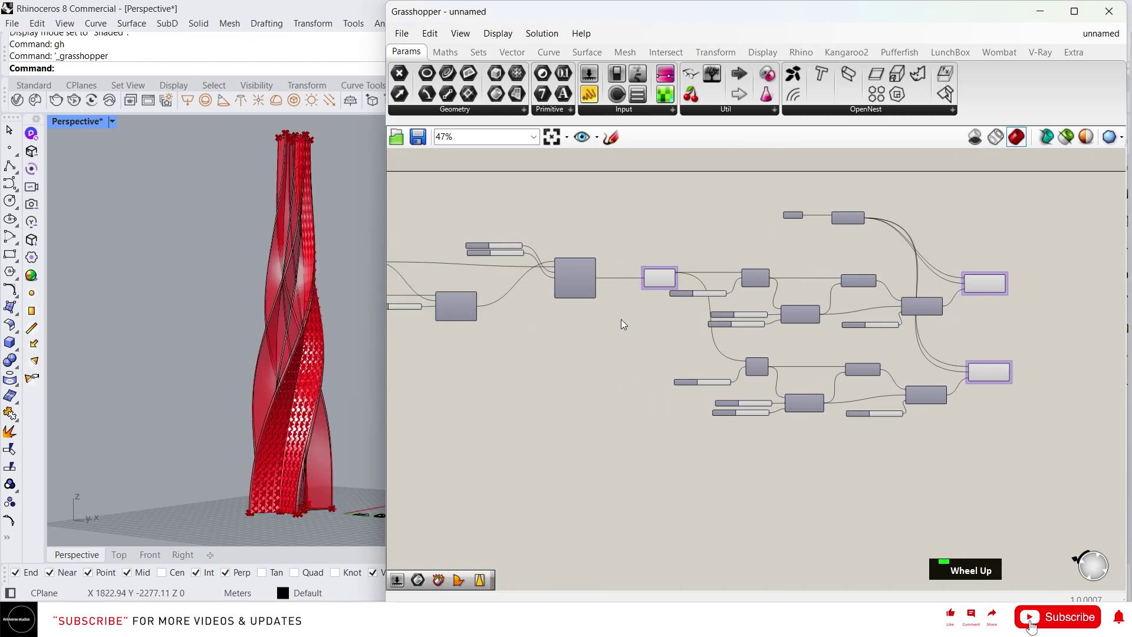
{"action": "scroll", "coordinate": [643, 300], "scroll_direction": "up", "scroll_amount": 3}
Bake the Deconstruct Brep component's Faces output into Rhino as a group
{"action": "left_click", "coordinate": [668, 264]}
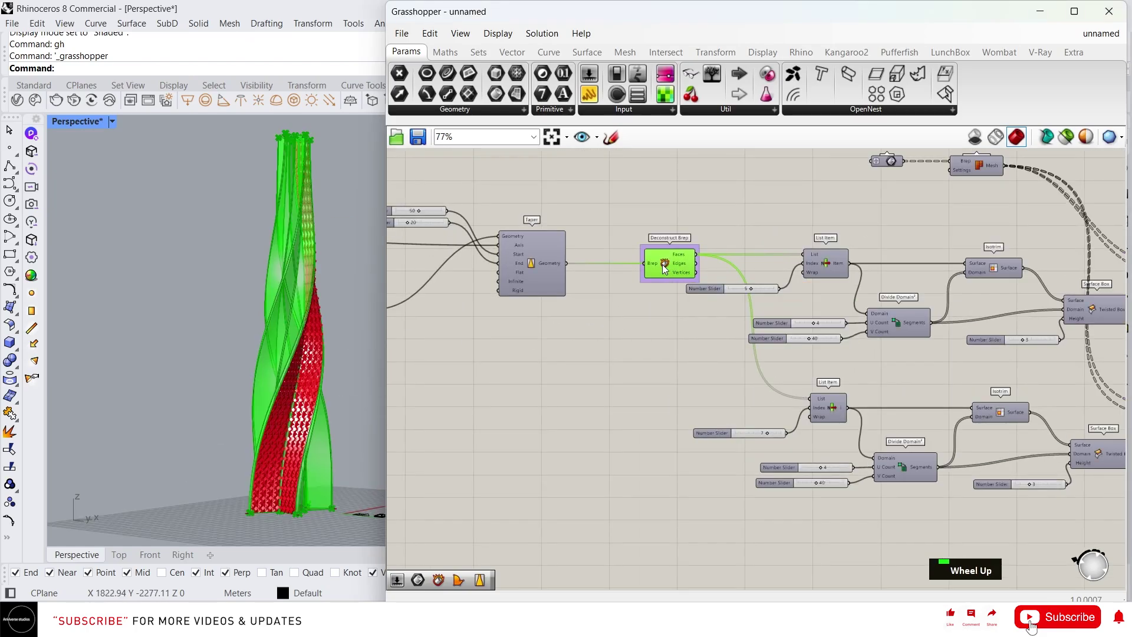
{"action": "scroll", "coordinate": [666, 264], "scroll_direction": "up", "scroll_amount": 2}
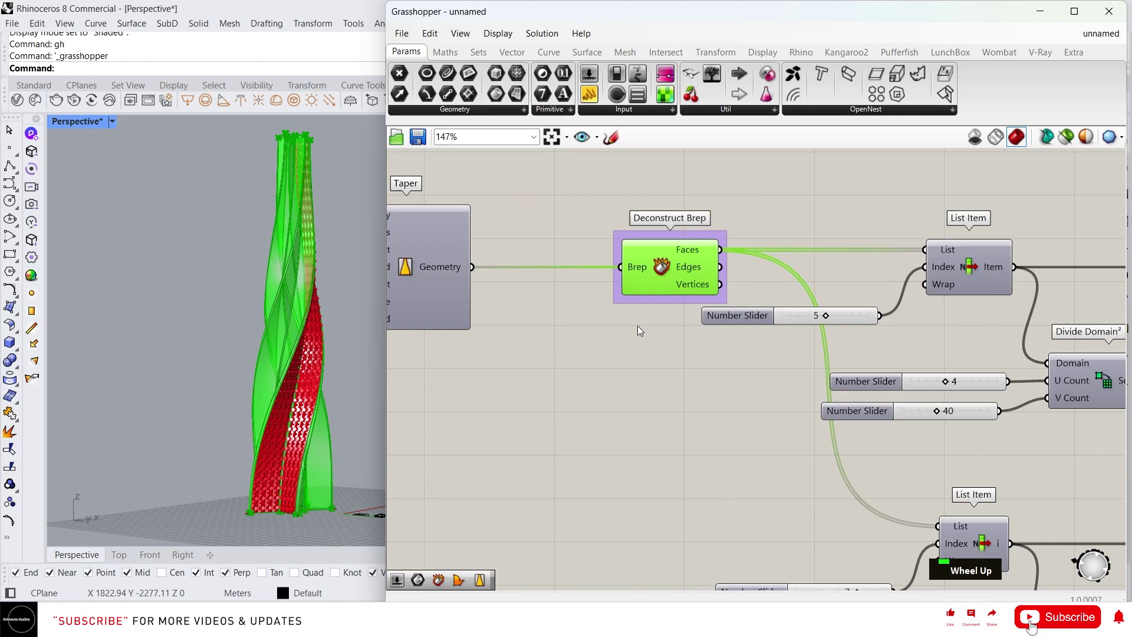
{"action": "scroll", "coordinate": [674, 274], "scroll_direction": "up", "scroll_amount": 2}
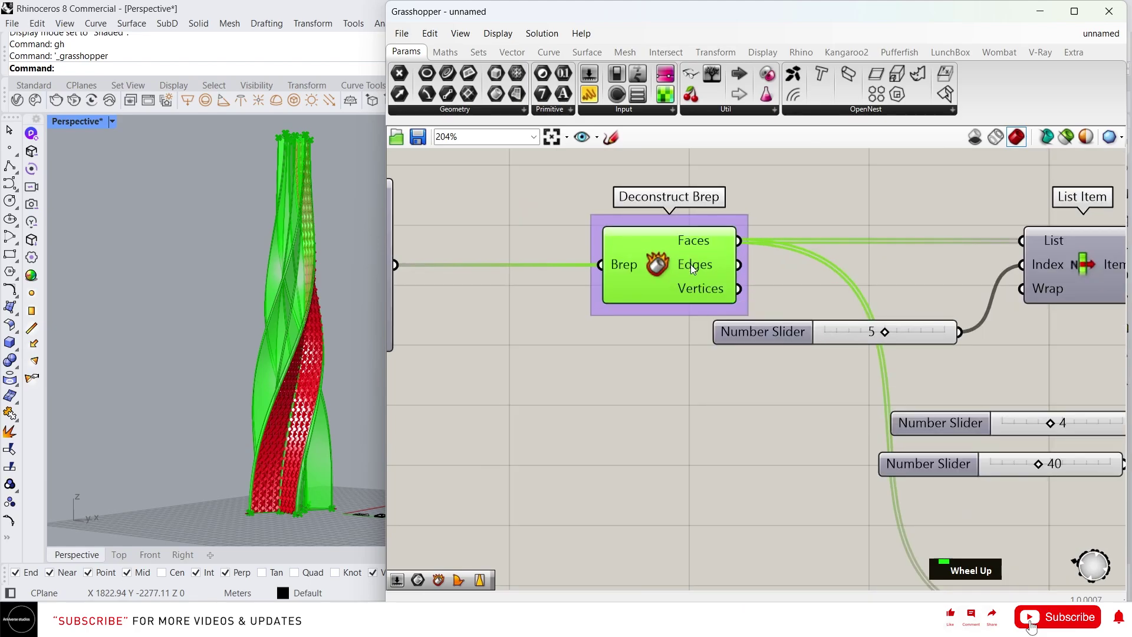
{"action": "right_click", "coordinate": [691, 264]}
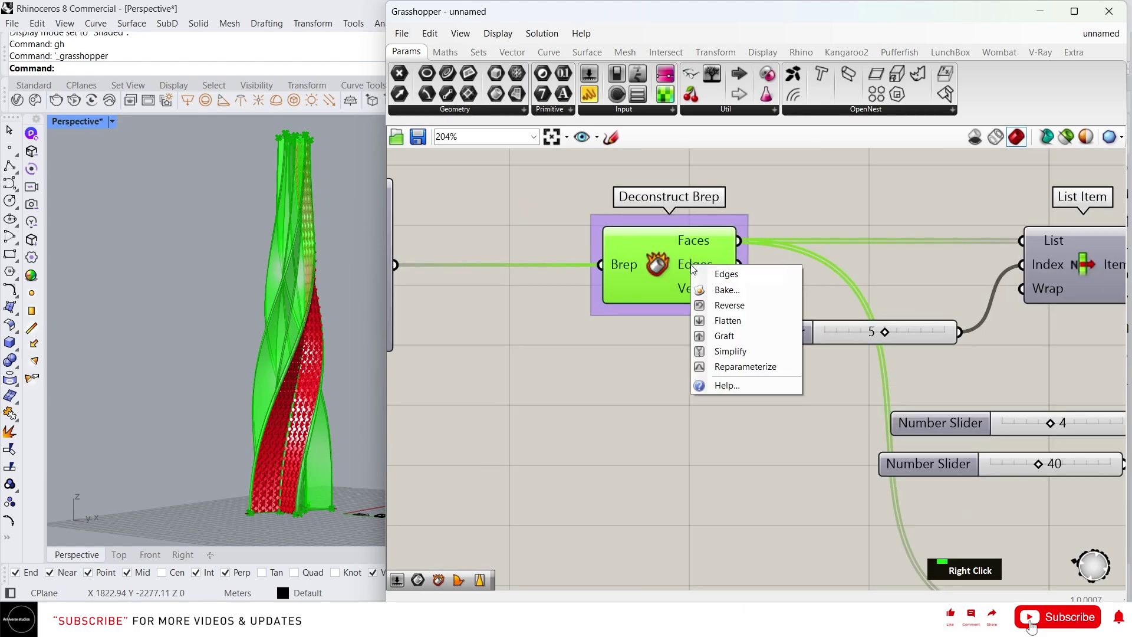
{"action": "left_click", "coordinate": [664, 319]}
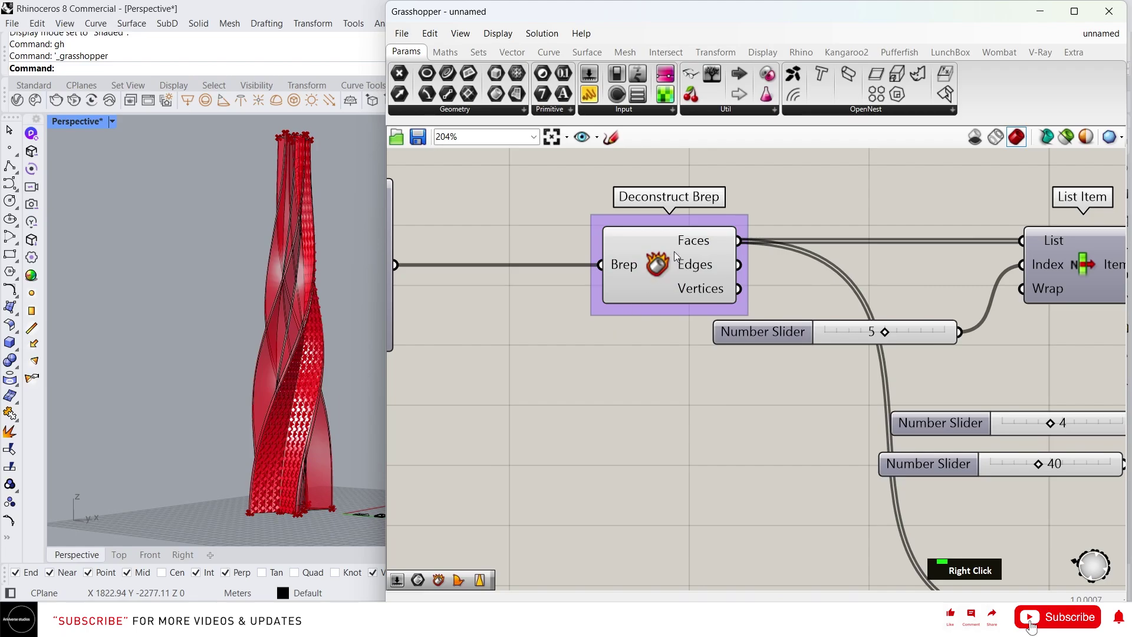
{"action": "left_click", "coordinate": [697, 245]}
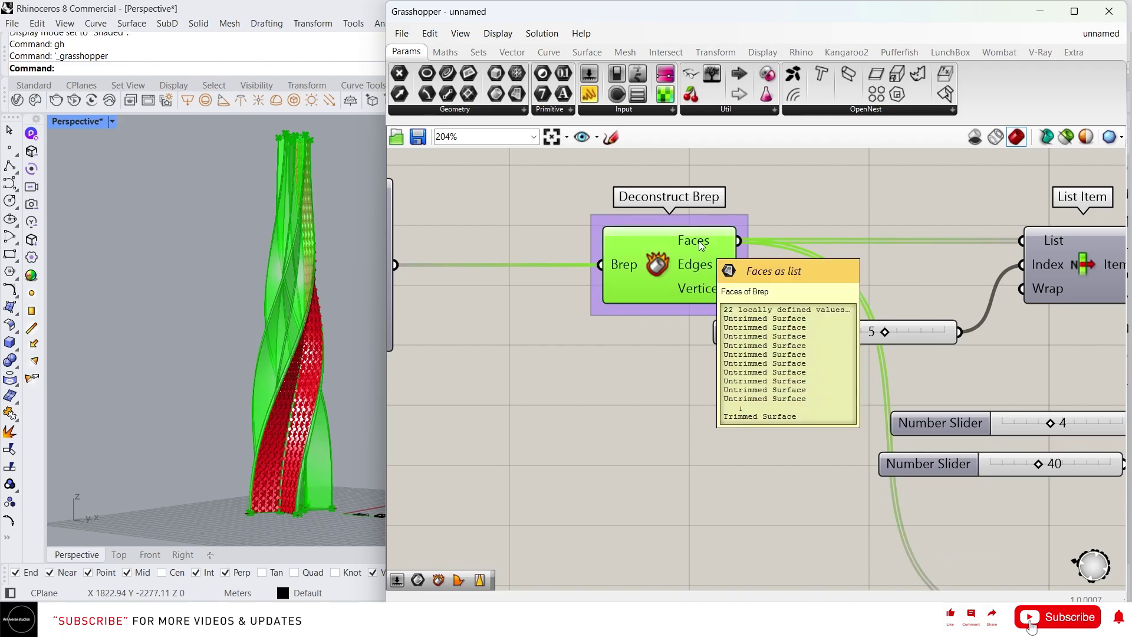
{"action": "right_click", "coordinate": [701, 247]}
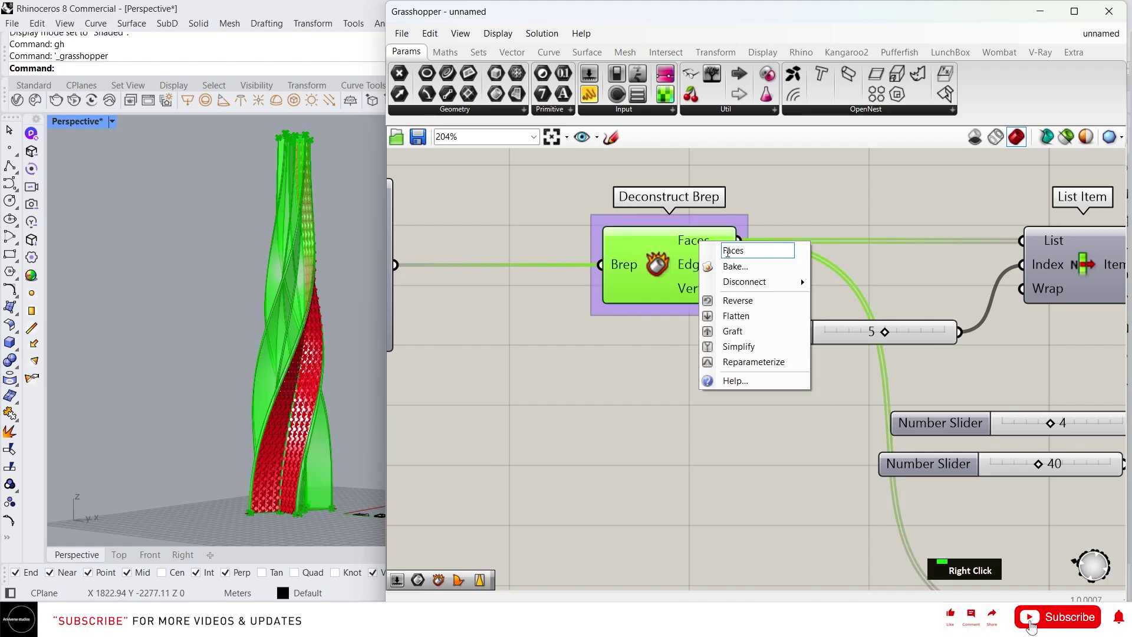
{"action": "left_click", "coordinate": [729, 277]}
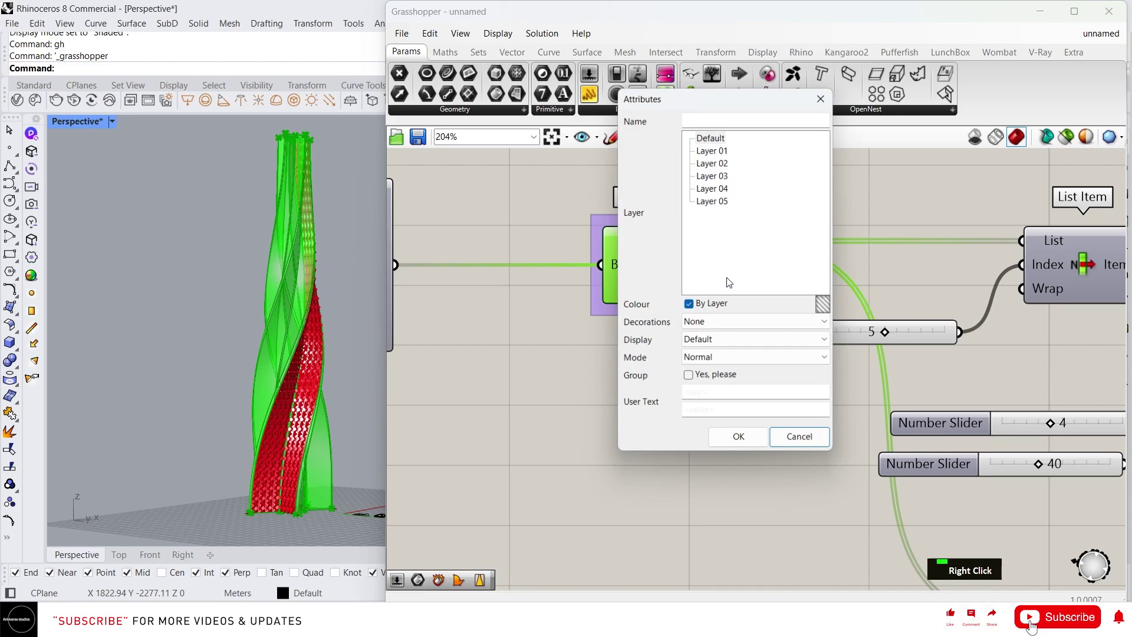
{"action": "left_click", "coordinate": [691, 379]}
{"action": "left_click", "coordinate": [740, 442]}
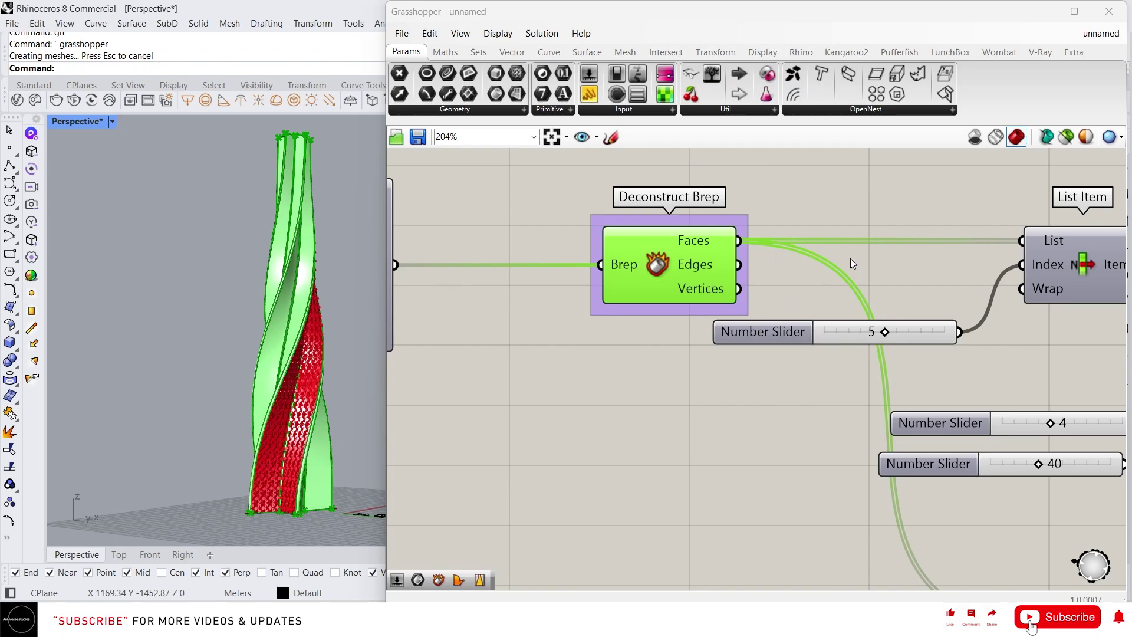
Close the Grasshopper window and examine the baked tower faces from several angles, near and far
{"action": "scroll", "coordinate": [850, 258], "scroll_direction": "down", "scroll_amount": 5}
{"action": "left_click", "coordinate": [1109, 11]}
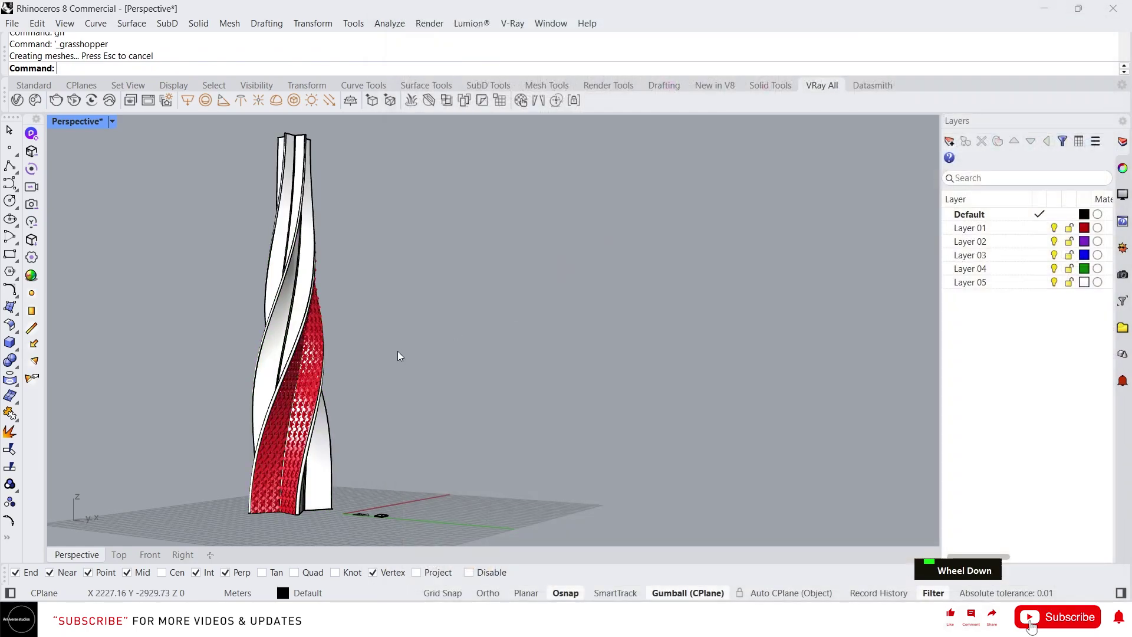
{"action": "scroll", "coordinate": [407, 352], "scroll_direction": "down", "scroll_amount": 3}
{"action": "right_click_drag", "start_coordinate": [425, 350], "coordinate": [320, 350]}
{"action": "scroll", "coordinate": [325, 401], "scroll_direction": "up", "scroll_amount": 5}
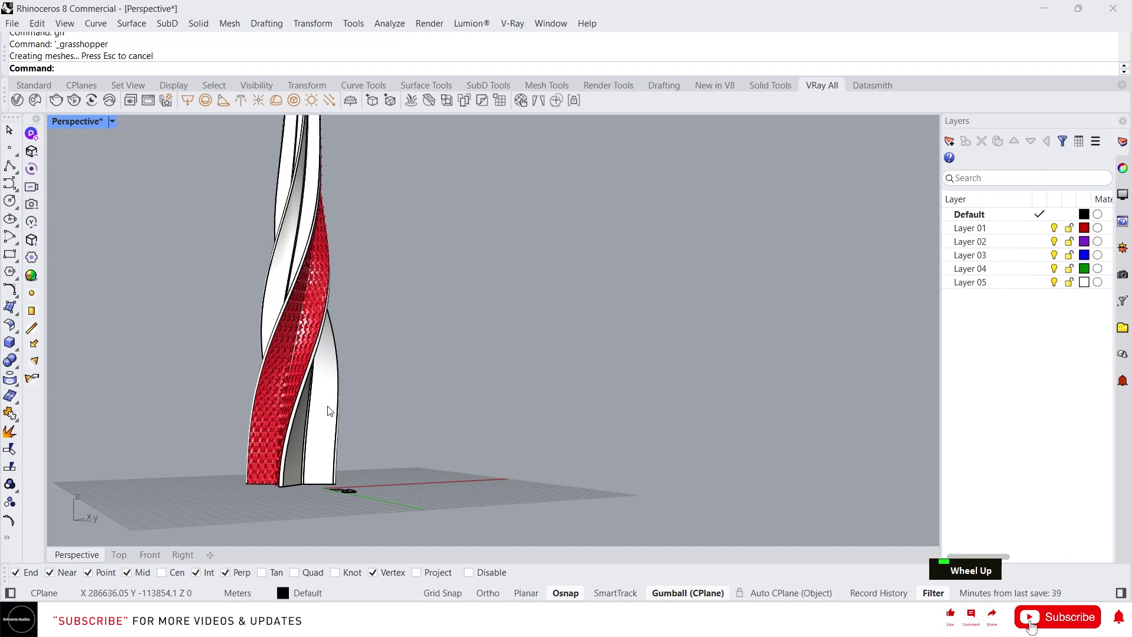
{"action": "left_click", "coordinate": [330, 411]}
{"action": "right_click_drag", "start_coordinate": [330, 411], "coordinate": [399, 349]}
{"action": "key", "text": "Escape"}
{"action": "scroll", "coordinate": [323, 419], "scroll_direction": "down", "scroll_amount": 3}
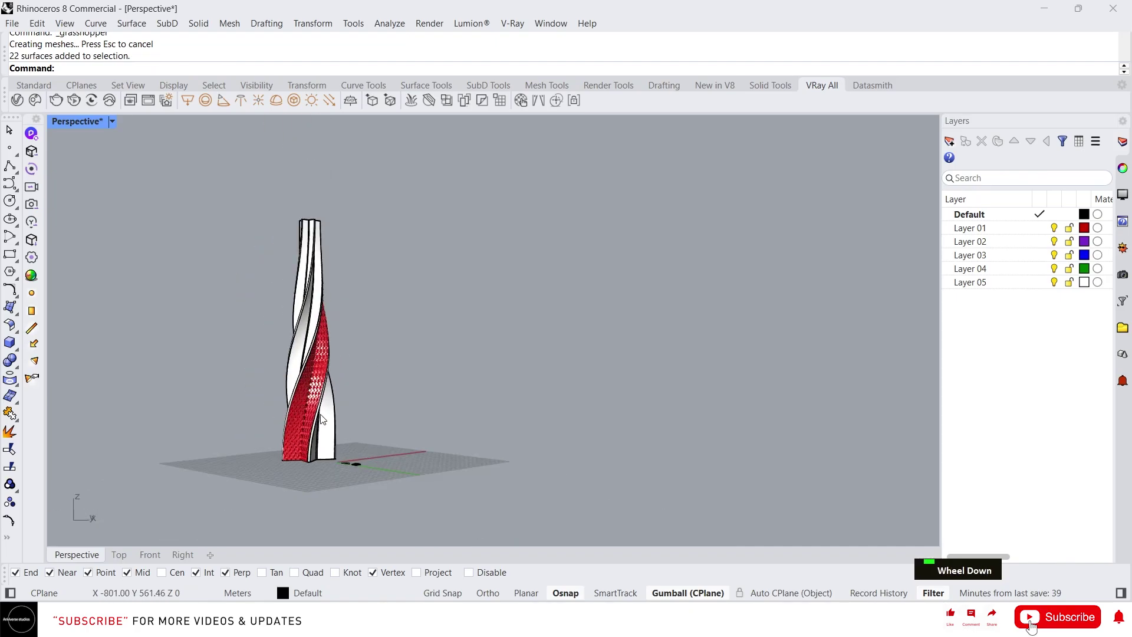
{"action": "right_click_drag", "start_coordinate": [323, 419], "coordinate": [347, 341]}
{"action": "scroll", "coordinate": [288, 388], "scroll_direction": "up", "scroll_amount": 4}
{"action": "scroll", "coordinate": [303, 315], "scroll_direction": "down", "scroll_amount": 4}
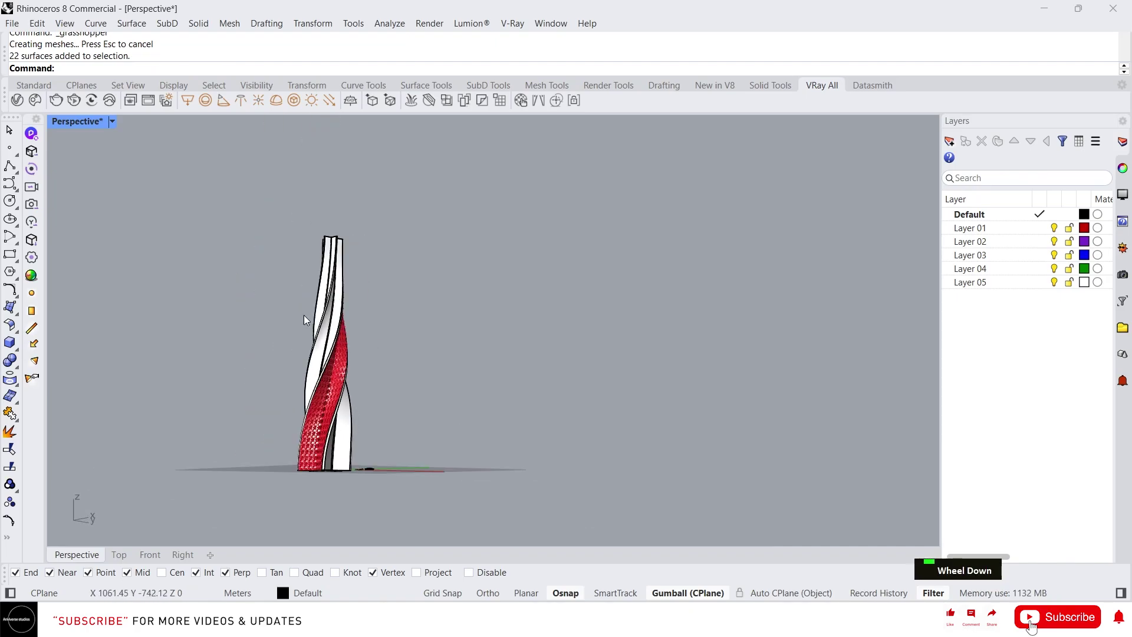
{"action": "scroll", "coordinate": [303, 315], "scroll_direction": "up", "scroll_amount": 3}
{"action": "scroll", "coordinate": [294, 372], "scroll_direction": "down", "scroll_amount": 2}
{"action": "right_click_drag", "start_coordinate": [317, 423], "coordinate": [339, 435]}
{"action": "scroll", "coordinate": [342, 436], "scroll_direction": "down", "scroll_amount": 2}
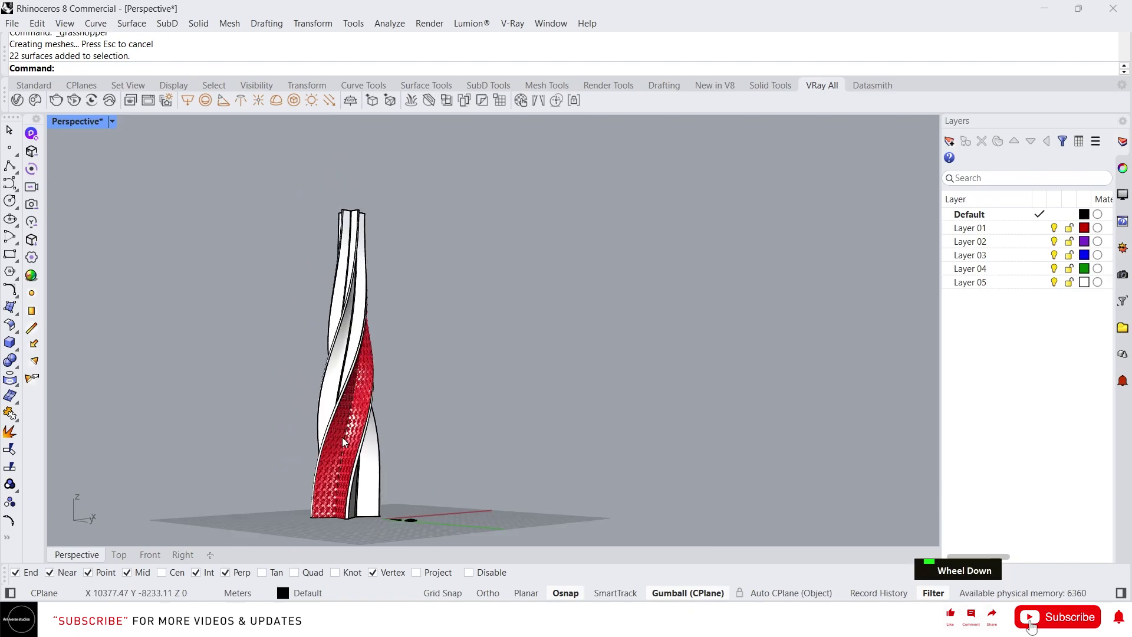
{"action": "scroll", "coordinate": [339, 448], "scroll_direction": "up", "scroll_amount": 2}
Set the Perspective viewport's display mode to Arctic
{"action": "middle_click", "coordinate": [424, 427]}
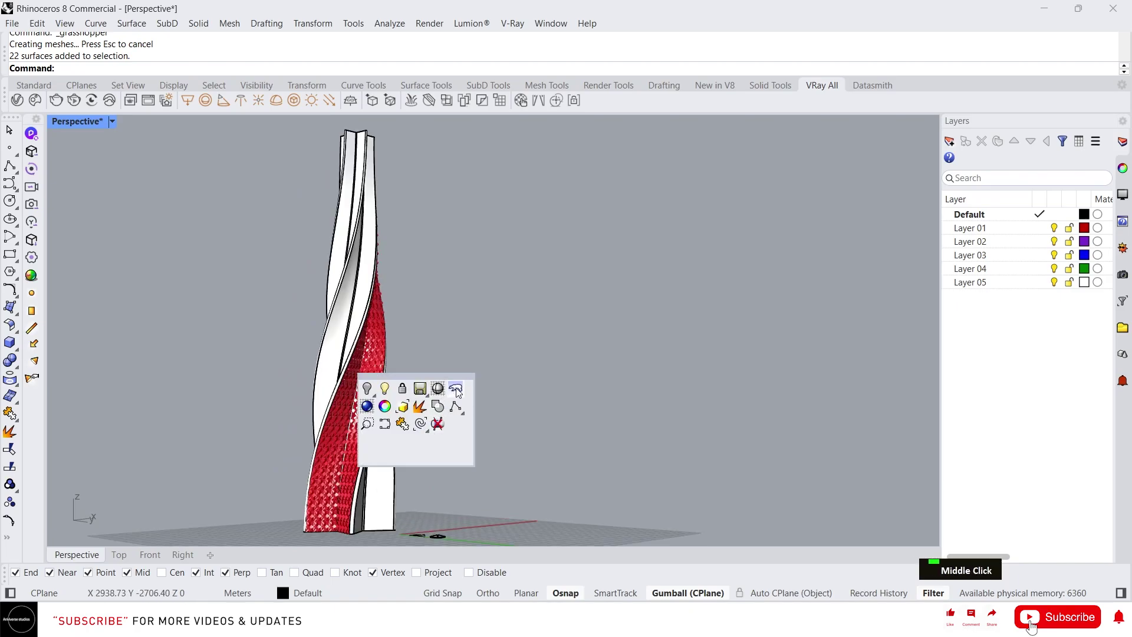
{"action": "left_click", "coordinate": [457, 389]}
{"action": "scroll", "coordinate": [332, 465], "scroll_direction": "up", "scroll_amount": 5}
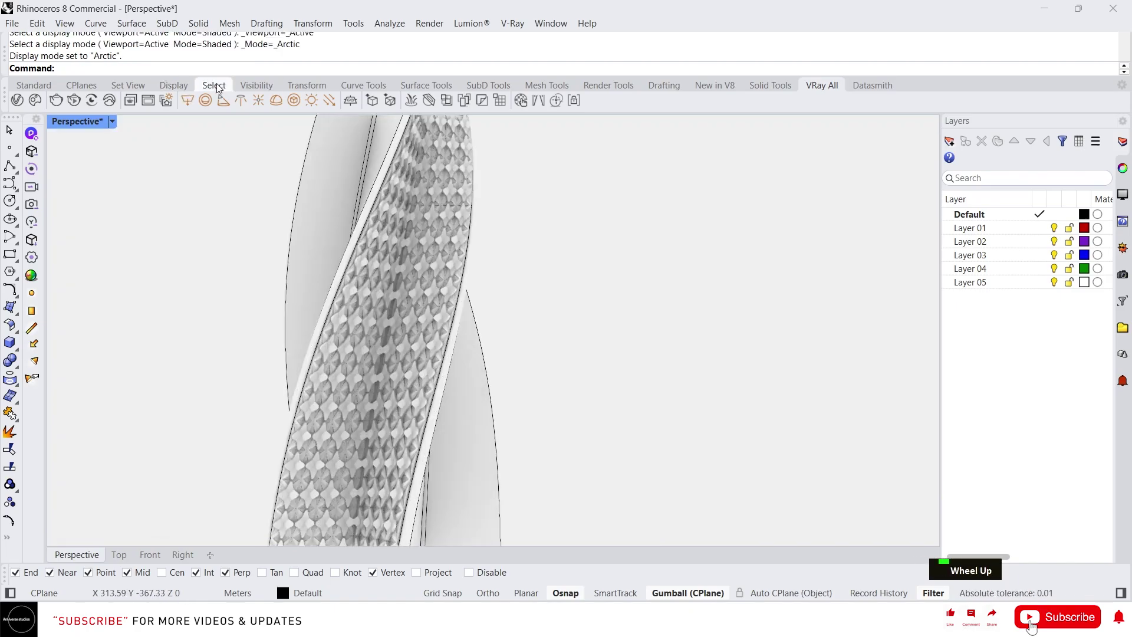
Select all curves in the model and delete them
{"action": "left_click", "coordinate": [214, 86]}
{"action": "left_click", "coordinate": [512, 100]}
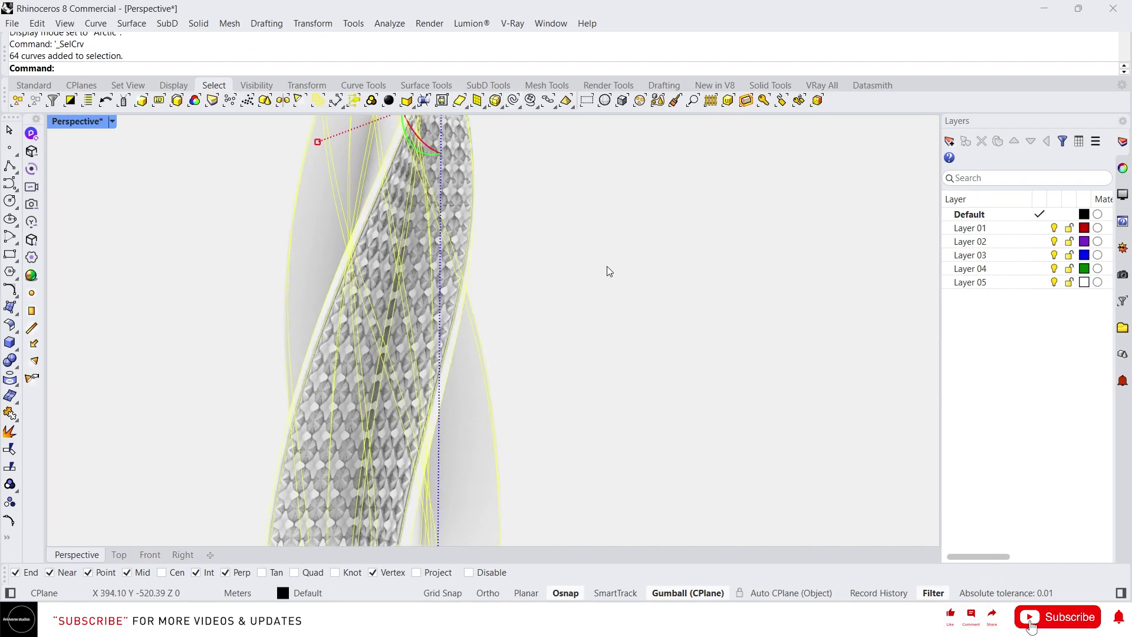
{"action": "key", "text": "Delete"}
Examine the star-shaped facade panels up close and the tower from base to top in the Arctic display
{"action": "scroll", "coordinate": [580, 282], "scroll_direction": "down", "scroll_amount": 3}
{"action": "scroll", "coordinate": [401, 458], "scroll_direction": "up", "scroll_amount": 6}
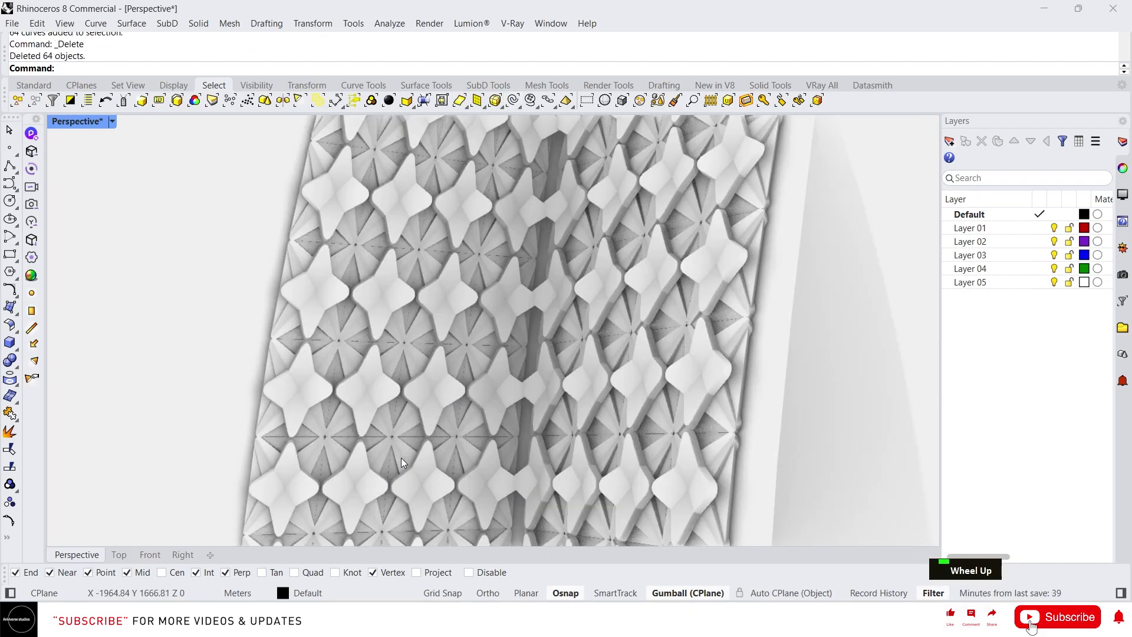
{"action": "scroll", "coordinate": [377, 383], "scroll_direction": "up", "scroll_amount": 3}
{"action": "scroll", "coordinate": [377, 386], "scroll_direction": "down", "scroll_amount": 3}
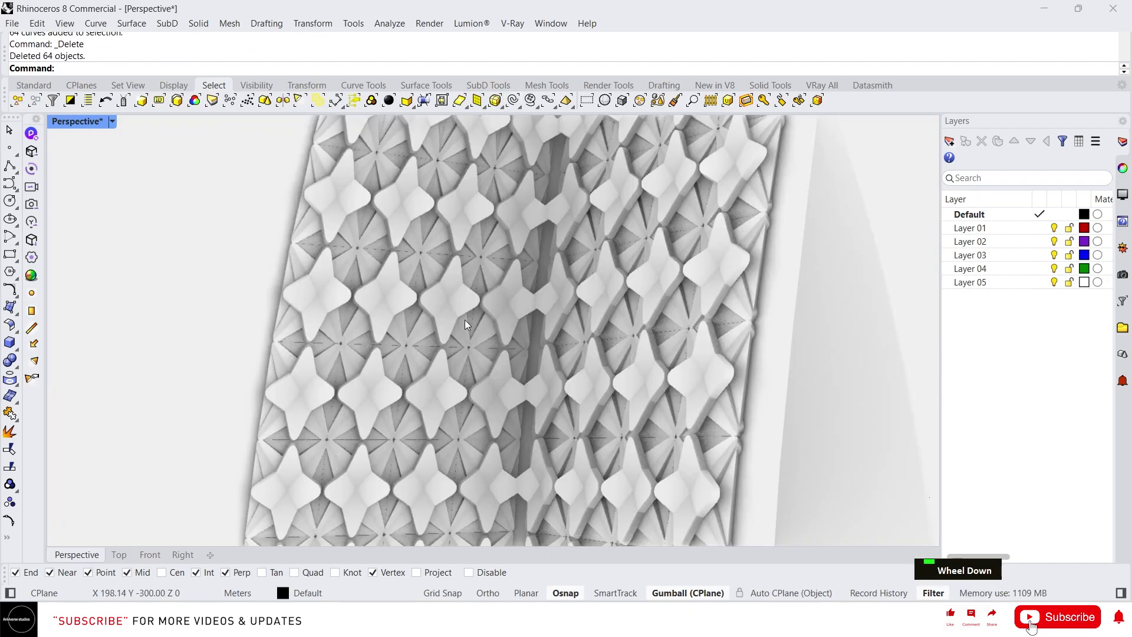
{"action": "scroll", "coordinate": [454, 301], "scroll_direction": "down", "scroll_amount": 5}
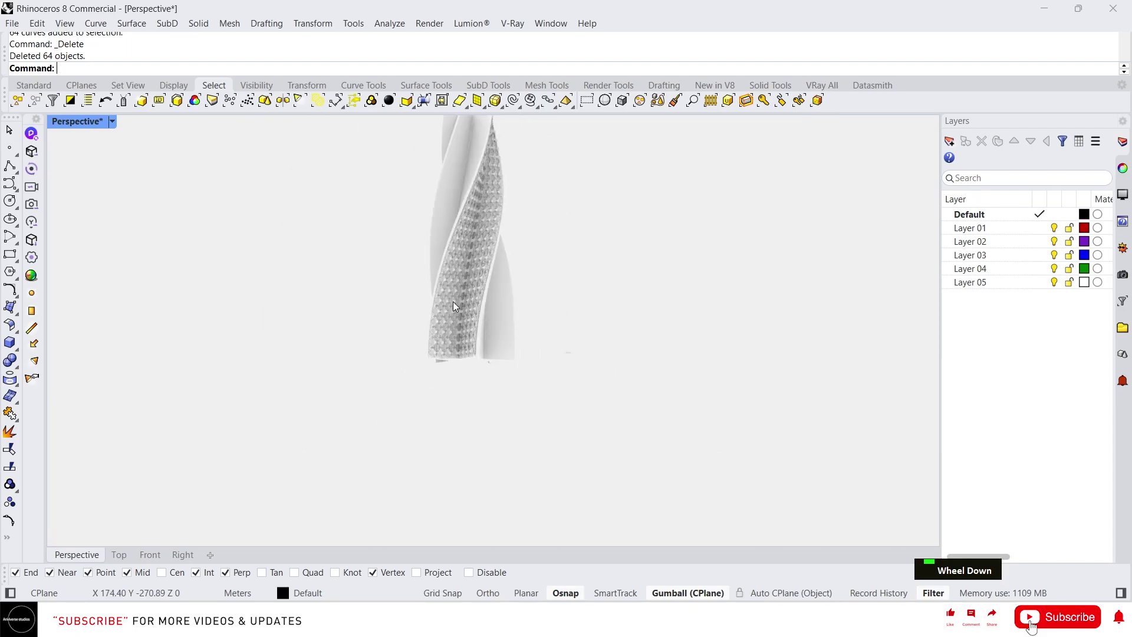
{"action": "right_click_drag", "start_coordinate": [452, 302], "coordinate": [484, 389]}
{"action": "scroll", "coordinate": [473, 383], "scroll_direction": "up", "scroll_amount": 3}
{"action": "scroll", "coordinate": [466, 395], "scroll_direction": "down", "scroll_amount": 4}
{"action": "scroll", "coordinate": [456, 331], "scroll_direction": "up", "scroll_amount": 5}
{"action": "scroll", "coordinate": [422, 418], "scroll_direction": "up", "scroll_amount": 5}
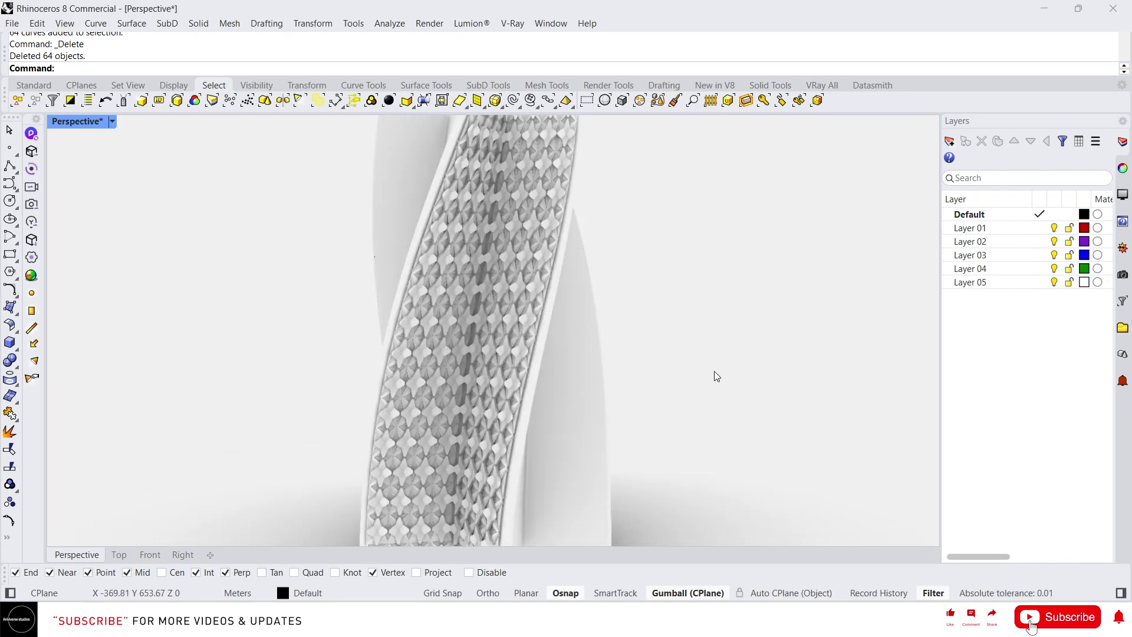
Reopen Grasshopper with the gh command and review the Deconstruct Brep component's Faces output
{"action": "type", "text": "gh"}
{"action": "key", "text": "Return"}
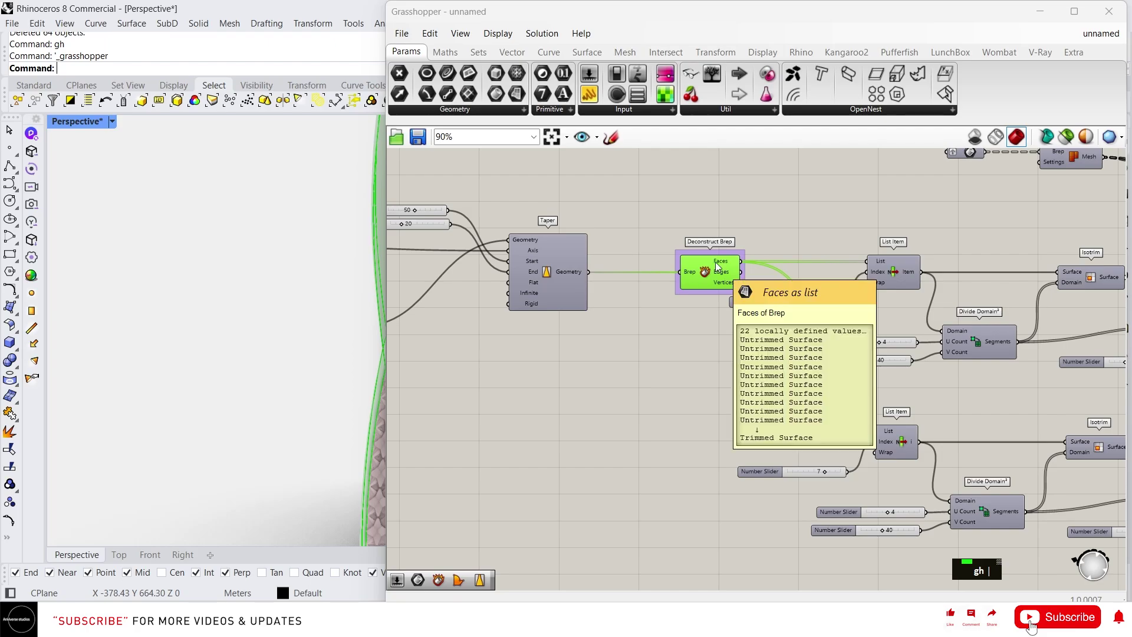
{"action": "scroll", "coordinate": [635, 271], "scroll_direction": "up", "scroll_amount": 3}
{"action": "scroll", "coordinate": [271, 266], "scroll_direction": "down", "scroll_amount": 3}
{"action": "scroll", "coordinate": [273, 265], "scroll_direction": "up", "scroll_amount": 3}
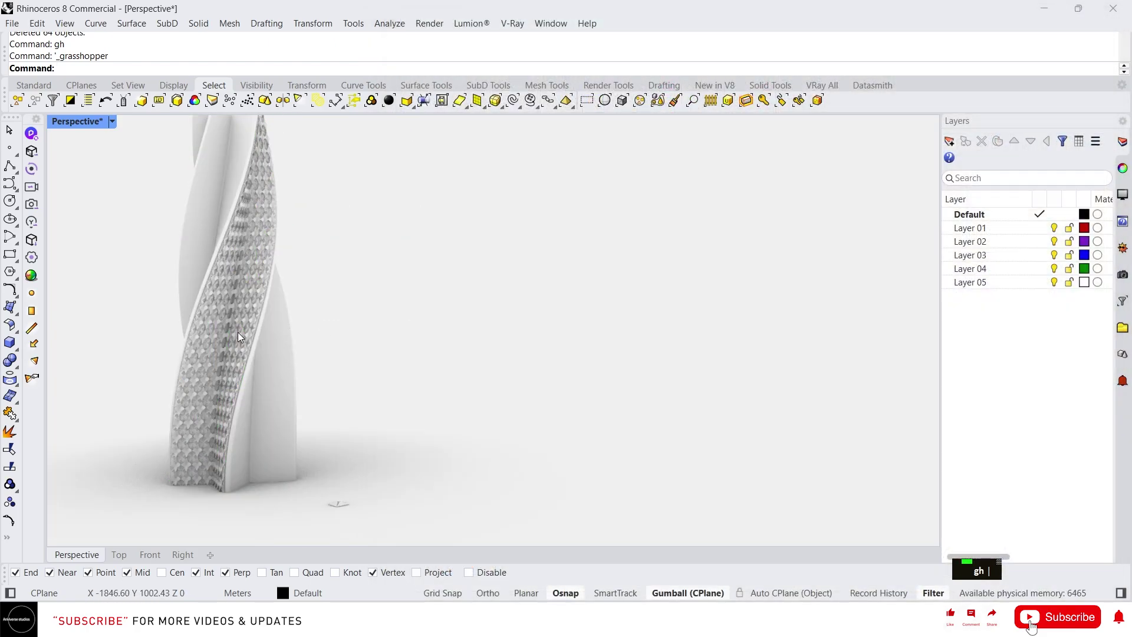
Check which objects form the baked facade panels and lock Layer 01
{"action": "left_click", "coordinate": [239, 332]}
{"action": "key", "text": "Escape"}
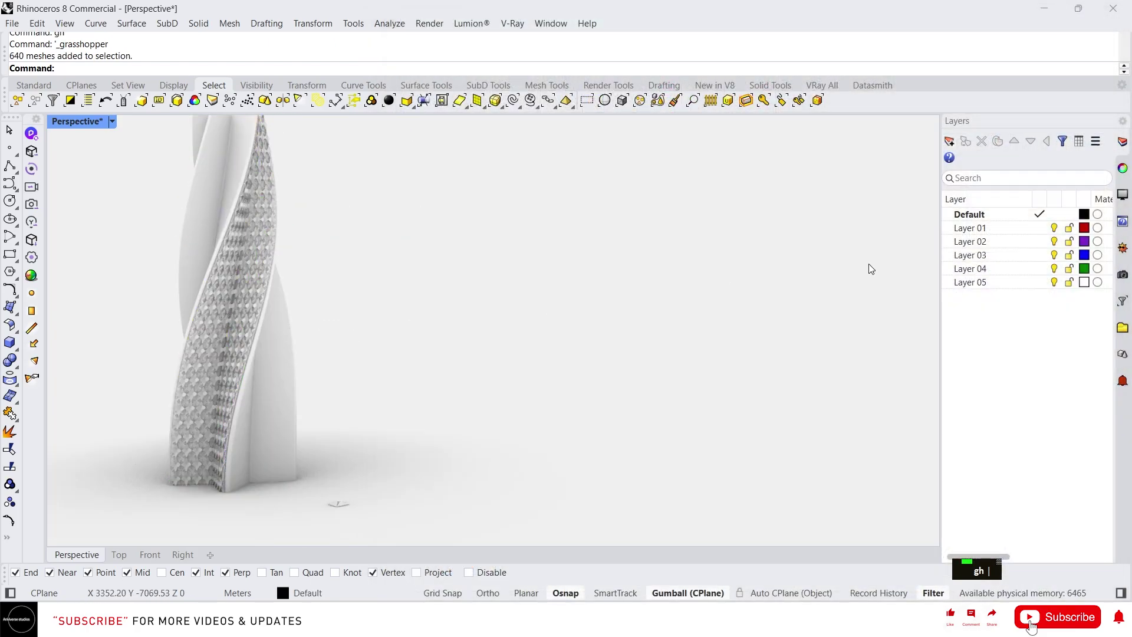
{"action": "left_click", "coordinate": [969, 228]}
Select the grouped tower faces and place a duplicate of them beside the original tower
{"action": "left_click_drag", "start_coordinate": [306, 405], "coordinate": [222, 332]}
{"action": "scroll", "coordinate": [246, 317], "scroll_direction": "down", "scroll_amount": 1}
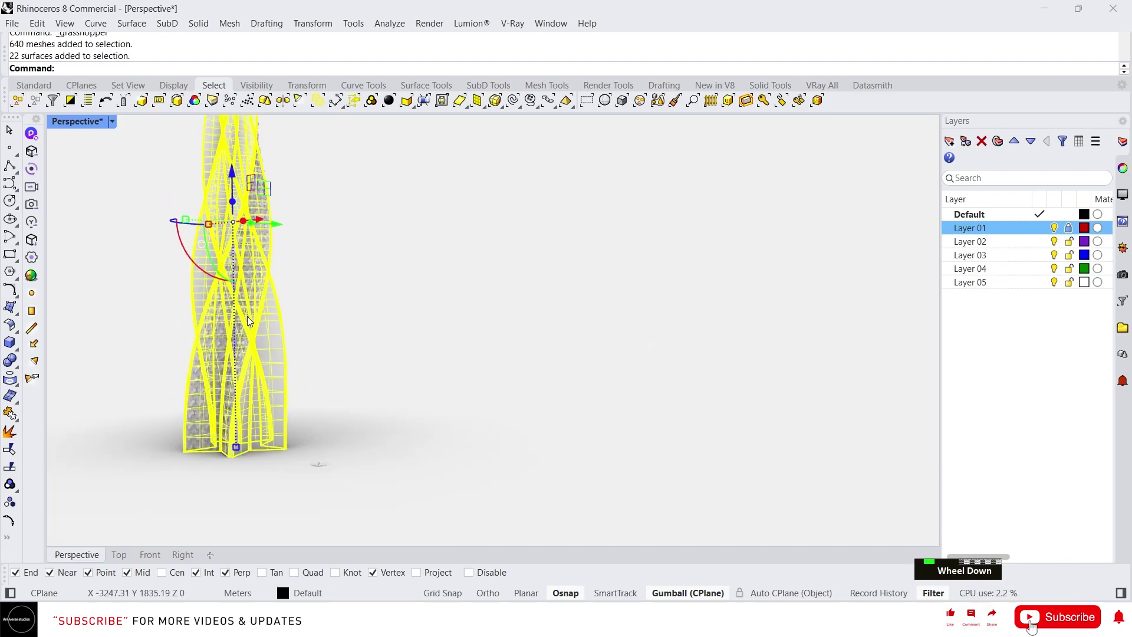
{"action": "scroll", "coordinate": [247, 316], "scroll_direction": "down", "scroll_amount": 1}
{"action": "left_click_drag", "start_coordinate": [283, 277], "coordinate": [378, 282], "text": "alt"}
{"action": "scroll", "coordinate": [380, 330], "scroll_direction": "up", "scroll_amount": 2}
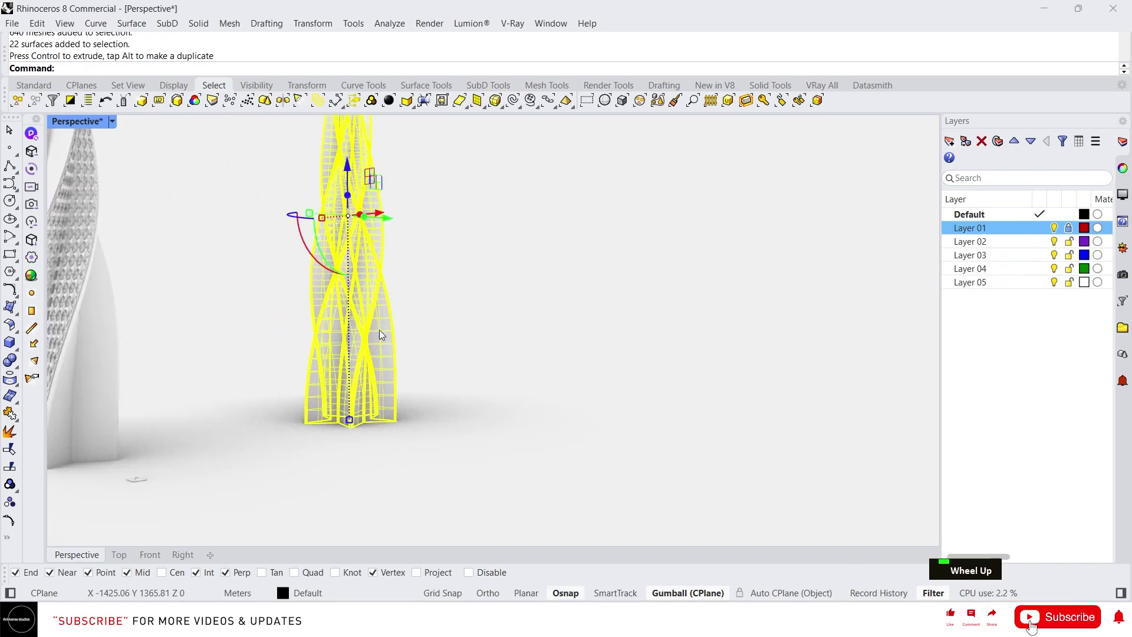
{"action": "key", "text": "Escape"}
Compare the panelled tower with its plain duplicate, checking the facade details and both full towers
{"action": "scroll", "coordinate": [366, 339], "scroll_direction": "down", "scroll_amount": 1}
{"action": "scroll", "coordinate": [167, 355], "scroll_direction": "up", "scroll_amount": 3}
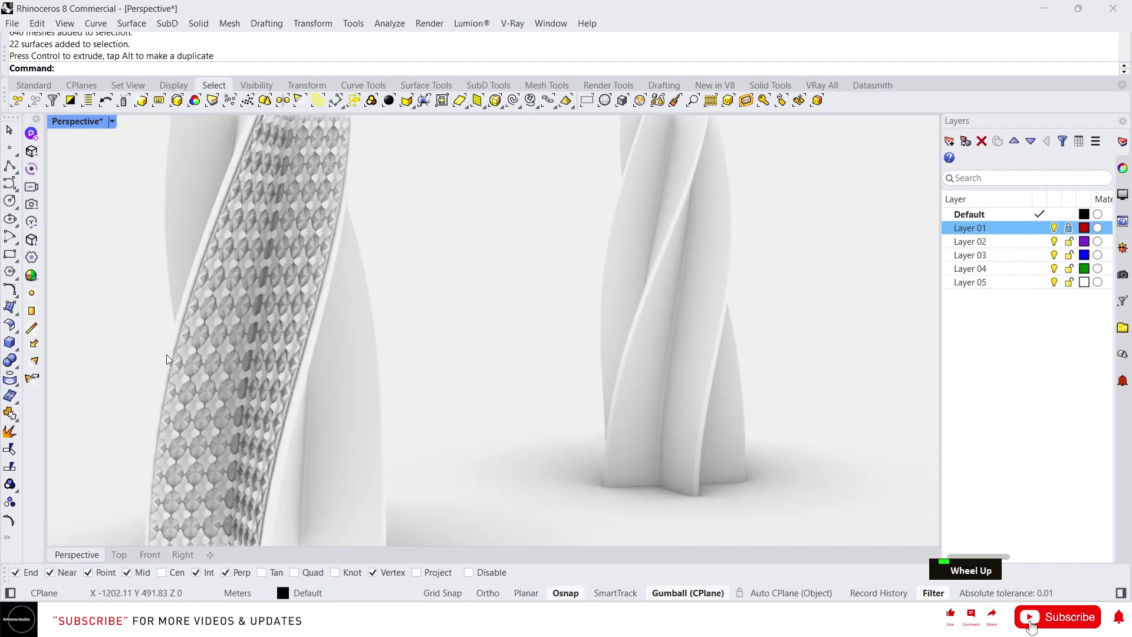
{"action": "scroll", "coordinate": [231, 356], "scroll_direction": "down", "scroll_amount": 2}
{"action": "scroll", "coordinate": [246, 242], "scroll_direction": "up", "scroll_amount": 1}
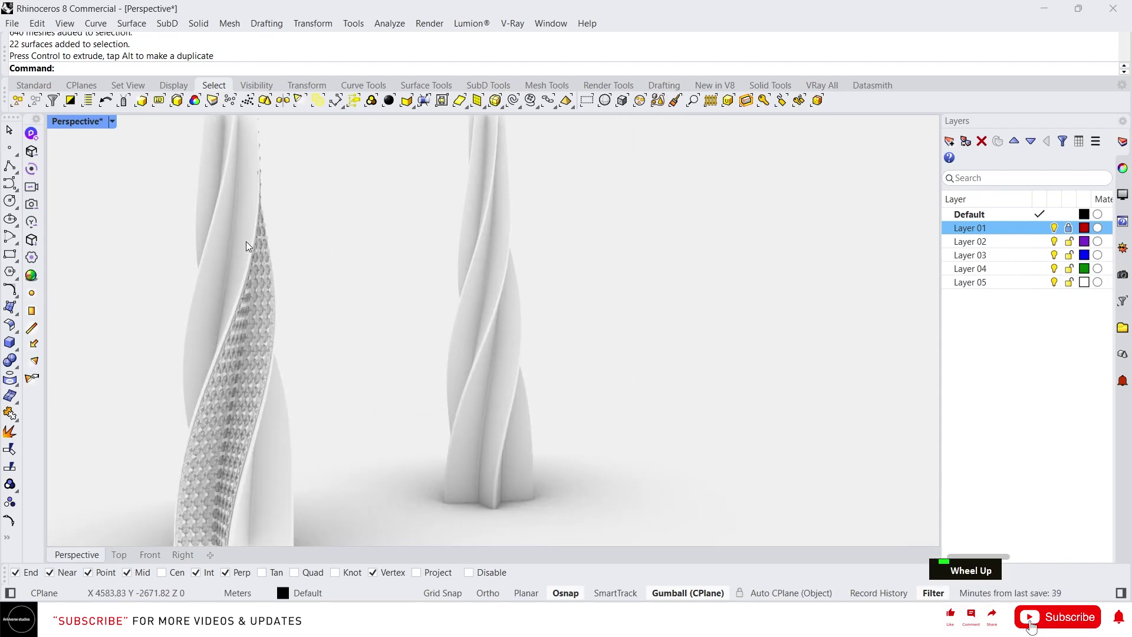
{"action": "scroll", "coordinate": [390, 299], "scroll_direction": "down", "scroll_amount": 1}
{"action": "right_click_drag", "start_coordinate": [391, 298], "coordinate": [380, 267]}
{"action": "scroll", "coordinate": [339, 285], "scroll_direction": "up", "scroll_amount": 2}
{"action": "scroll", "coordinate": [361, 304], "scroll_direction": "down", "scroll_amount": 1}
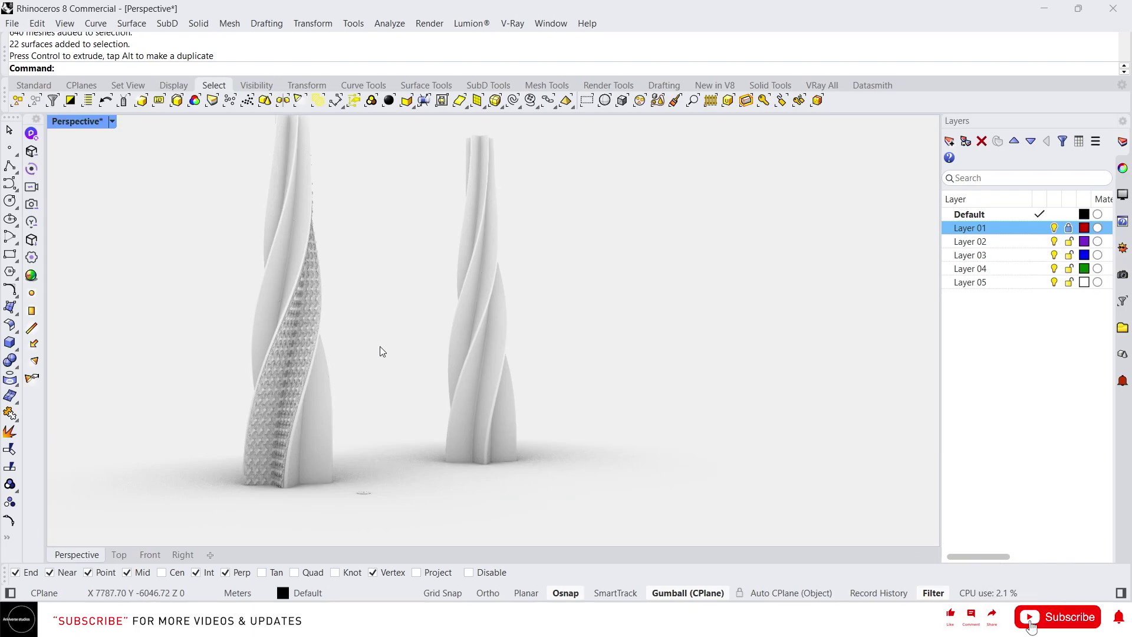
{"action": "scroll", "coordinate": [416, 392], "scroll_direction": "down", "scroll_amount": 2}
{"action": "scroll", "coordinate": [320, 428], "scroll_direction": "up", "scroll_amount": 3}
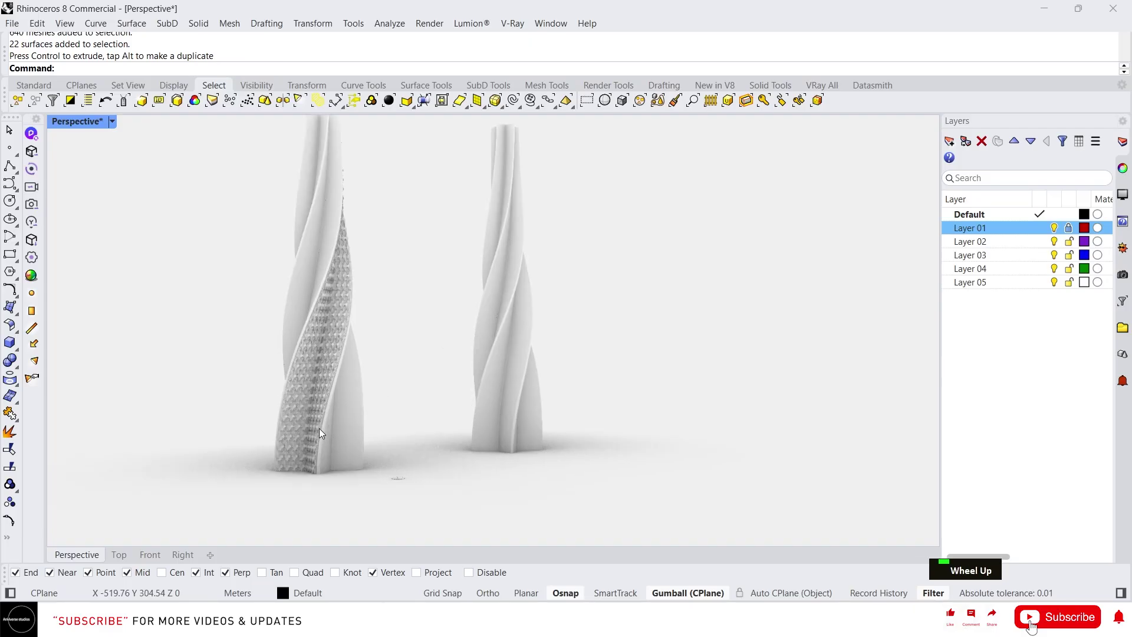